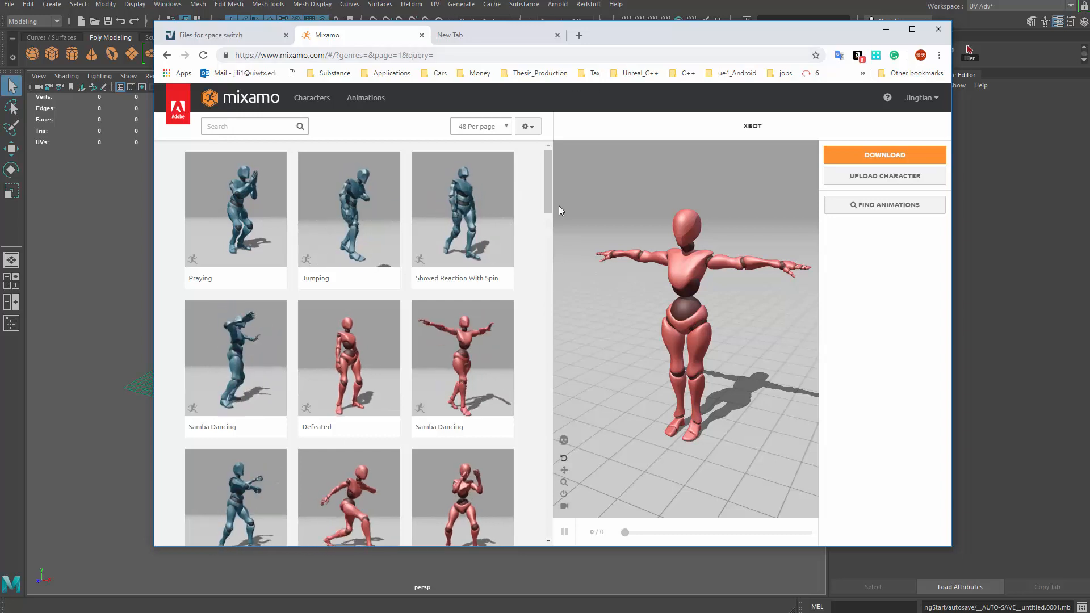
Search the Mixamo animations for "kicking" and apply the red figure's Kicking animation to the XBOT character
{"action": "mouse_move", "coordinate": [547, 186]}
{"action": "left_mouse_down"}
{"action": "mouse_move", "coordinate": [557, 330]}
{"action": "mouse_move", "coordinate": [547, 462]}
{"action": "mouse_move", "coordinate": [568, 181]}
{"action": "left_mouse_up"}
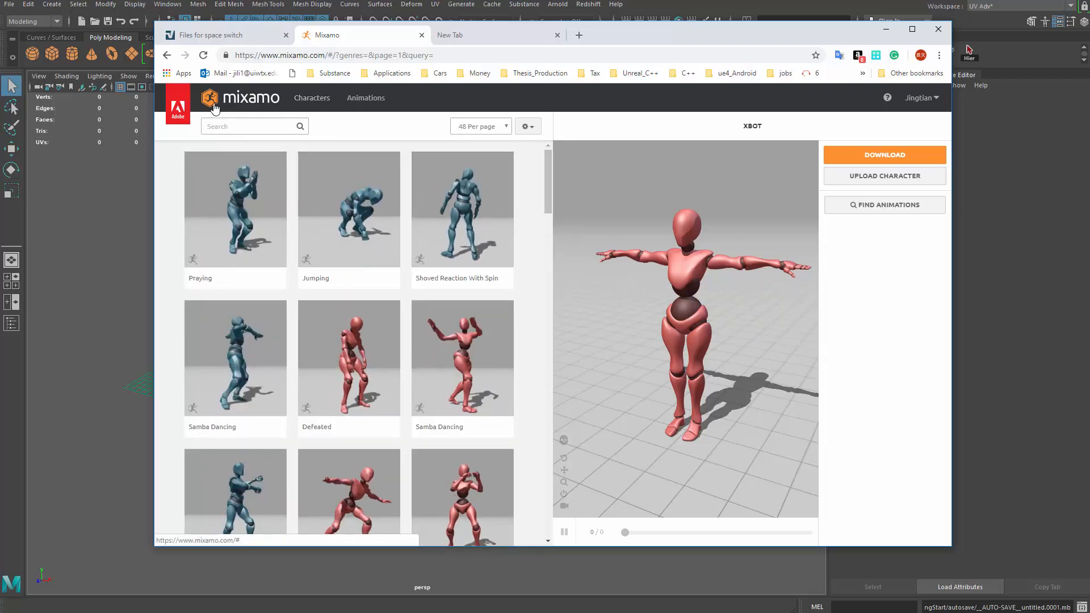
{"action": "left_click_drag", "start_coordinate": [549, 173], "coordinate": [358, 208]}
{"action": "left_click", "coordinate": [245, 128]}
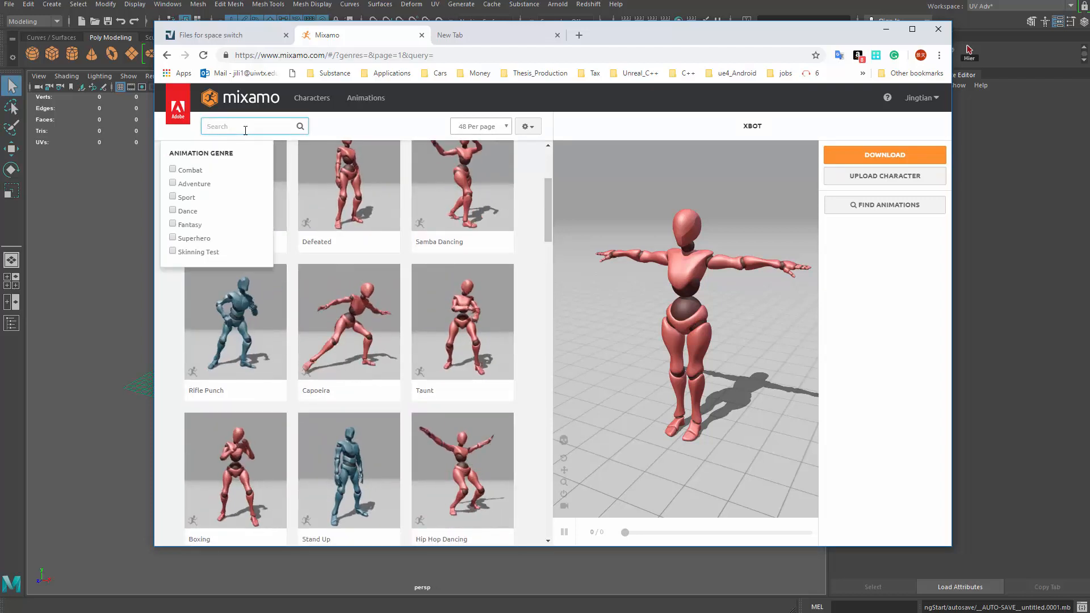
{"action": "type", "text": "kicking"}
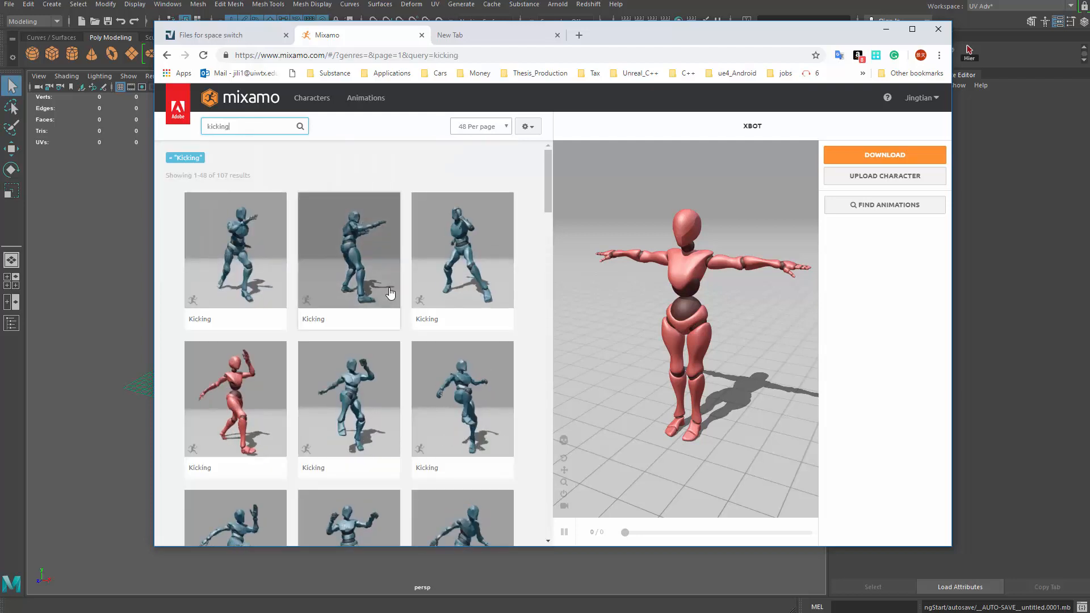
{"action": "scroll", "coordinate": [390, 292], "scroll_direction": "down", "scroll_amount": 2}
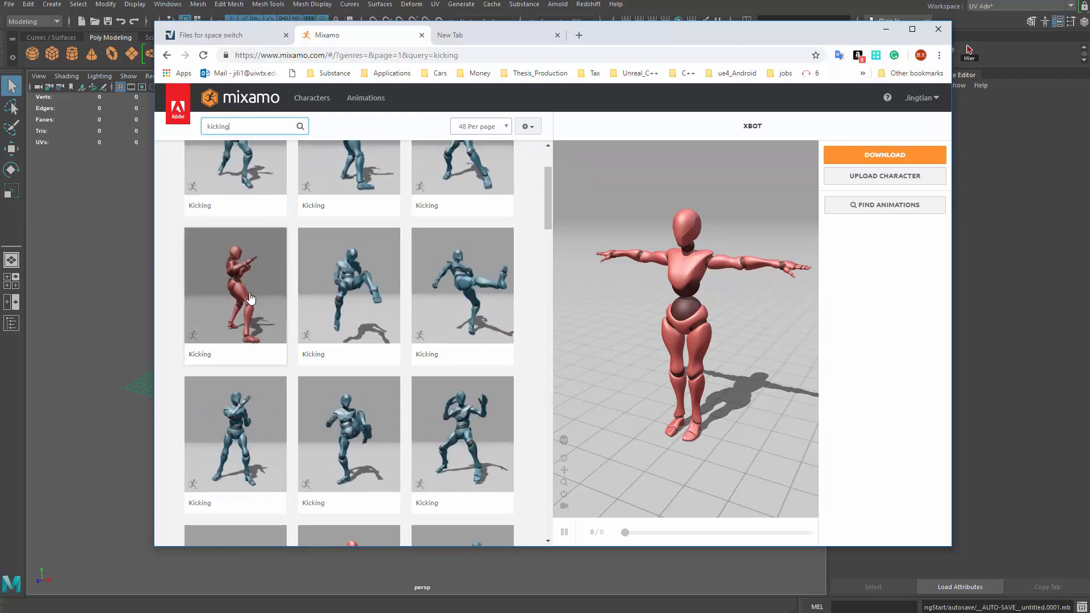
{"action": "left_click", "coordinate": [284, 291]}
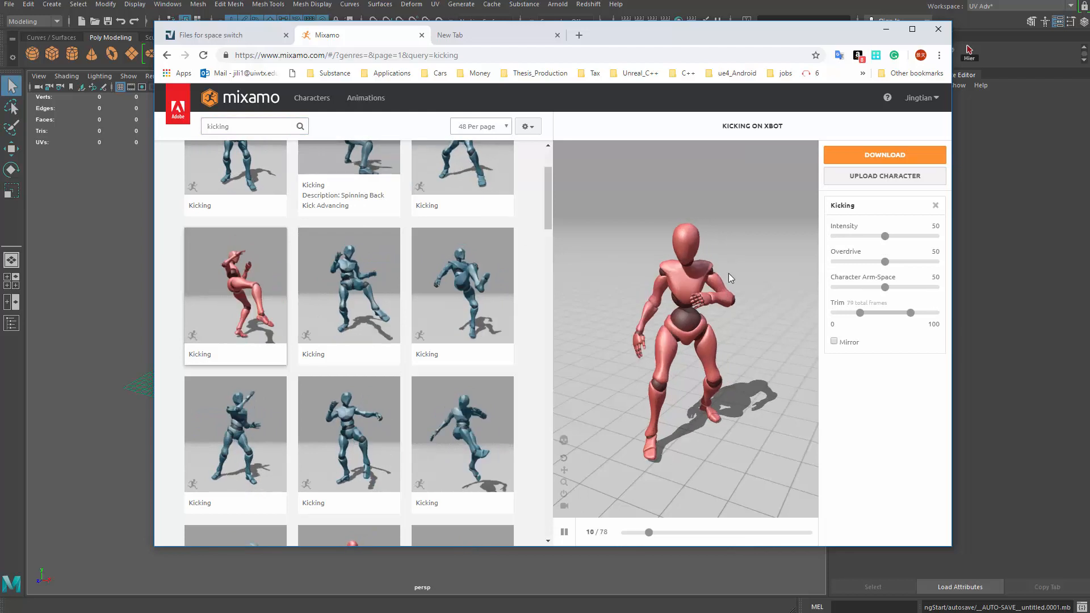
Download the kicking animation in FBX format without skin at 24 frames per second
{"action": "left_click", "coordinate": [883, 155]}
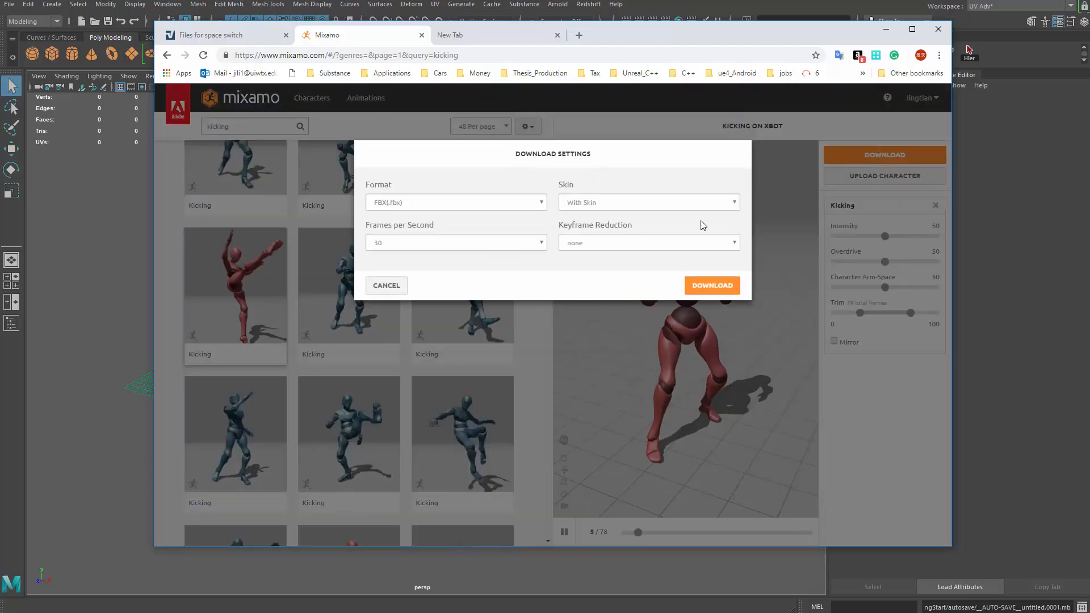
{"action": "left_click", "coordinate": [412, 202]}
{"action": "left_click", "coordinate": [412, 215]}
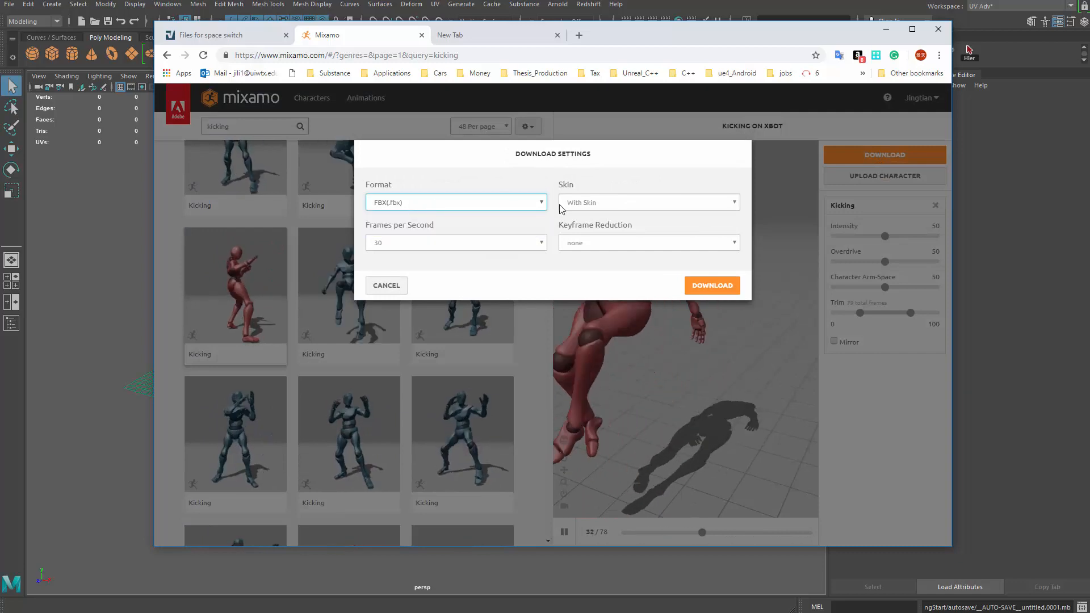
{"action": "left_click", "coordinate": [663, 204]}
{"action": "left_click", "coordinate": [585, 225]}
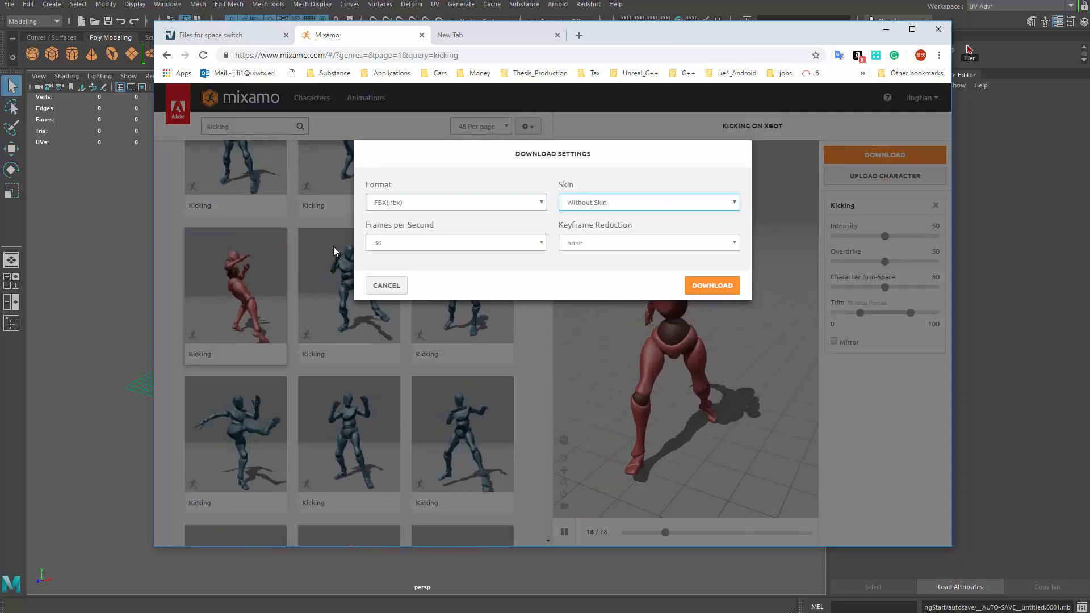
{"action": "left_click", "coordinate": [542, 243]}
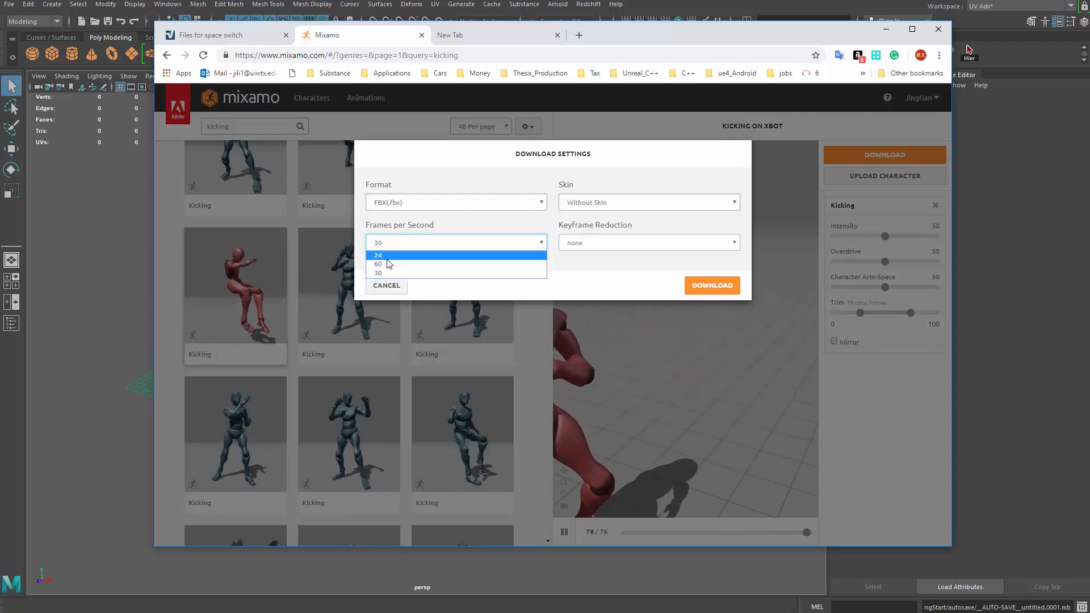
{"action": "left_click", "coordinate": [385, 256]}
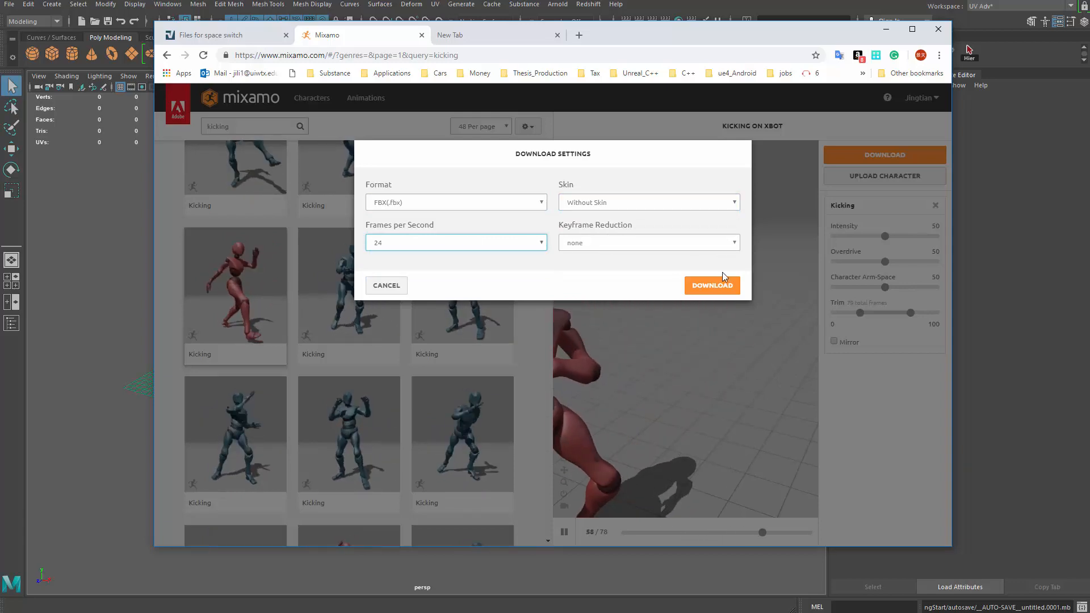
{"action": "left_click", "coordinate": [711, 287]}
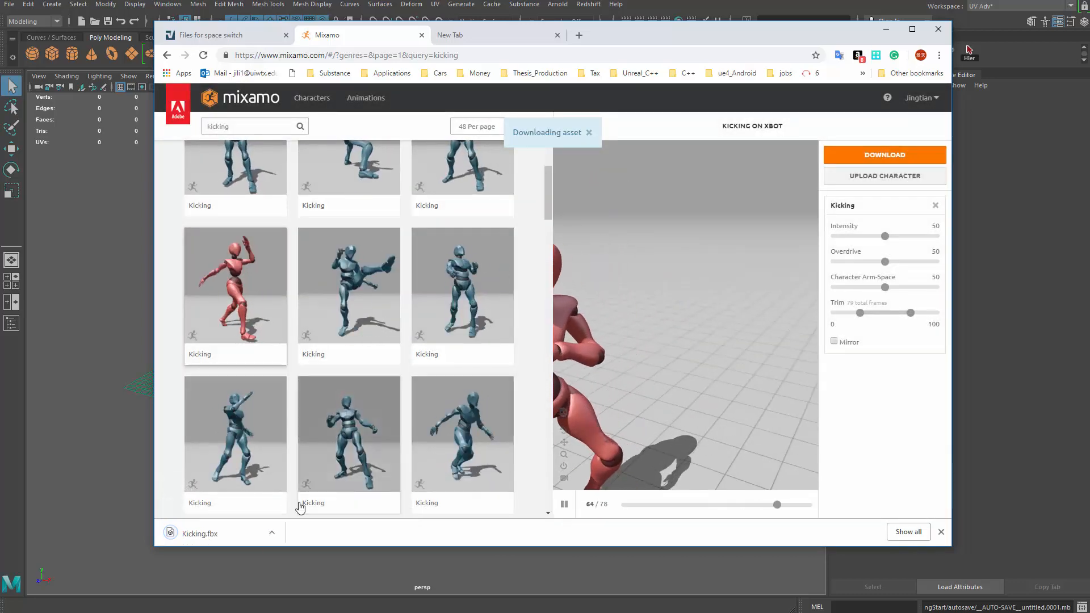
Show the downloaded Kicking.fbx in its folder and switch to Maya
{"action": "left_click", "coordinate": [272, 533]}
{"action": "left_click", "coordinate": [347, 567]}
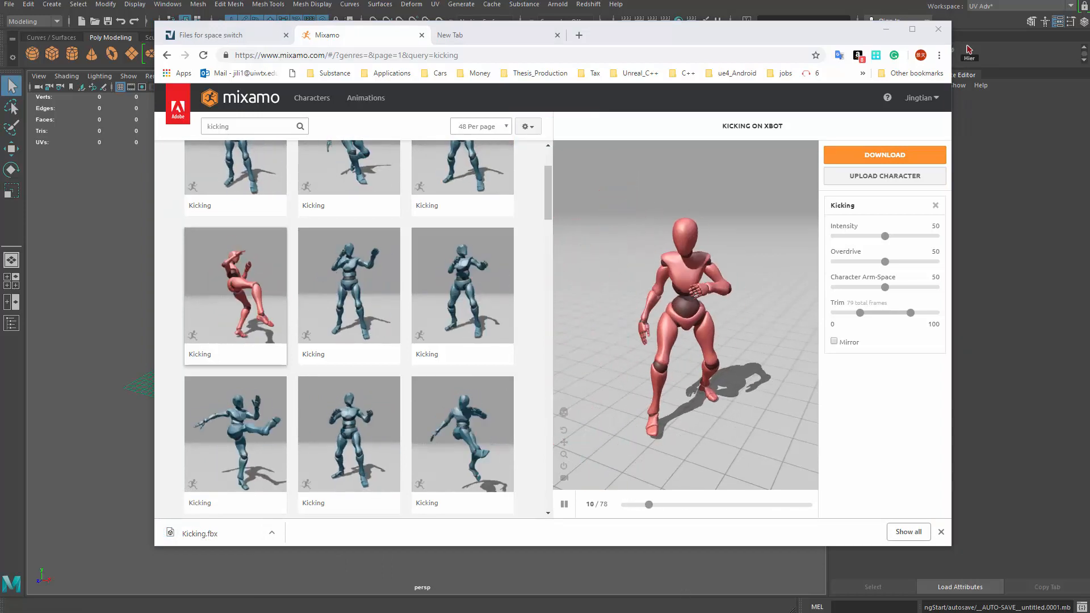
{"action": "left_click", "coordinate": [1045, 435]}
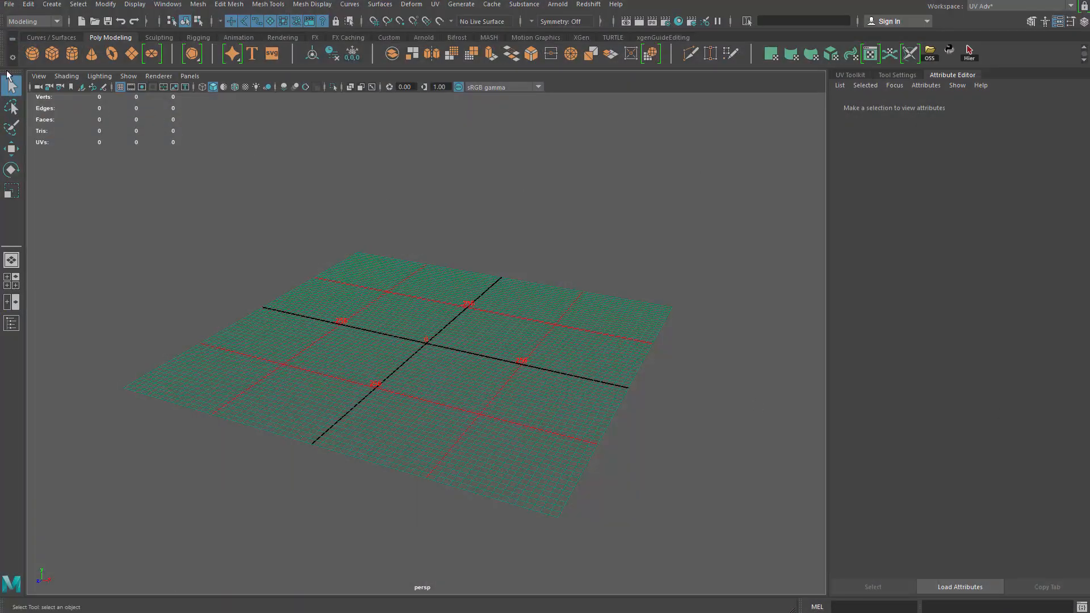
Open Kicking.fbx from the project's scenes folder with all file types listed, discarding the untitled scene's changes
{"action": "left_click", "coordinate": [10, 4]}
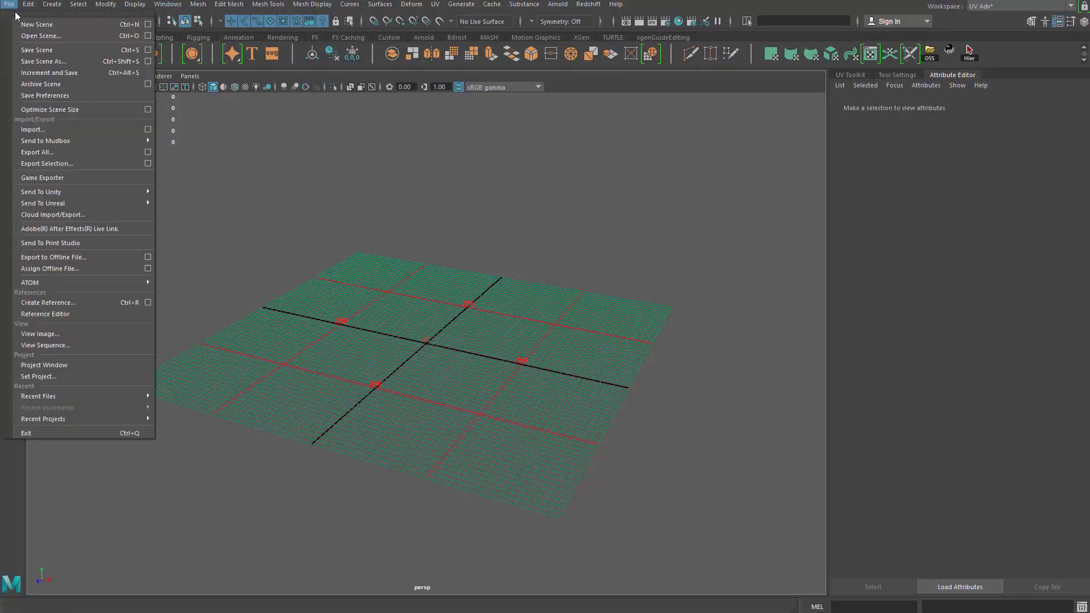
{"action": "left_click", "coordinate": [59, 38]}
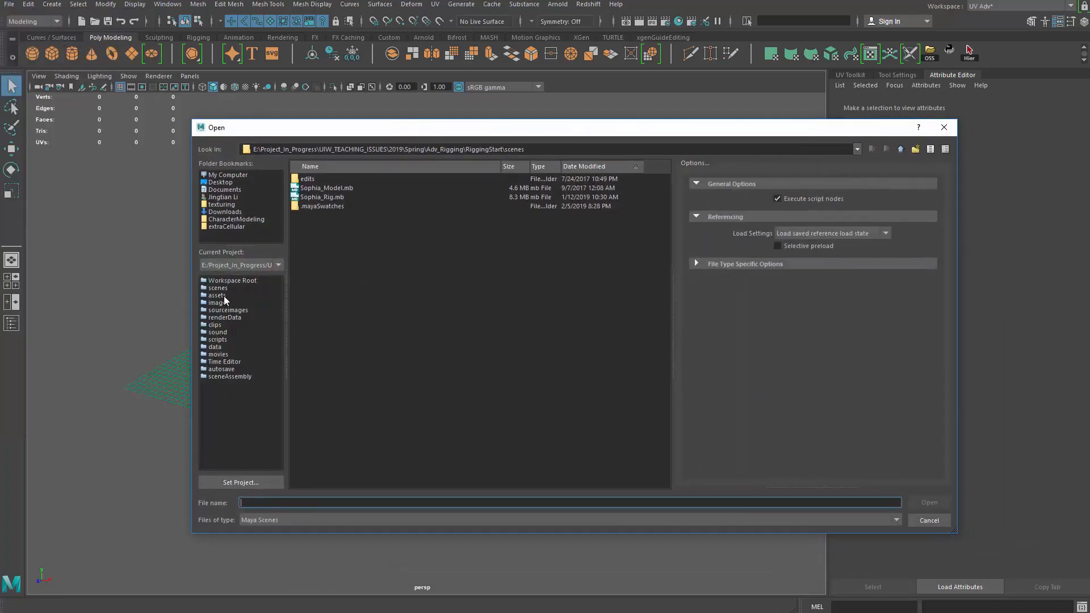
{"action": "left_click", "coordinate": [222, 288]}
{"action": "left_click", "coordinate": [280, 520]}
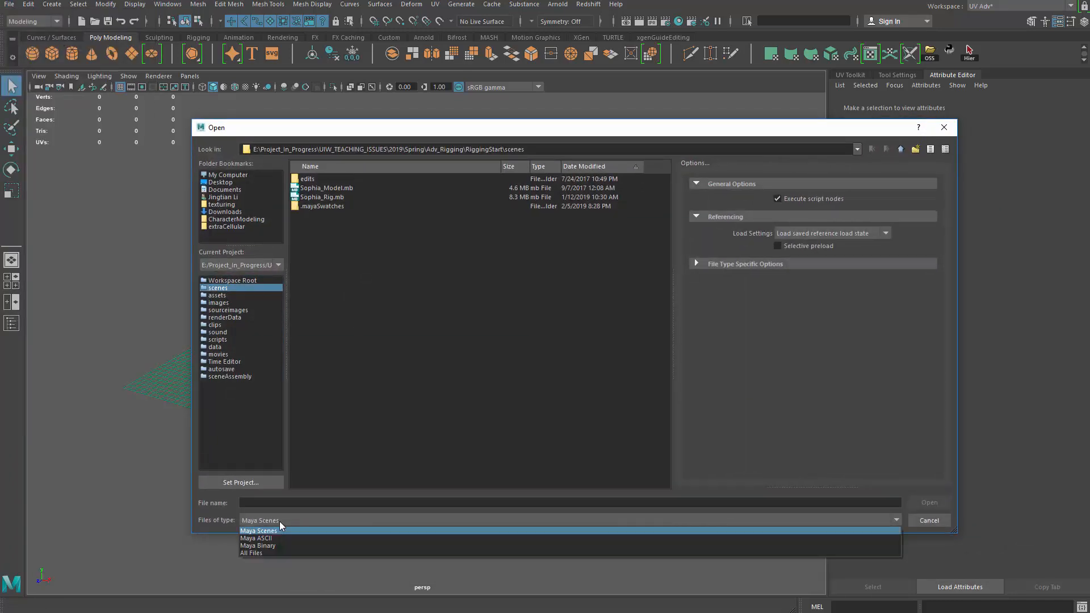
{"action": "left_click", "coordinate": [253, 554]}
{"action": "left_click", "coordinate": [318, 217]}
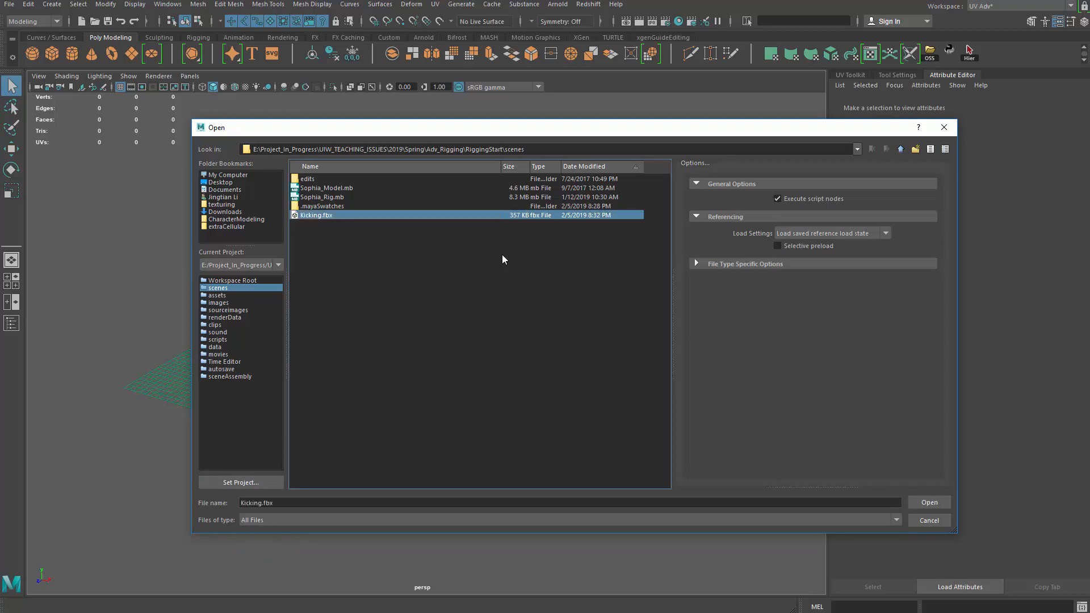
{"action": "left_click", "coordinate": [929, 503]}
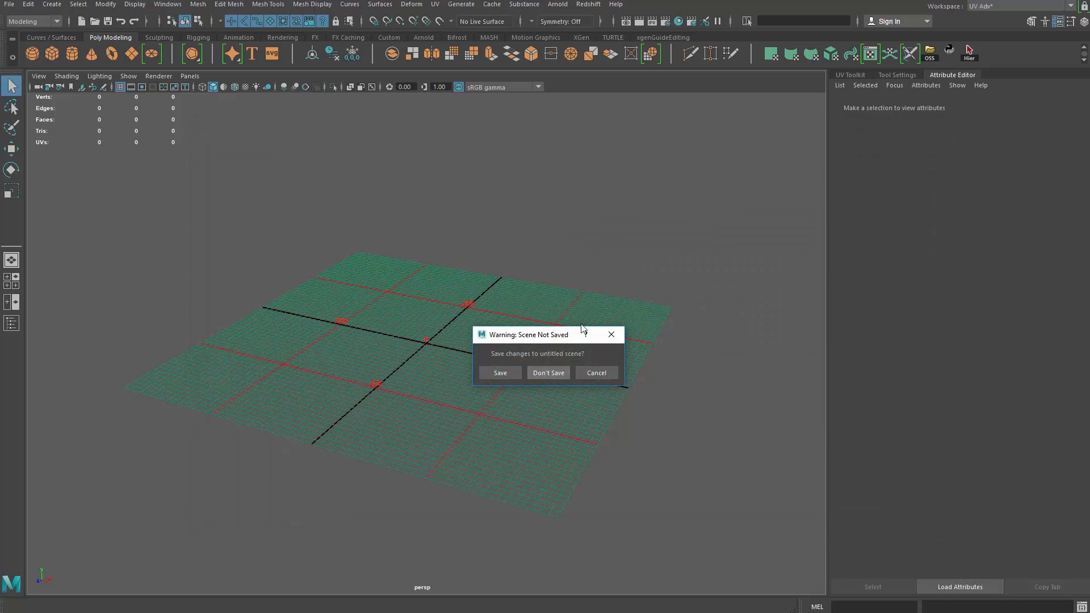
{"action": "left_click", "coordinate": [541, 373]}
Select the imported skeleton's hips joint and change the workspace to Maya Classic
{"action": "middle_click_drag", "start_coordinate": [464, 309], "coordinate": [475, 338], "text": "alt"}
{"action": "scroll", "coordinate": [474, 339], "scroll_direction": "up", "scroll_amount": 5}
{"action": "left_click_drag", "start_coordinate": [354, 334], "coordinate": [280, 360], "text": "alt"}
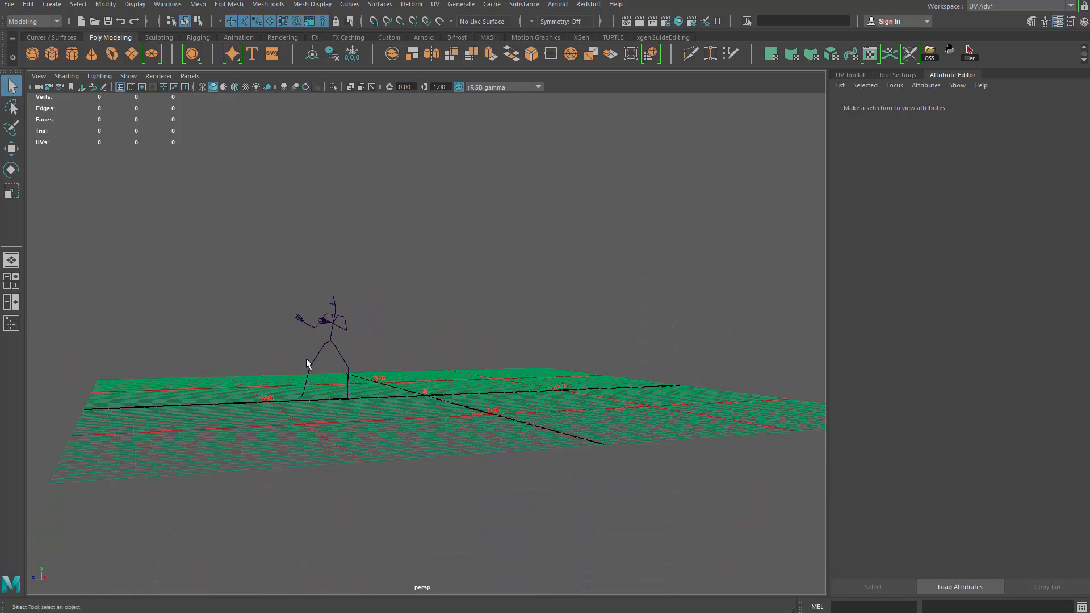
{"action": "left_click_drag", "start_coordinate": [401, 384], "coordinate": [657, 283], "text": "alt"}
{"action": "left_click_drag", "start_coordinate": [397, 453], "coordinate": [579, 454]}
{"action": "key", "text": "ctrl+a"}
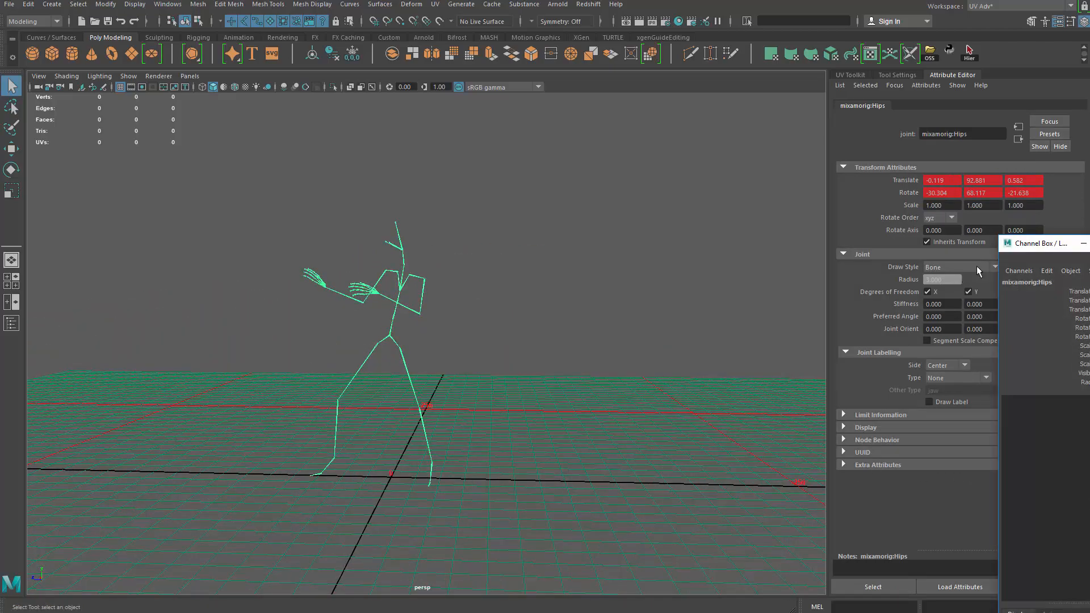
{"action": "left_click", "coordinate": [1055, 8]}
{"action": "left_click", "coordinate": [1028, 32]}
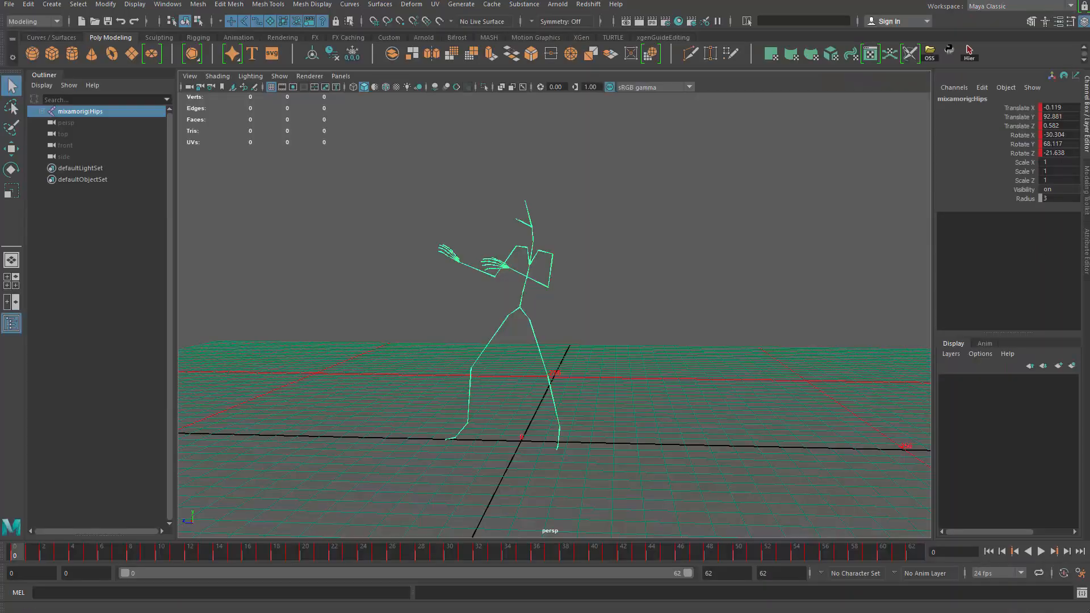
Select the entire joint hierarchy under mixamorig:Hips and set Rotate X, Y and Z to 0
{"action": "left_click_drag", "start_coordinate": [596, 355], "coordinate": [754, 308], "text": "alt"}
{"action": "left_click_drag", "start_coordinate": [744, 382], "coordinate": [634, 369], "text": "alt"}
{"action": "scroll", "coordinate": [596, 389], "scroll_direction": "down", "scroll_amount": 2}
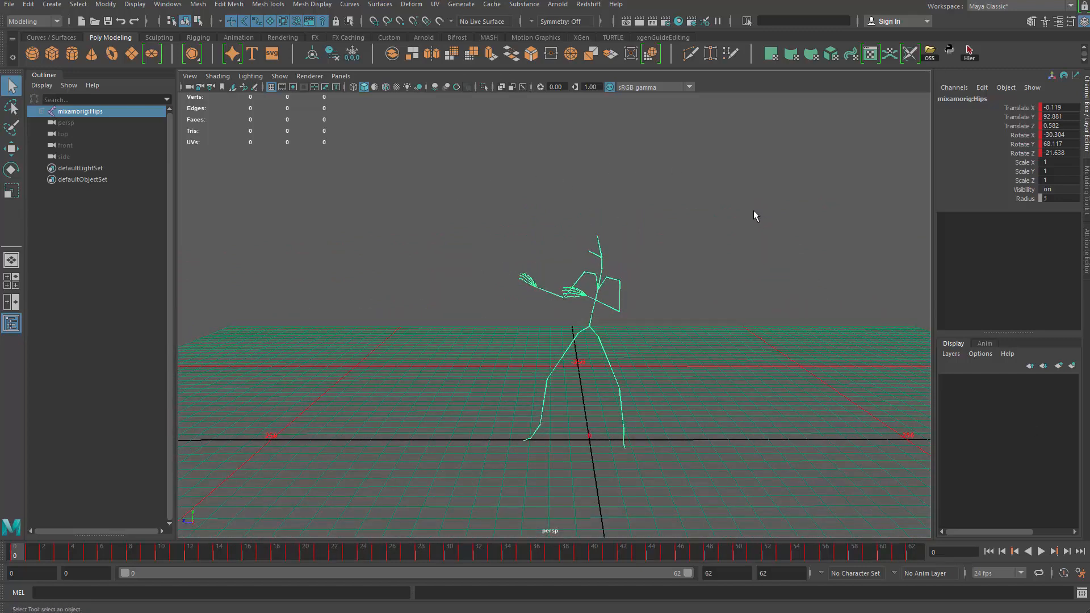
{"action": "right_click_drag", "start_coordinate": [665, 249], "coordinate": [832, 217], "text": "alt"}
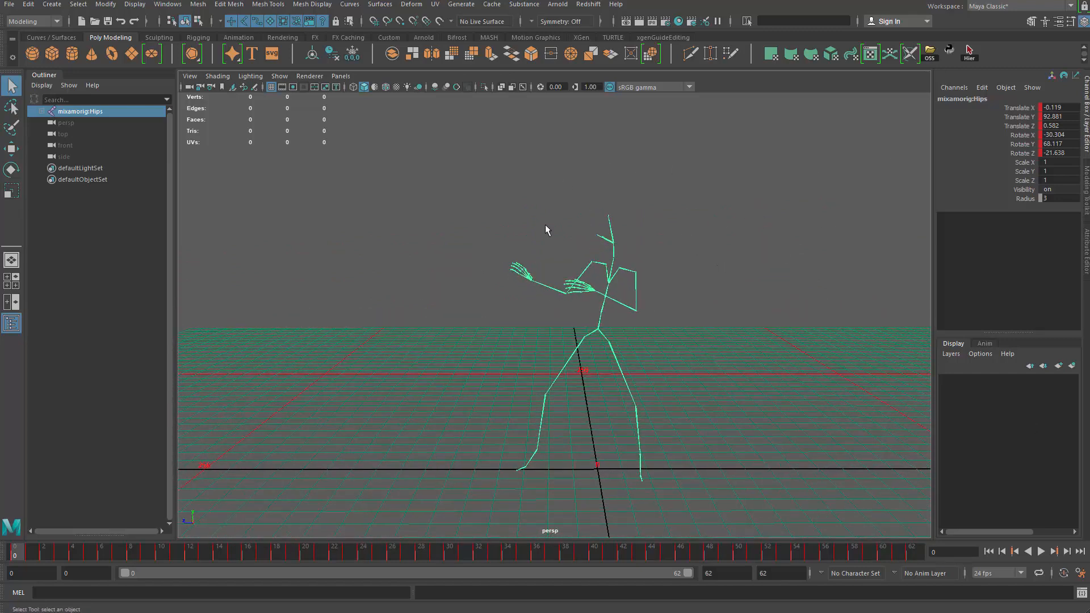
{"action": "left_click", "coordinate": [619, 334]}
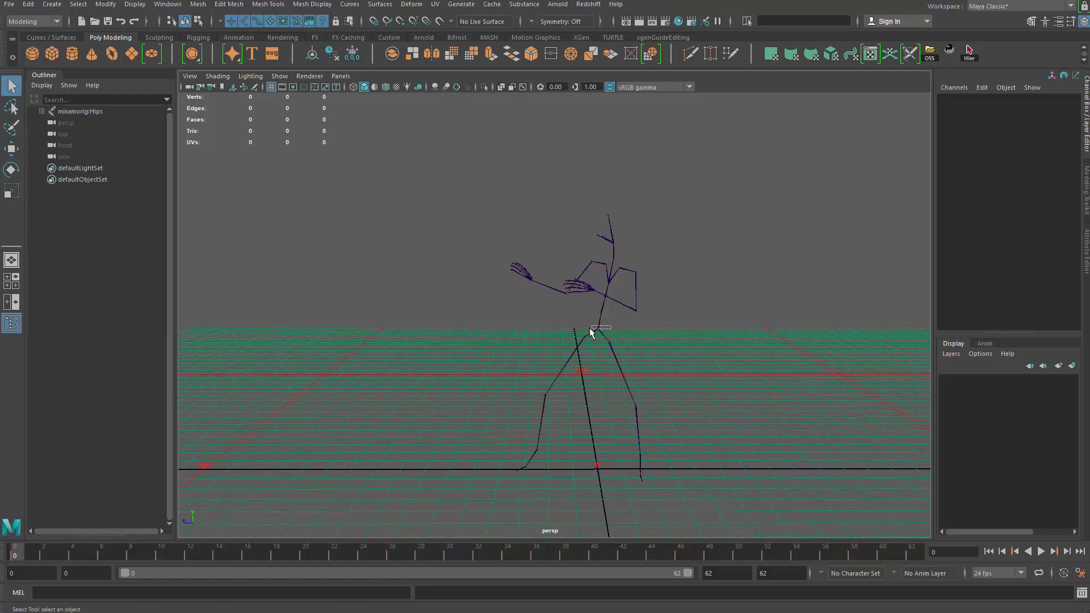
{"action": "left_click", "coordinate": [595, 329]}
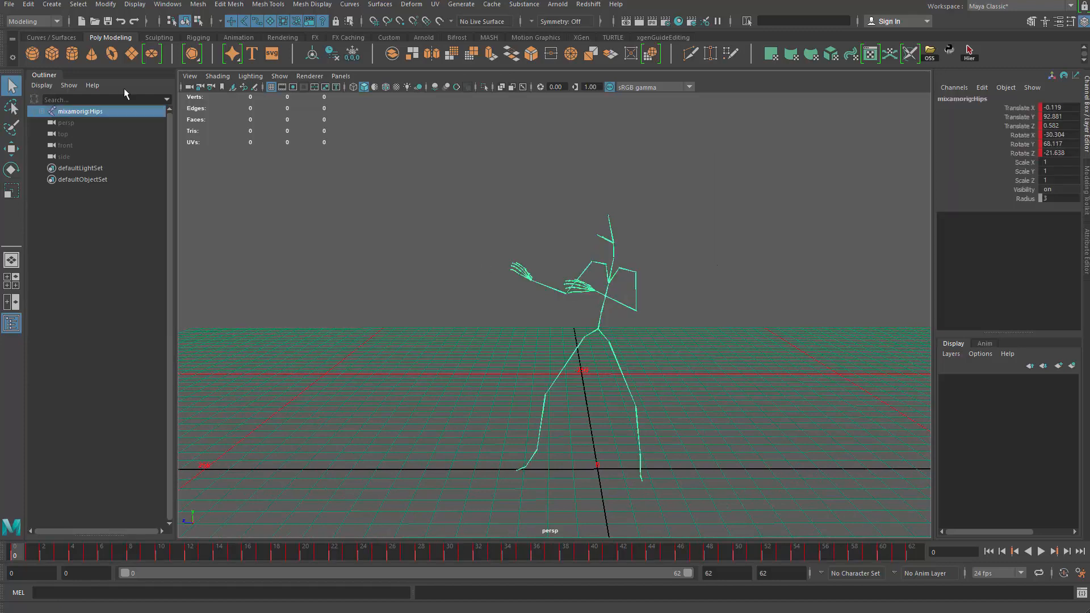
{"action": "left_click", "coordinate": [51, 4]}
{"action": "left_click", "coordinate": [133, 58]}
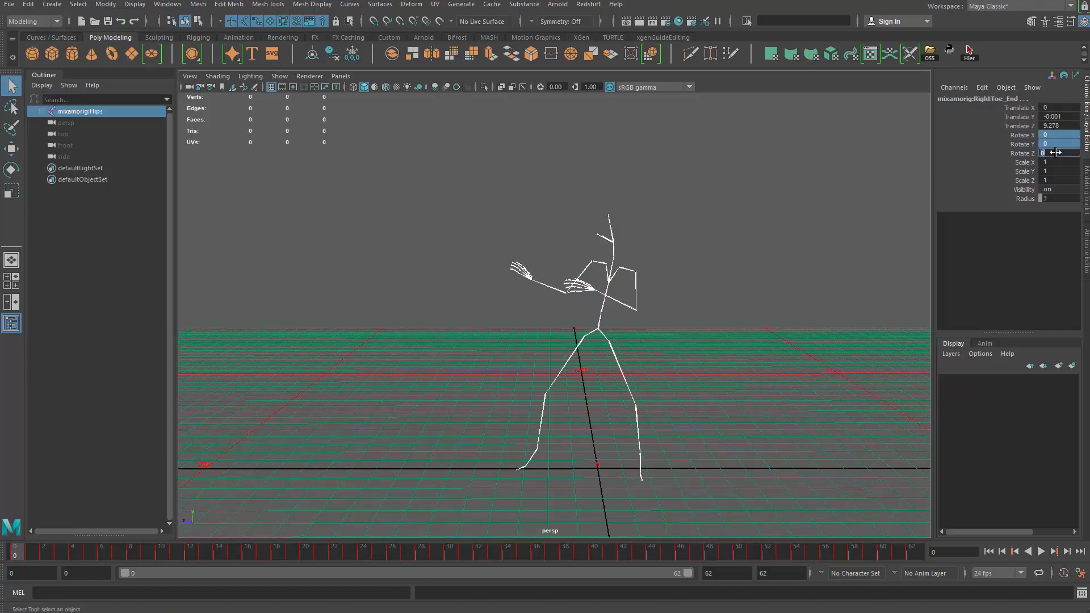
{"action": "key", "text": "Return"}
Examine the skeleton's pose from several angles and check the hips joint's translate channels
{"action": "left_click_drag", "start_coordinate": [528, 356], "coordinate": [671, 351], "text": "alt"}
{"action": "left_click_drag", "start_coordinate": [732, 195], "coordinate": [397, 410]}
{"action": "left_click_drag", "start_coordinate": [528, 346], "coordinate": [498, 366]}
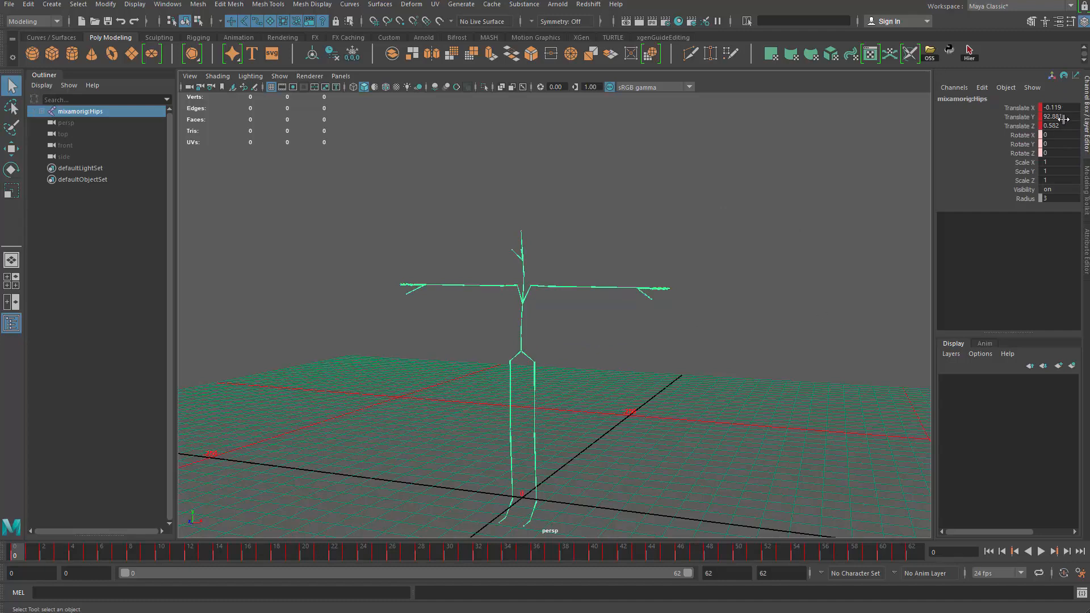
{"action": "left_click_drag", "start_coordinate": [521, 370], "coordinate": [512, 391], "text": "alt"}
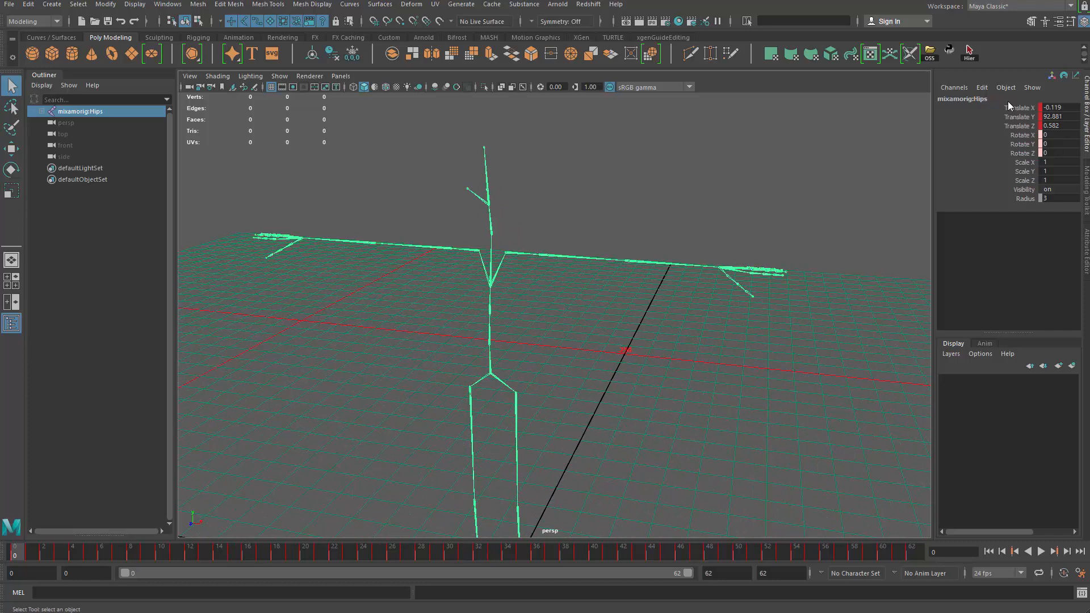
{"action": "left_click_drag", "start_coordinate": [1018, 109], "coordinate": [1020, 127]}
{"action": "scroll", "coordinate": [643, 334], "scroll_direction": "down", "scroll_amount": 3}
{"action": "left_click", "coordinate": [487, 371]}
{"action": "left_click", "coordinate": [521, 351]}
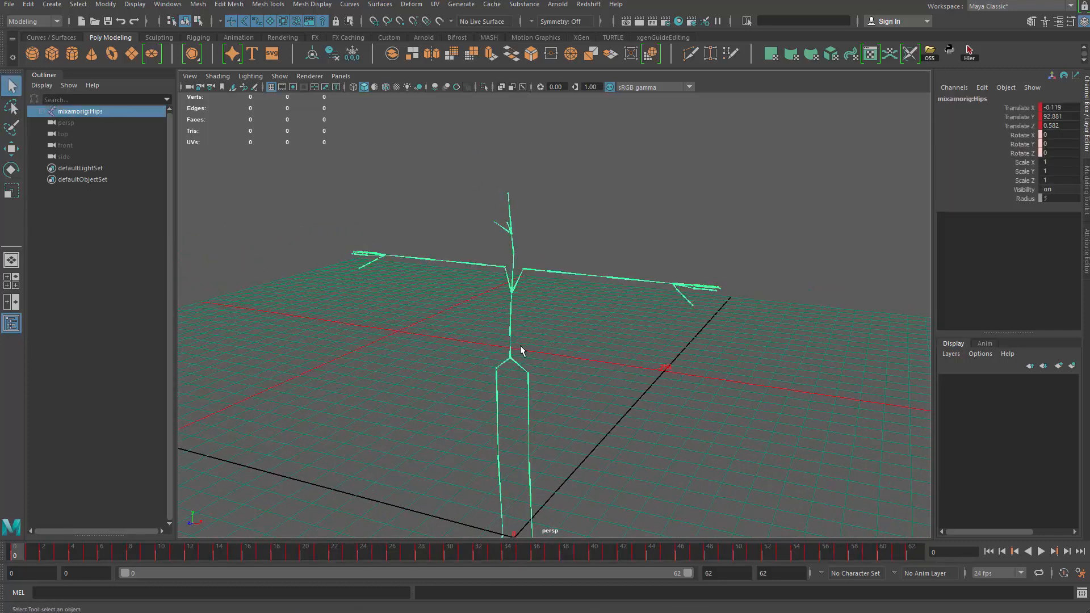
Show the HumanIK character controls and create a new character definition
{"action": "left_click", "coordinate": [1046, 24]}
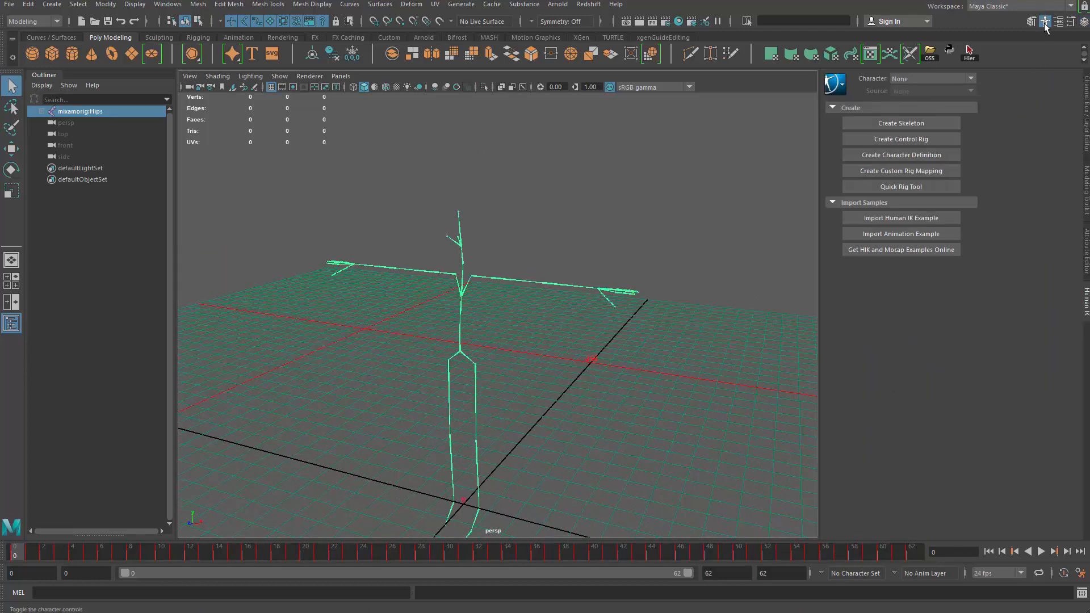
{"action": "left_click_drag", "start_coordinate": [658, 284], "coordinate": [827, 253], "text": "alt"}
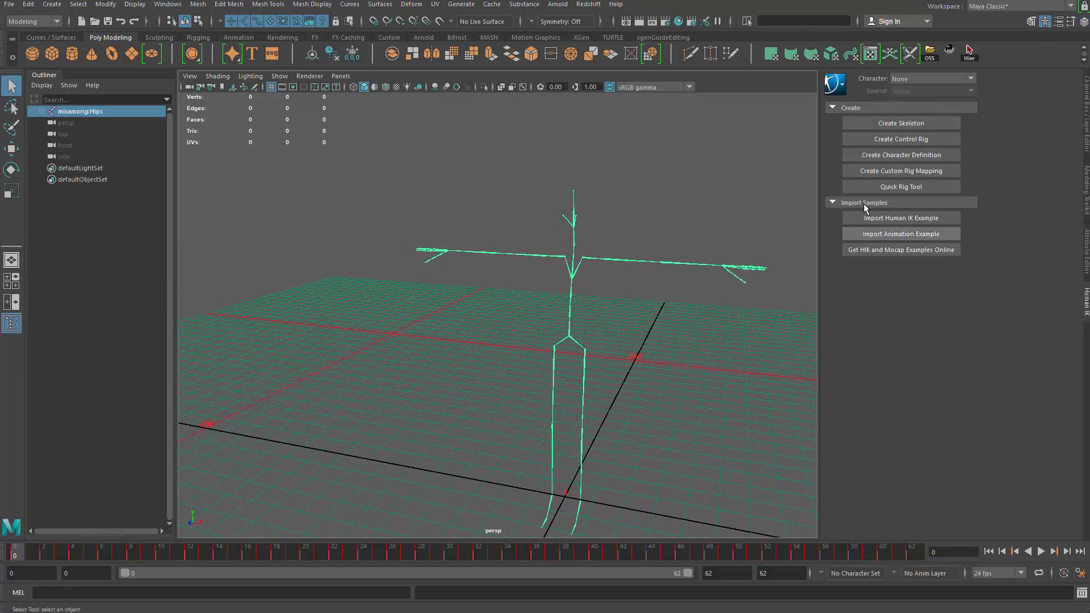
{"action": "left_click", "coordinate": [931, 154]}
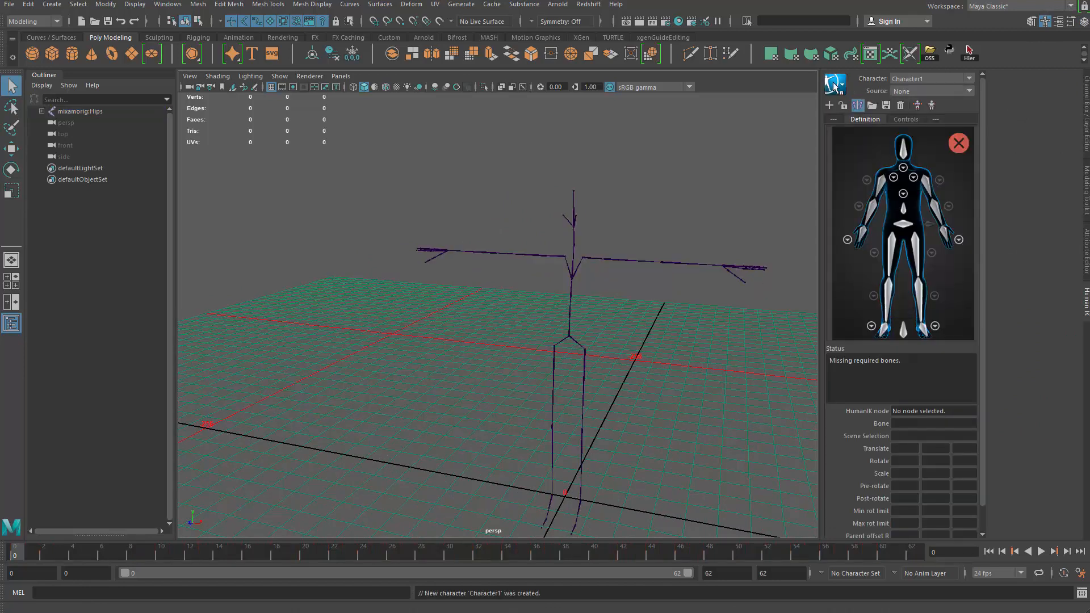
Rename the new character definition to Maximo_discription
{"action": "left_click", "coordinate": [845, 86]}
{"action": "left_click", "coordinate": [878, 114]}
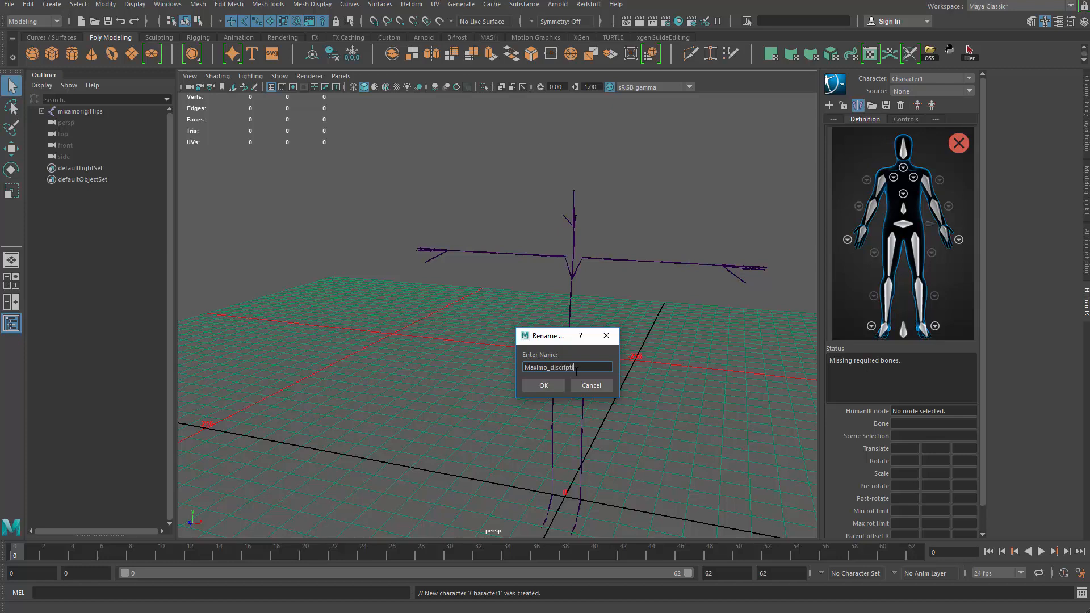
{"action": "type", "text": "on"}
{"action": "key", "text": "Return"}
Assign the mixamorig:LeftShoulder joint to the LeftShoulder bone in the character definition's left shoulder view
{"action": "left_click_drag", "start_coordinate": [613, 312], "coordinate": [703, 312], "text": "alt"}
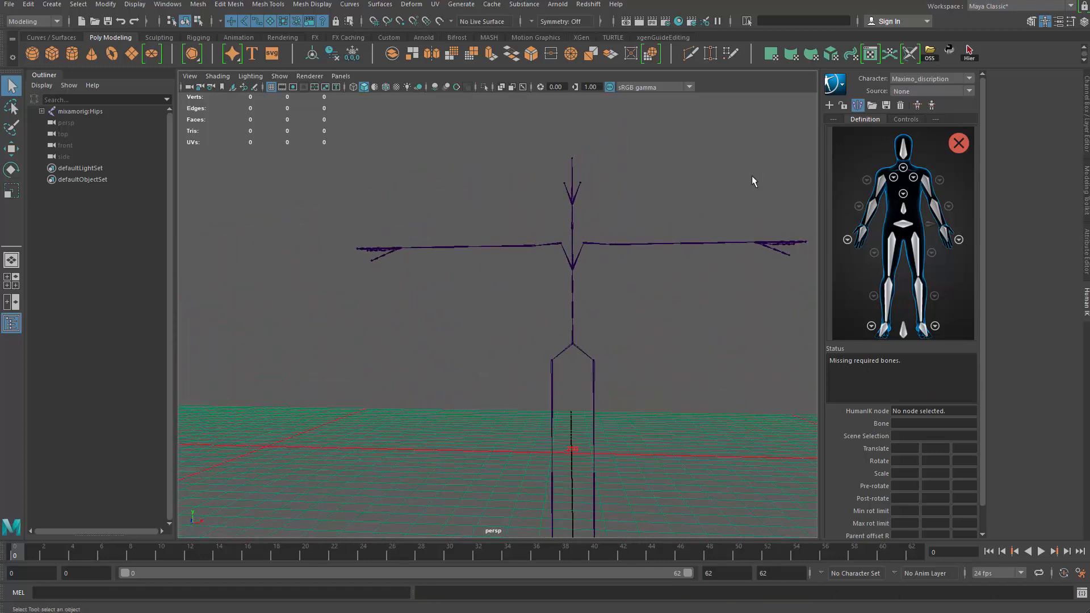
{"action": "left_click_drag", "start_coordinate": [614, 466], "coordinate": [710, 423], "text": "alt"}
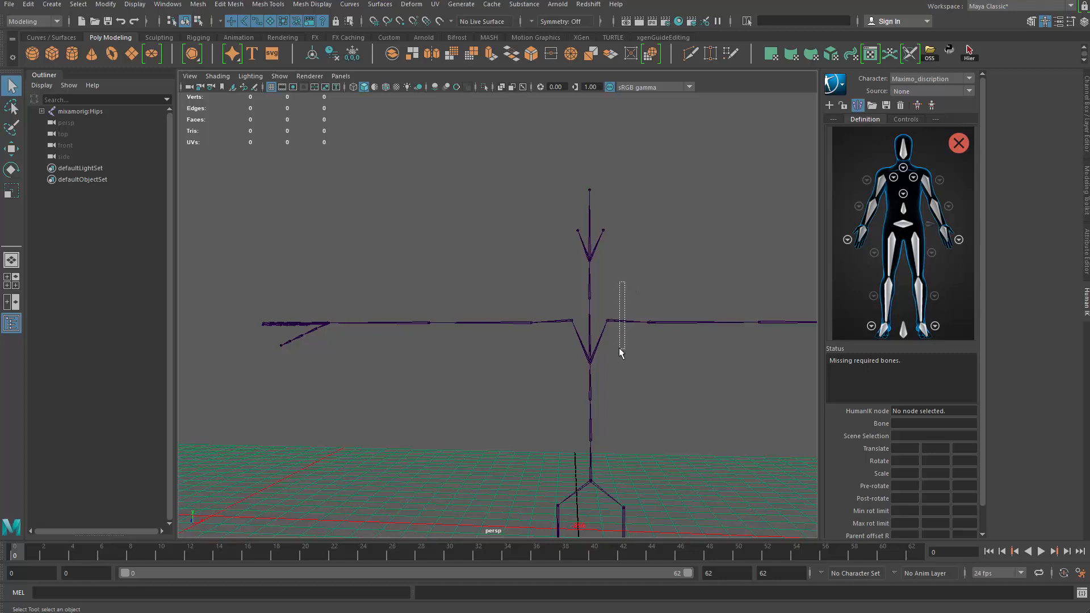
{"action": "left_click_drag", "start_coordinate": [624, 281], "coordinate": [619, 348]}
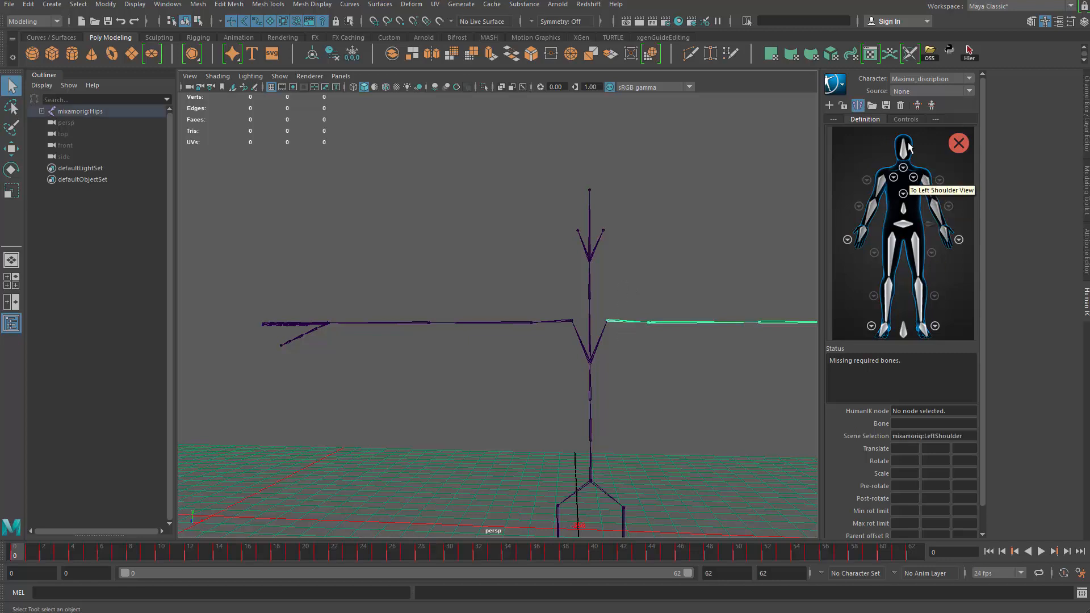
{"action": "left_click", "coordinate": [913, 178]}
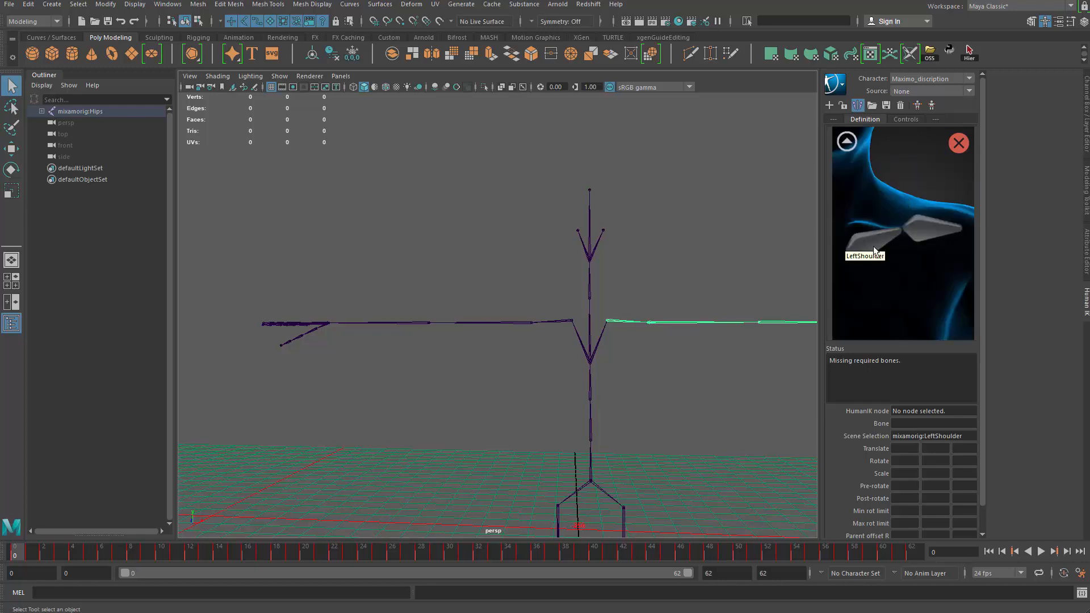
{"action": "left_click", "coordinate": [628, 287]}
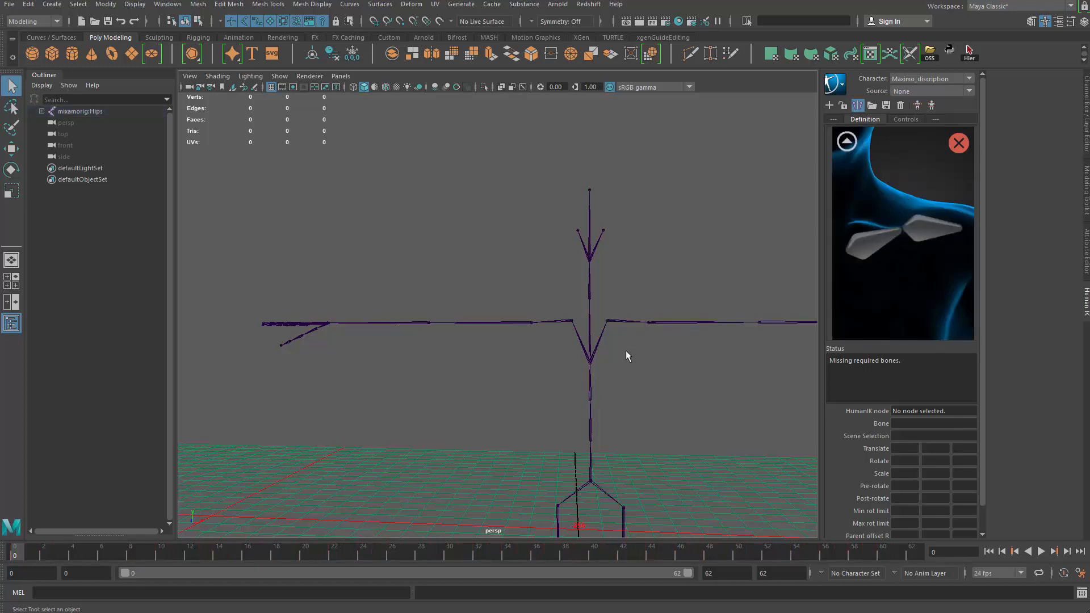
{"action": "left_click", "coordinate": [628, 322]}
{"action": "right_click", "coordinate": [865, 247]}
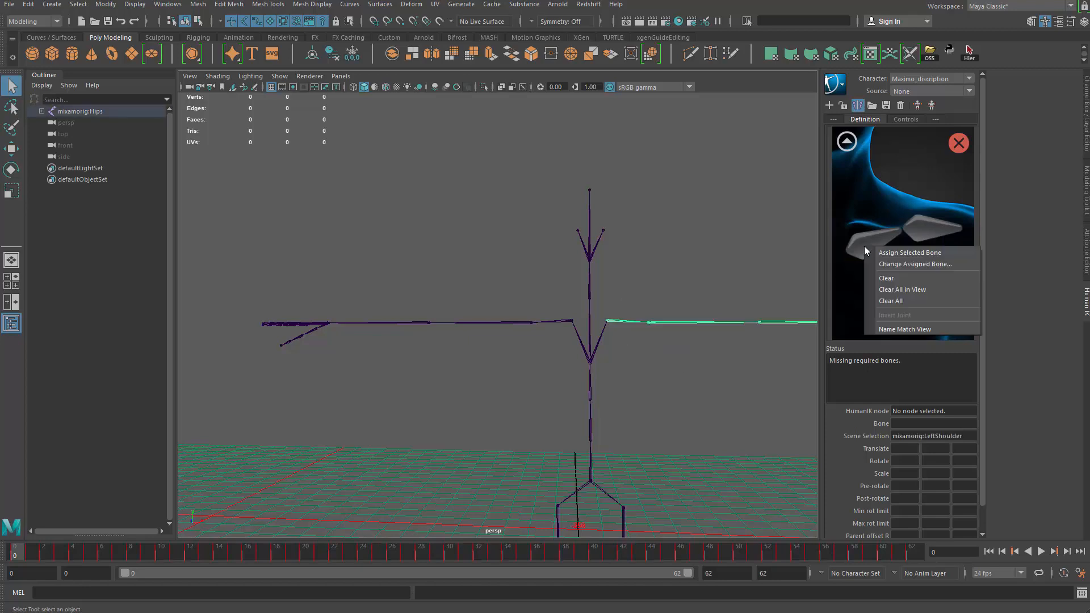
{"action": "left_click", "coordinate": [914, 252]}
{"action": "left_click", "coordinate": [847, 141]}
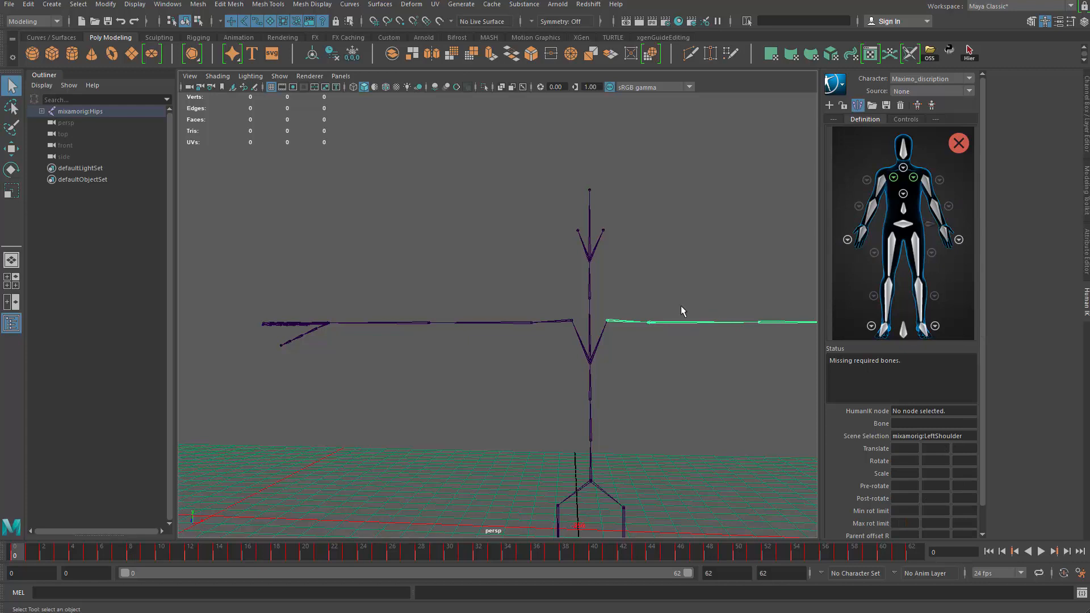
Assign the left upper arm joint and mixamorig:LeftForeArm to the matching LeftArm and LeftForeArm bones of the definition
{"action": "key", "text": "Down"}
{"action": "right_click", "coordinate": [928, 183]}
{"action": "left_click", "coordinate": [942, 189]}
{"action": "left_click", "coordinate": [940, 212]}
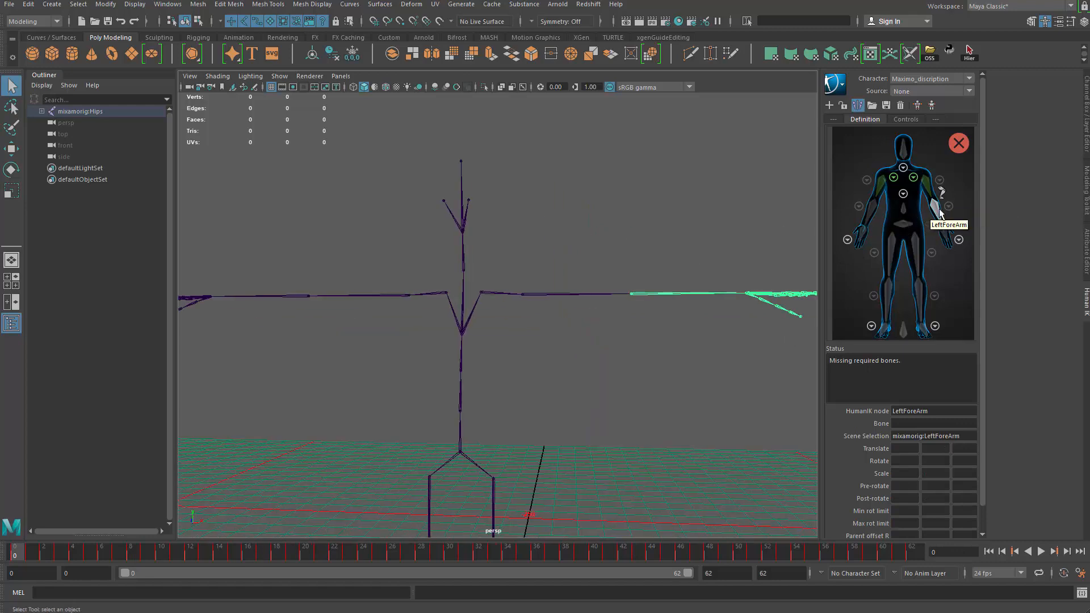
{"action": "right_click", "coordinate": [940, 211]}
{"action": "left_click", "coordinate": [960, 227]}
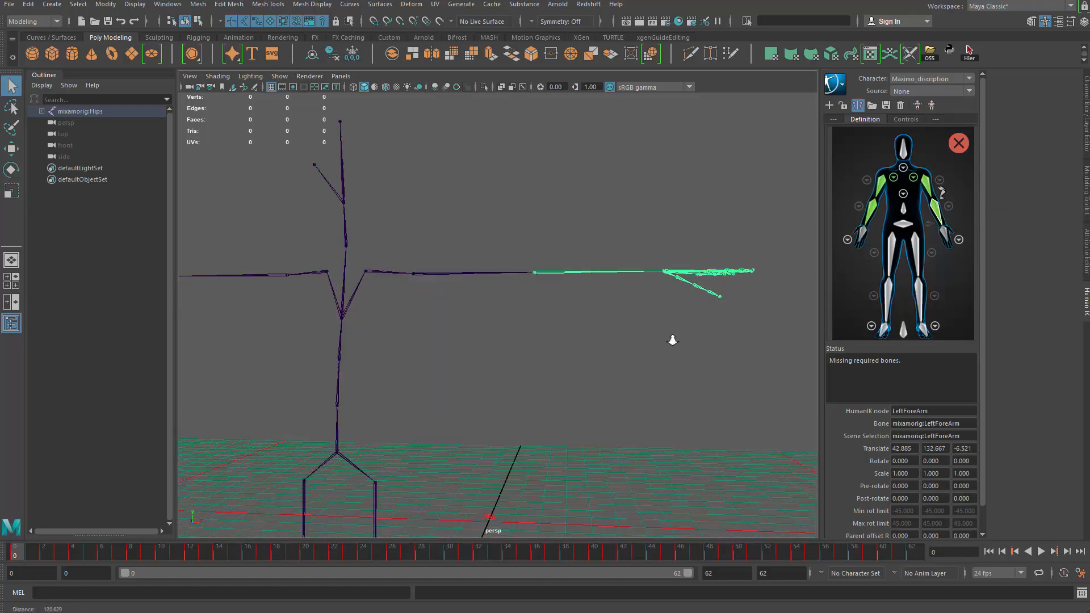
Assign the mixamorig:LeftHand joint to the LeftHand bone of the definition
{"action": "left_click_drag", "start_coordinate": [642, 325], "coordinate": [711, 288], "text": "alt"}
{"action": "right_click", "coordinate": [944, 238]}
{"action": "left_click", "coordinate": [965, 241]}
Show the definition's left hand detail and assign mixamorig:LeftHandThumb1 to the LeftHandThumb1 bone
{"action": "left_click_drag", "start_coordinate": [579, 300], "coordinate": [601, 277], "text": "alt"}
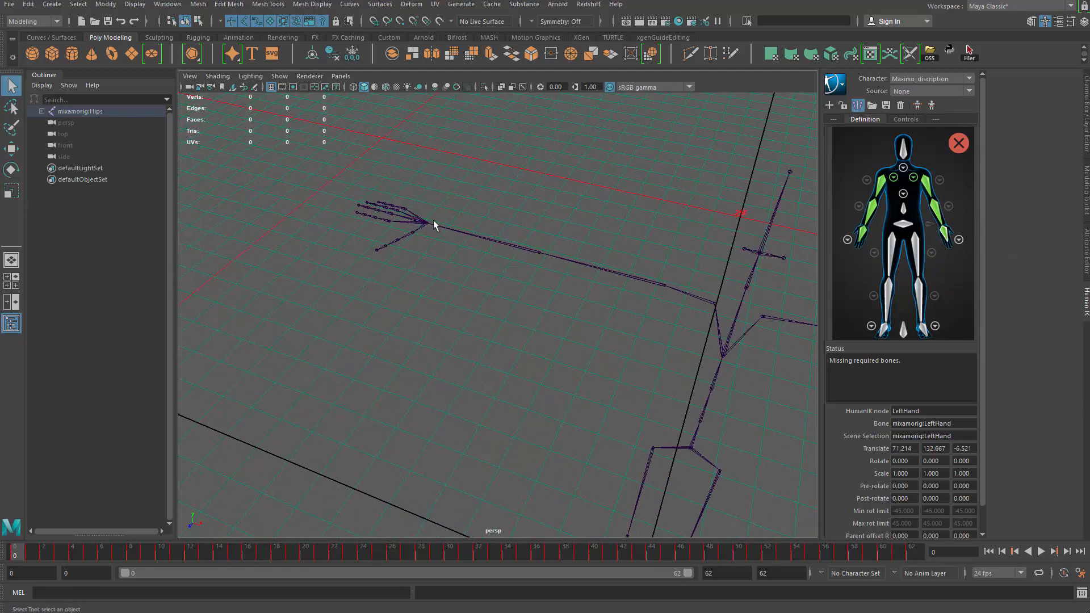
{"action": "mouse_move", "coordinate": [567, 319]}
{"action": "left_mouse_down", "text": "alt"}
{"action": "mouse_move", "coordinate": [509, 319]}
{"action": "mouse_move", "coordinate": [567, 329]}
{"action": "left_mouse_up", "text": "alt"}
{"action": "left_click", "coordinate": [960, 240]}
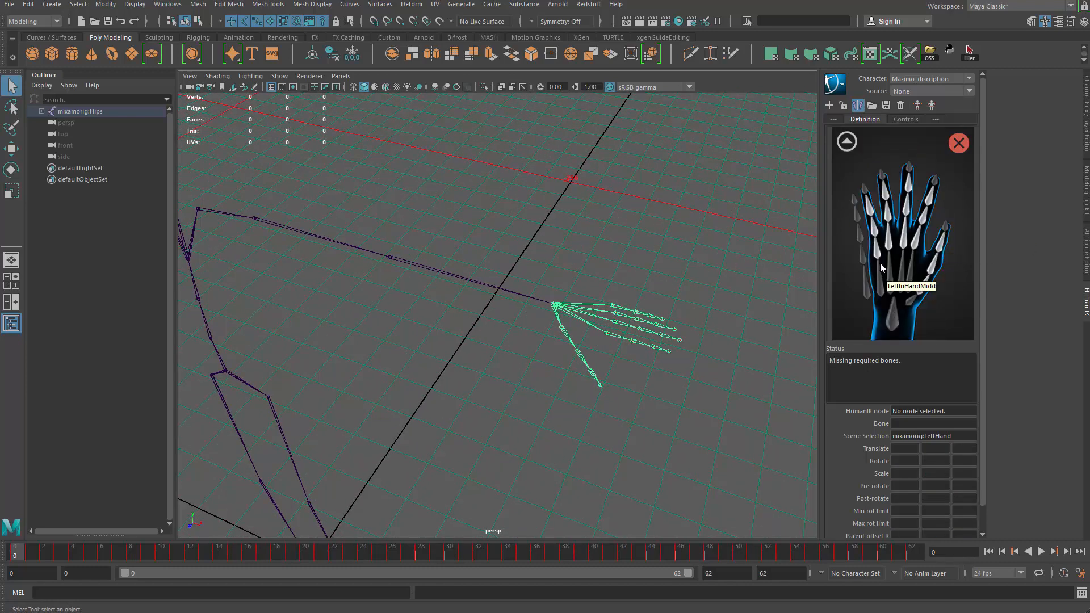
{"action": "left_click_drag", "start_coordinate": [530, 373], "coordinate": [558, 378], "text": "alt"}
{"action": "left_click_drag", "start_coordinate": [634, 357], "coordinate": [525, 391], "text": "alt"}
{"action": "left_click", "coordinate": [464, 356]}
{"action": "left_click", "coordinate": [464, 356]}
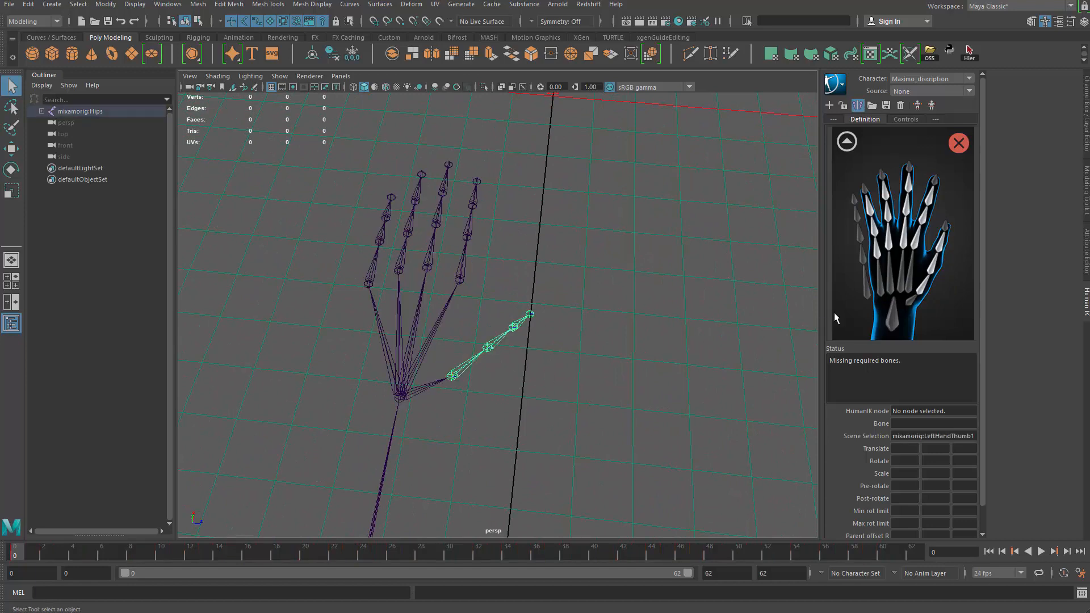
{"action": "right_click", "coordinate": [930, 288]}
{"action": "left_click", "coordinate": [938, 291]}
Assign the left thumb's second and third joints to the LeftHandThumb2 and LeftHandThumb3 bones
{"action": "left_click", "coordinate": [488, 347]}
{"action": "right_click", "coordinate": [946, 271]}
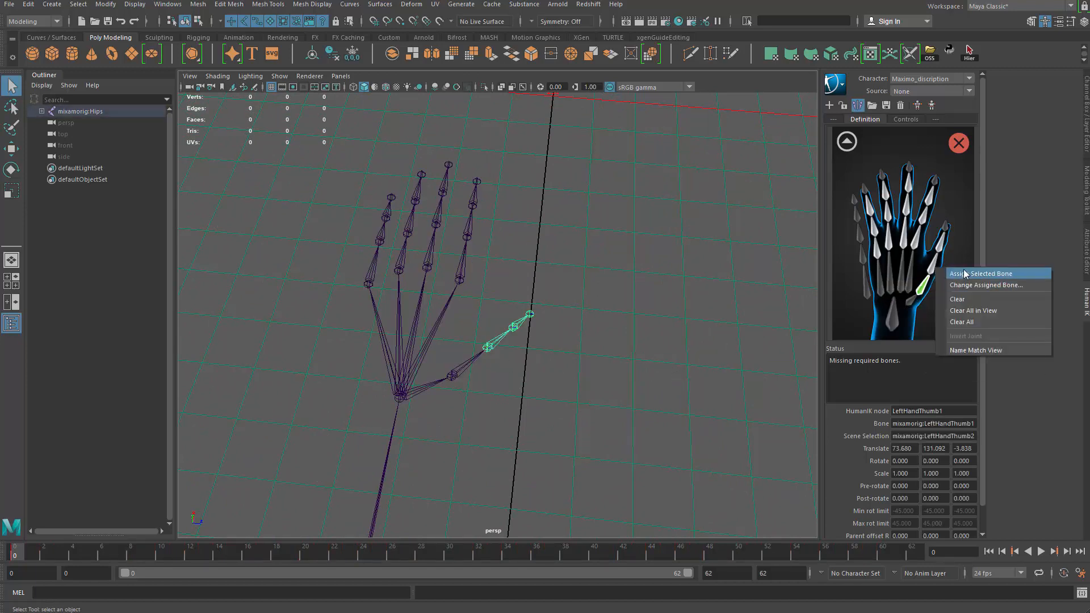
{"action": "left_click", "coordinate": [959, 276]}
{"action": "left_click", "coordinate": [515, 326]}
{"action": "right_click", "coordinate": [949, 252]}
{"action": "left_click", "coordinate": [961, 259]}
Assign the three left index finger joints to the LeftHandIndex1, LeftHandIndex2 and LeftHandIndex3 bones
{"action": "left_click", "coordinate": [463, 271]}
{"action": "right_click", "coordinate": [916, 244]}
{"action": "left_click", "coordinate": [935, 249]}
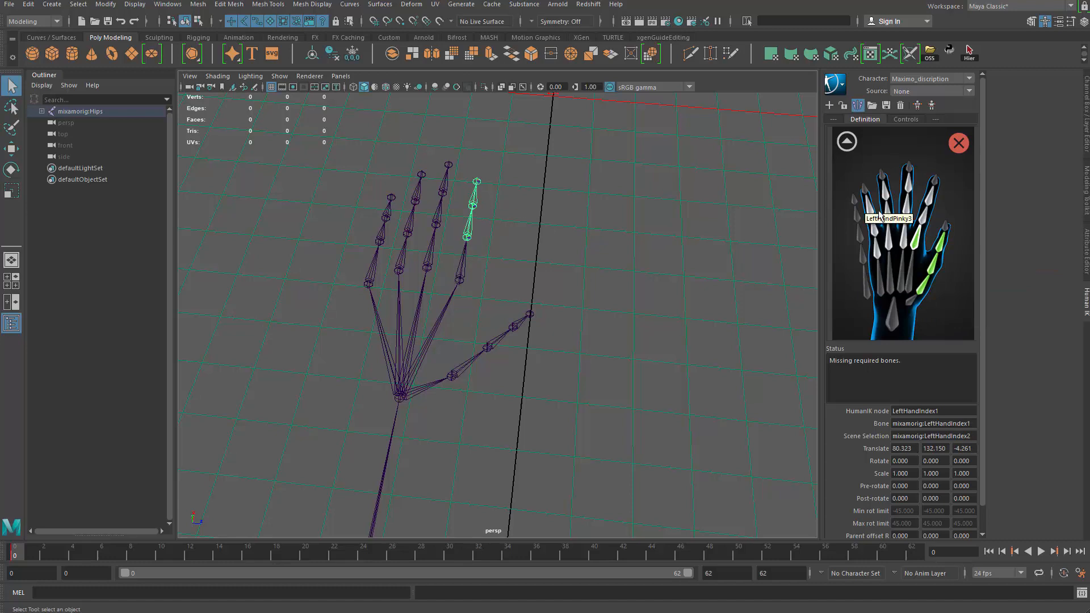
{"action": "right_click", "coordinate": [921, 217]}
{"action": "left_click", "coordinate": [943, 224]}
{"action": "left_click", "coordinate": [474, 196]}
{"action": "right_click", "coordinate": [922, 199]}
{"action": "left_click", "coordinate": [943, 206]}
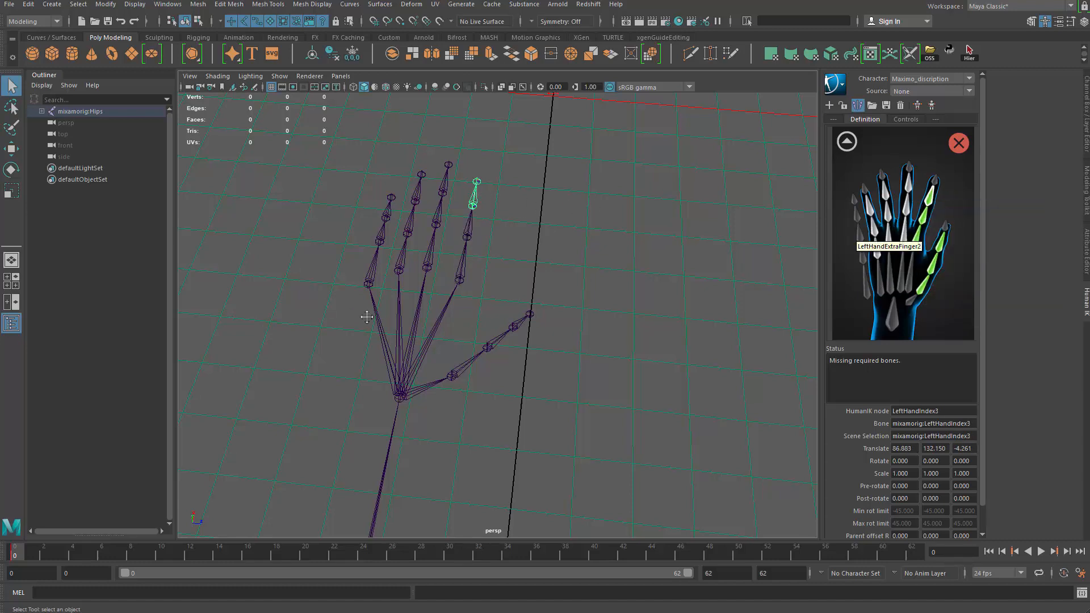
Assign the mixamorig:LeftHandMiddle1 joint to the LeftHandMiddle1 bone
{"action": "left_click_drag", "start_coordinate": [350, 311], "coordinate": [594, 284], "text": "alt"}
{"action": "left_click", "coordinate": [556, 262]}
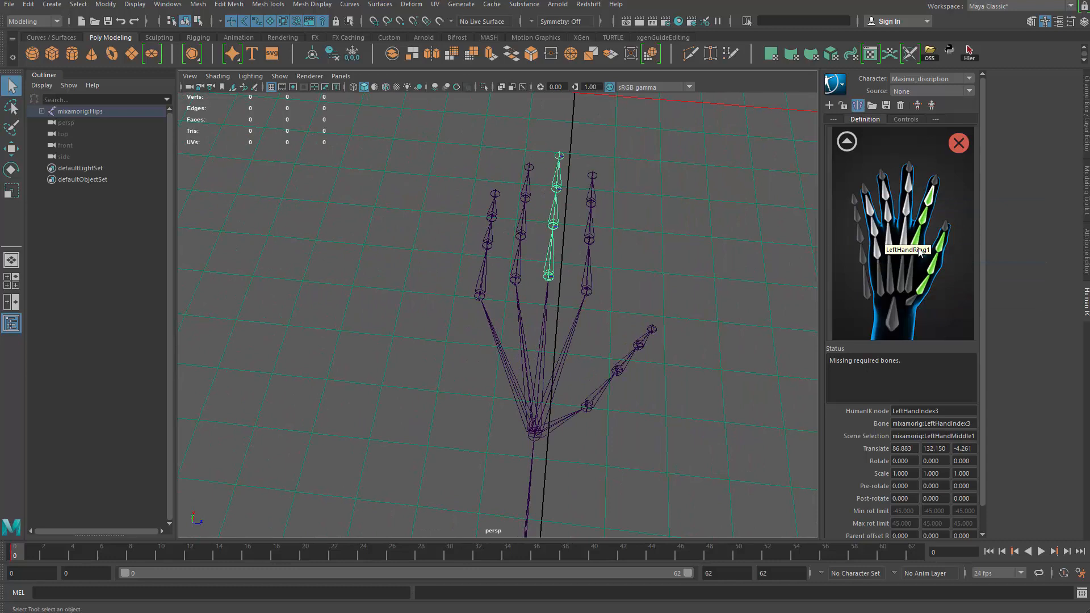
{"action": "right_click", "coordinate": [906, 242]}
{"action": "left_click", "coordinate": [965, 248]}
Clear the LeftHandMiddle1 bone's assignment and assign the middle finger's base joint to it again
{"action": "right_click", "coordinate": [906, 241]}
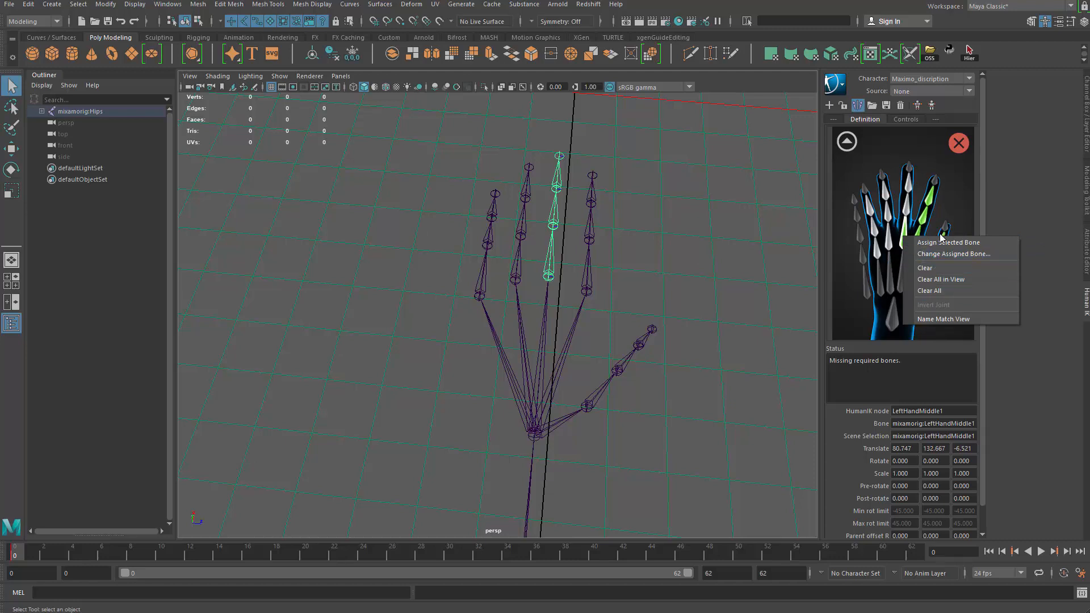
{"action": "left_click", "coordinate": [940, 269]}
{"action": "right_click", "coordinate": [909, 243]}
{"action": "left_click", "coordinate": [937, 248]}
Assign the left middle finger's second and third joints to the LeftHandMiddle2 and LeftHandMiddle3 bones
{"action": "right_click", "coordinate": [904, 208]}
{"action": "left_click", "coordinate": [937, 212]}
{"action": "left_click", "coordinate": [555, 176]}
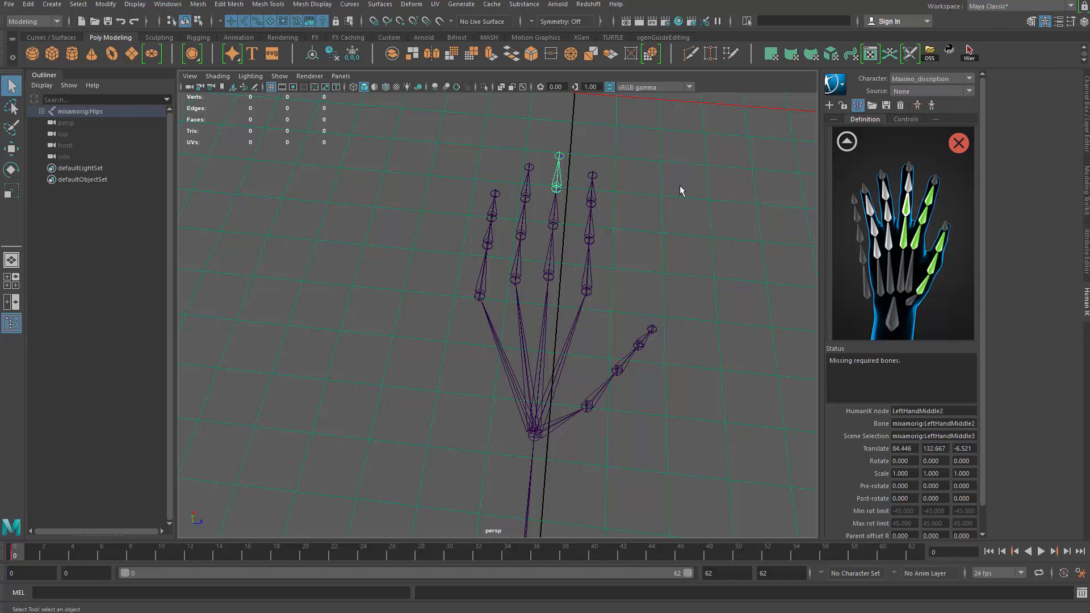
{"action": "right_click", "coordinate": [911, 184]}
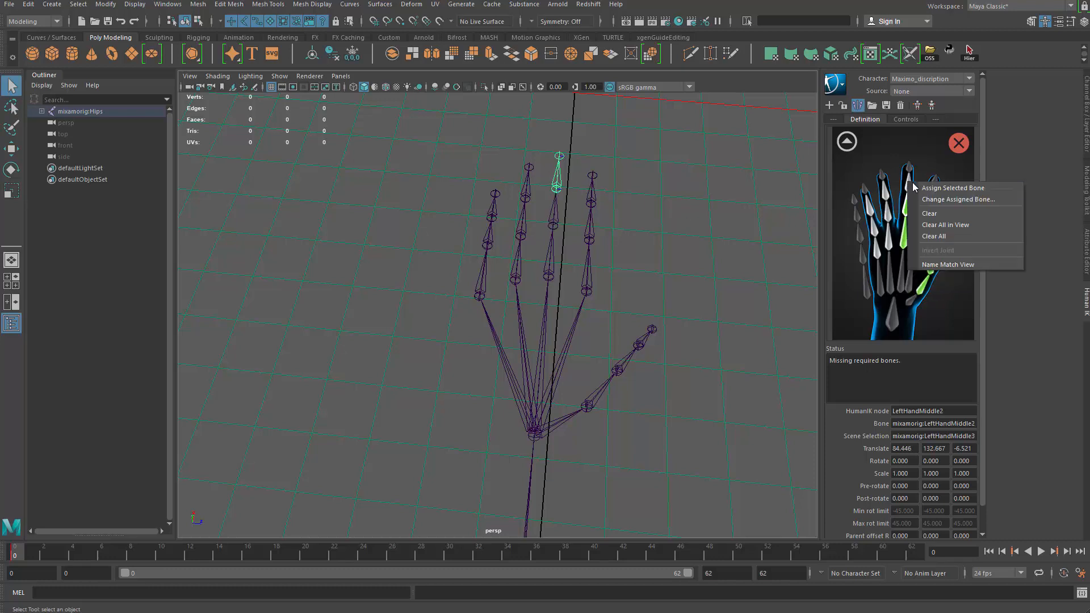
{"action": "left_click", "coordinate": [953, 188]}
Assign the three left ring finger joints to the LeftHandRing1, LeftHandRing2 and LeftHandRing3 bones
{"action": "left_click_drag", "start_coordinate": [590, 251], "coordinate": [529, 326], "text": "alt"}
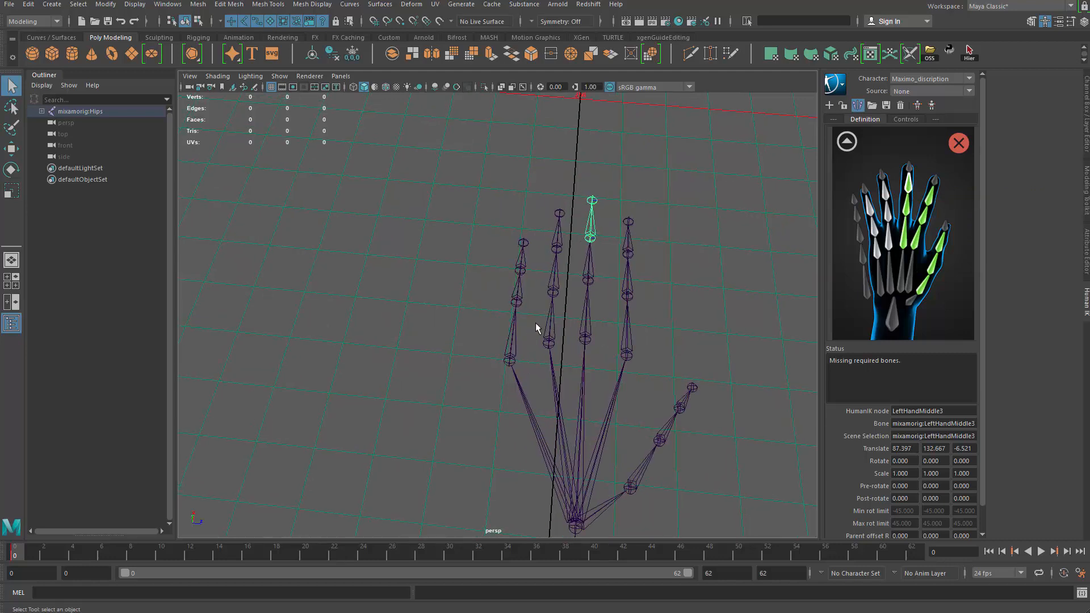
{"action": "left_click", "coordinate": [552, 321]}
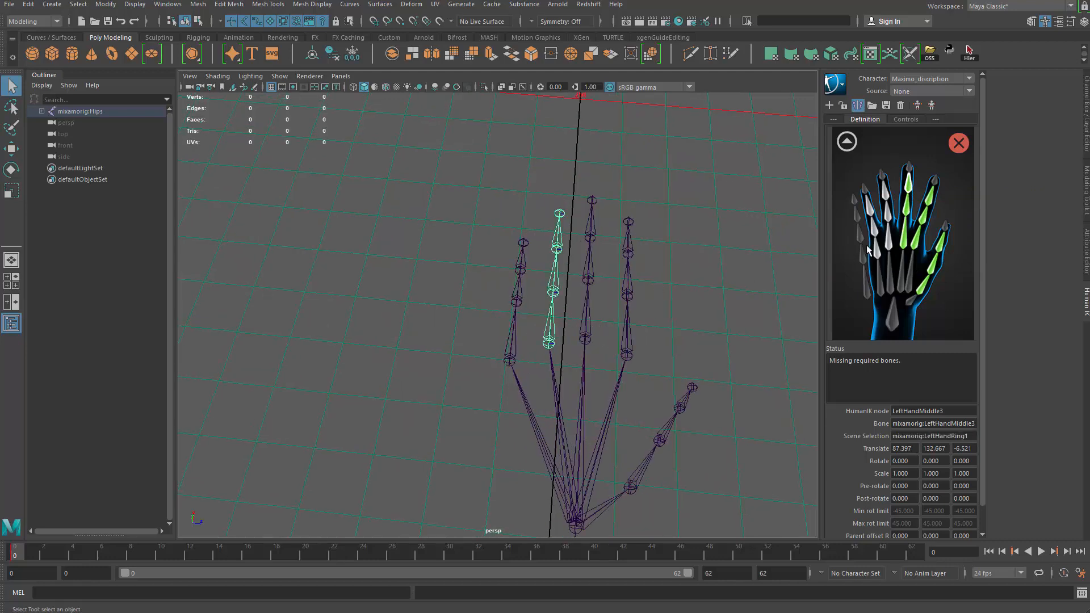
{"action": "right_click", "coordinate": [888, 242]}
{"action": "left_click", "coordinate": [925, 250]}
{"action": "right_click", "coordinate": [889, 213]}
{"action": "left_click", "coordinate": [921, 221]}
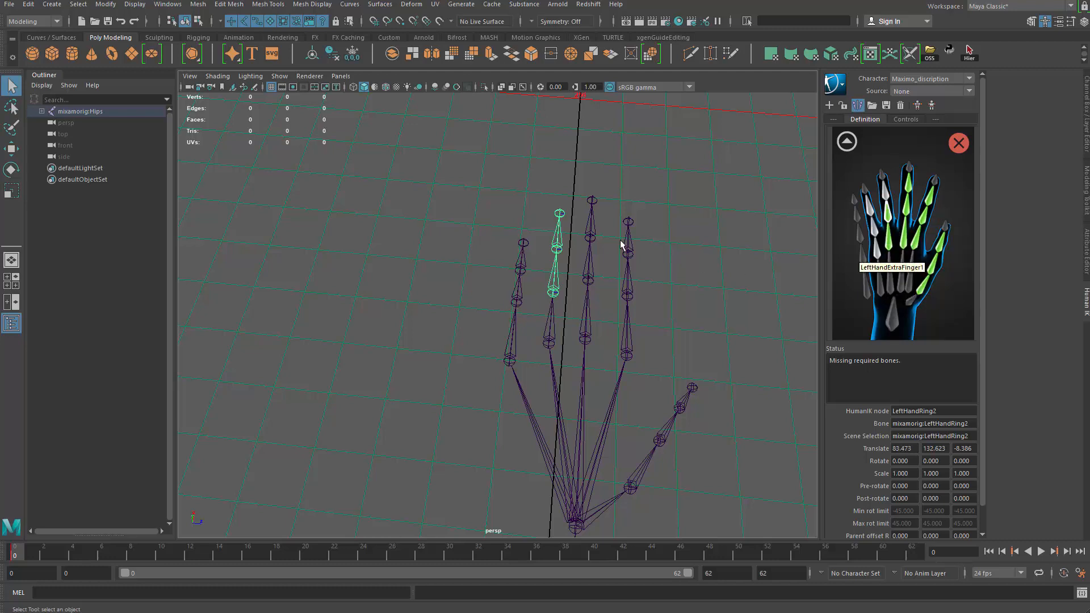
{"action": "left_click", "coordinate": [556, 234]}
{"action": "right_click", "coordinate": [886, 192]}
{"action": "left_click", "coordinate": [919, 199]}
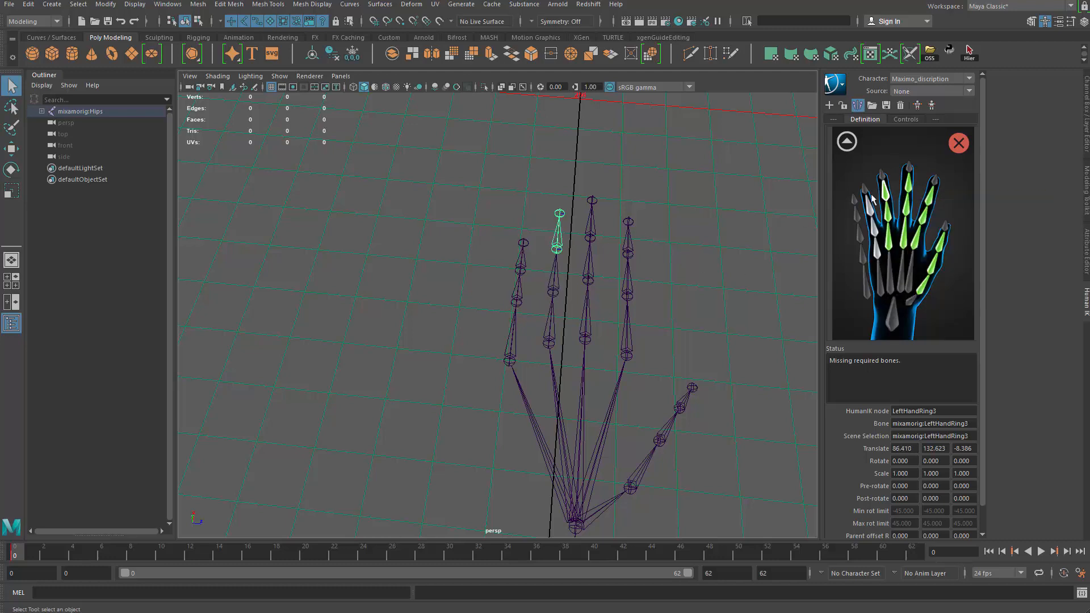
Clear the LeftHandRing3 bone's assignment and reassign the ring finger's third joint to it, twice in a row
{"action": "right_click", "coordinate": [885, 193]}
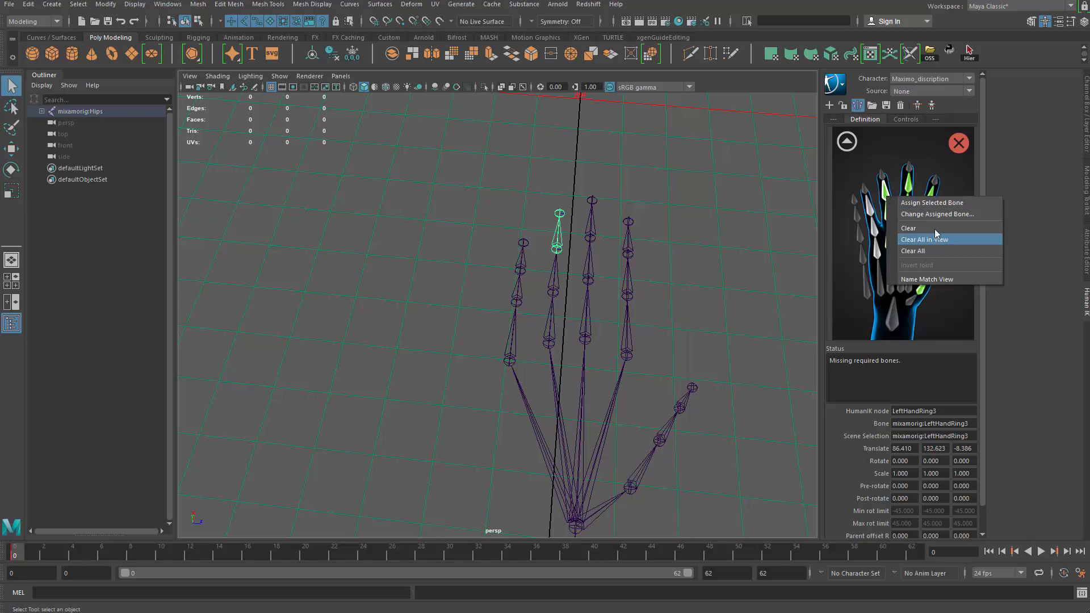
{"action": "left_click", "coordinate": [935, 233]}
{"action": "right_click", "coordinate": [884, 193]}
{"action": "left_click", "coordinate": [916, 199]}
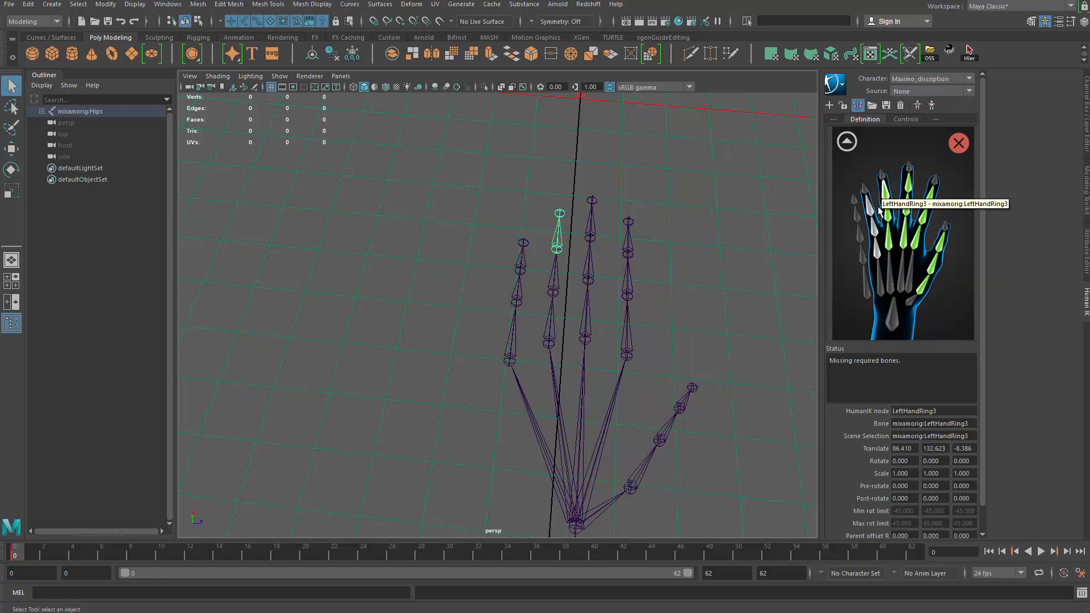
{"action": "right_click", "coordinate": [895, 194]}
{"action": "left_click", "coordinate": [908, 224]}
{"action": "right_click", "coordinate": [899, 193]}
{"action": "left_click", "coordinate": [907, 199]}
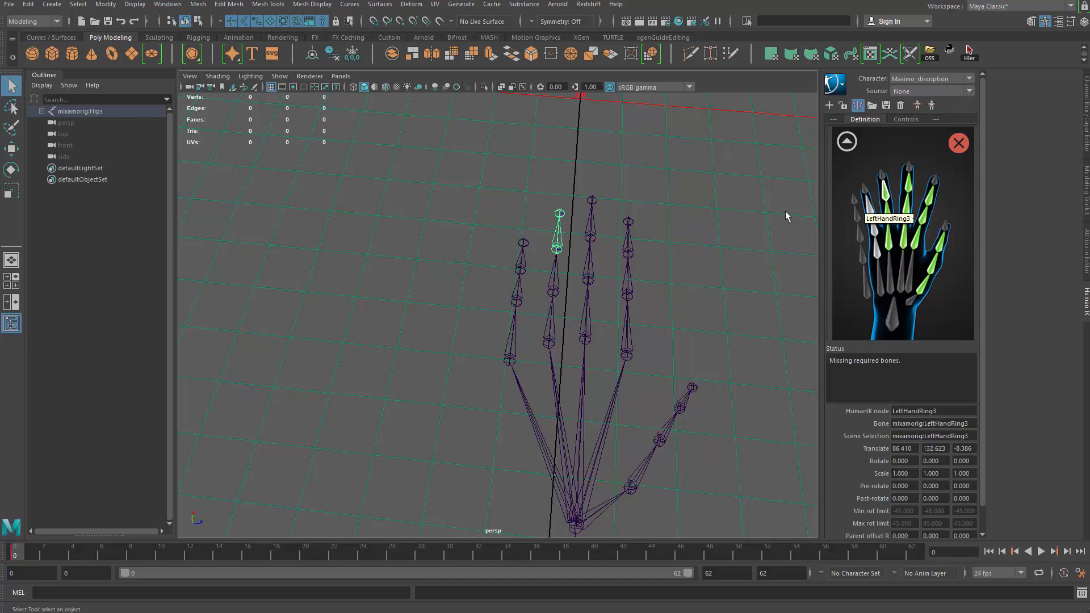
Assign the left pinky's first and second joints to the LeftHandPinky1 and LeftHandPinky2 bones
{"action": "left_click_drag", "start_coordinate": [539, 339], "coordinate": [541, 341]}
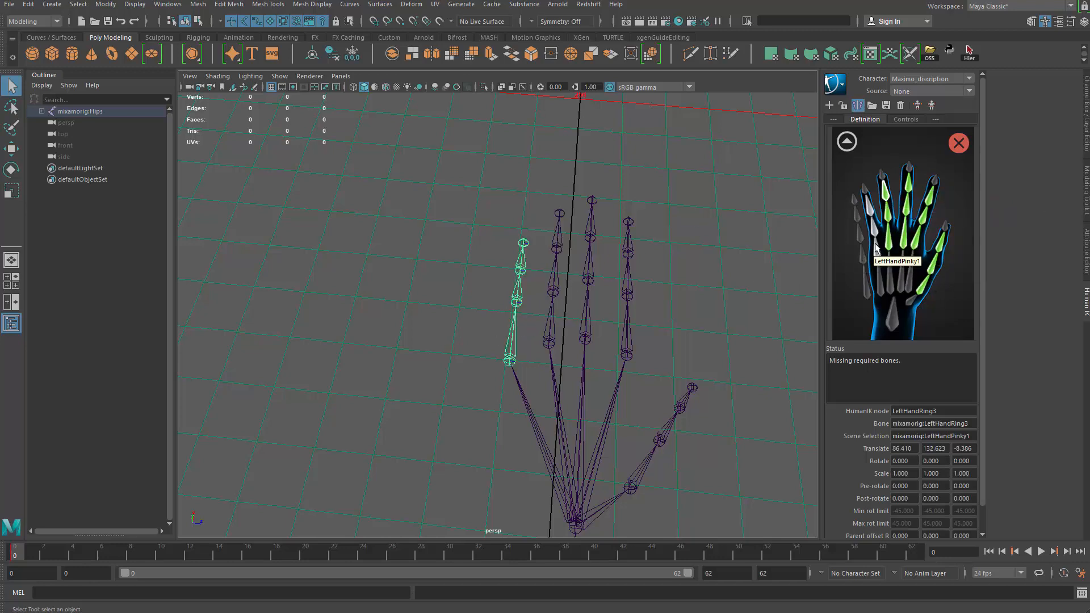
{"action": "right_click", "coordinate": [886, 254]}
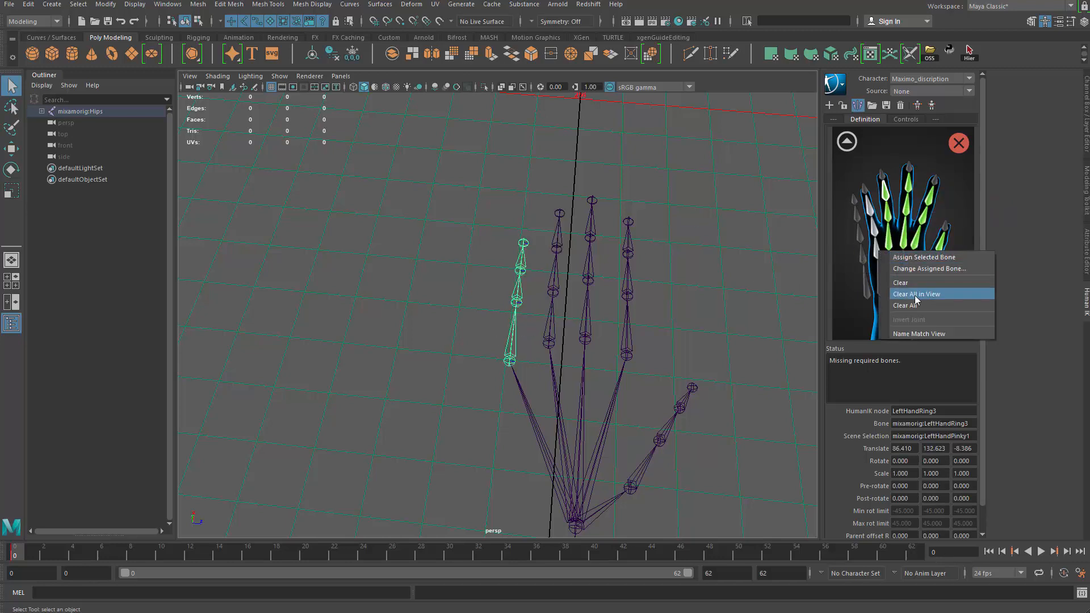
{"action": "left_click", "coordinate": [924, 258]}
{"action": "left_click", "coordinate": [524, 294]}
{"action": "right_click", "coordinate": [873, 226]}
{"action": "left_click", "coordinate": [888, 234]}
Select only the left pinky's third joint, assign it to the LeftHandPinky3 bone and clear the selection
{"action": "left_click", "coordinate": [554, 270]}
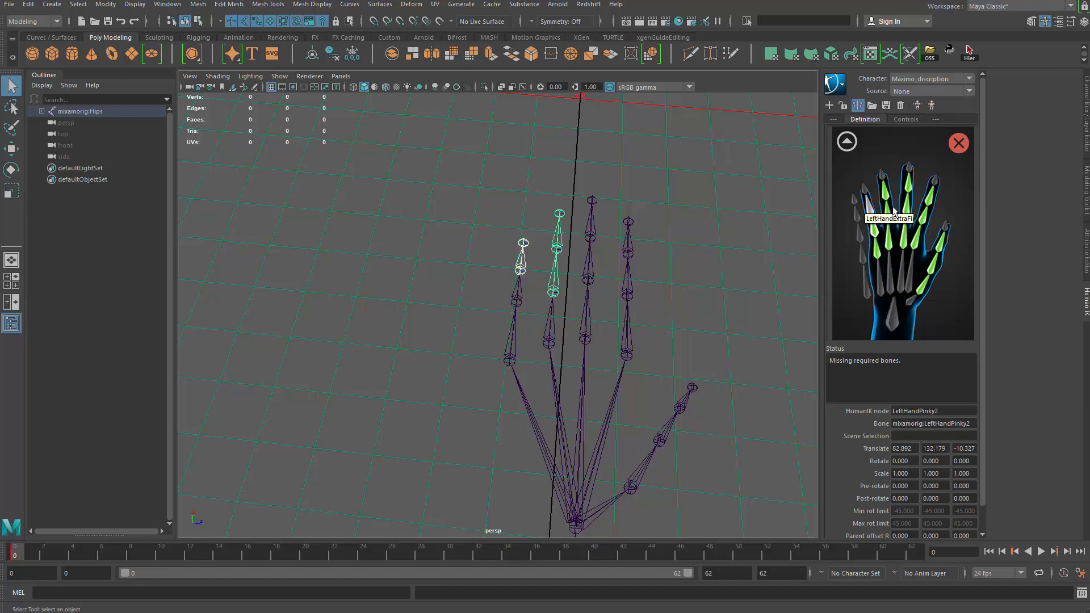
{"action": "right_click", "coordinate": [876, 212]}
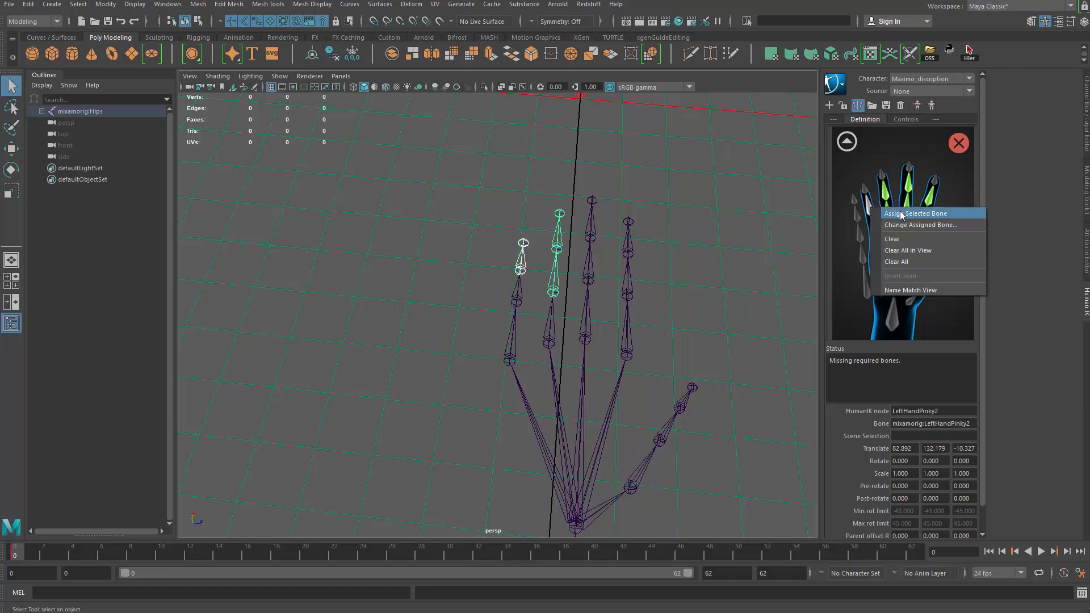
{"action": "left_click", "coordinate": [901, 215]}
{"action": "right_click", "coordinate": [875, 216]}
{"action": "left_click", "coordinate": [906, 219]}
{"action": "left_click", "coordinate": [522, 254]}
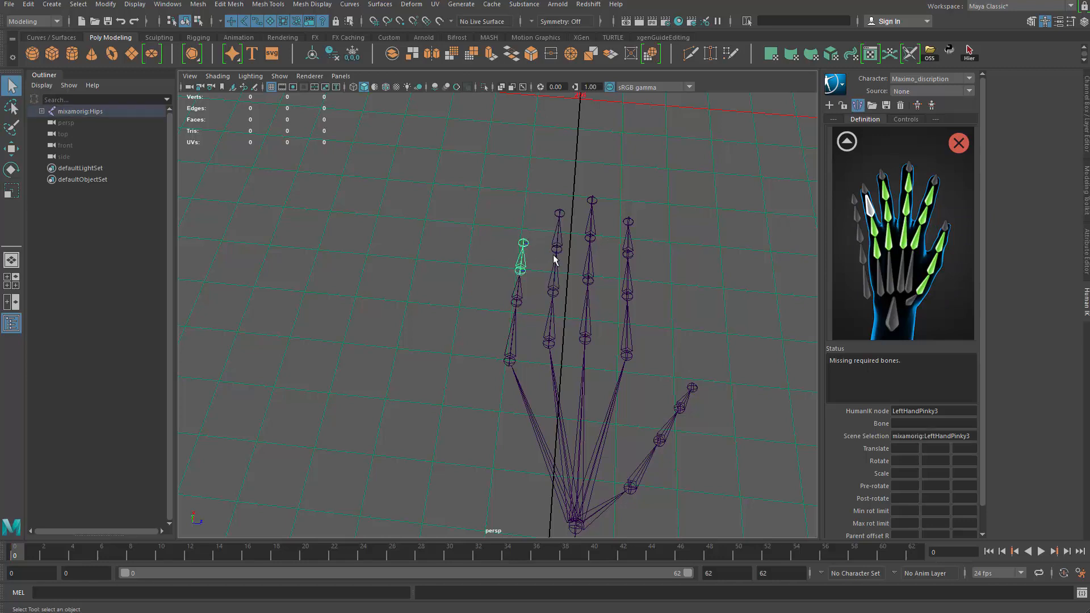
{"action": "right_click", "coordinate": [878, 216]}
{"action": "left_click", "coordinate": [909, 220]}
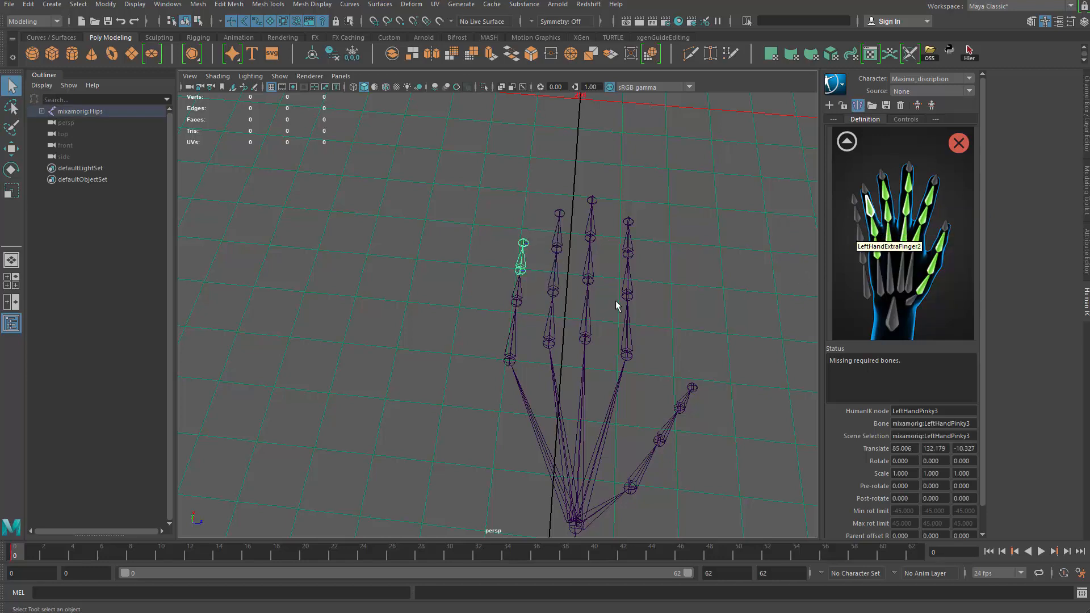
{"action": "left_click", "coordinate": [687, 244]}
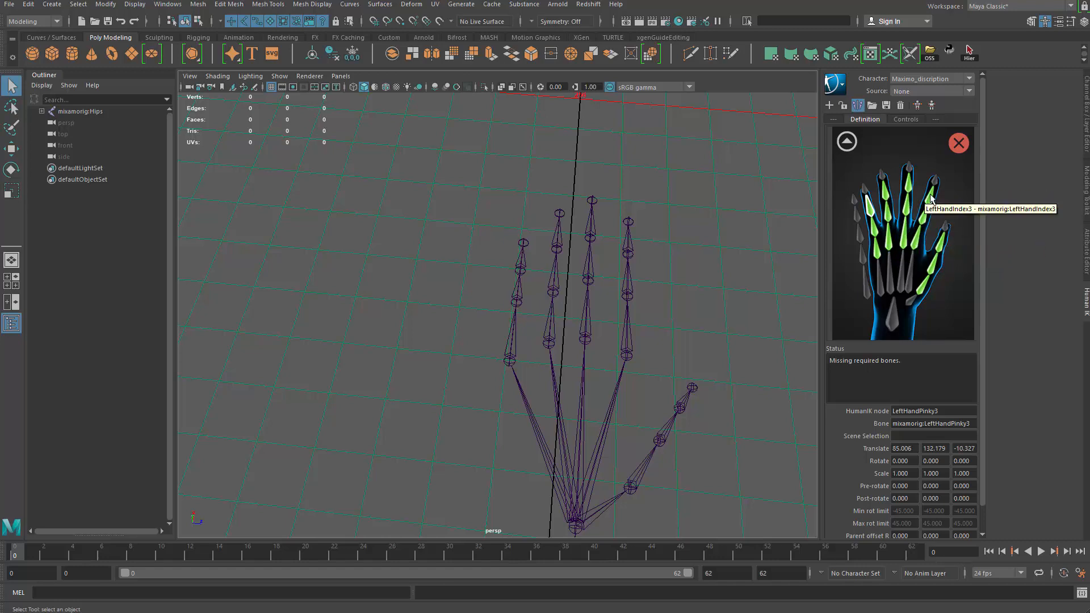
Return to the full-body definition view and assign the mixamorig:Hips joint to the Hips bone
{"action": "left_click_drag", "start_coordinate": [719, 325], "coordinate": [690, 238], "text": "alt"}
{"action": "left_click", "coordinate": [841, 142]}
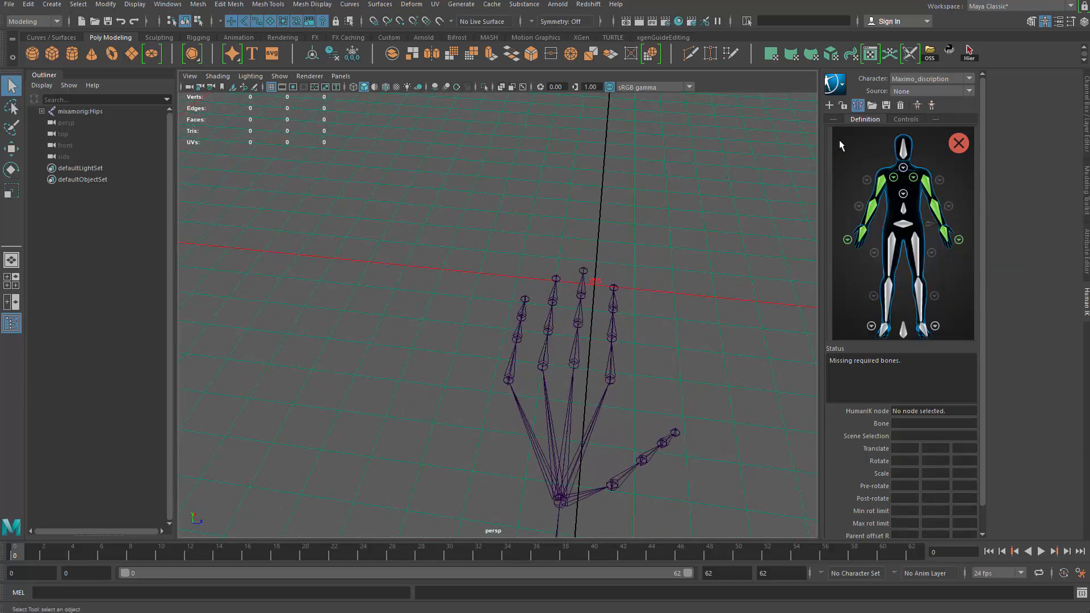
{"action": "left_click_drag", "start_coordinate": [691, 318], "coordinate": [335, 348], "text": "alt"}
{"action": "scroll", "coordinate": [335, 347], "scroll_direction": "down", "scroll_amount": 8}
{"action": "middle_click_drag", "start_coordinate": [336, 347], "coordinate": [502, 227], "text": "alt"}
{"action": "scroll", "coordinate": [511, 355], "scroll_direction": "up", "scroll_amount": 4}
{"action": "left_click", "coordinate": [558, 324]}
{"action": "left_click_drag", "start_coordinate": [557, 324], "coordinate": [630, 330], "text": "alt"}
{"action": "right_click", "coordinate": [904, 229]}
{"action": "left_click", "coordinate": [920, 226]}
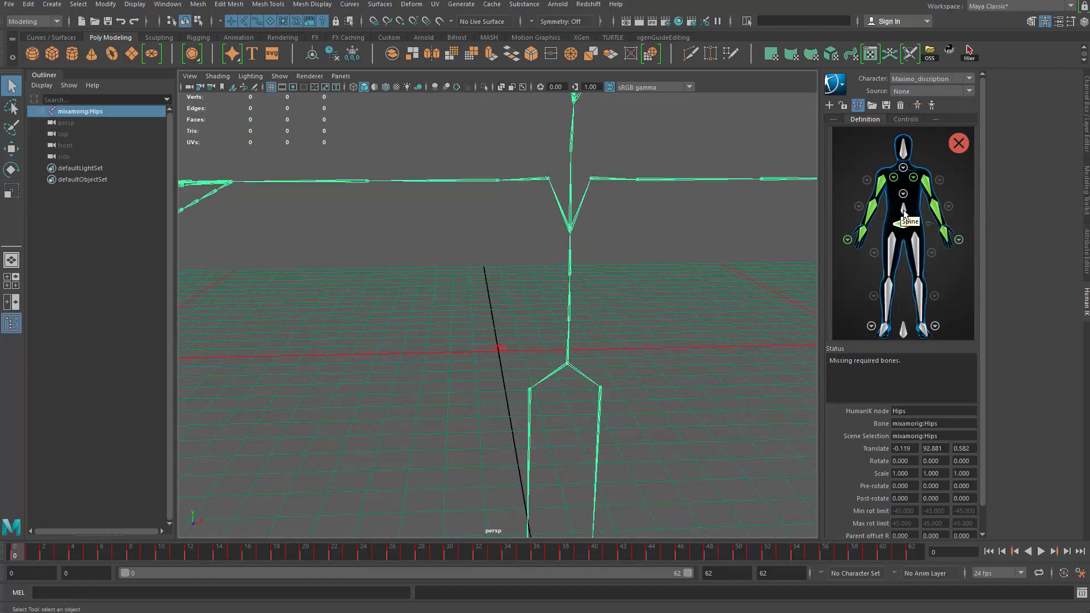
Assign the mixamorig:Spine joint to the Spine bone and mixamorig:Spine1 to the Spine1 bone in the detailed spine view
{"action": "left_click", "coordinate": [568, 320]}
{"action": "right_click", "coordinate": [907, 213]}
{"action": "left_click", "coordinate": [923, 216]}
{"action": "left_click", "coordinate": [904, 194]}
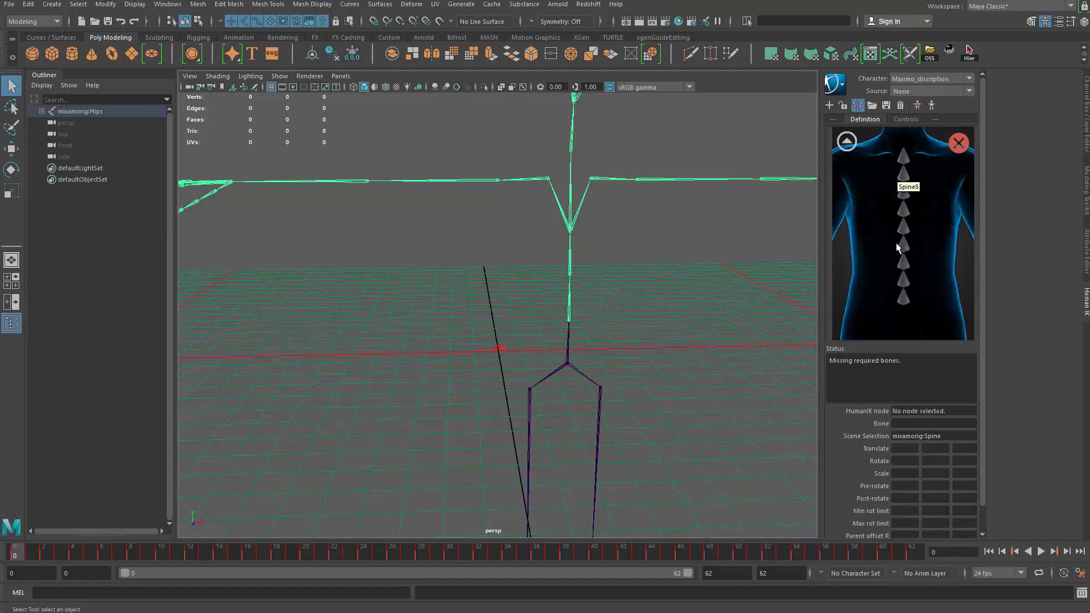
{"action": "left_click_drag", "start_coordinate": [572, 337], "coordinate": [496, 311], "text": "alt"}
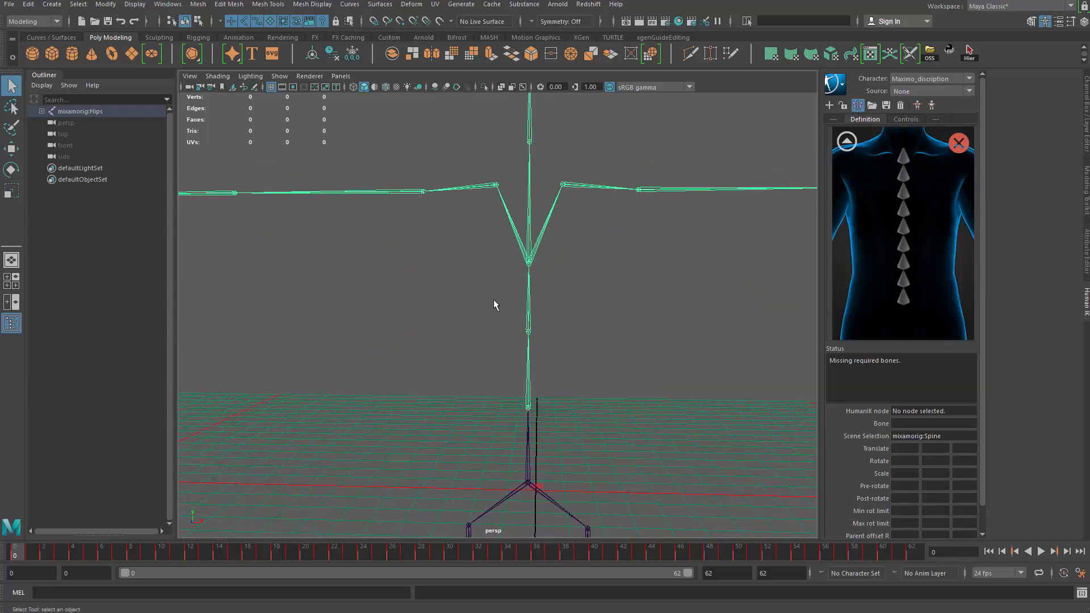
{"action": "right_click", "coordinate": [912, 303]}
{"action": "left_click", "coordinate": [928, 305]}
Assign the mixamorig:Spine2 joint to the Spine2 bone and return to the full-body definition view
{"action": "left_click_drag", "start_coordinate": [619, 352], "coordinate": [521, 276], "text": "alt"}
{"action": "left_click", "coordinate": [521, 277]}
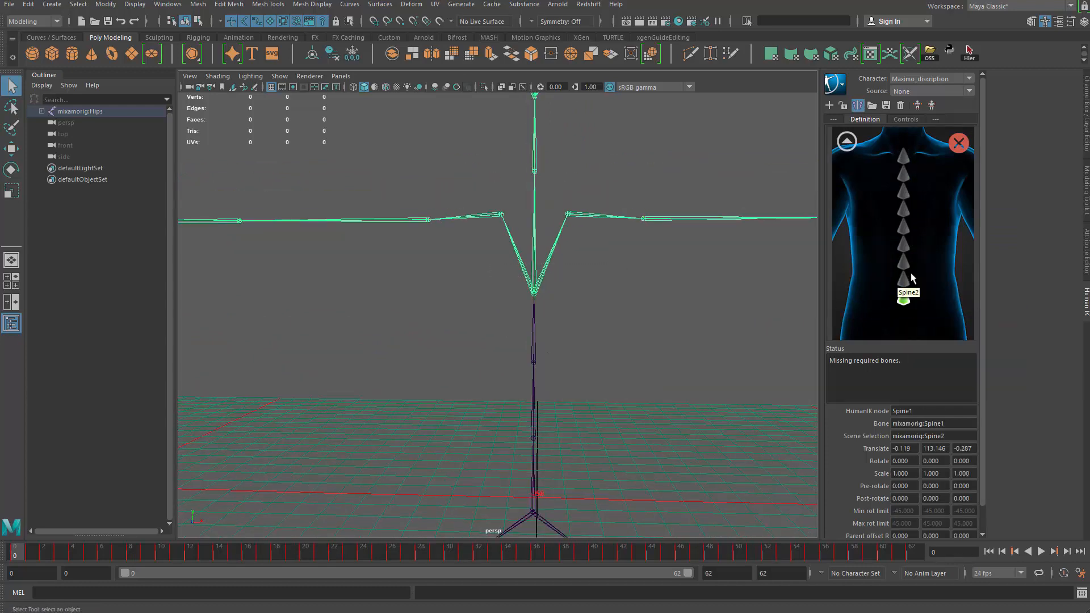
{"action": "right_click", "coordinate": [902, 283]}
{"action": "left_click", "coordinate": [920, 288]}
{"action": "left_click", "coordinate": [847, 141]}
Assign the mixamorig:Neck joint to the lowest bone in the detailed neck view and return to the full body
{"action": "left_click", "coordinate": [883, 180]}
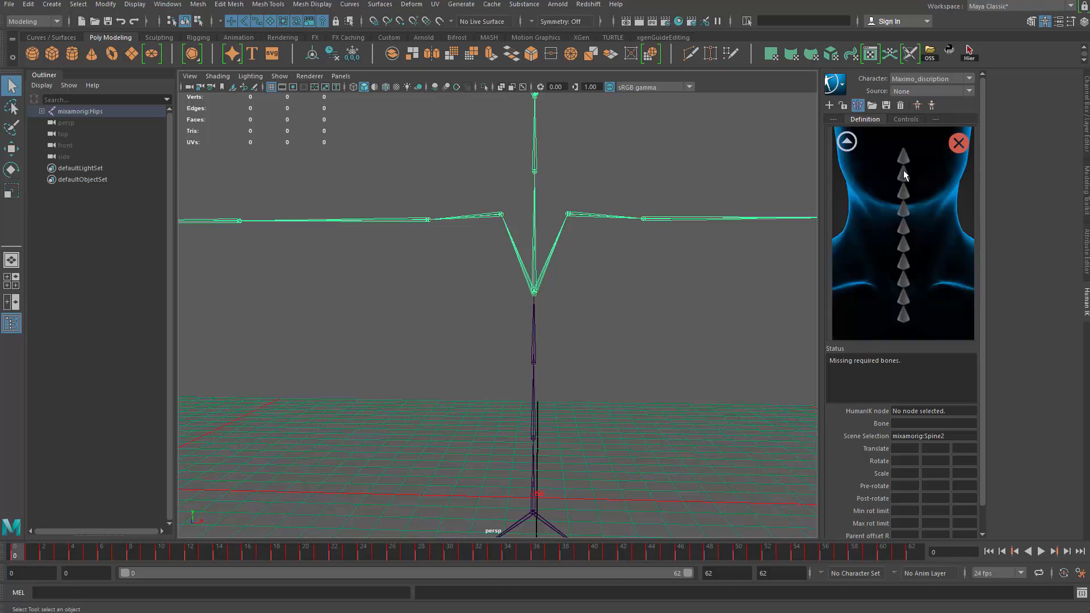
{"action": "left_click", "coordinate": [536, 146]}
{"action": "middle_click_drag", "start_coordinate": [544, 145], "coordinate": [548, 299], "text": "alt"}
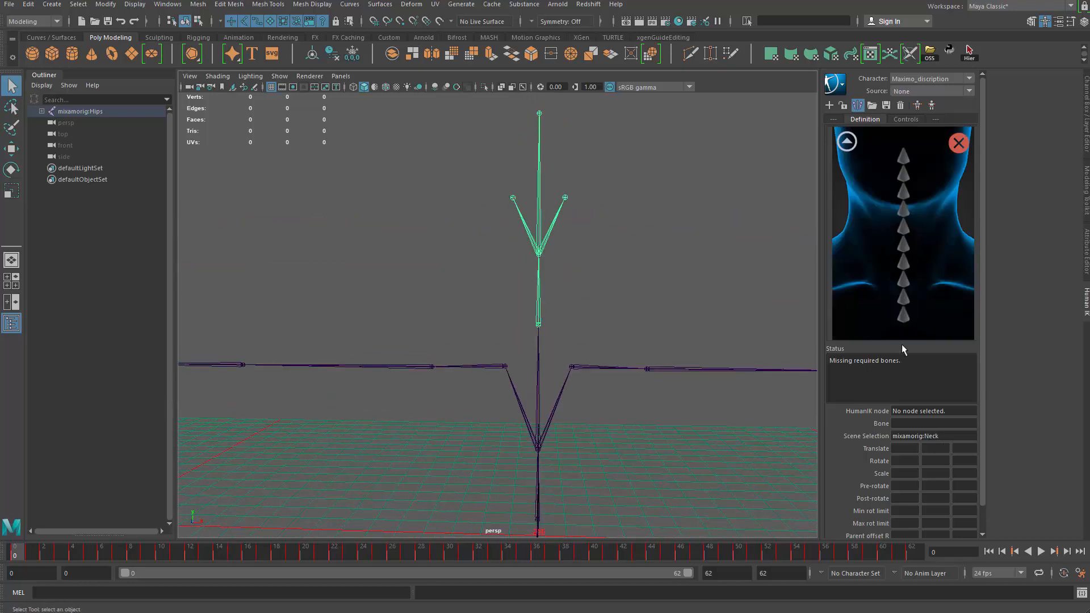
{"action": "right_click", "coordinate": [913, 325]}
{"action": "left_click", "coordinate": [931, 319]}
{"action": "left_click", "coordinate": [846, 142]}
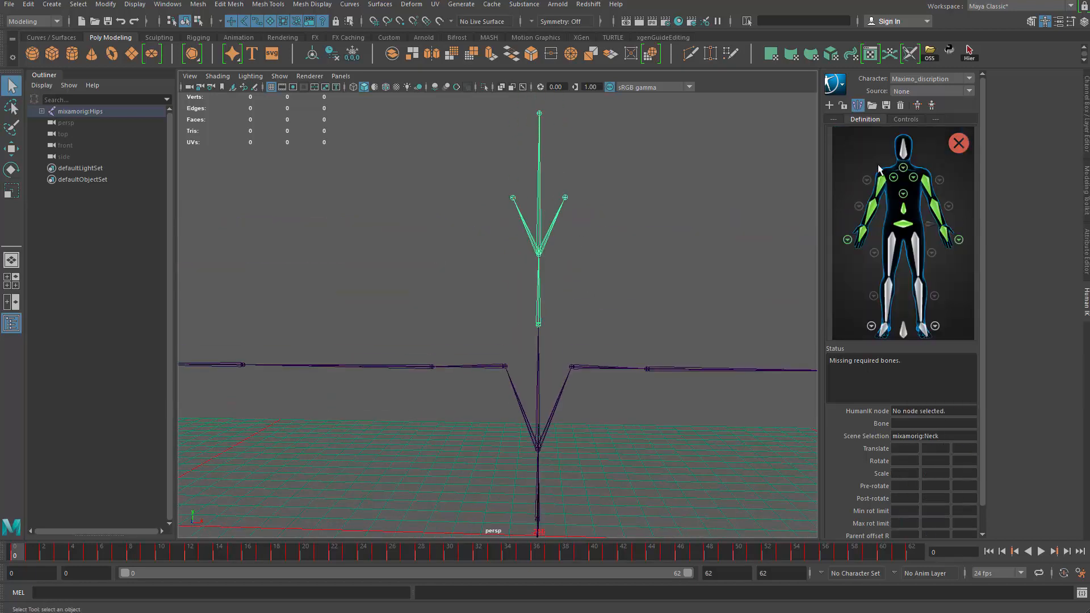
Assign the mixamorig:Head joint to the Head bone
{"action": "middle_click_drag", "start_coordinate": [526, 218], "coordinate": [511, 312], "text": "alt"}
{"action": "left_click_drag", "start_coordinate": [582, 322], "coordinate": [519, 319], "text": "alt"}
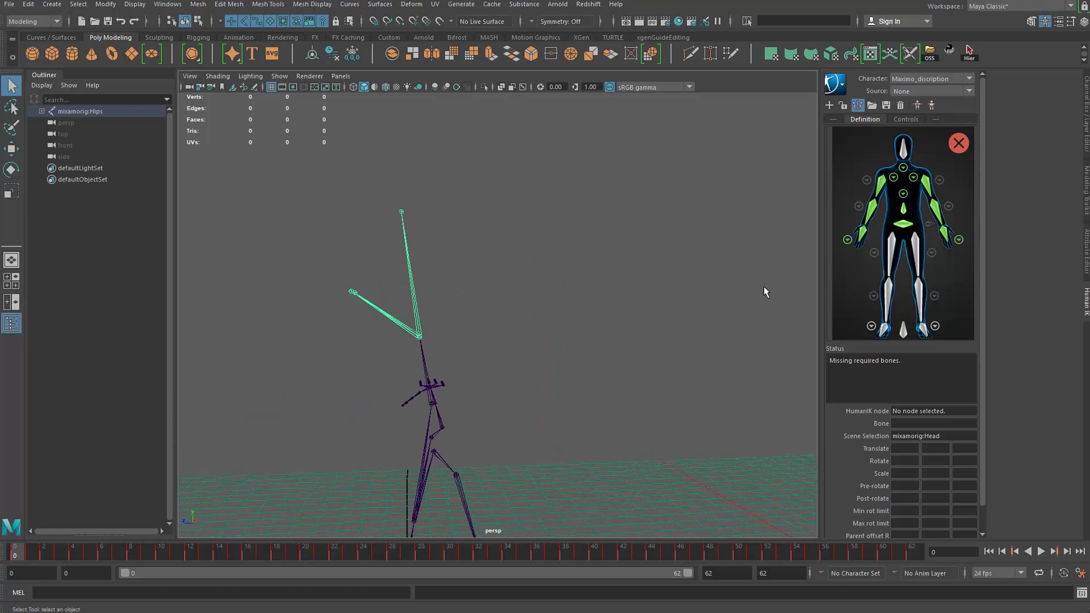
{"action": "right_click", "coordinate": [903, 150]}
{"action": "left_click", "coordinate": [937, 162]}
Assign the mixamorig:LeftUpLeg and mixamorig:LeftLeg joints to the left upper-leg and left lower-leg bones
{"action": "left_click_drag", "start_coordinate": [738, 322], "coordinate": [568, 351], "text": "alt"}
{"action": "left_click", "coordinate": [580, 351]}
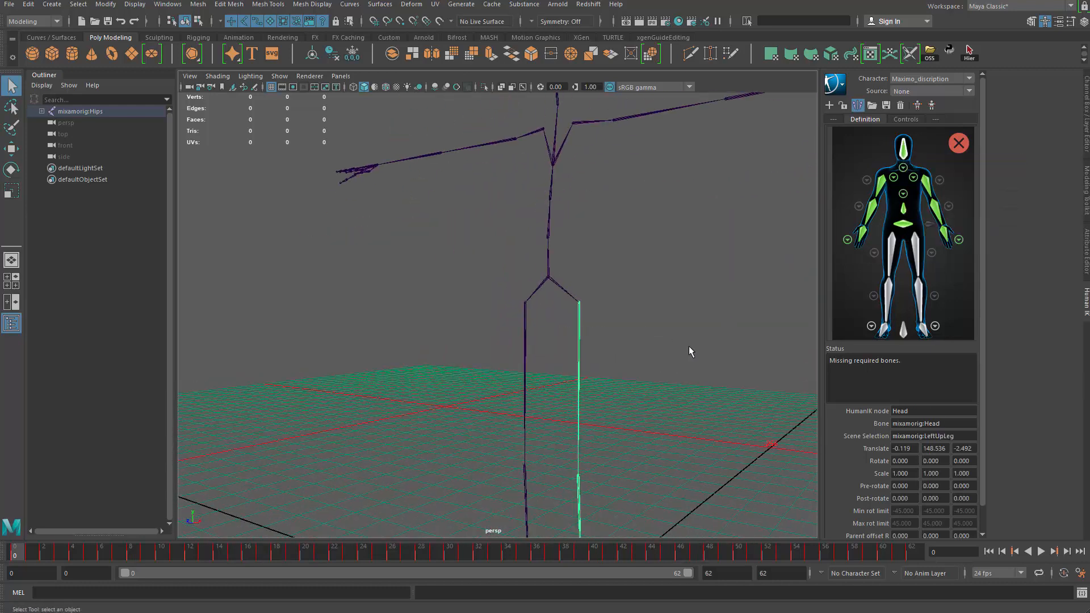
{"action": "right_click", "coordinate": [915, 250]}
{"action": "left_click", "coordinate": [950, 262]}
{"action": "key", "text": "f"}
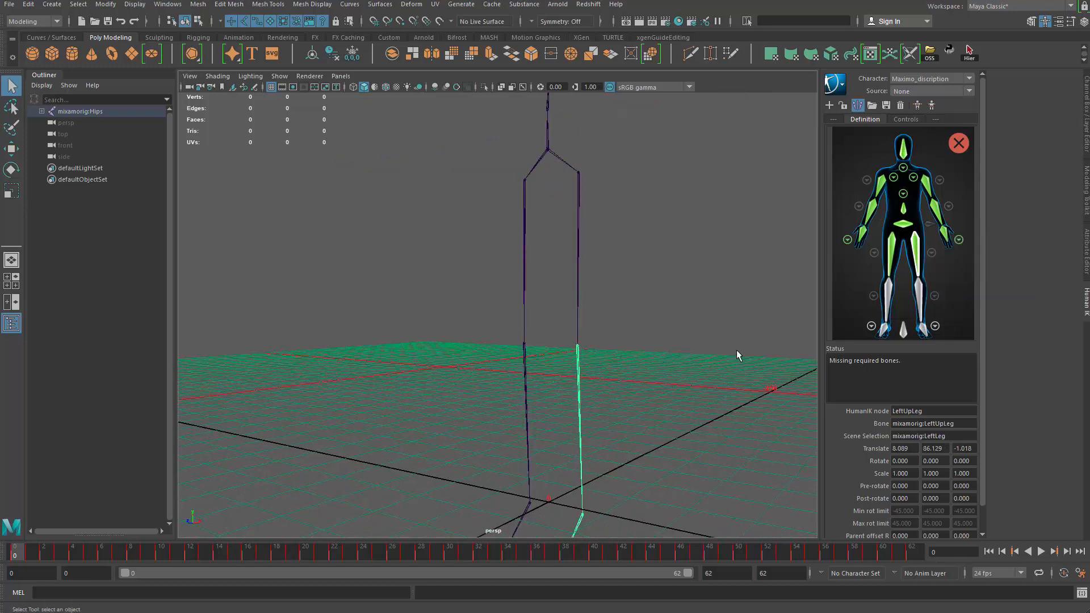
{"action": "right_click", "coordinate": [922, 290]}
{"action": "left_click", "coordinate": [943, 298]}
Assign the skeleton's left foot joint to the left foot bone in the full-body definition
{"action": "key", "text": "f"}
{"action": "left_click_drag", "start_coordinate": [598, 348], "coordinate": [571, 410], "text": "alt"}
{"action": "key", "text": "Down"}
{"action": "right_click", "coordinate": [921, 334]}
{"action": "left_click", "coordinate": [947, 340]}
Assign the mixamorig:LeftToeBase joint to the large bone in the detailed left-foot view, then return to the full body and clear the selection
{"action": "left_click", "coordinate": [935, 334]}
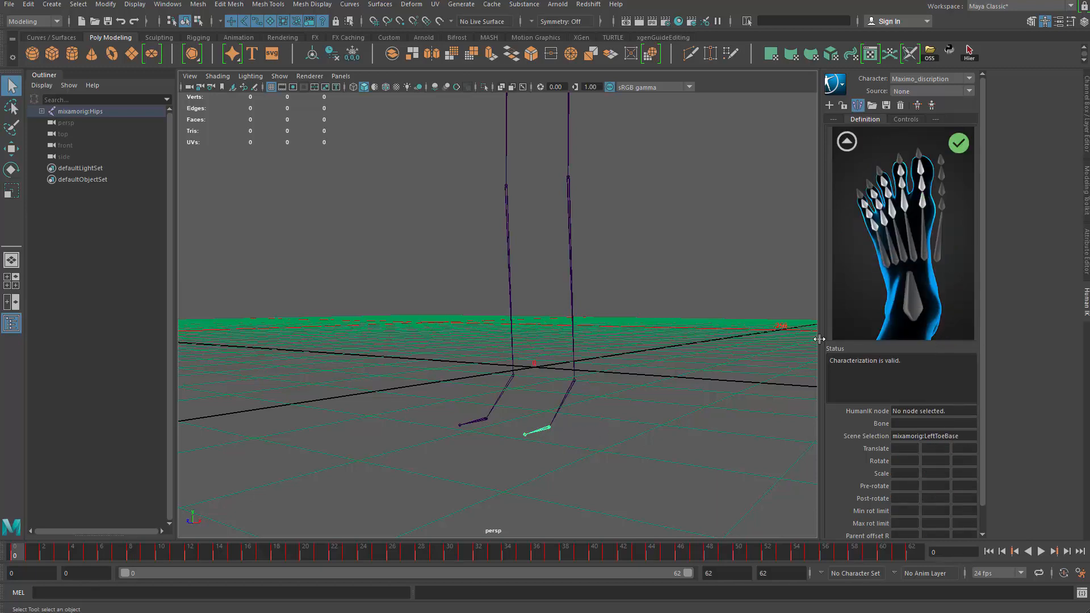
{"action": "right_click", "coordinate": [906, 299]}
{"action": "left_click", "coordinate": [959, 305]}
{"action": "left_click_drag", "start_coordinate": [608, 417], "coordinate": [783, 191], "text": "alt"}
{"action": "left_click", "coordinate": [841, 147]}
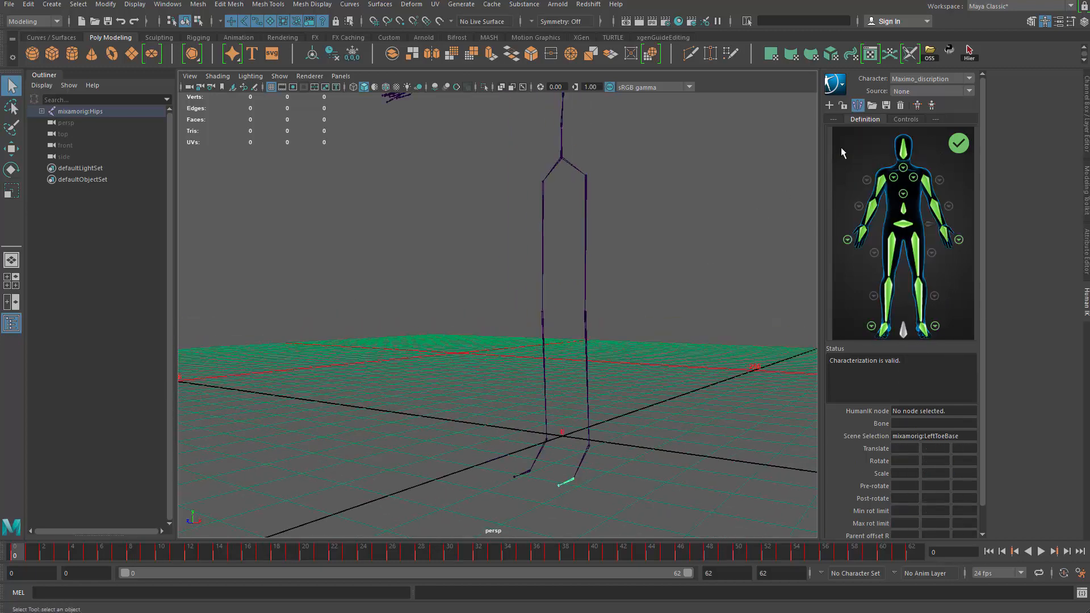
{"action": "left_click_drag", "start_coordinate": [746, 322], "coordinate": [408, 279], "text": "alt"}
{"action": "left_click", "coordinate": [676, 296]}
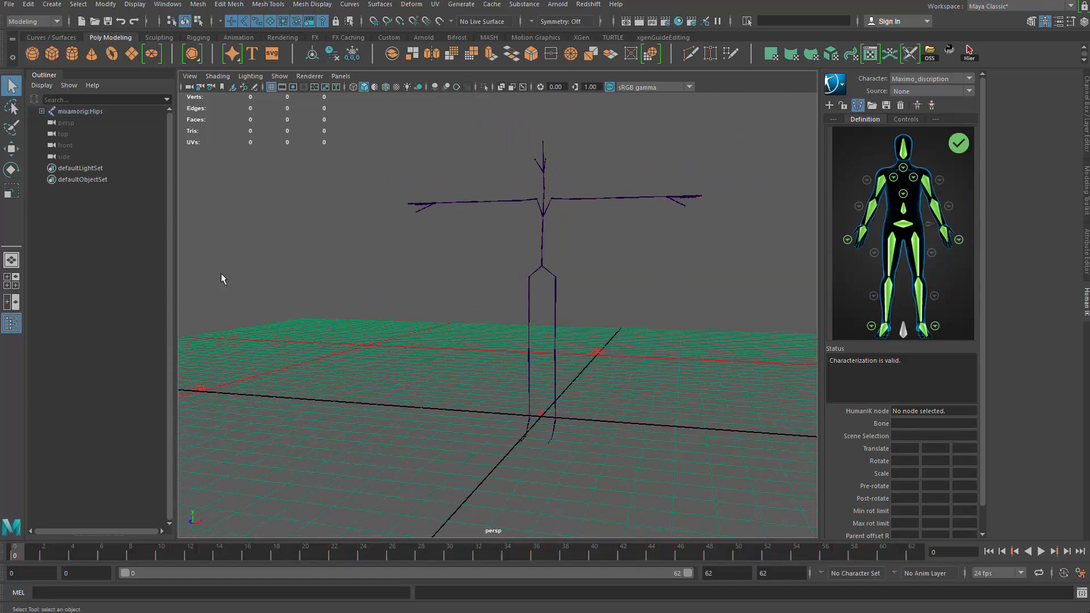
Save the scene under the new name Kicking_animation as a Maya Binary file in the project's scenes folder
{"action": "left_click", "coordinate": [9, 4]}
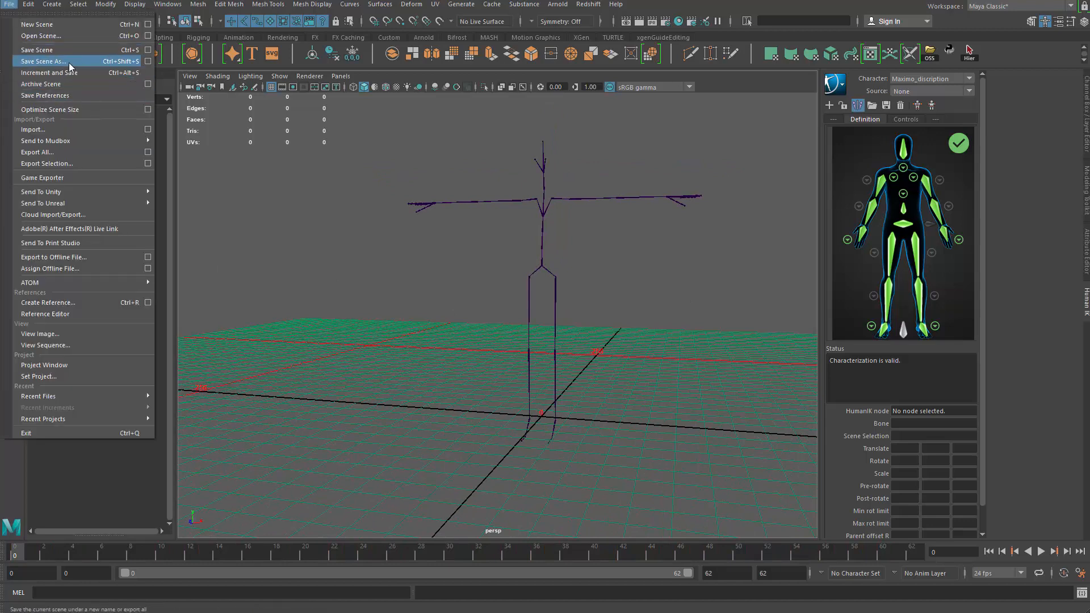
{"action": "left_click", "coordinate": [69, 61]}
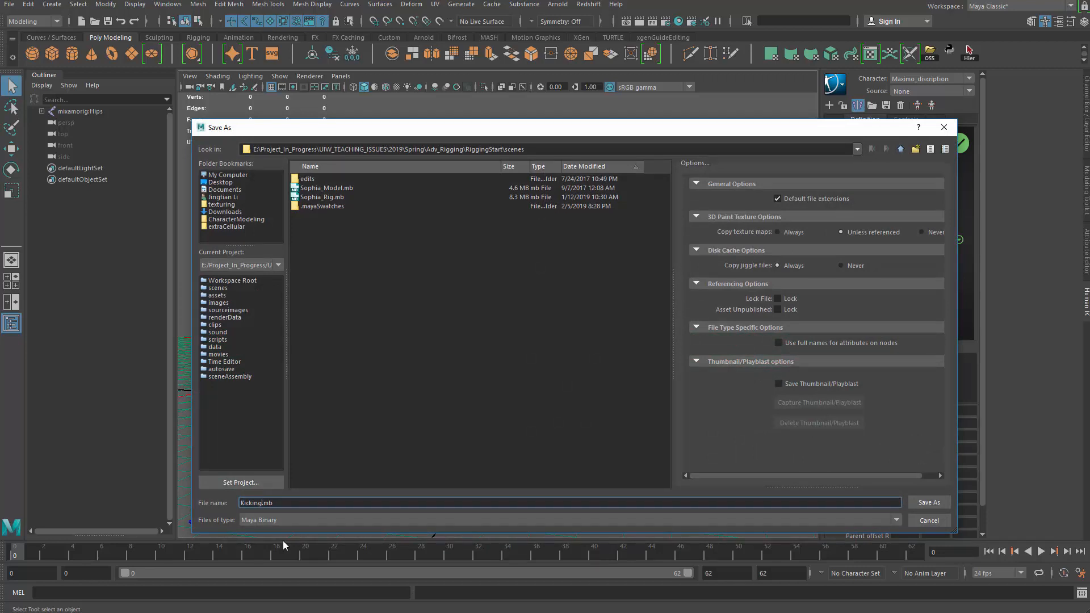
{"action": "type", "text": "_animation"}
{"action": "left_click", "coordinate": [929, 502]}
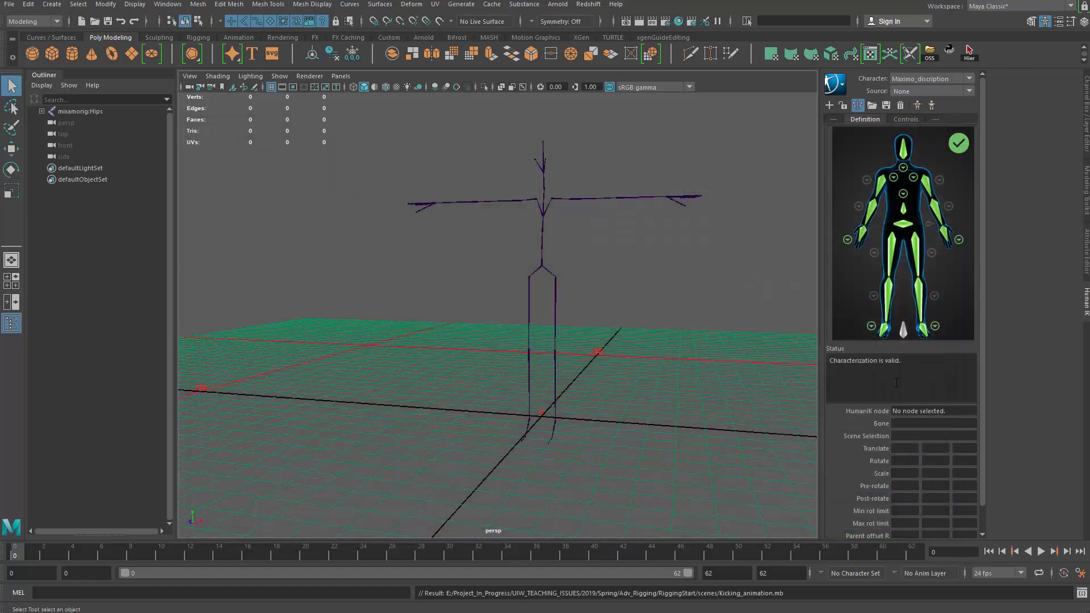
Save the skeleton definition as a template named maximo_temp with the mixamorig: prefix, keeping the default template path
{"action": "left_click_drag", "start_coordinate": [647, 273], "coordinate": [672, 275], "text": "alt"}
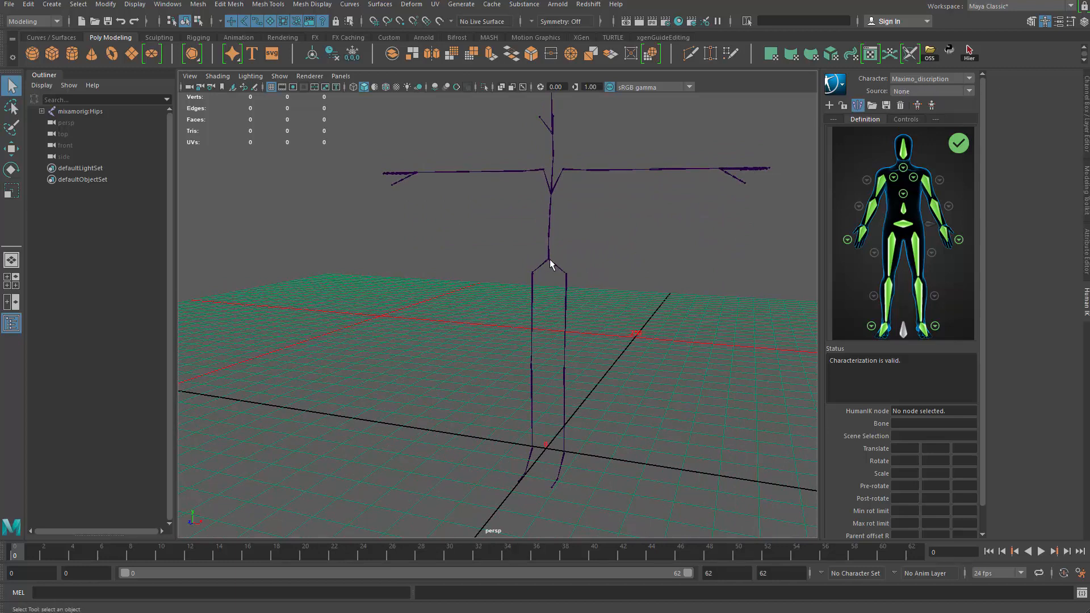
{"action": "left_click", "coordinate": [887, 106]}
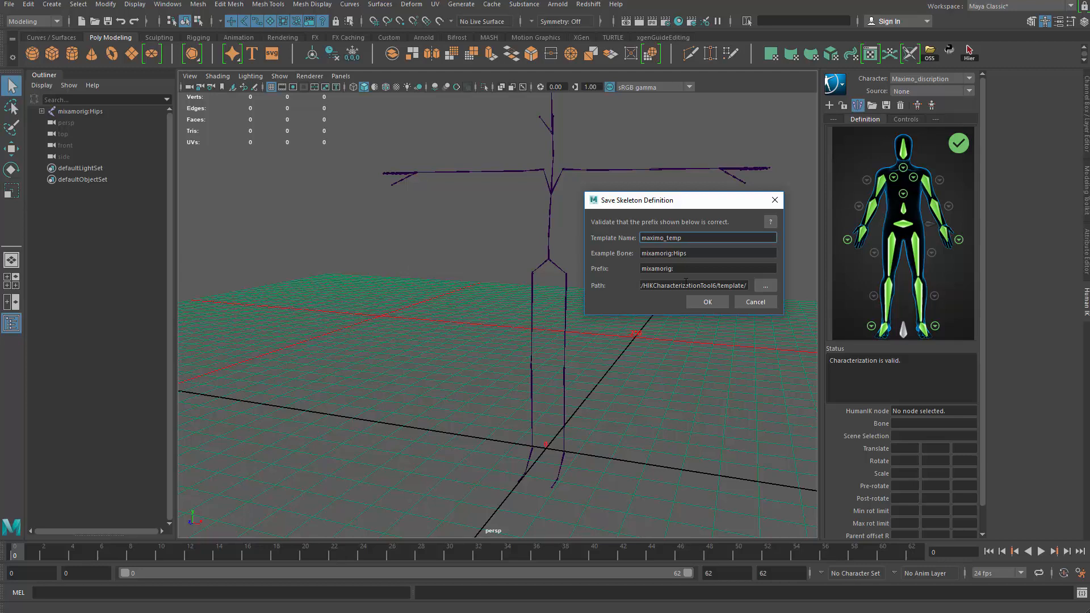
{"action": "left_click_drag", "start_coordinate": [673, 287], "coordinate": [606, 301]}
{"action": "left_click", "coordinate": [668, 286]}
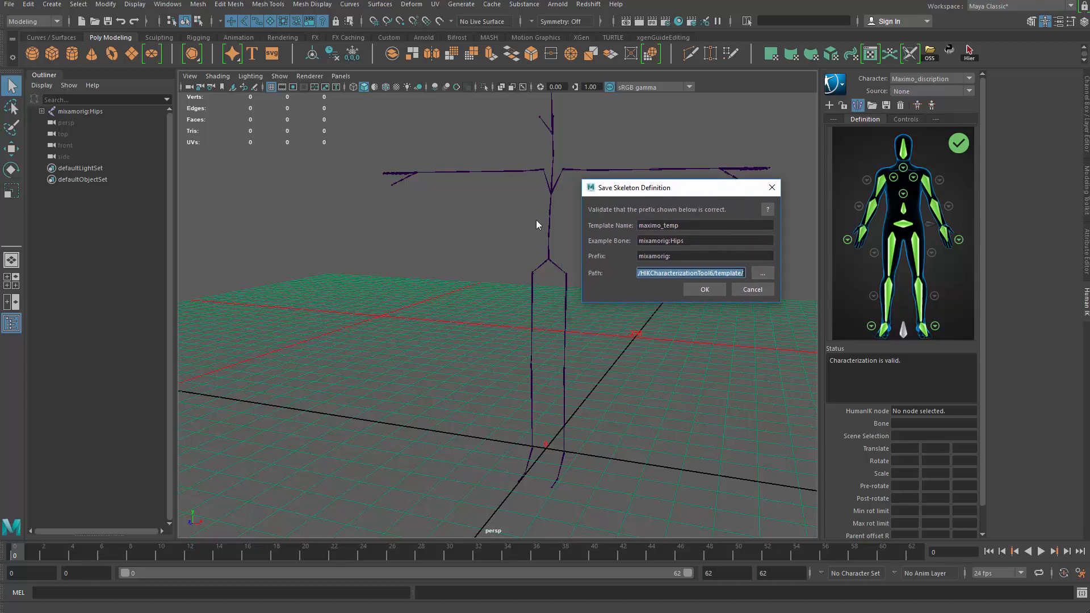
{"action": "left_click", "coordinate": [704, 289]}
Open the Sophia_Rig.mb scene without saving changes to the current one, accepting the student version notice
{"action": "left_click_drag", "start_coordinate": [596, 358], "coordinate": [353, 288], "text": "alt"}
{"action": "left_click_drag", "start_coordinate": [371, 110], "coordinate": [711, 391]}
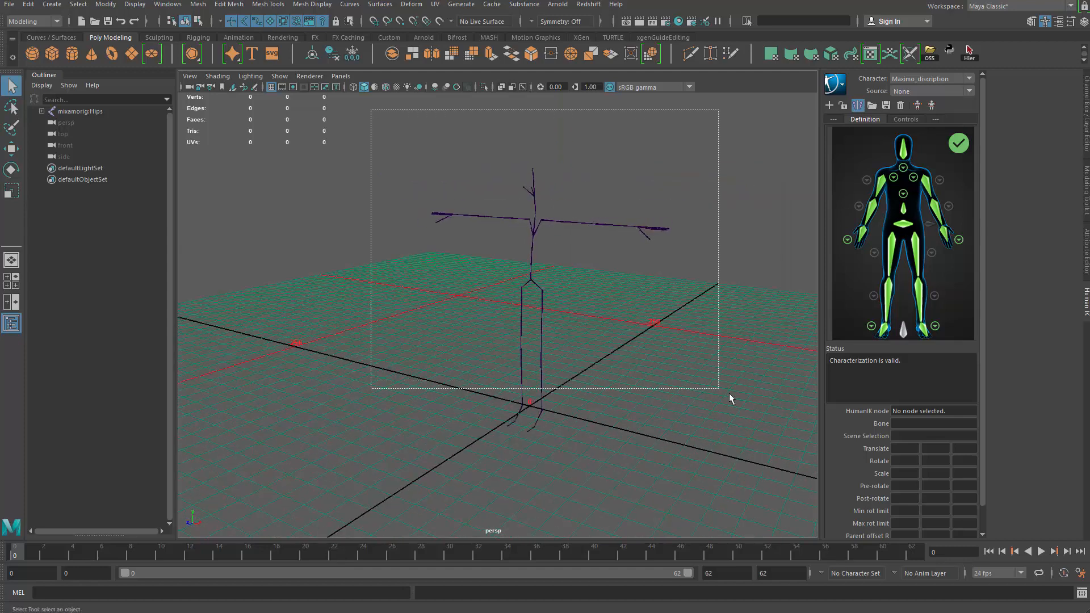
{"action": "left_click", "coordinate": [10, 4]}
{"action": "left_click", "coordinate": [34, 33]}
{"action": "double_click", "coordinate": [304, 195]}
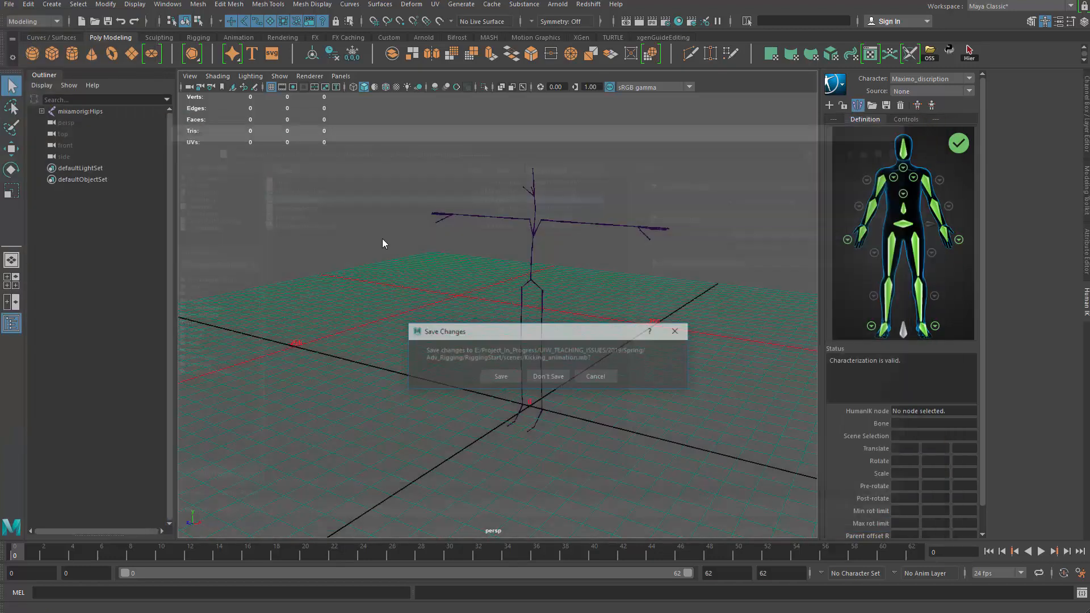
{"action": "left_click", "coordinate": [560, 379]}
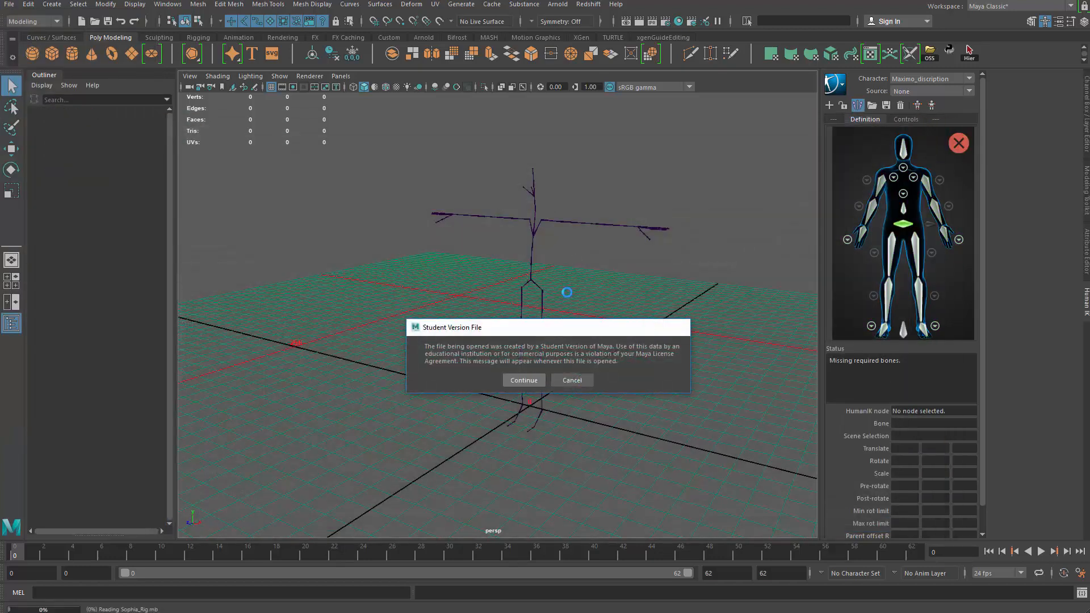
{"action": "left_click", "coordinate": [522, 379]}
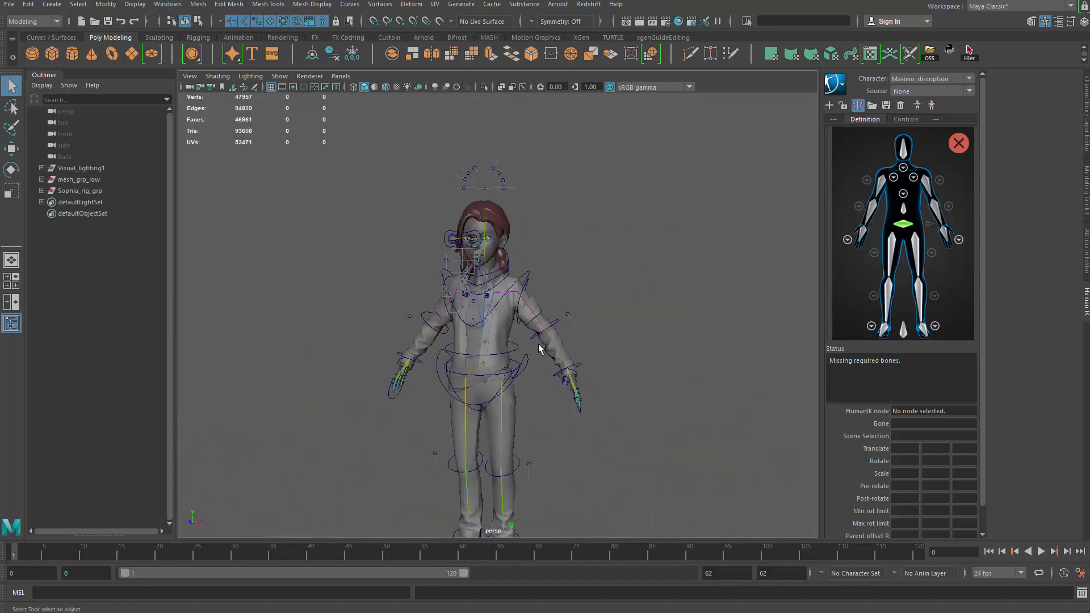
Create a HumanIK character definition for the Sophia rig and rename it Sophia_defination
{"action": "scroll", "coordinate": [527, 344], "scroll_direction": "up", "scroll_amount": 4}
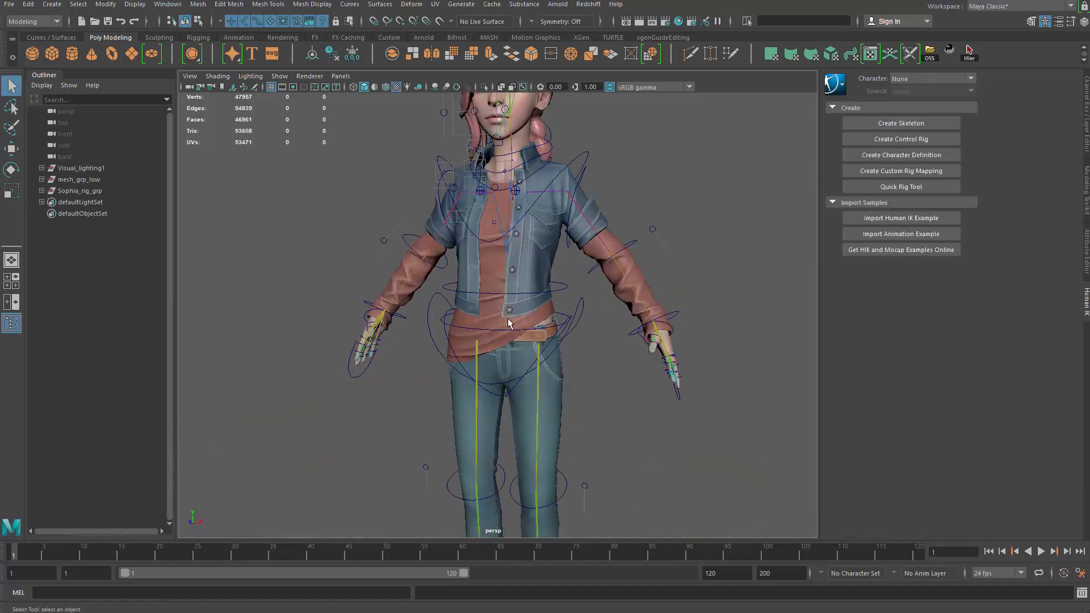
{"action": "left_click", "coordinate": [514, 329]}
{"action": "left_click_drag", "start_coordinate": [712, 249], "coordinate": [704, 250], "text": "alt"}
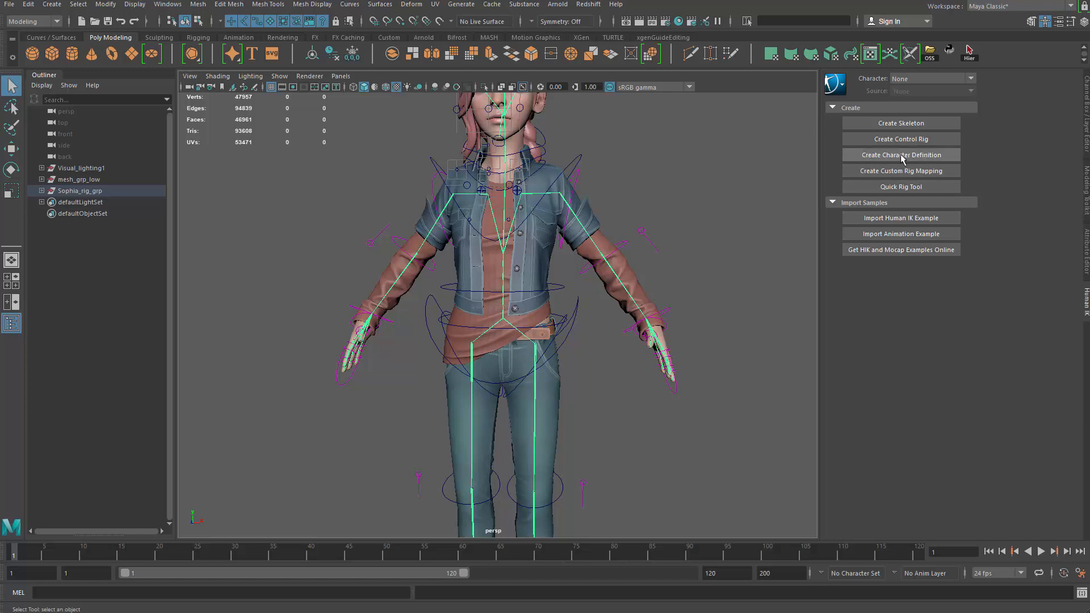
{"action": "left_click", "coordinate": [903, 157]}
{"action": "left_click", "coordinate": [836, 84]}
{"action": "left_click", "coordinate": [878, 92]}
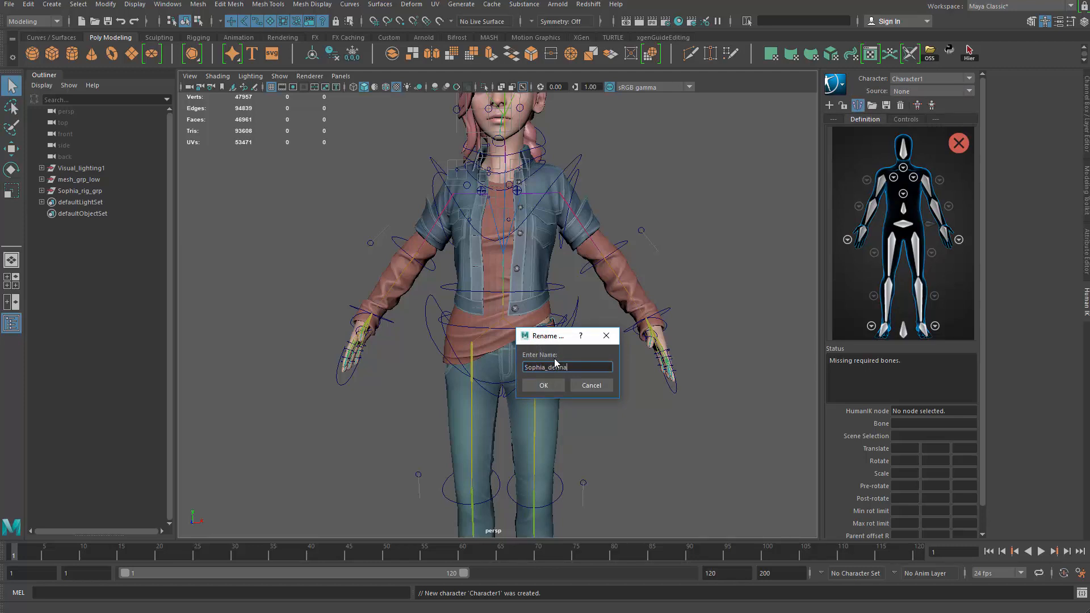
{"action": "left_click", "coordinate": [542, 385]}
Isolate the rig's skeleton from the jt_root joint in the viewport and assign jt_root to the Hips bone
{"action": "scroll", "coordinate": [540, 269], "scroll_direction": "up", "scroll_amount": 3}
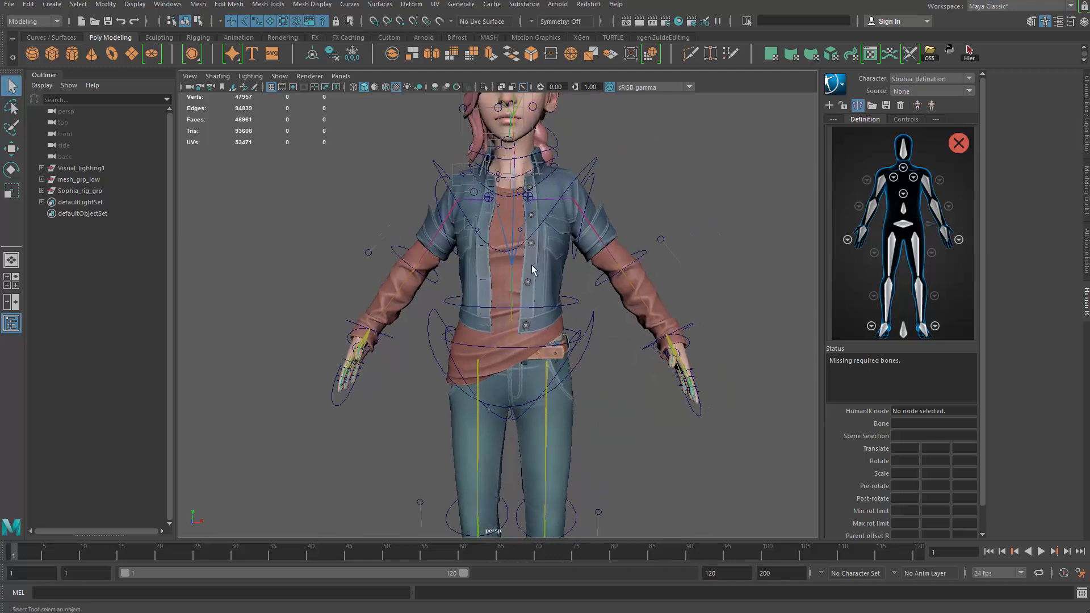
{"action": "scroll", "coordinate": [519, 332], "scroll_direction": "up", "scroll_amount": 3}
{"action": "left_click", "coordinate": [515, 342]}
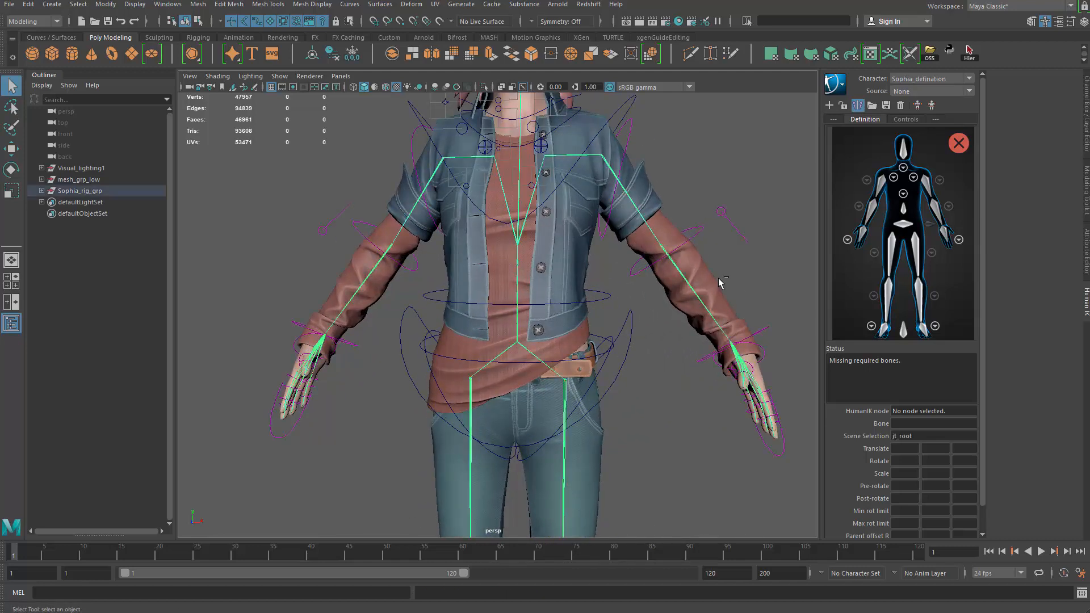
{"action": "key", "text": "ctrl+1"}
{"action": "scroll", "coordinate": [621, 264], "scroll_direction": "up", "scroll_amount": 5}
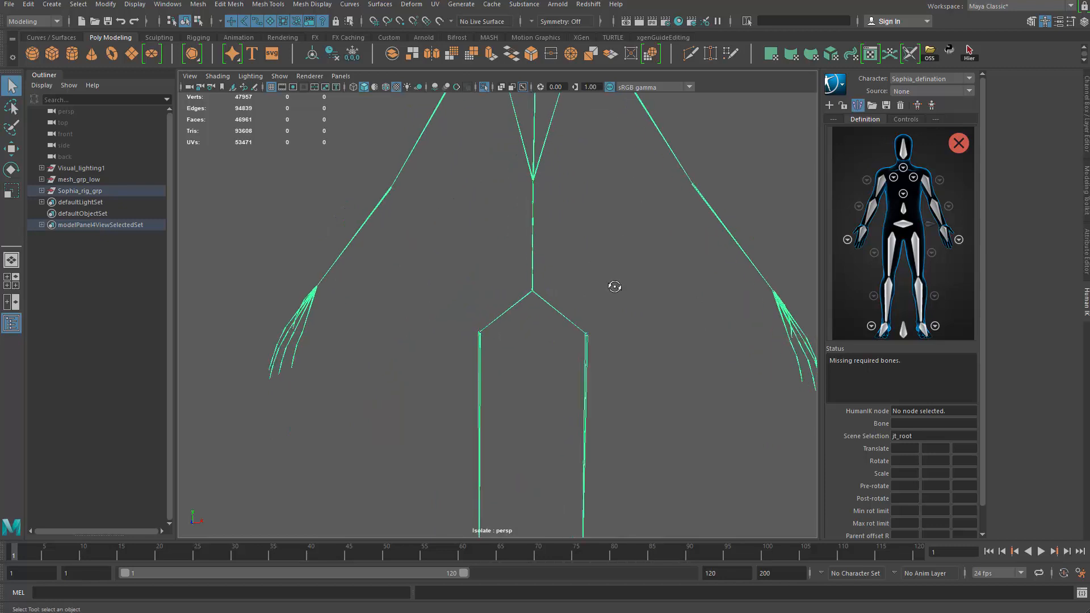
{"action": "right_click", "coordinate": [904, 229]}
{"action": "left_click", "coordinate": [946, 225]}
Assign the jt_spine_01 joint to the Spine bone
{"action": "middle_click_drag", "start_coordinate": [584, 315], "coordinate": [545, 351], "text": "alt"}
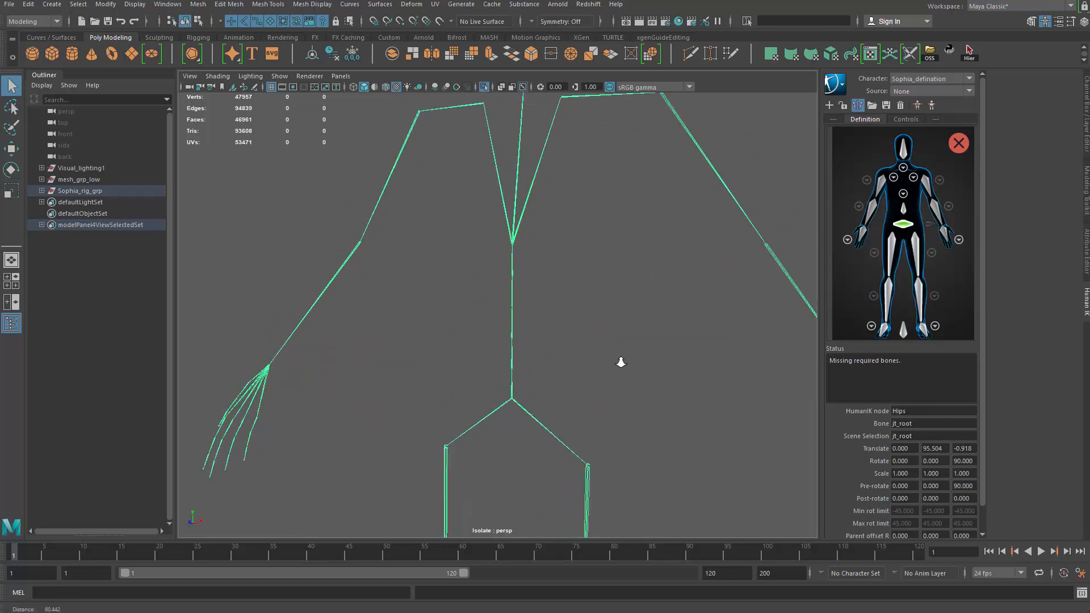
{"action": "scroll", "coordinate": [545, 352], "scroll_direction": "up", "scroll_amount": 3}
{"action": "left_click", "coordinate": [517, 369]}
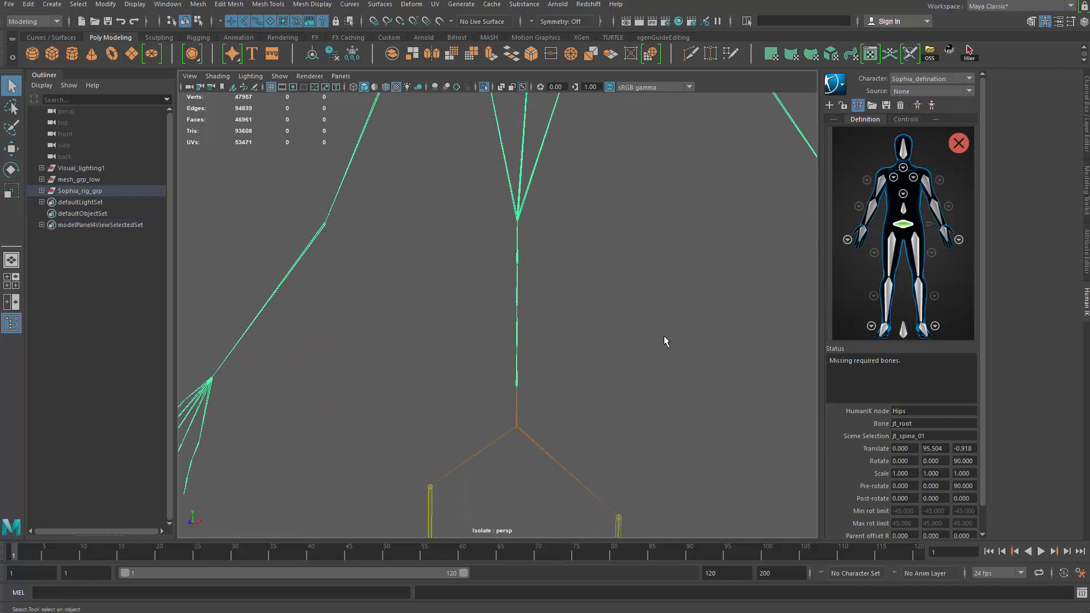
{"action": "right_click", "coordinate": [904, 210]}
{"action": "left_click", "coordinate": [923, 215]}
In the detailed spine view, assign joints jt_spine_02 through jt_spine_05 to the Spine1 through Spine4 bones, then return to the full body
{"action": "left_click", "coordinate": [903, 194]}
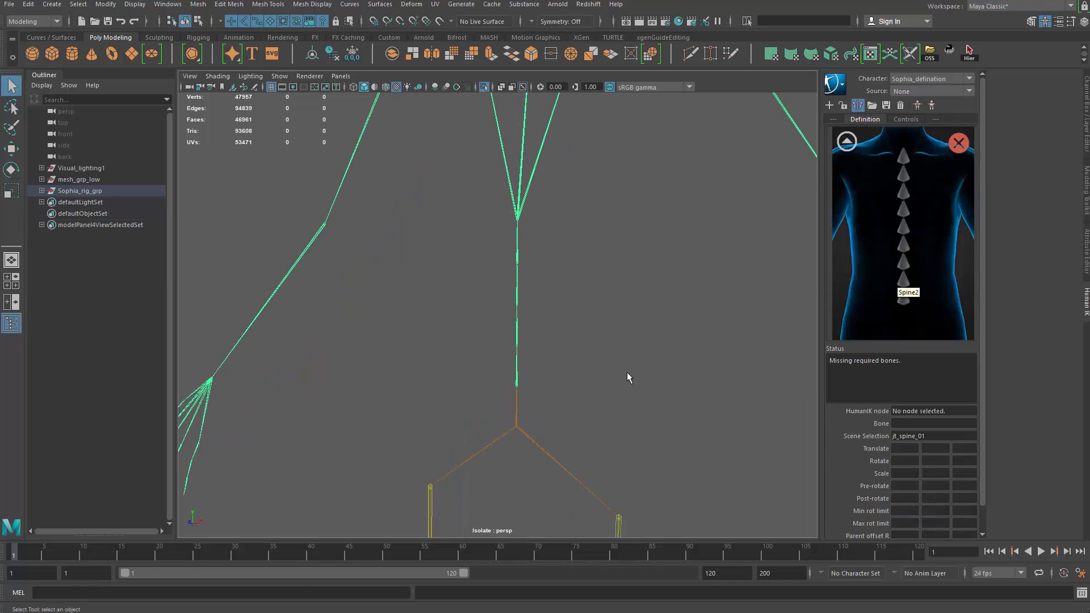
{"action": "key", "text": "Down"}
{"action": "right_click", "coordinate": [918, 299]}
{"action": "left_click", "coordinate": [920, 301]}
{"action": "key", "text": "Down"}
{"action": "right_click", "coordinate": [907, 280]}
{"action": "left_click", "coordinate": [915, 283]}
{"action": "key", "text": "Down"}
{"action": "right_click", "coordinate": [905, 261]}
{"action": "left_click", "coordinate": [913, 266]}
{"action": "key", "text": "Down"}
{"action": "right_click", "coordinate": [904, 245]}
{"action": "left_click", "coordinate": [913, 248]}
{"action": "left_click", "coordinate": [847, 141]}
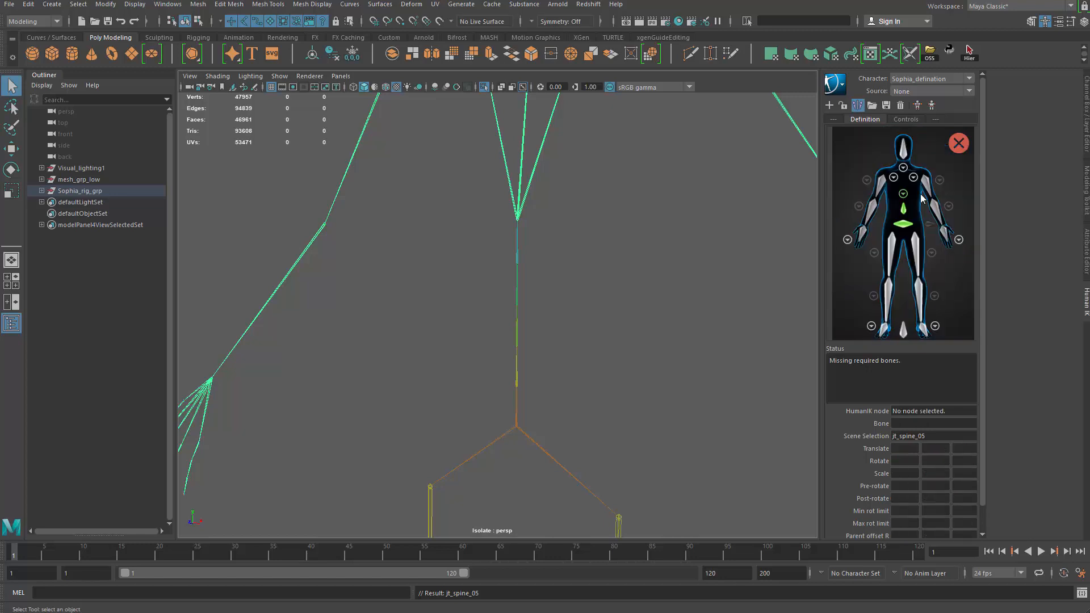
In the detailed neck view, assign the four successive neck joints up to jt_neck_04 to the Neck through Neck3 bones
{"action": "left_click", "coordinate": [903, 168]}
{"action": "scroll", "coordinate": [553, 201], "scroll_direction": "down", "scroll_amount": 5}
{"action": "middle_click_drag", "start_coordinate": [518, 181], "coordinate": [519, 362], "text": "alt"}
{"action": "scroll", "coordinate": [520, 362], "scroll_direction": "up", "scroll_amount": 3}
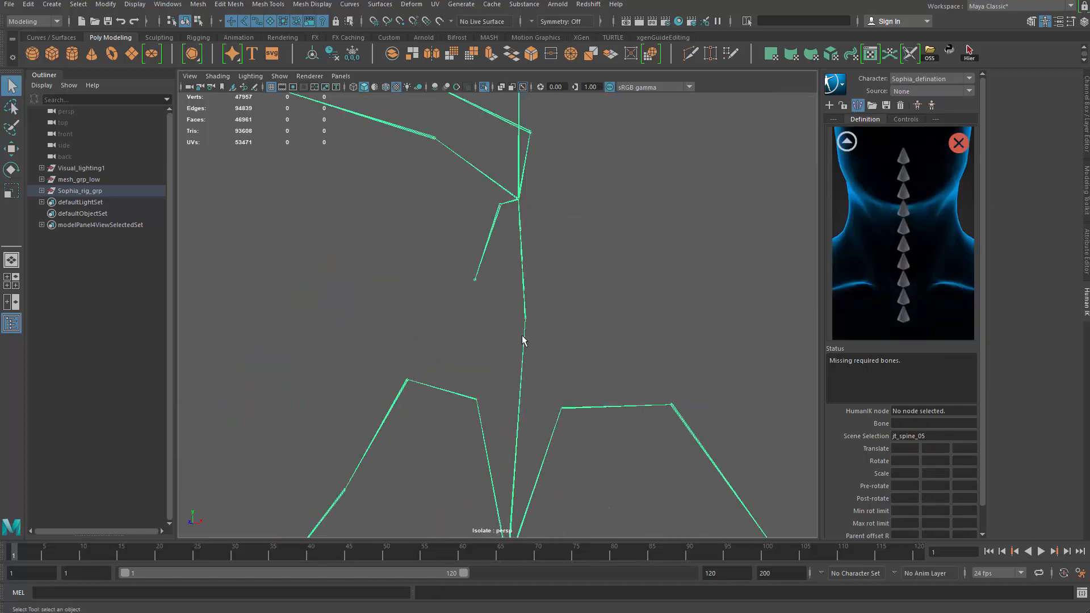
{"action": "key", "text": "Down"}
{"action": "right_click", "coordinate": [908, 319]}
{"action": "left_click", "coordinate": [918, 324]}
{"action": "key", "text": "Down"}
{"action": "right_click", "coordinate": [907, 290]}
{"action": "left_click", "coordinate": [920, 297]}
{"action": "key", "text": "Down"}
{"action": "right_click", "coordinate": [907, 281]}
{"action": "left_click", "coordinate": [923, 287]}
{"action": "right_click", "coordinate": [911, 267]}
{"action": "left_click", "coordinate": [928, 273]}
Assign the jt_head_01 joint to the Head bone in the full-body definition view
{"action": "key", "text": "Down"}
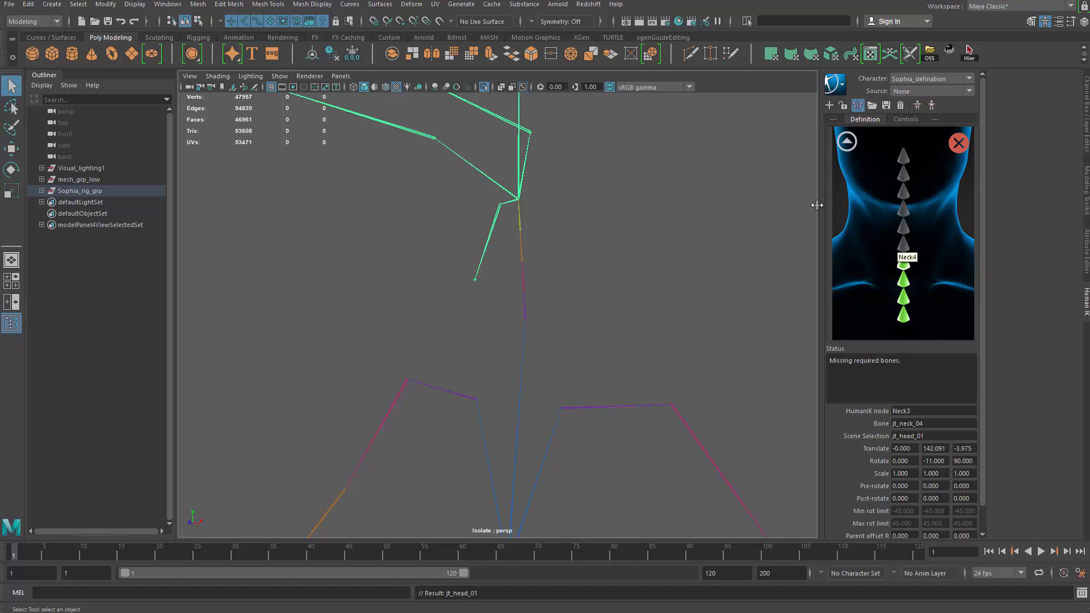
{"action": "left_click", "coordinate": [847, 142]}
{"action": "right_click", "coordinate": [903, 153]}
{"action": "left_click", "coordinate": [926, 159]}
Assign the jt_l_clavicle joint to the LeftShoulder bone in the detailed left shoulder view and return to the full body
{"action": "middle_click_drag", "start_coordinate": [608, 374], "coordinate": [620, 284], "text": "alt"}
{"action": "left_click_drag", "start_coordinate": [622, 247], "coordinate": [603, 362]}
{"action": "middle_click_drag", "start_coordinate": [603, 362], "coordinate": [557, 284], "text": "alt"}
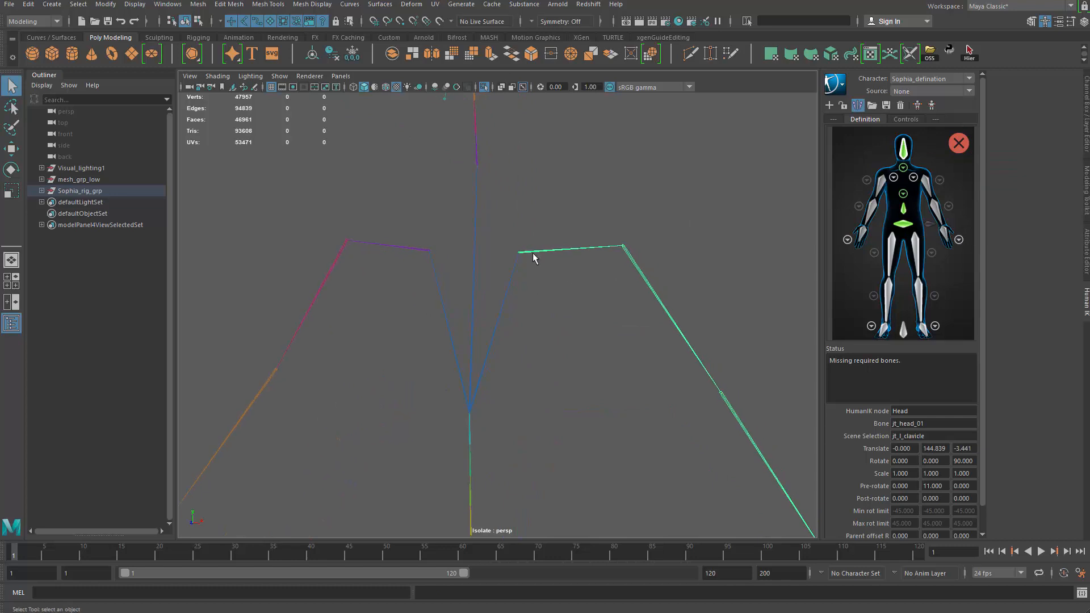
{"action": "left_click", "coordinate": [913, 178]}
{"action": "right_click", "coordinate": [894, 242]}
{"action": "left_click", "coordinate": [899, 247]}
{"action": "scroll", "coordinate": [603, 356], "scroll_direction": "down", "scroll_amount": 3}
{"action": "left_click", "coordinate": [846, 141]}
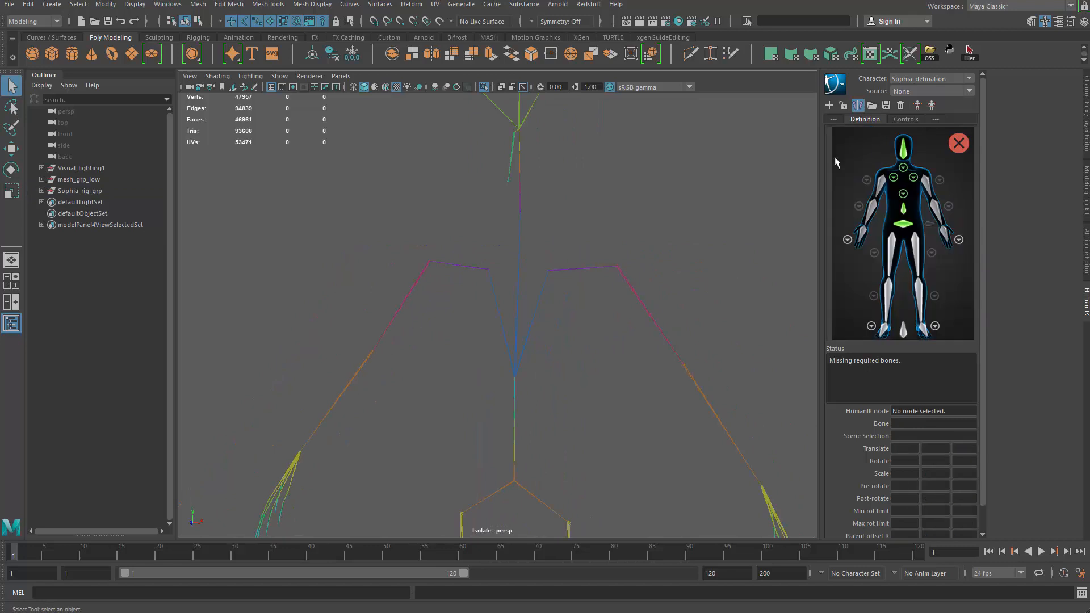
Check the left clavicle's assignment in the detailed left shoulder view and return to the full body
{"action": "middle_click_drag", "start_coordinate": [643, 360], "coordinate": [605, 319], "text": "alt"}
{"action": "left_click_drag", "start_coordinate": [631, 359], "coordinate": [679, 348]}
{"action": "middle_click_drag", "start_coordinate": [708, 326], "coordinate": [682, 305], "text": "alt"}
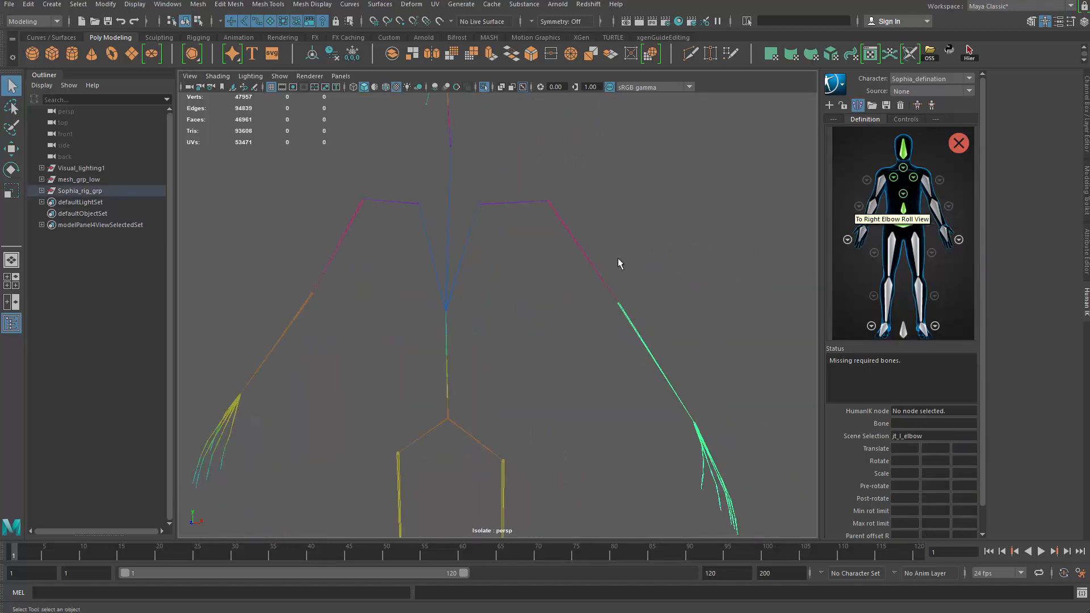
{"action": "left_click", "coordinate": [517, 205]}
{"action": "left_click", "coordinate": [940, 179]}
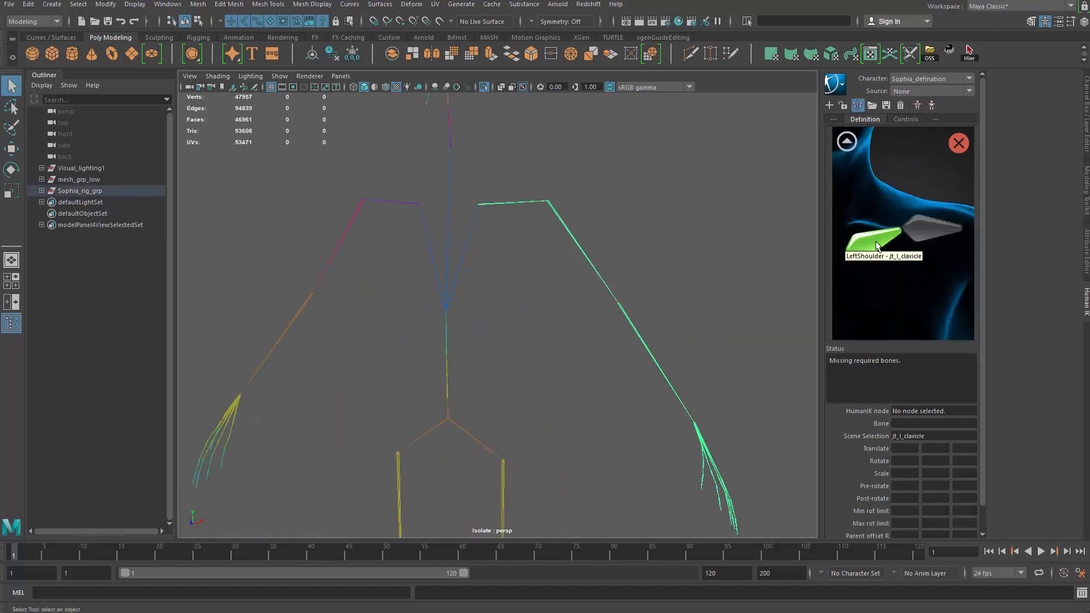
{"action": "left_click", "coordinate": [869, 181]}
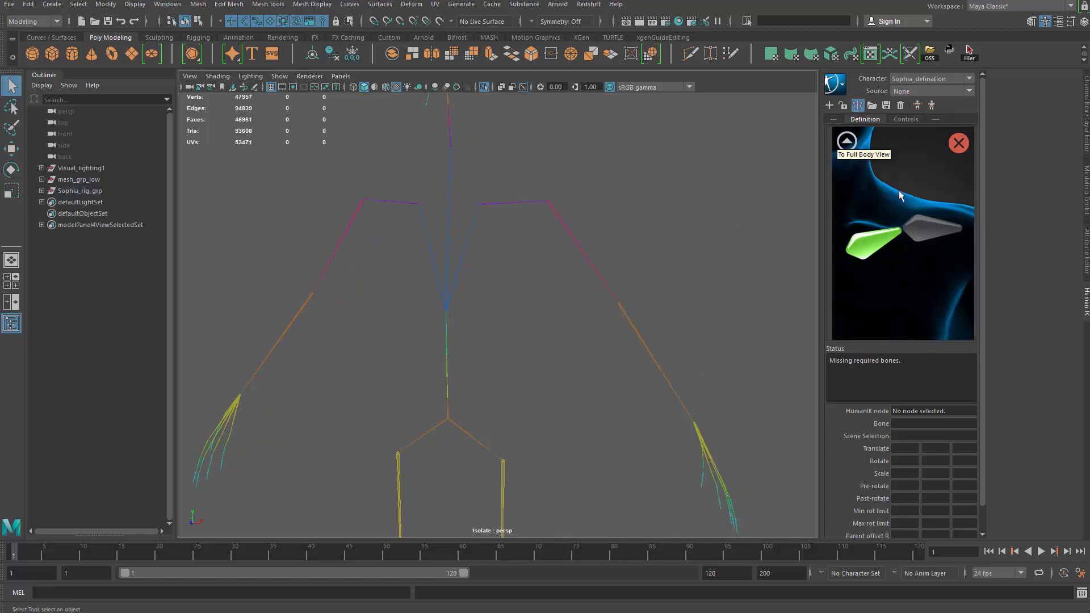
{"action": "left_click", "coordinate": [846, 142]}
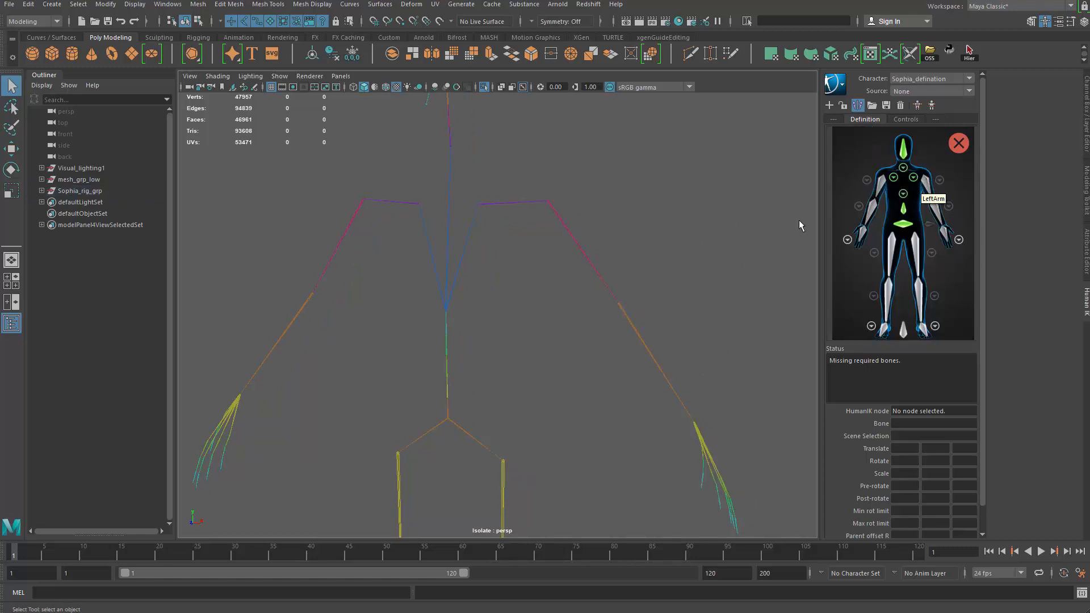
Assign the jt_l_shoulder joint to the LeftArm bone and the jt_l_elbow joint to the LeftForeArm bone
{"action": "left_click", "coordinate": [603, 262]}
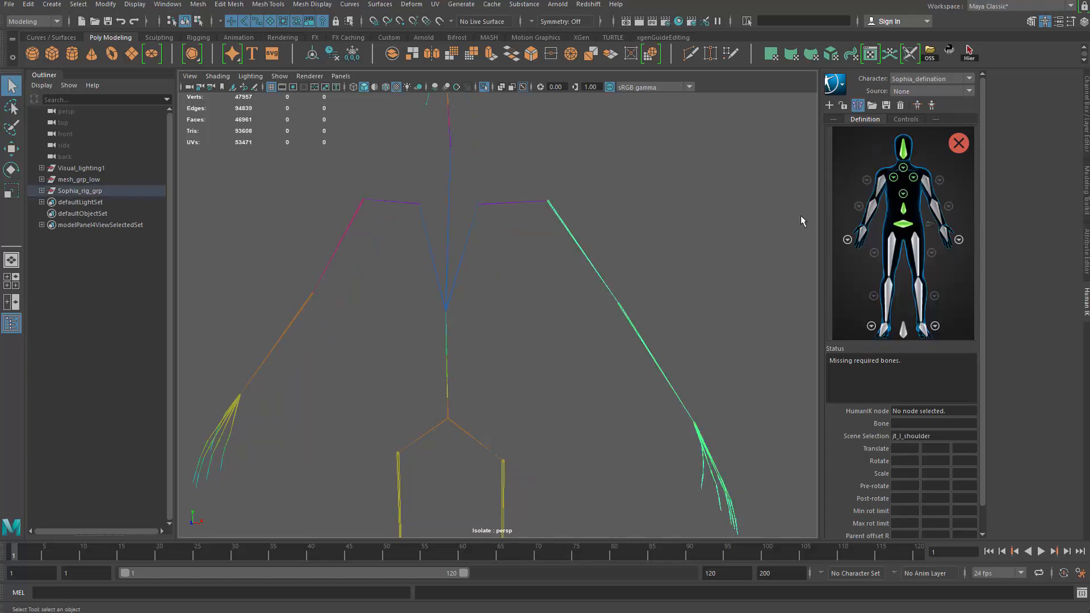
{"action": "right_click", "coordinate": [937, 187]}
{"action": "left_click", "coordinate": [941, 193]}
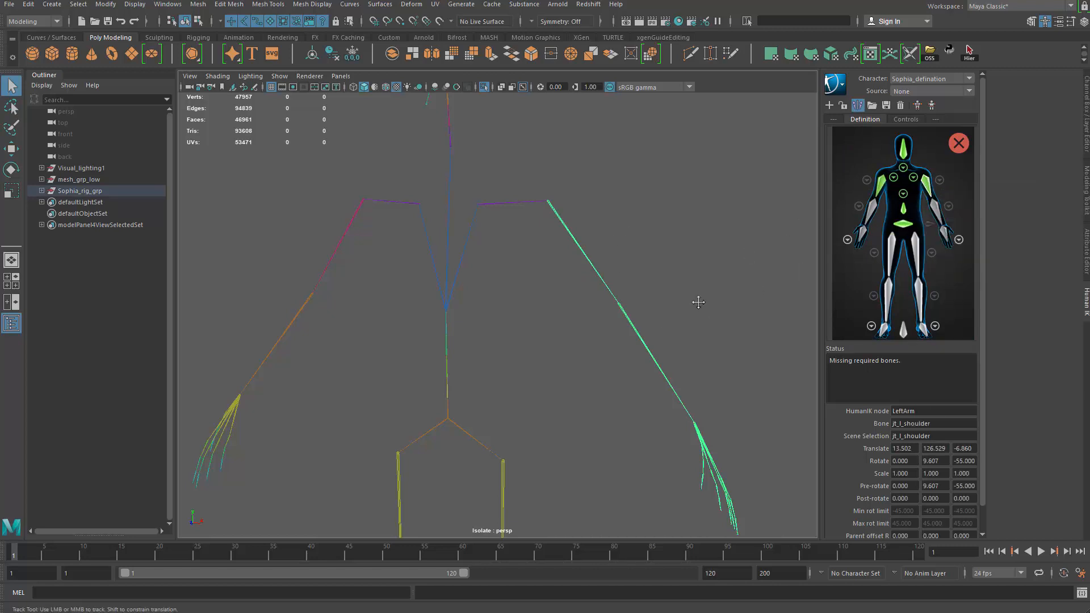
{"action": "left_click", "coordinate": [587, 320]}
{"action": "right_click", "coordinate": [937, 213]}
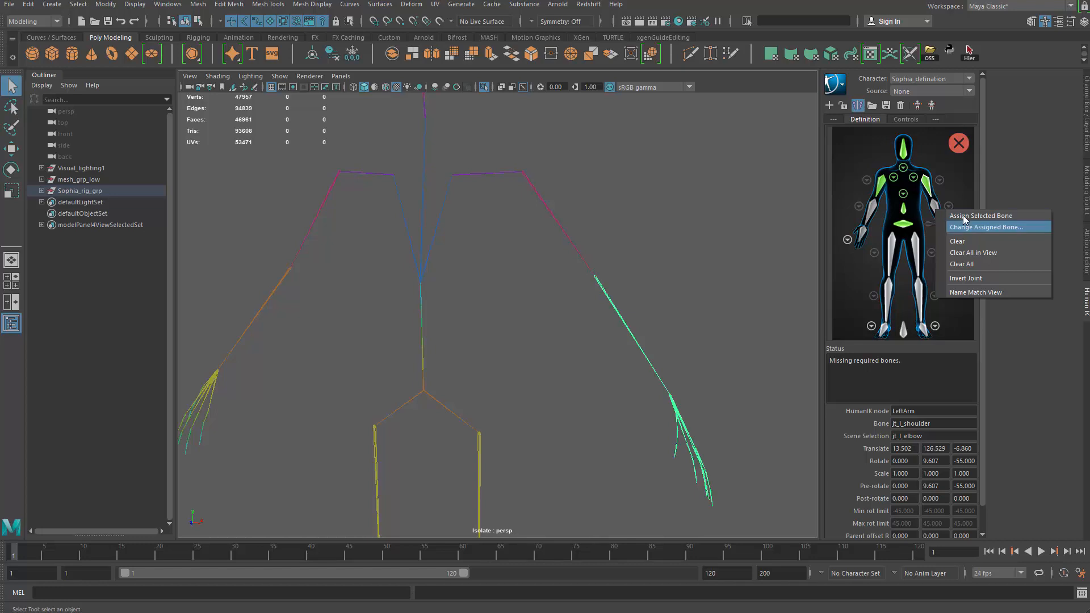
{"action": "left_click", "coordinate": [968, 213]}
Assign the jt_l_wrist joint to the LeftHand bone in the full-body definition view
{"action": "scroll", "coordinate": [729, 363], "scroll_direction": "up", "scroll_amount": 2}
{"action": "left_click_drag", "start_coordinate": [688, 360], "coordinate": [692, 362]}
{"action": "right_click", "coordinate": [946, 231]}
{"action": "left_click", "coordinate": [956, 239]}
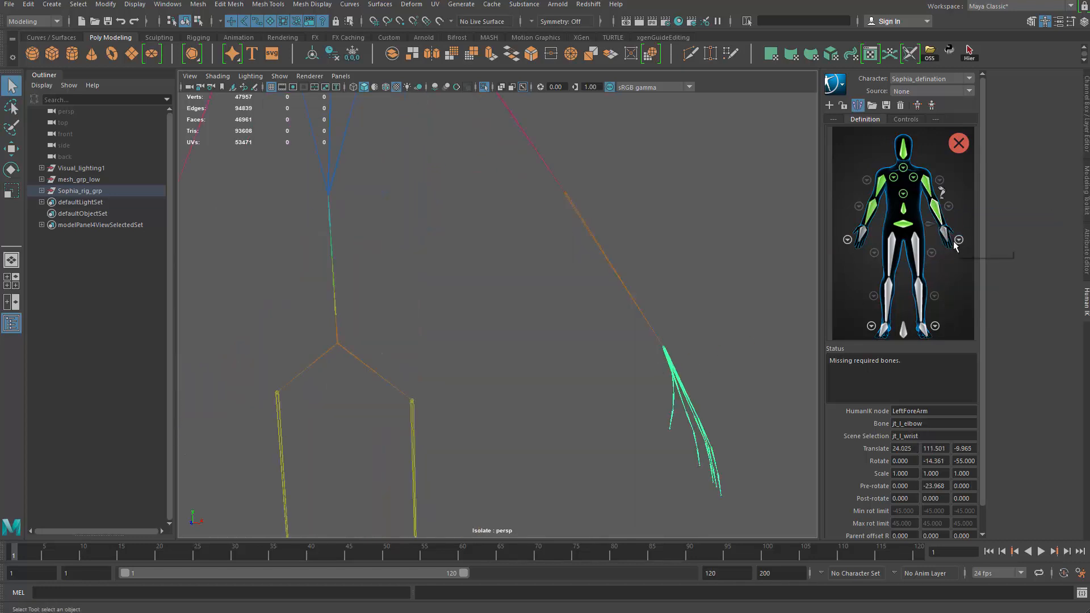
{"action": "mouse_move", "coordinate": [957, 145]}
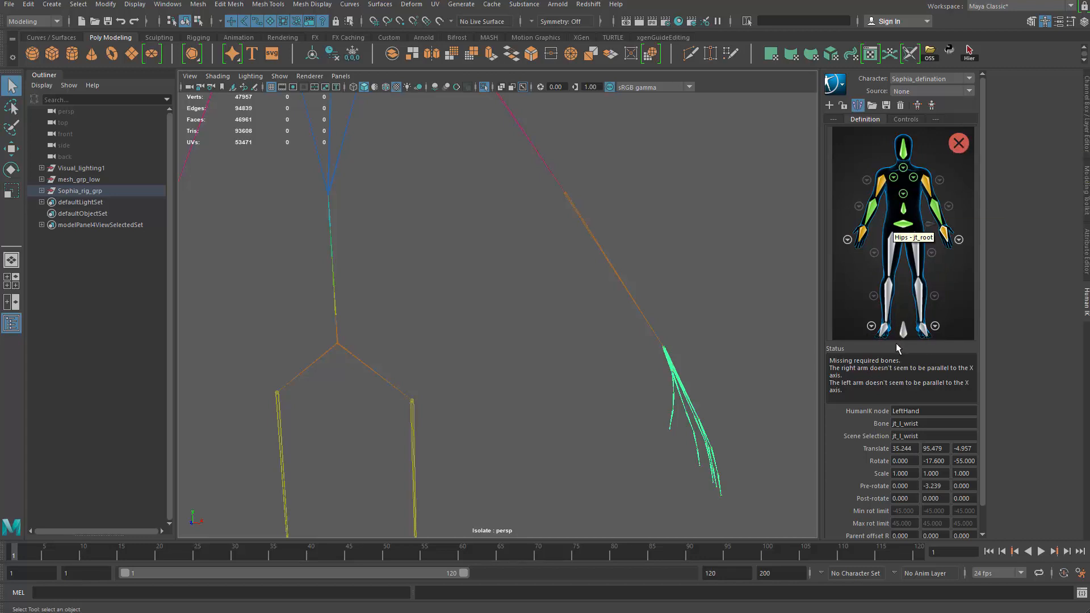
Turn off selection isolation in the viewport, select Sophia's left FK shoulder control and reveal it in the Outliner
{"action": "right_click_drag", "start_coordinate": [723, 387], "coordinate": [518, 383], "text": "alt"}
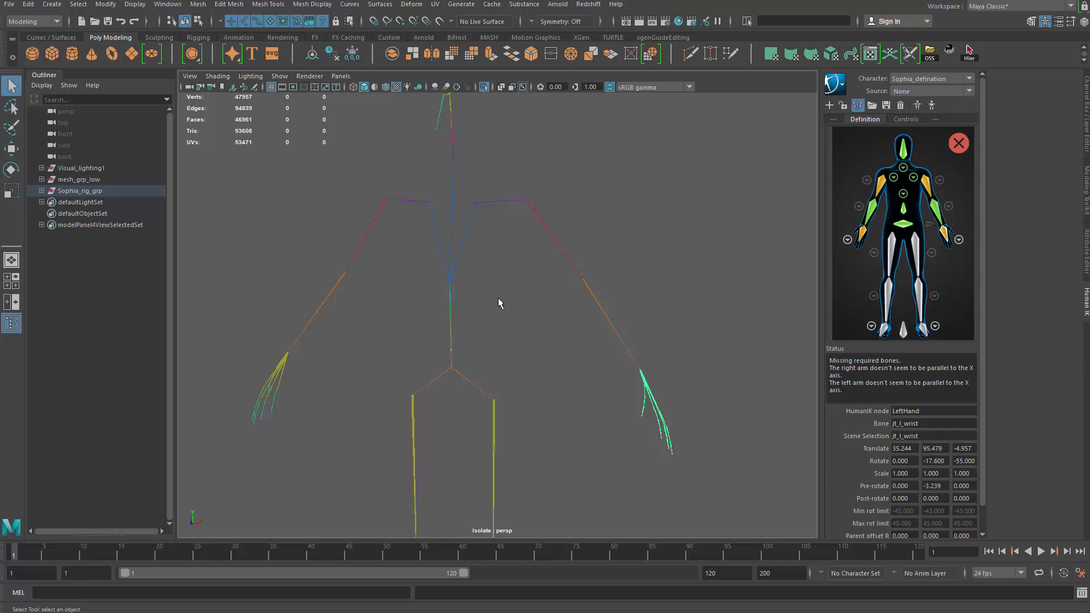
{"action": "middle_click_drag", "start_coordinate": [526, 175], "coordinate": [580, 164], "text": "alt"}
{"action": "left_click_drag", "start_coordinate": [575, 161], "coordinate": [560, 160], "text": "alt"}
{"action": "right_click_drag", "start_coordinate": [560, 160], "coordinate": [457, 128], "text": "alt"}
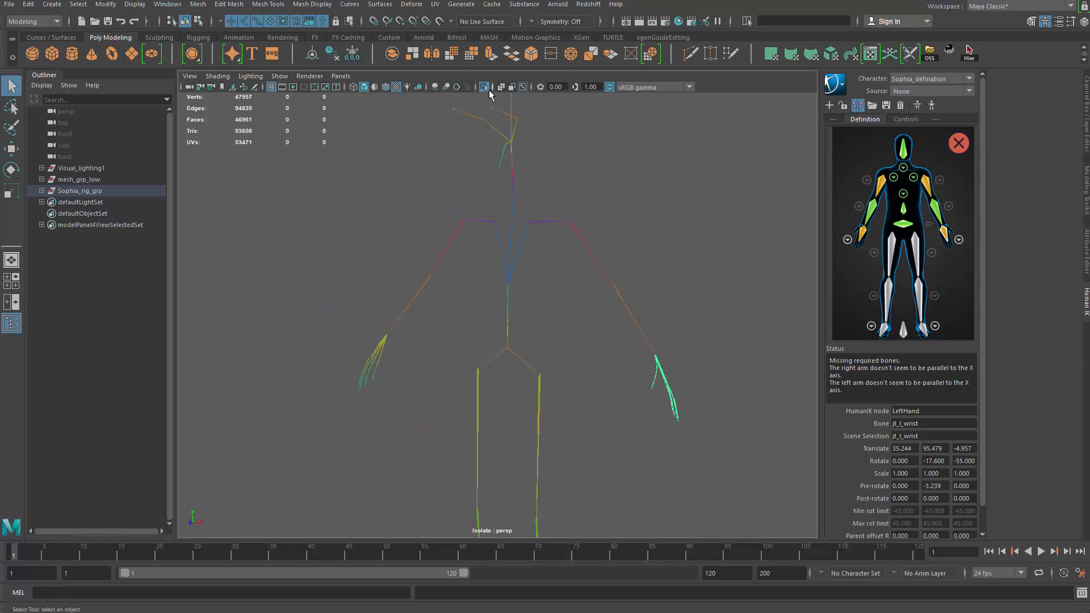
{"action": "left_click", "coordinate": [483, 88]}
{"action": "middle_click_drag", "start_coordinate": [528, 227], "coordinate": [538, 301], "text": "alt"}
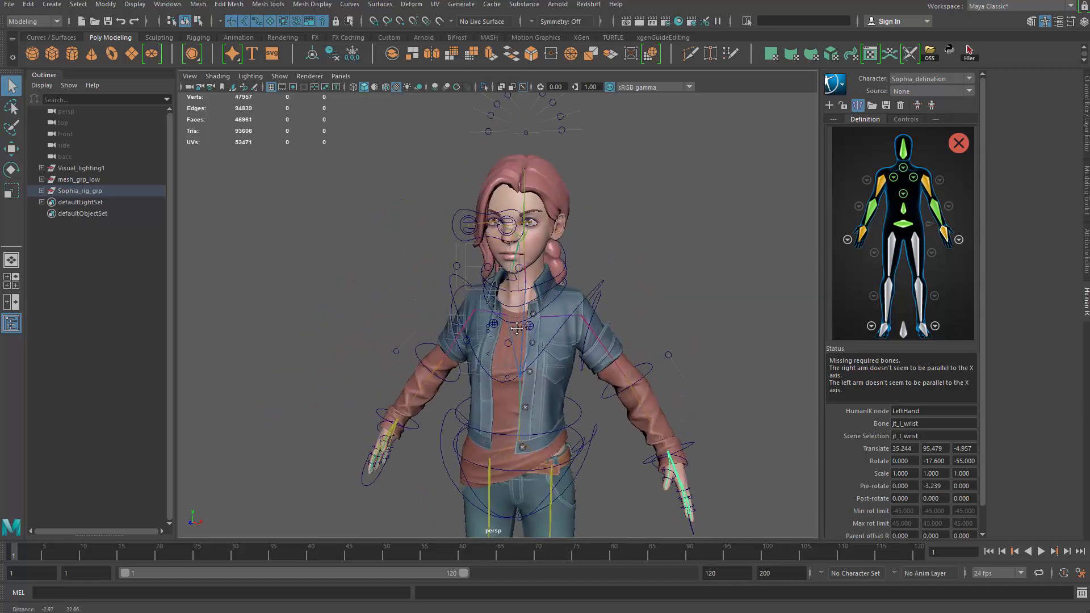
{"action": "right_click_drag", "start_coordinate": [538, 301], "coordinate": [616, 321], "text": "alt"}
{"action": "left_click_drag", "start_coordinate": [630, 321], "coordinate": [613, 334], "text": "alt"}
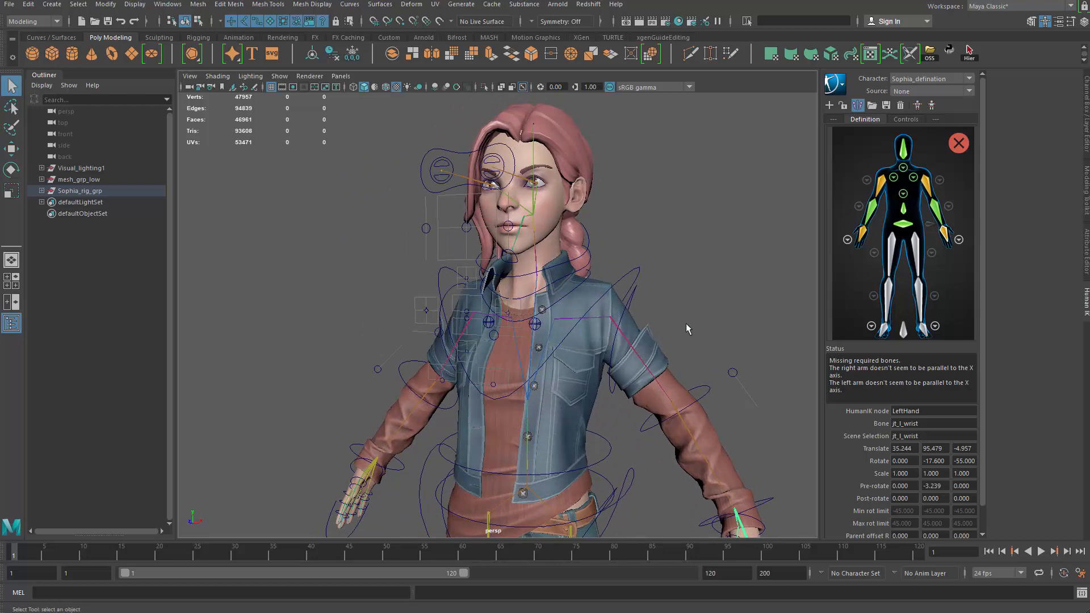
{"action": "left_click", "coordinate": [633, 292]}
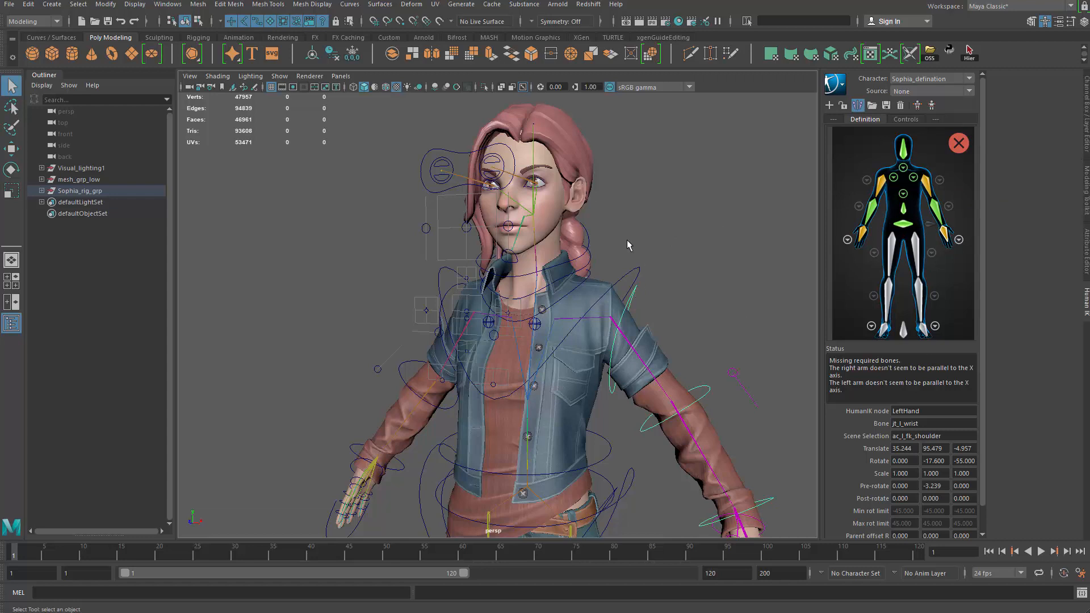
{"action": "key", "text": "f"}
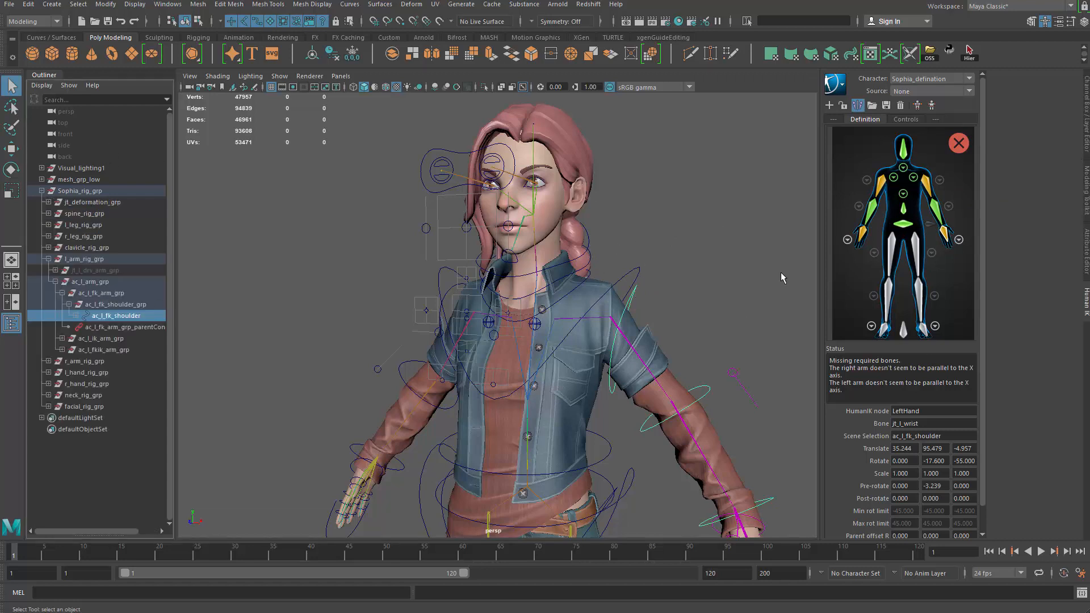
Clear the joint assignments of the LeftArm, LeftForeArm and LeftHand bones in the character definition
{"action": "right_click", "coordinate": [938, 183]}
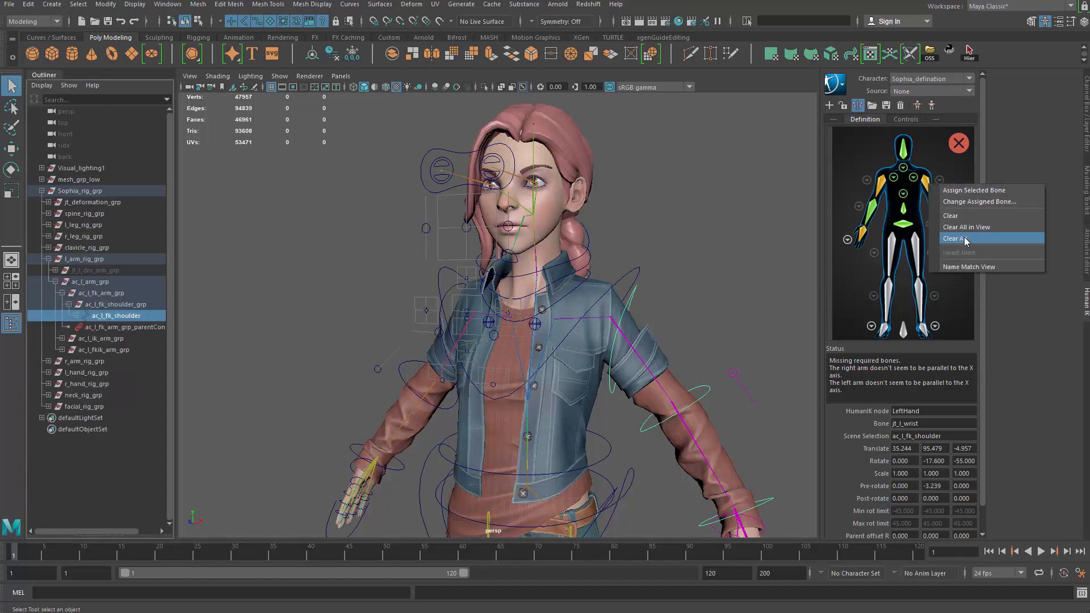
{"action": "left_click", "coordinate": [967, 219]}
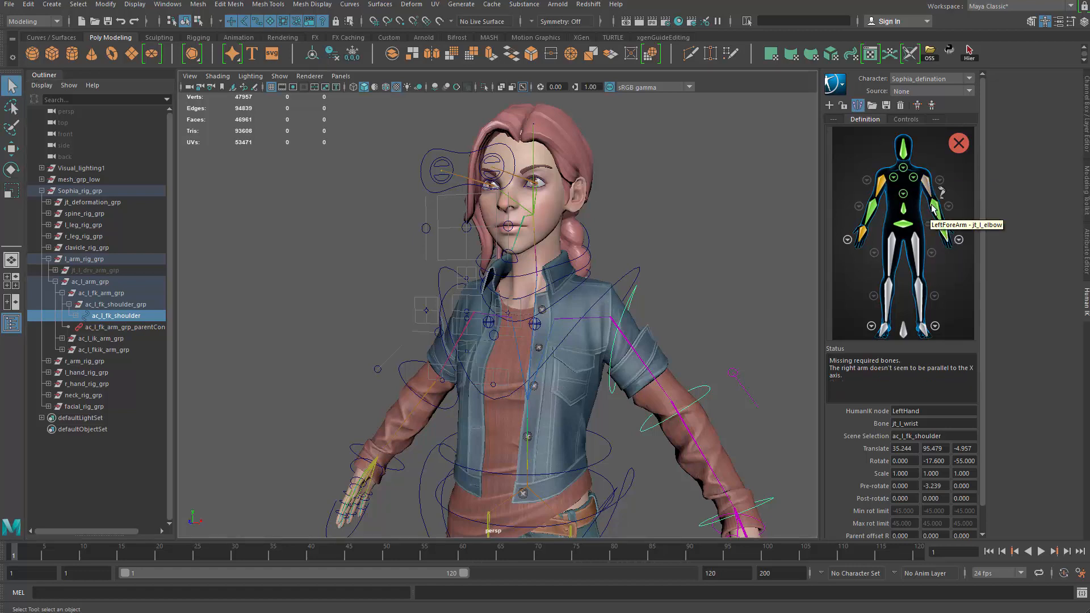
{"action": "right_click", "coordinate": [944, 206]}
{"action": "left_click", "coordinate": [956, 238]}
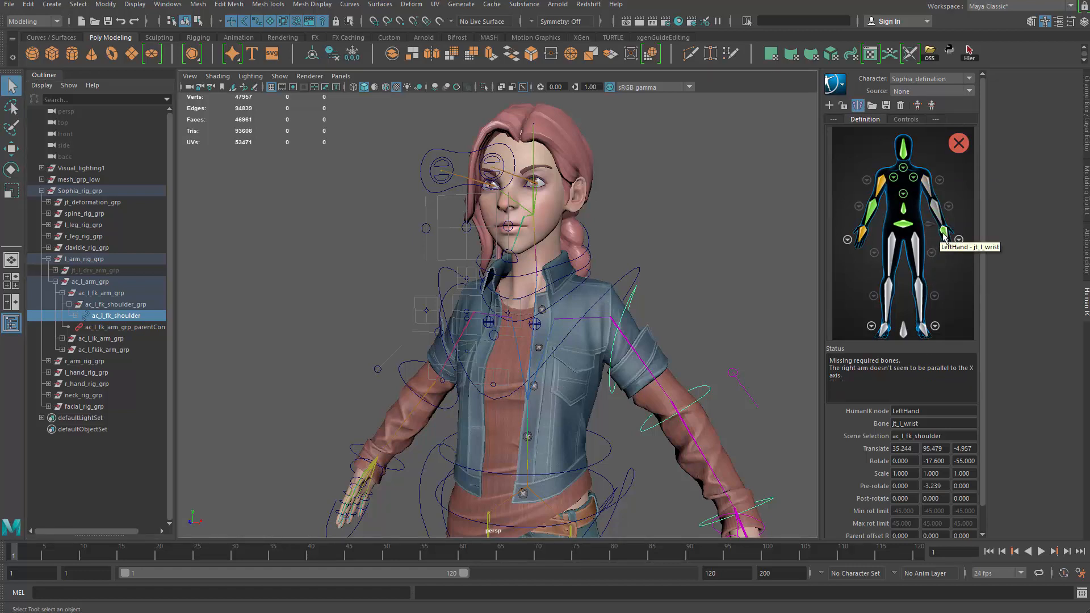
{"action": "right_click", "coordinate": [944, 231]}
{"action": "left_click", "coordinate": [971, 264]}
Clear the joint assignments of the RightArm, RightForeArm and RightHand bones in the character definition
{"action": "right_click", "coordinate": [880, 187]}
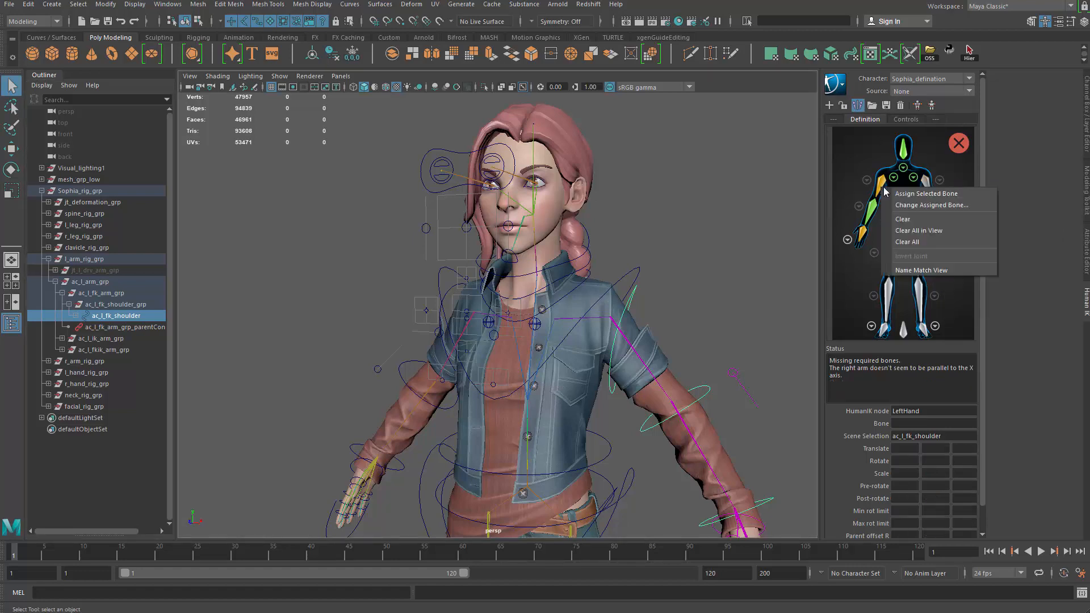
{"action": "left_click", "coordinate": [908, 218]}
{"action": "right_click", "coordinate": [877, 209]}
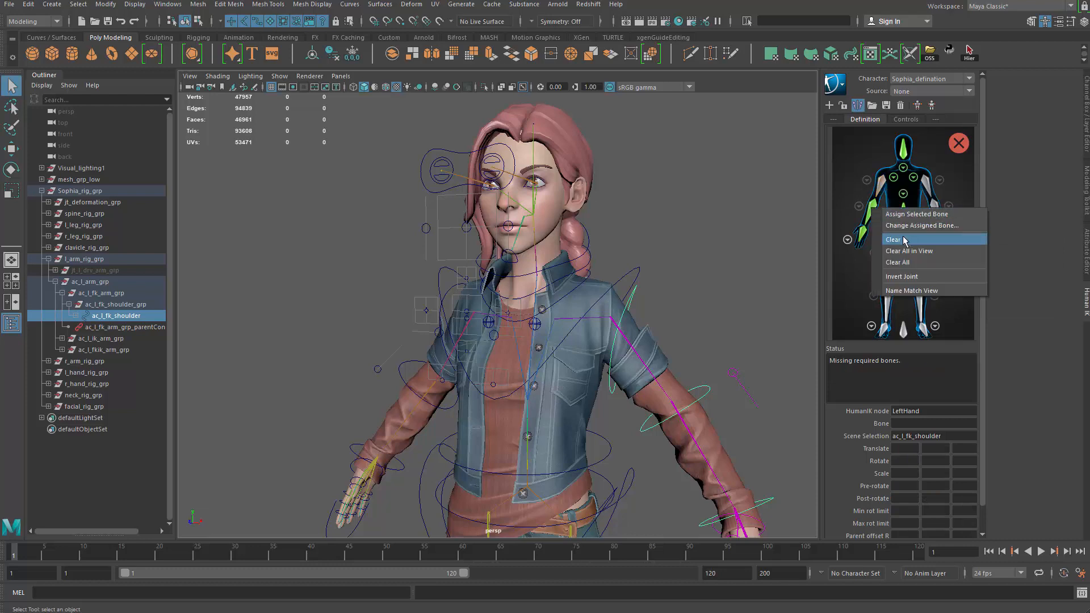
{"action": "left_click", "coordinate": [897, 238]}
{"action": "right_click", "coordinate": [874, 234]}
{"action": "left_click", "coordinate": [886, 264]}
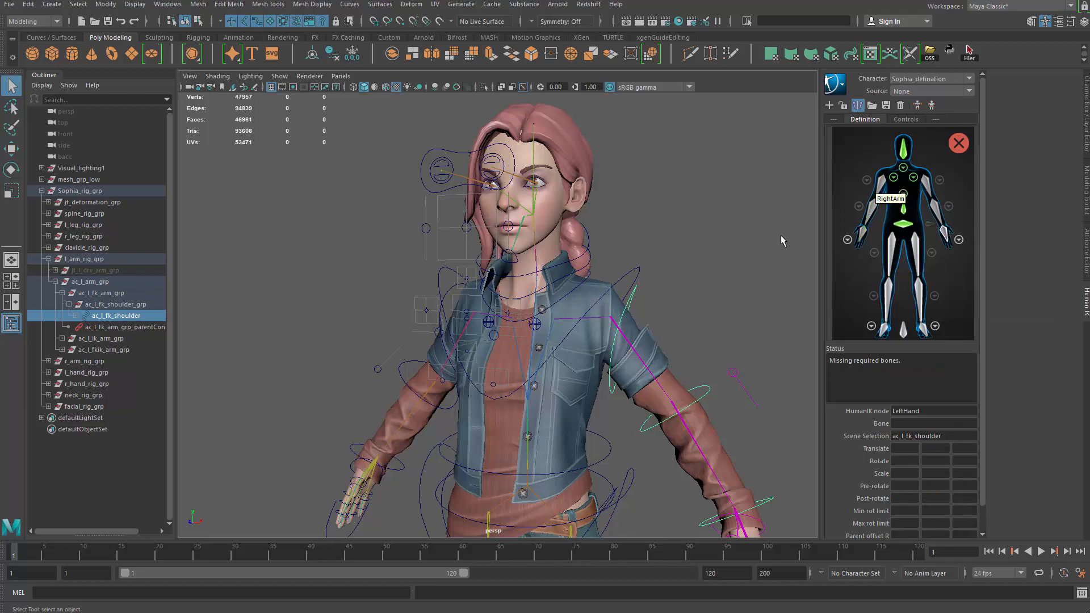
Group the left FK shoulder control ac_l_fk_shoulder inside ac_l_fk_shoulder_grp
{"action": "left_click_drag", "start_coordinate": [715, 252], "coordinate": [724, 229], "text": "alt"}
{"action": "left_click", "coordinate": [732, 356]}
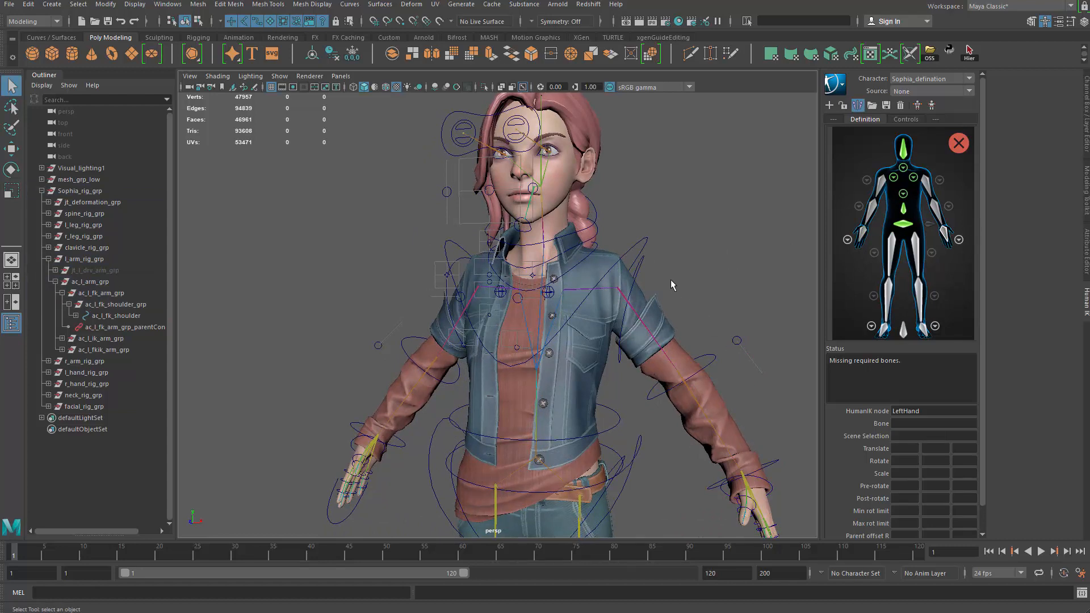
{"action": "left_click", "coordinate": [638, 268]}
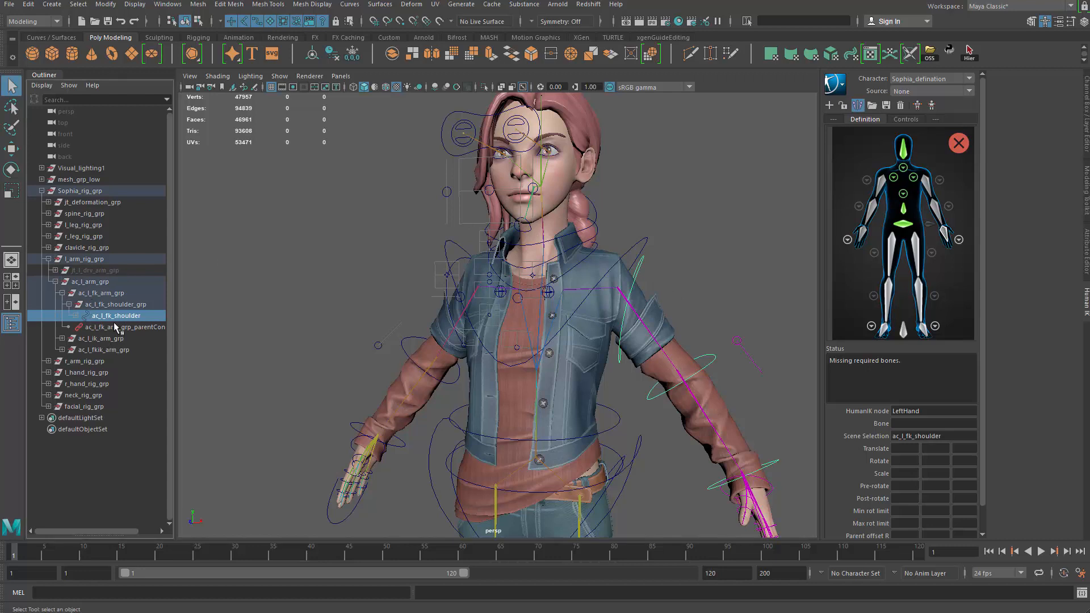
{"action": "key", "text": "ctrl+g"}
Rename the new group above the left FK shoulder control as ac_l_fk_shoulder_t_pose
{"action": "double_click", "coordinate": [135, 328]}
{"action": "key", "text": "ctrl+c"}
{"action": "left_click", "coordinate": [128, 314]}
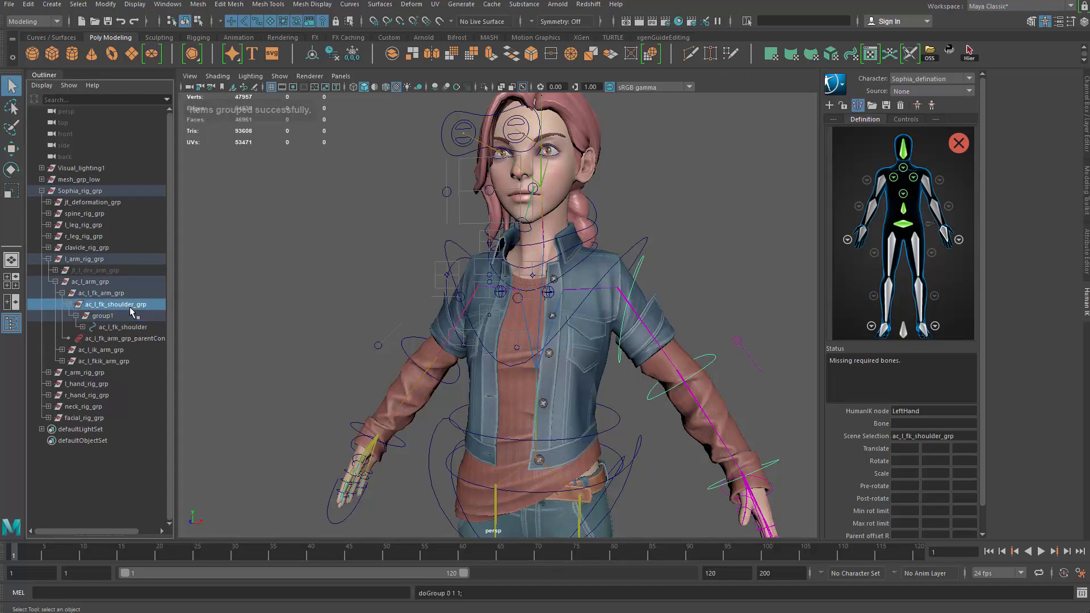
{"action": "double_click", "coordinate": [129, 314]}
{"action": "key", "text": "ctrl+v"}
{"action": "type", "text": "_top"}
{"action": "key", "text": "BackSpace"}
{"action": "key", "text": "BackSpace"}
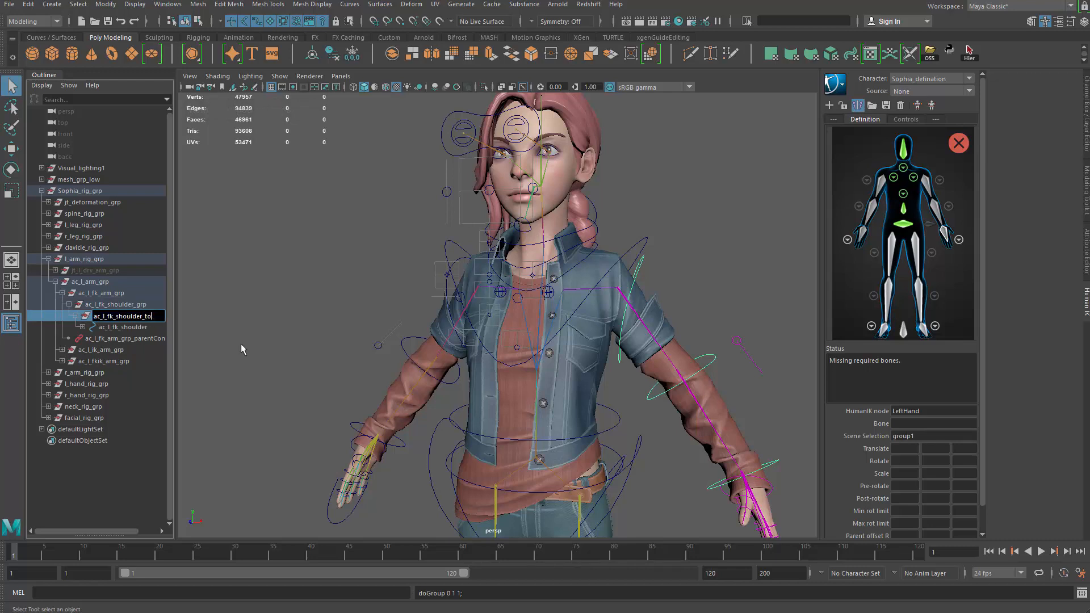
{"action": "type", "text": "_pose"}
{"action": "key", "text": "Return"}
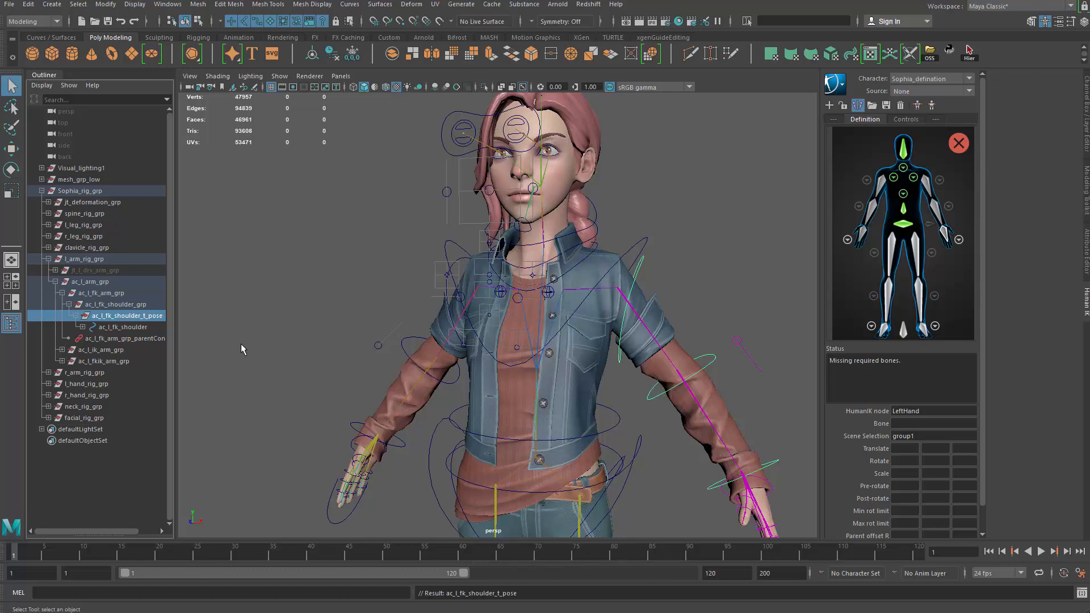
Rotate the ac_l_fk_shoulder_t_pose group to raise the left arm into a T-pose, setting Rotate Z to 55
{"action": "left_click_drag", "start_coordinate": [306, 325], "coordinate": [556, 258], "text": "alt"}
{"action": "key", "text": "e"}
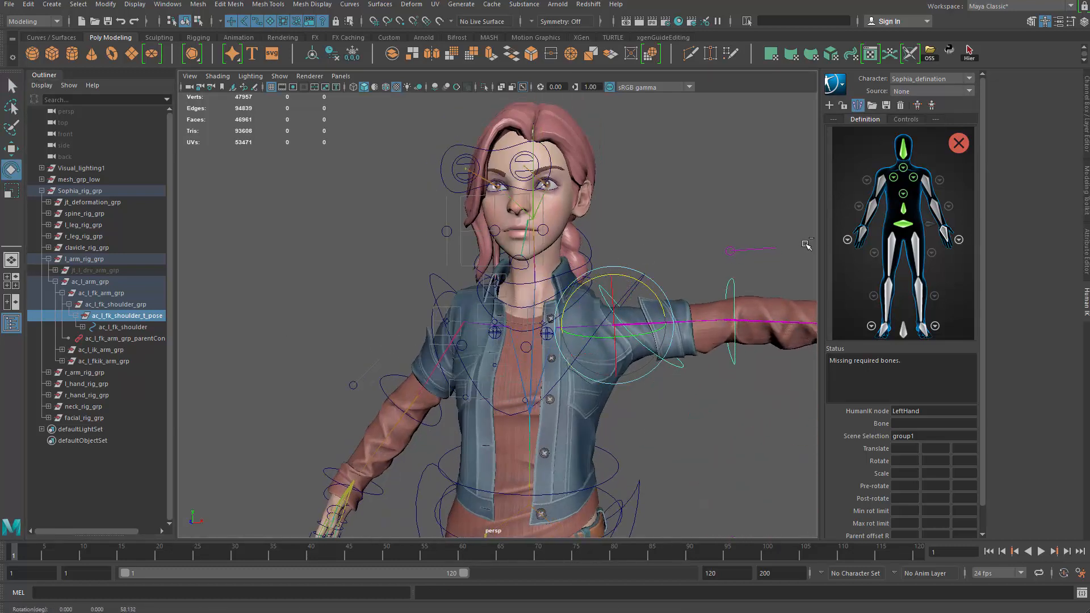
{"action": "key", "text": "ctrl+a"}
{"action": "key", "text": "ctrl+a"}
{"action": "left_click", "coordinate": [1057, 153]}
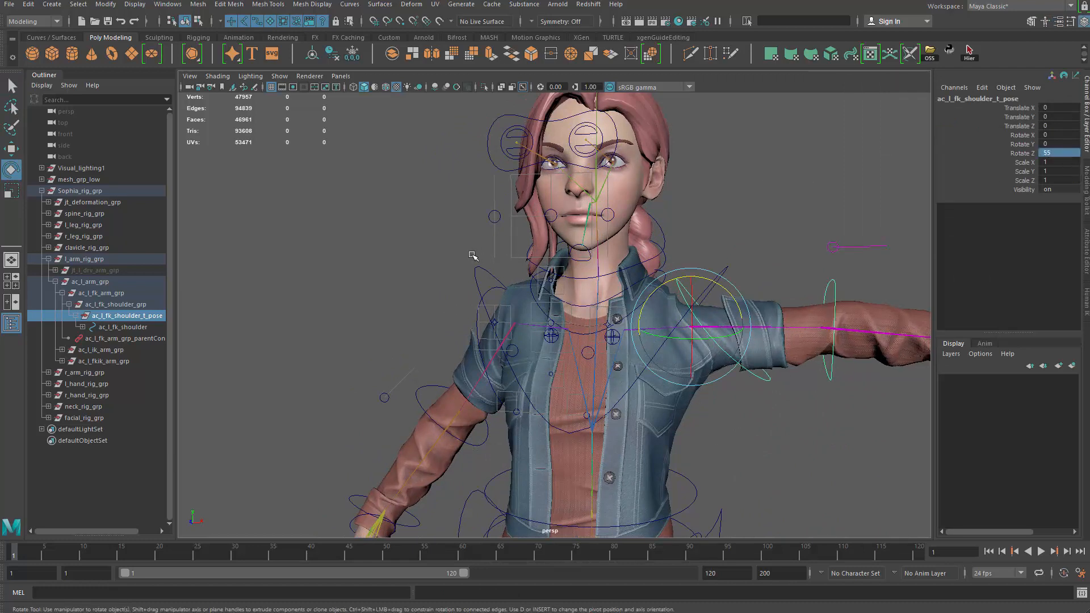
Reveal the right FK shoulder control in the Outliner, copy its name ac_r_fk_shoulder and group the control
{"action": "left_click", "coordinate": [469, 303]}
{"action": "left_click", "coordinate": [477, 314]}
{"action": "key", "text": "f"}
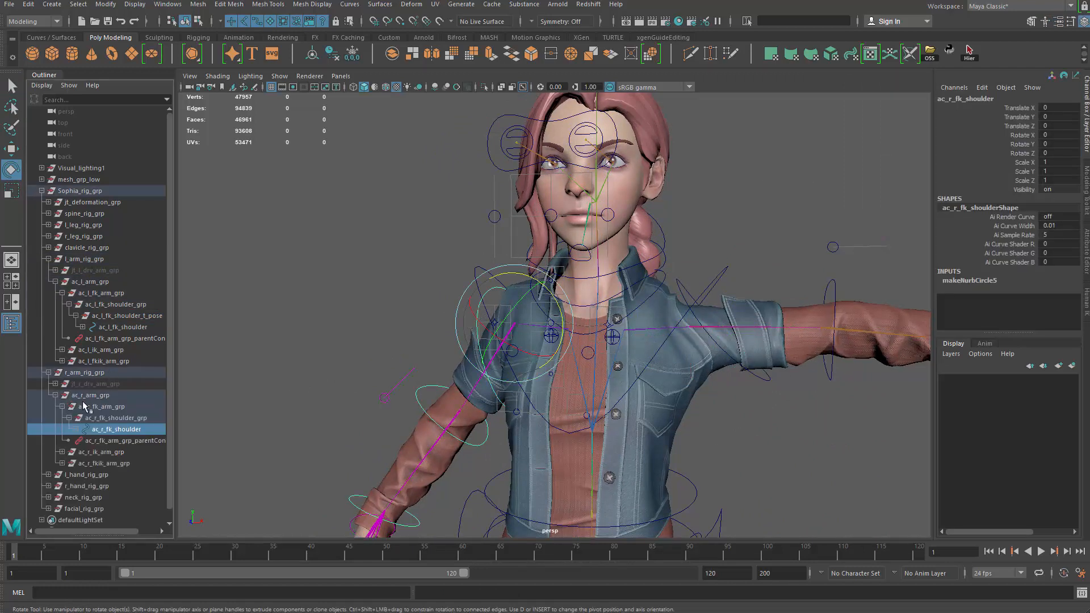
{"action": "scroll", "coordinate": [119, 409], "scroll_direction": "down", "scroll_amount": 1}
{"action": "double_click", "coordinate": [117, 418]}
{"action": "key", "text": "ctrl+c"}
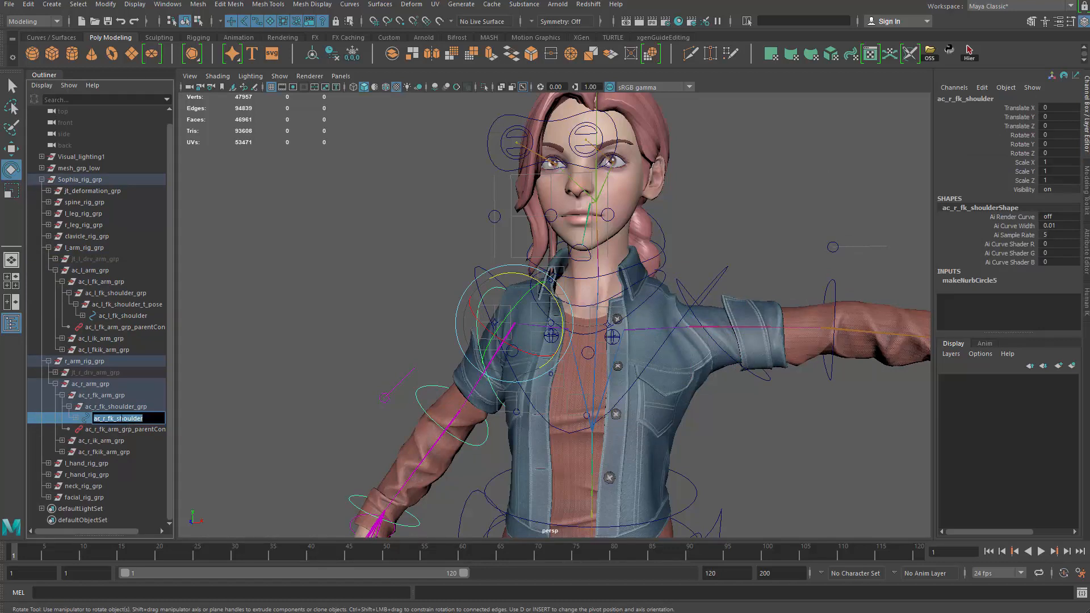
{"action": "key", "text": "Return"}
{"action": "key", "text": "ctrl+g"}
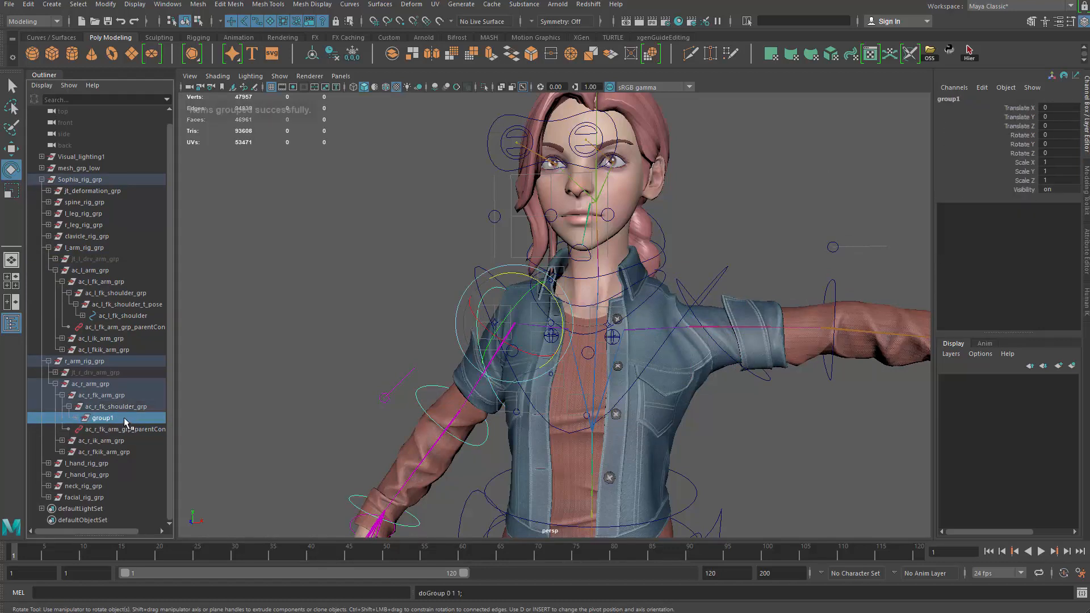
Rename the new group above the right FK shoulder control as ac_r_fk_shoulder_t_pose
{"action": "left_click", "coordinate": [78, 419]}
{"action": "double_click", "coordinate": [119, 422]}
{"action": "key", "text": "ctrl+v"}
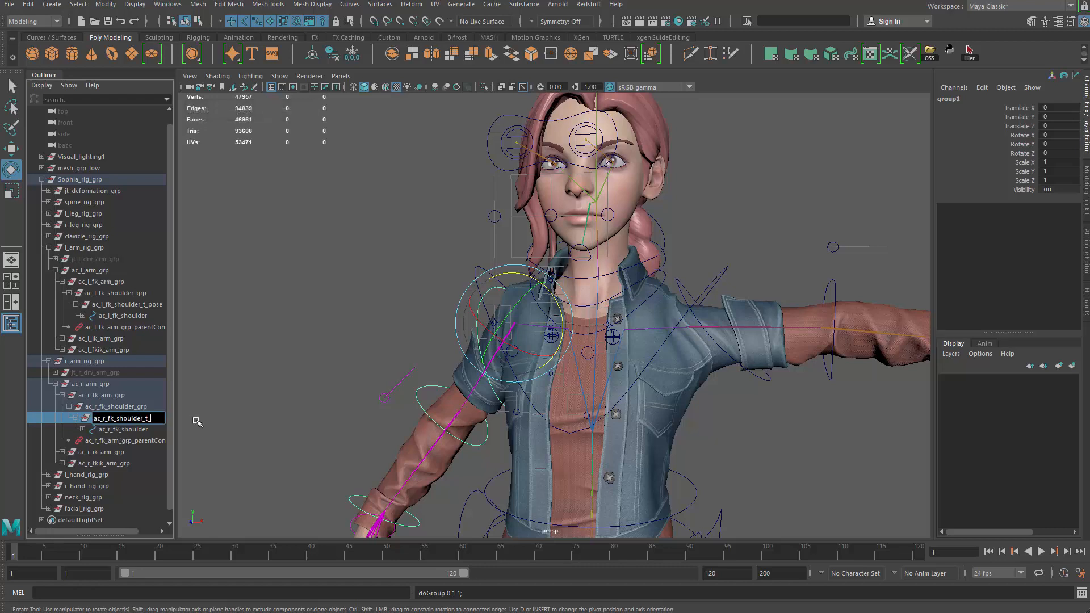
{"action": "type", "text": "_t_pose"}
{"action": "key", "text": "Return"}
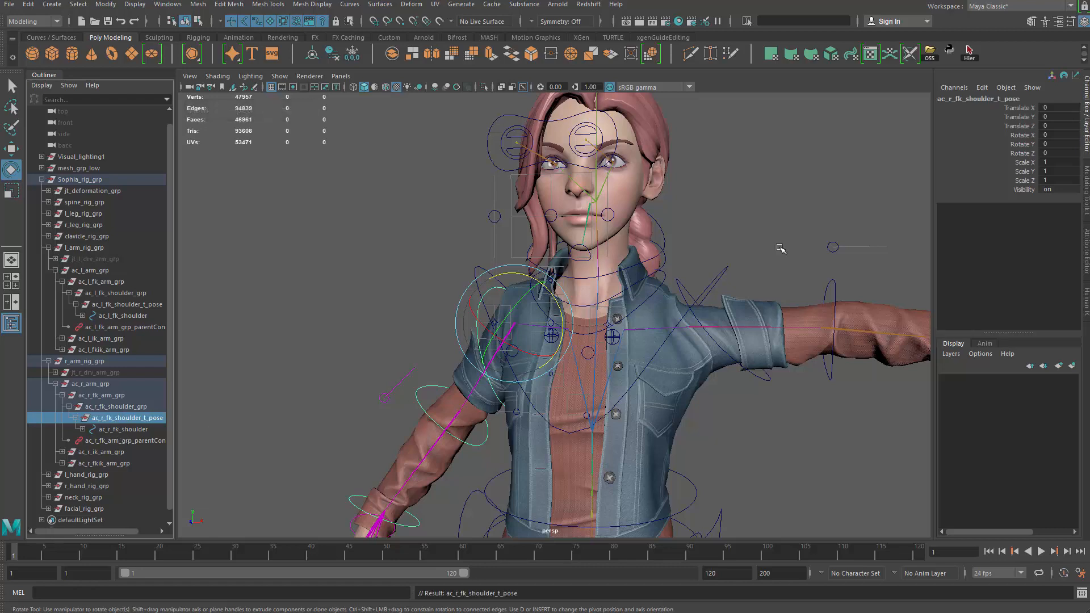
Rotate the ac_r_fk_shoulder_t_pose group to raise the right arm into a T-pose, setting Rotate Z to 55
{"action": "left_click_drag", "start_coordinate": [561, 309], "coordinate": [567, 334]}
{"action": "left_click", "coordinate": [1048, 153]}
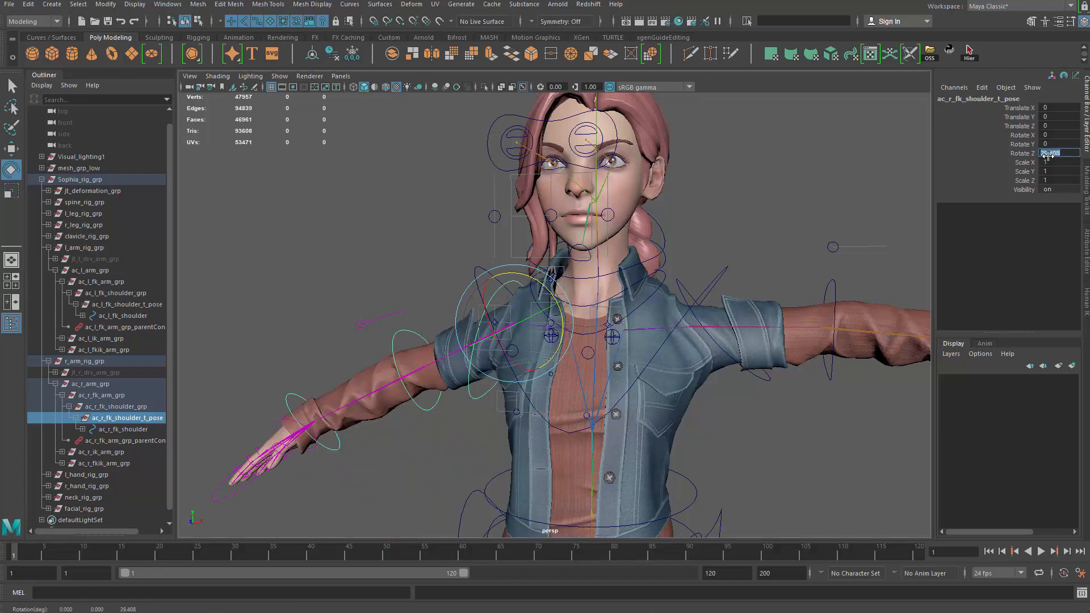
{"action": "type", "text": "0"}
{"action": "key", "text": "Return"}
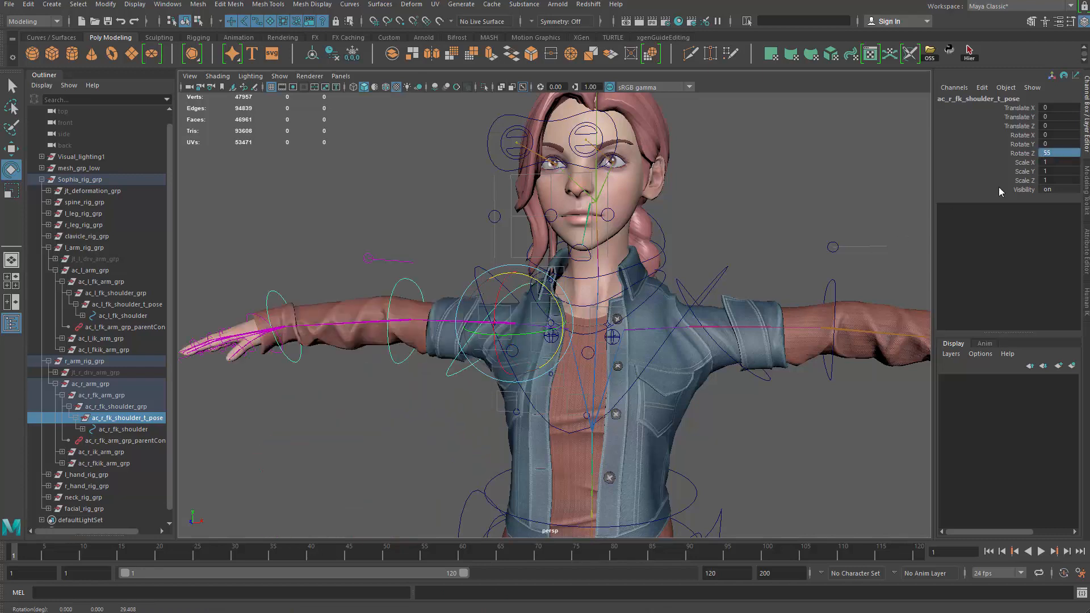
{"action": "scroll", "coordinate": [398, 390], "scroll_direction": "down", "scroll_amount": 3}
{"action": "key", "text": "q"}
{"action": "left_click", "coordinate": [420, 397]}
{"action": "scroll", "coordinate": [631, 378], "scroll_direction": "up", "scroll_amount": 3}
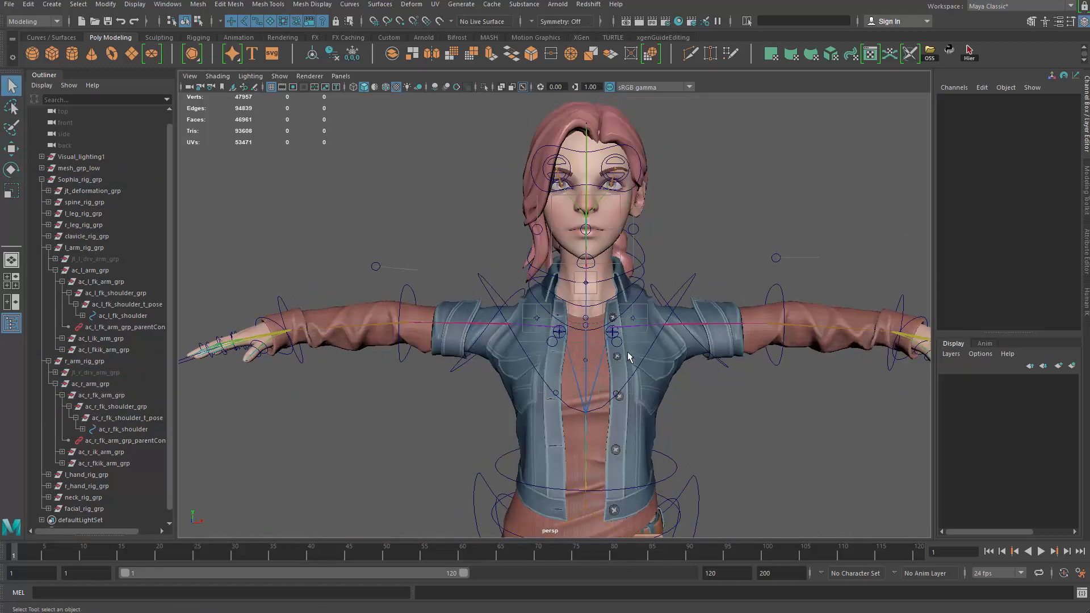
Inspect the left clavicle control and examine both raised arms from several angles
{"action": "left_click", "coordinate": [619, 333]}
{"action": "left_click_drag", "start_coordinate": [619, 333], "coordinate": [657, 340], "text": "alt"}
{"action": "key", "text": "e"}
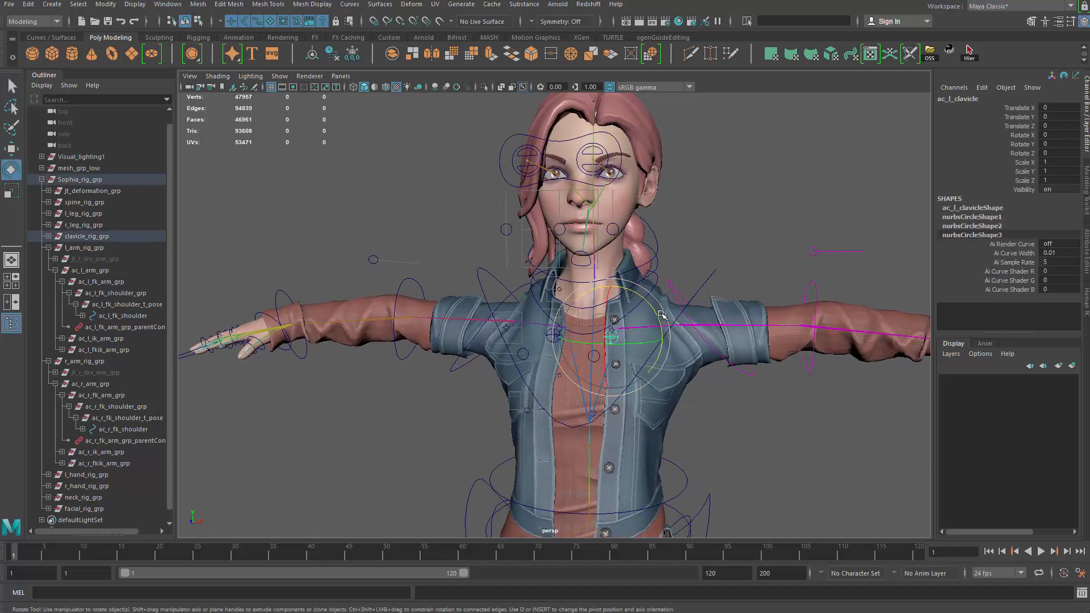
{"action": "left_click", "coordinate": [767, 402]}
{"action": "mouse_move", "coordinate": [767, 401]}
{"action": "left_mouse_down", "text": "alt"}
{"action": "mouse_move", "coordinate": [691, 388]}
{"action": "mouse_move", "coordinate": [761, 358]}
{"action": "mouse_move", "coordinate": [619, 375]}
{"action": "mouse_move", "coordinate": [678, 375]}
{"action": "mouse_move", "coordinate": [749, 402]}
{"action": "left_mouse_up", "text": "alt"}
{"action": "right_click_drag", "start_coordinate": [750, 402], "coordinate": [544, 402], "text": "alt"}
{"action": "left_click_drag", "start_coordinate": [544, 401], "coordinate": [540, 429], "text": "alt"}
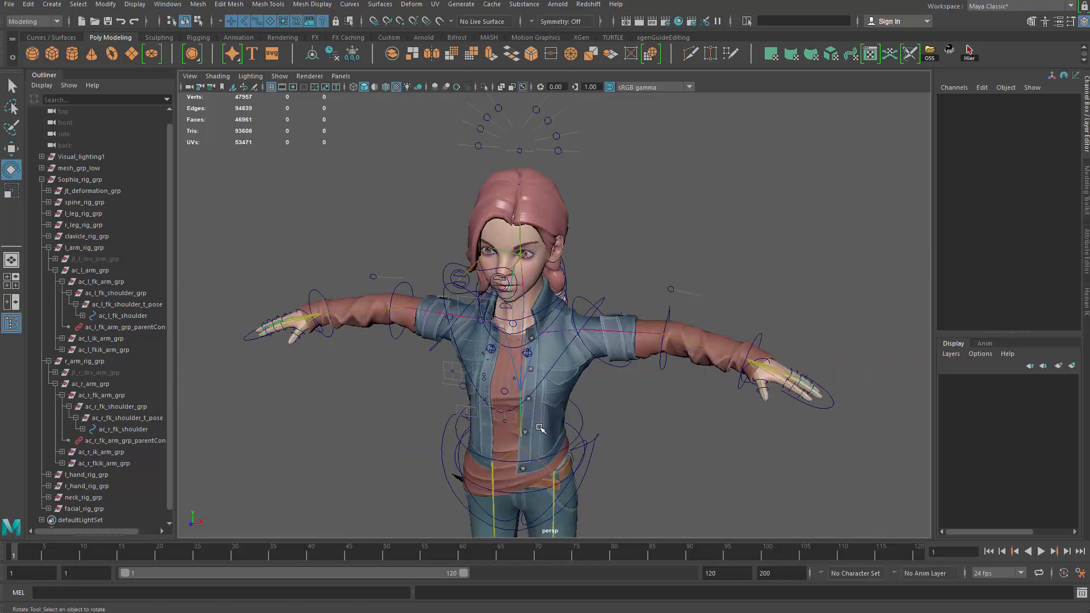
{"action": "right_click_drag", "start_coordinate": [548, 374], "coordinate": [573, 364], "text": "alt"}
{"action": "left_click_drag", "start_coordinate": [573, 363], "coordinate": [543, 339], "text": "alt"}
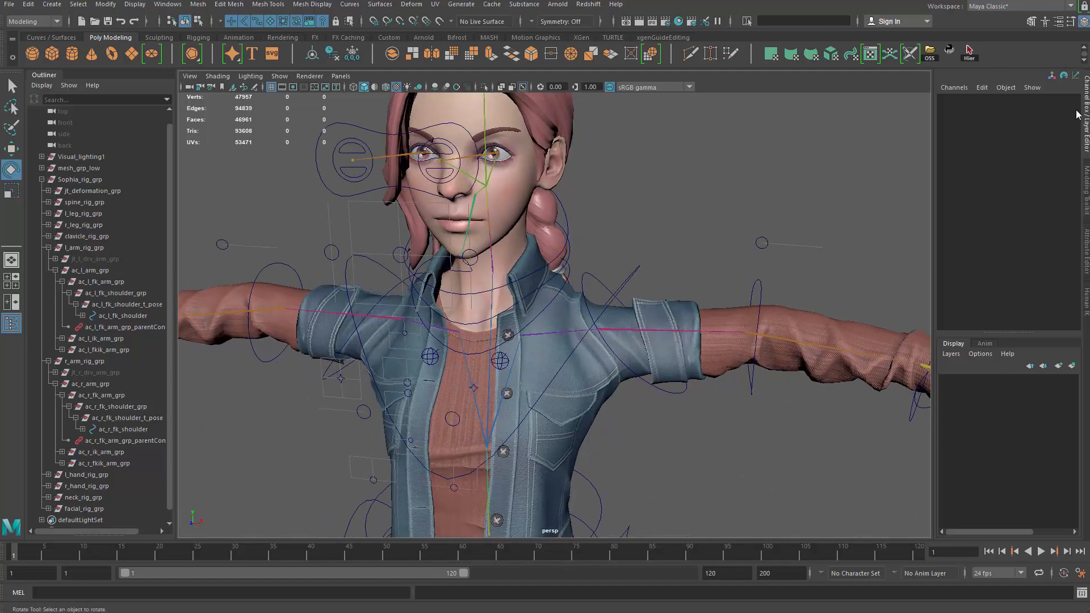
Bring up the HumanIK definition, select the jt_l_clavicle joint and check the left shoulder's bone slots
{"action": "left_click", "coordinate": [1045, 21]}
{"action": "scroll", "coordinate": [544, 341], "scroll_direction": "up", "scroll_amount": 3}
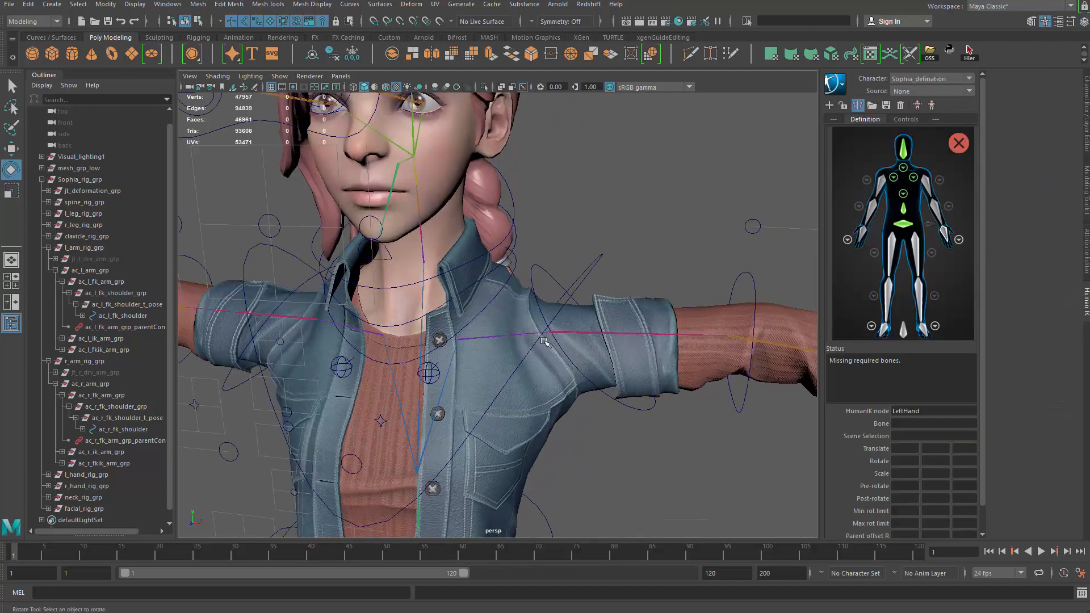
{"action": "left_click", "coordinate": [506, 332]}
{"action": "key", "text": "q"}
{"action": "left_click", "coordinate": [492, 339]}
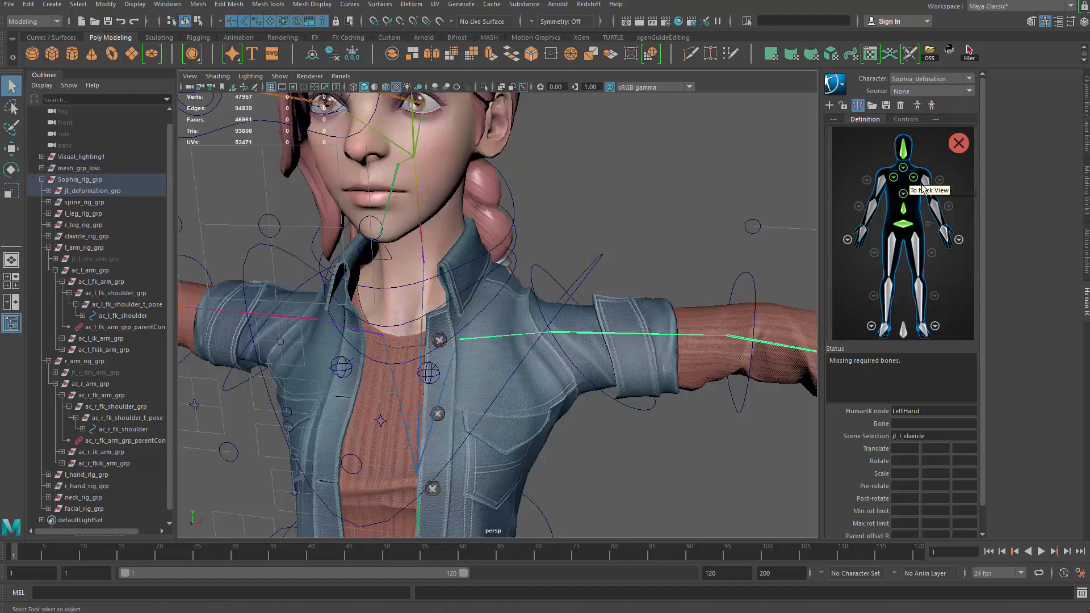
{"action": "scroll", "coordinate": [916, 183], "scroll_direction": "up", "scroll_amount": 4}
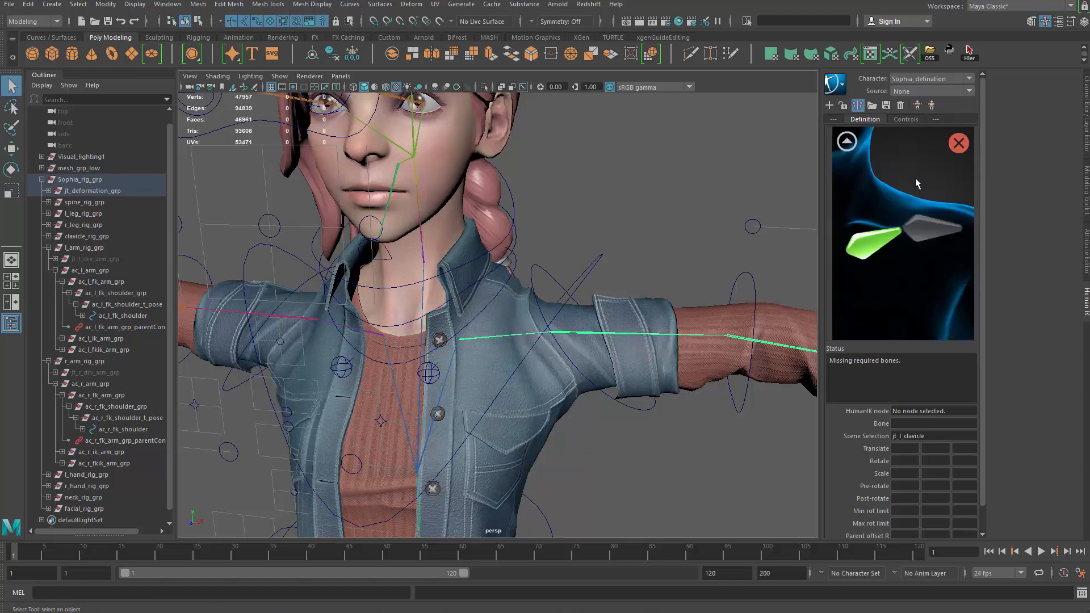
{"action": "left_click", "coordinate": [846, 143]}
Assign the jt_l_shoulder joint to LeftArm and the jt_l_elbow joint to LeftForeArm in the HumanIK definition
{"action": "left_click", "coordinate": [604, 333]}
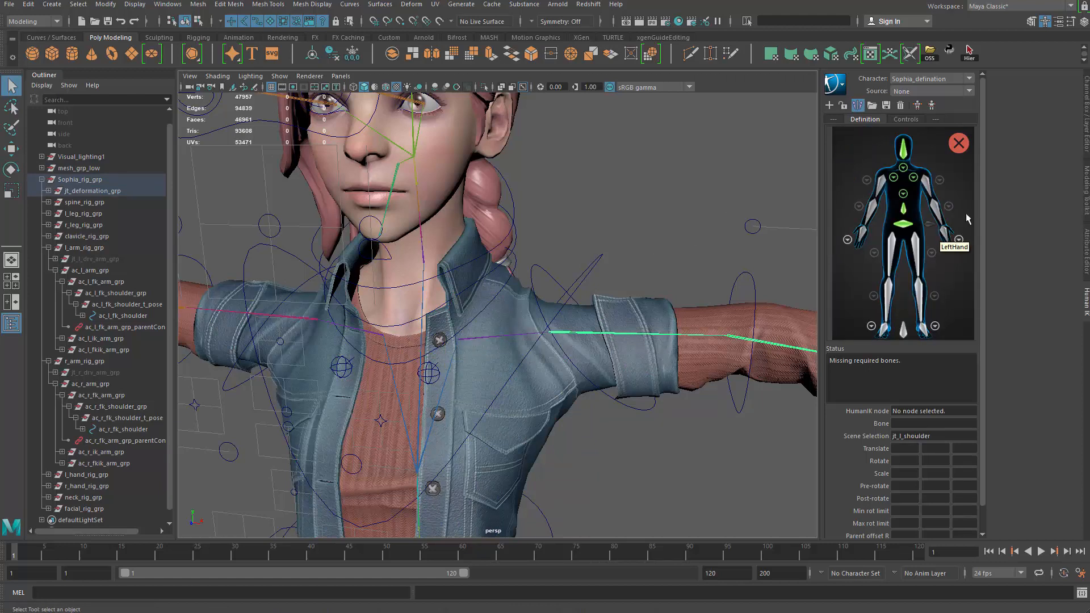
{"action": "right_click", "coordinate": [942, 192]}
{"action": "left_click", "coordinate": [965, 193]}
{"action": "left_click", "coordinate": [733, 337]}
{"action": "right_click", "coordinate": [938, 207]}
{"action": "left_click", "coordinate": [960, 211]}
Assign the jt_l_wrist joint to the LeftHand node of the HumanIK definition
{"action": "middle_click_drag", "start_coordinate": [662, 332], "coordinate": [493, 326], "text": "alt"}
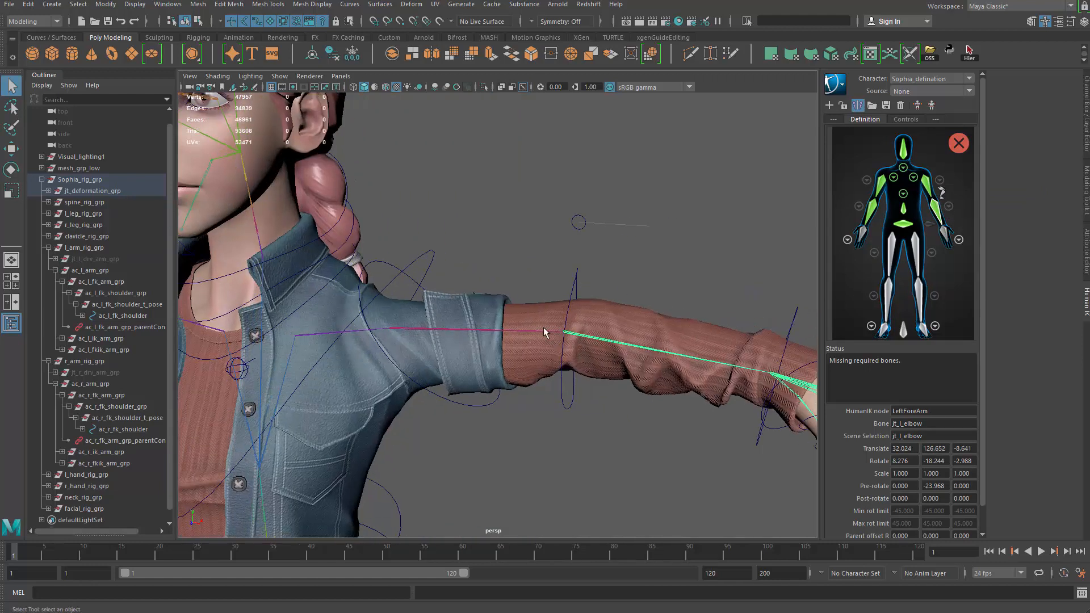
{"action": "middle_click_drag", "start_coordinate": [745, 364], "coordinate": [656, 353], "text": "alt"}
{"action": "left_click", "coordinate": [689, 372]}
{"action": "right_click", "coordinate": [943, 230]}
{"action": "left_click", "coordinate": [965, 234]}
{"action": "middle_click_drag", "start_coordinate": [589, 358], "coordinate": [586, 300], "text": "alt"}
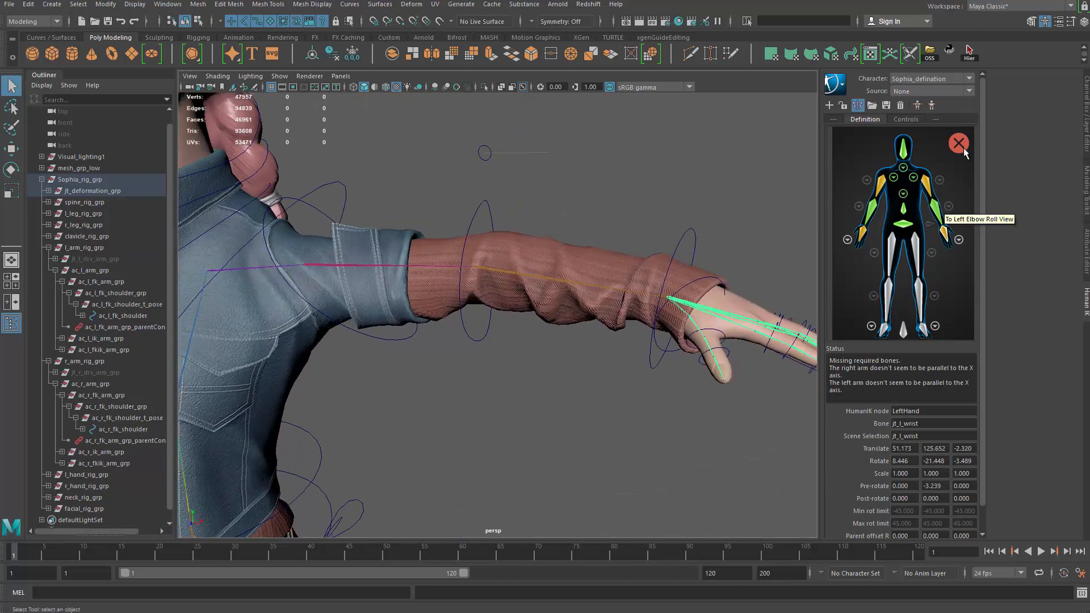
Show the left hand's detail in the HumanIK definition and assign ac_l_drv_thumb_01 to the thumb's first bone
{"action": "scroll", "coordinate": [468, 276], "scroll_direction": "down", "scroll_amount": 3}
{"action": "left_click_drag", "start_coordinate": [468, 276], "coordinate": [541, 321], "text": "alt"}
{"action": "key", "text": "f"}
{"action": "left_click_drag", "start_coordinate": [632, 283], "coordinate": [767, 245], "text": "alt"}
{"action": "left_click", "coordinate": [968, 244]}
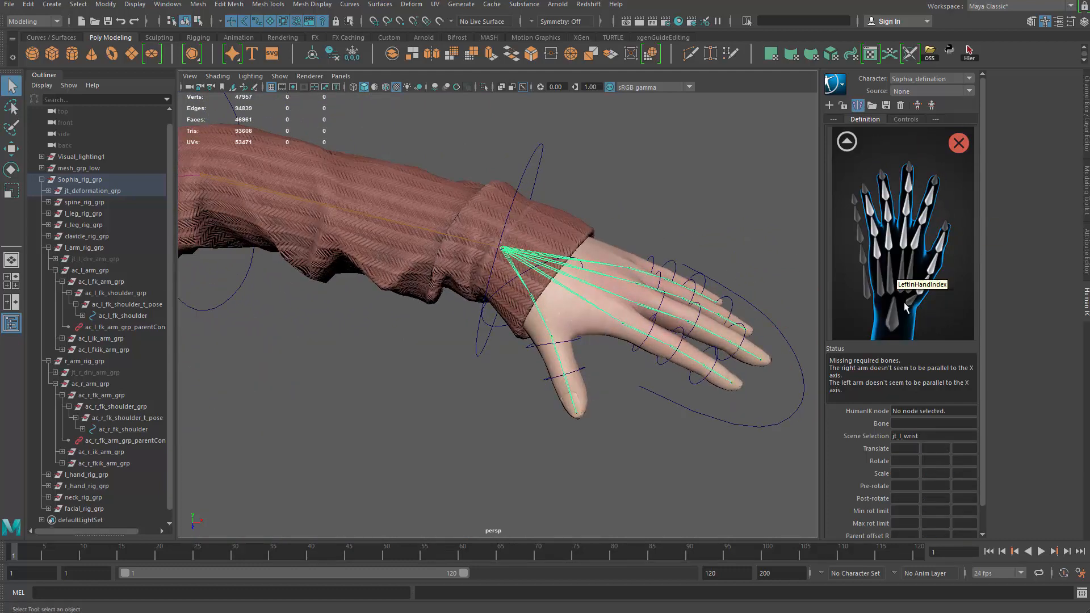
{"action": "left_click_drag", "start_coordinate": [562, 341], "coordinate": [587, 349], "text": "alt"}
{"action": "left_click_drag", "start_coordinate": [459, 349], "coordinate": [573, 430], "text": "alt"}
{"action": "left_click", "coordinate": [530, 342]}
{"action": "key", "text": "f"}
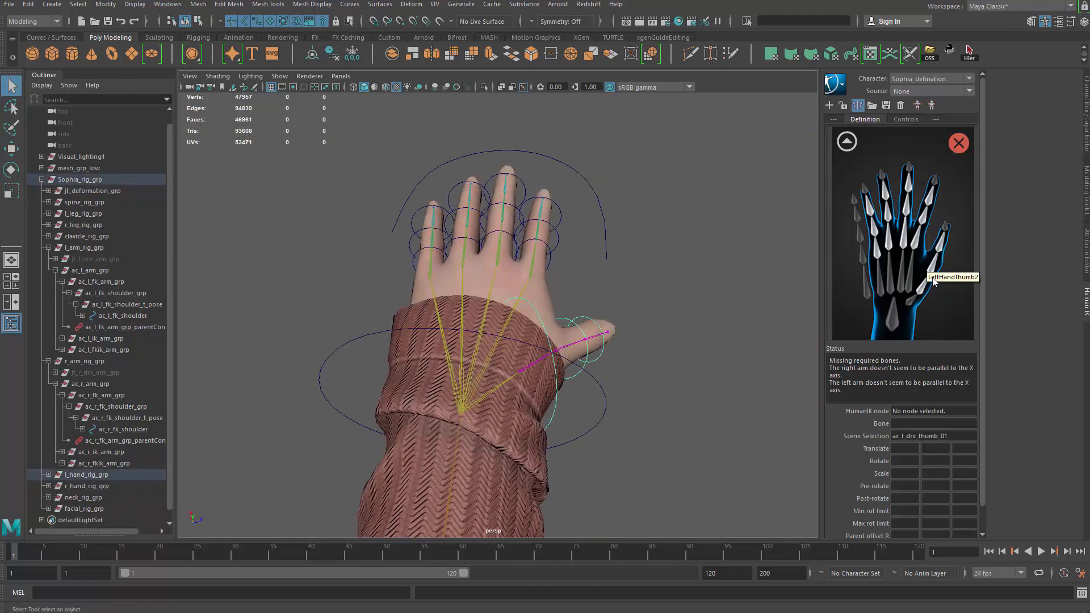
{"action": "right_click", "coordinate": [923, 294]}
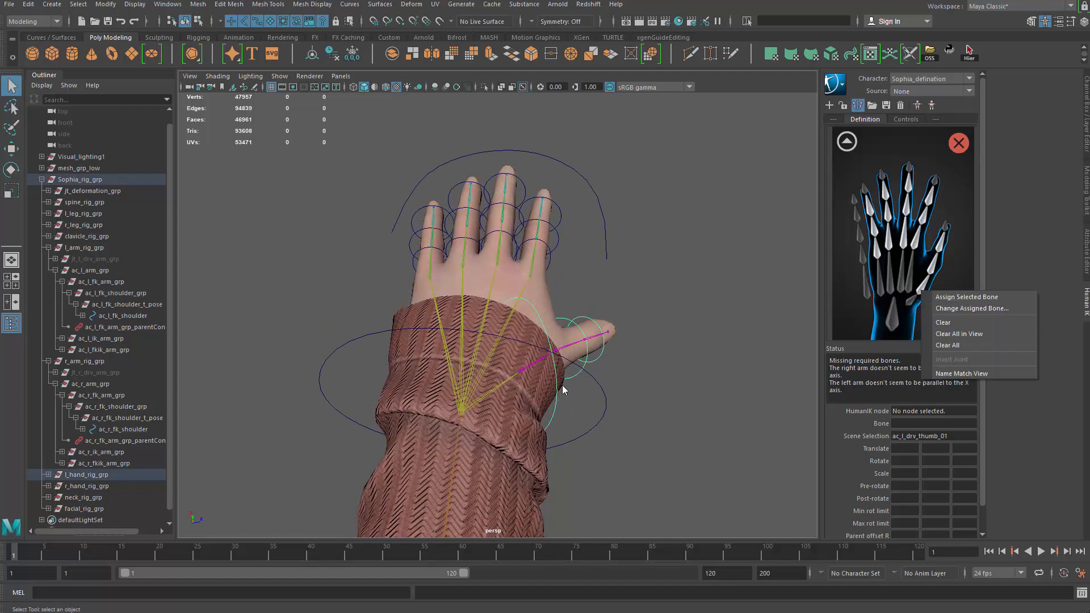
{"action": "left_click", "coordinate": [967, 297]}
Assign ac_l_fk_thumb_02 to LeftHandThumb2 and ac_l_fk_thumb_03 to LeftHandThumb3
{"action": "left_click_drag", "start_coordinate": [671, 325], "coordinate": [624, 376], "text": "alt"}
{"action": "left_click", "coordinate": [571, 397]}
{"action": "right_click", "coordinate": [934, 266]}
{"action": "left_click", "coordinate": [978, 270]}
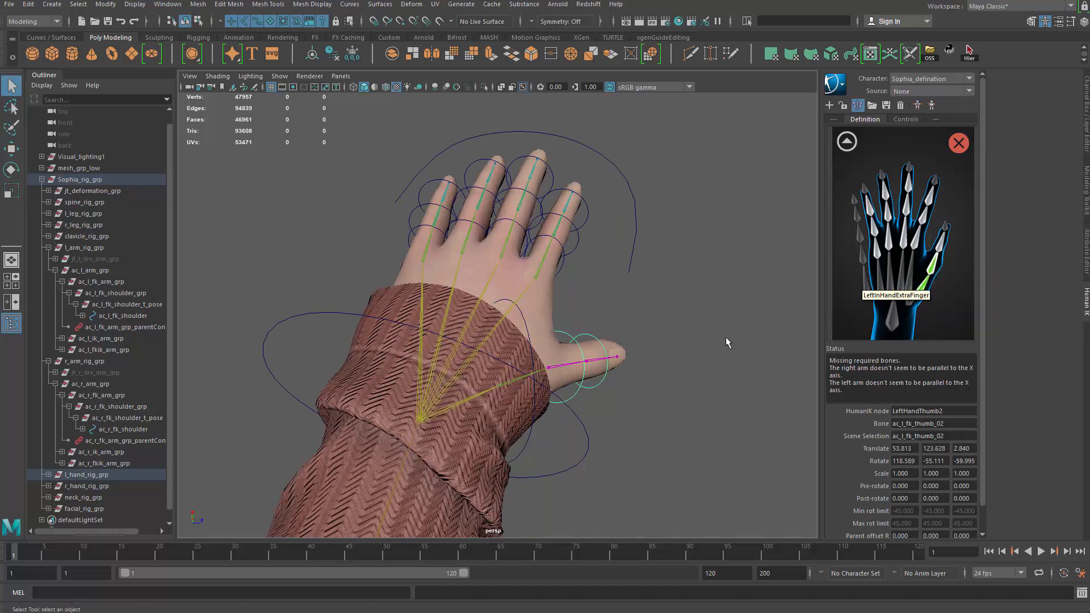
{"action": "left_click_drag", "start_coordinate": [770, 328], "coordinate": [612, 404], "text": "alt"}
{"action": "left_click", "coordinate": [590, 401]}
{"action": "right_click", "coordinate": [942, 249]}
{"action": "left_click", "coordinate": [982, 254]}
Assign the left index finger's base control ac_l_fk_index_01 to LeftHandIndex1
{"action": "left_click_drag", "start_coordinate": [558, 278], "coordinate": [618, 355], "text": "alt"}
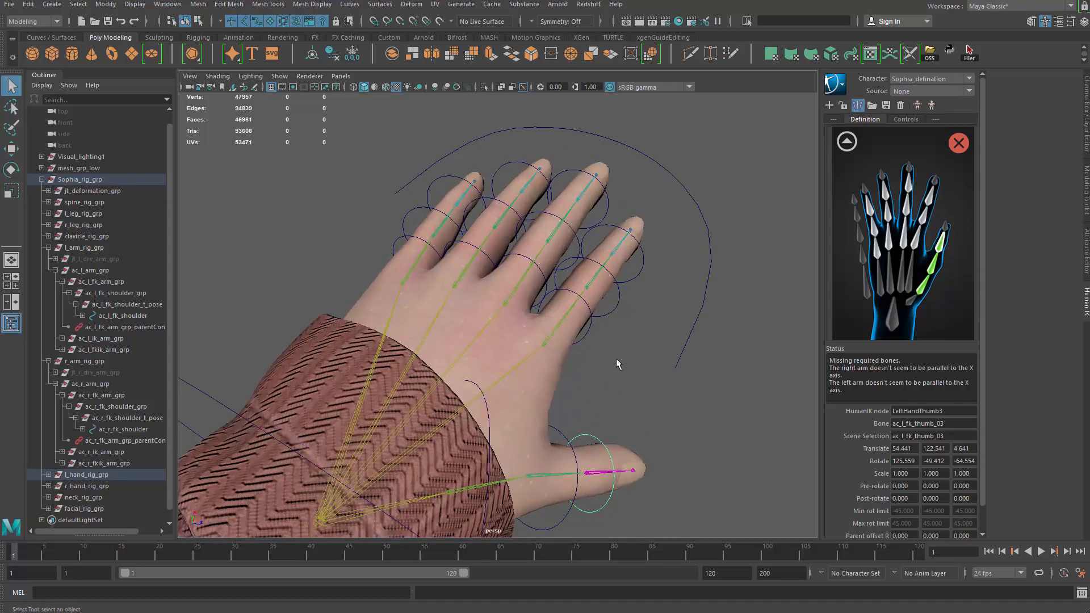
{"action": "left_click", "coordinate": [616, 358]}
{"action": "left_click", "coordinate": [591, 334]}
{"action": "left_click", "coordinate": [599, 340]}
{"action": "left_click", "coordinate": [593, 337]}
{"action": "right_click", "coordinate": [923, 248]}
{"action": "left_click", "coordinate": [965, 250]}
Assign the left index finger's second and third FK controls to LeftHandIndex2 and LeftHandIndex3
{"action": "left_click_drag", "start_coordinate": [625, 332], "coordinate": [619, 394], "text": "alt"}
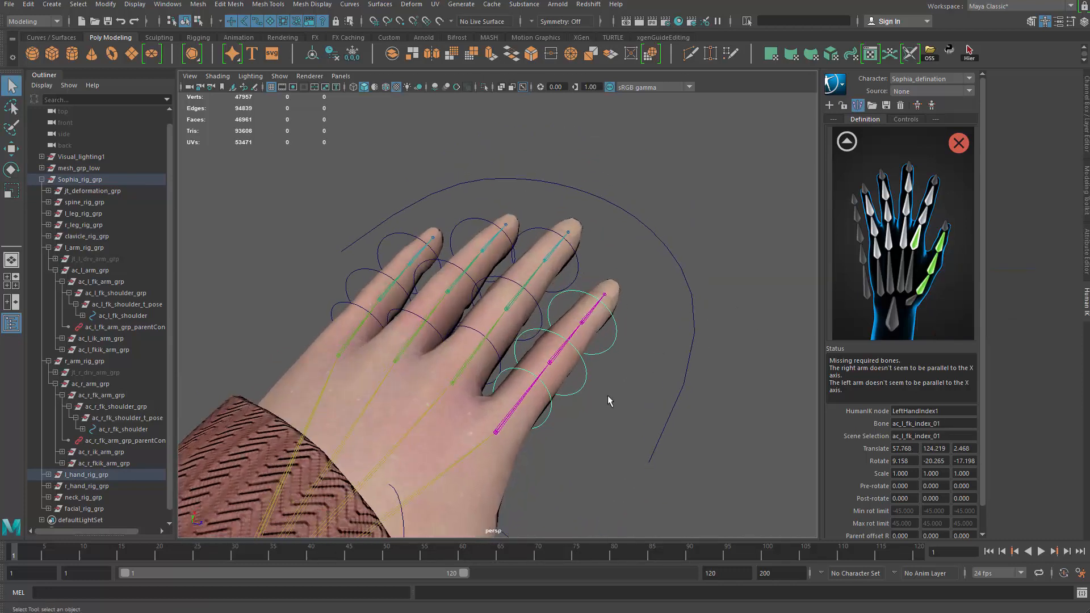
{"action": "left_click", "coordinate": [577, 381]}
{"action": "right_click", "coordinate": [937, 219]}
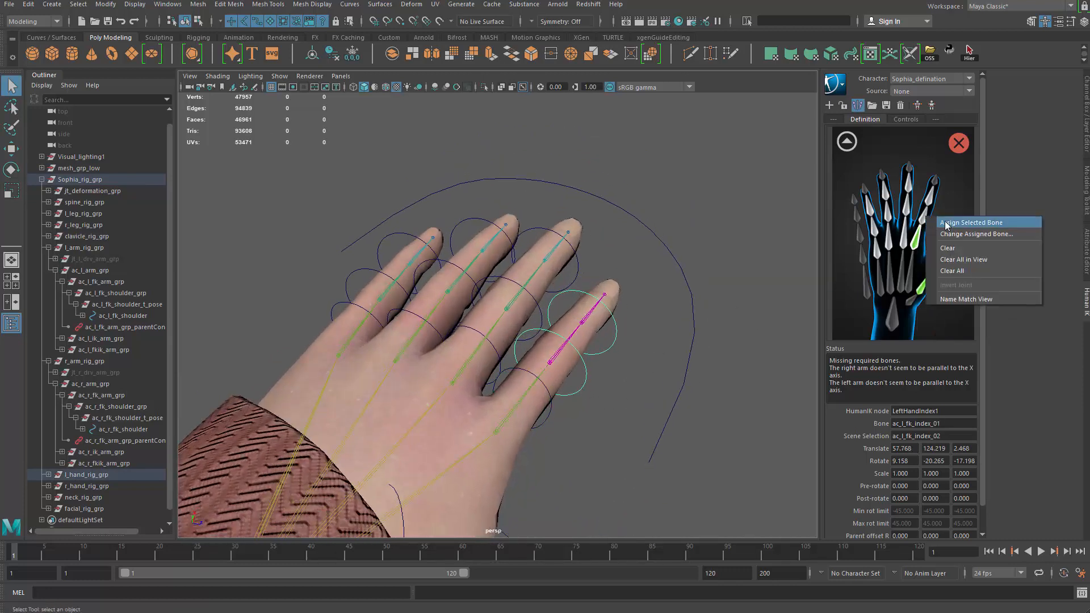
{"action": "left_click", "coordinate": [946, 225]}
{"action": "left_click_drag", "start_coordinate": [625, 341], "coordinate": [610, 382], "text": "alt"}
{"action": "left_click", "coordinate": [610, 383]}
{"action": "right_click", "coordinate": [925, 199]}
{"action": "left_click", "coordinate": [965, 204]}
Assign the left middle finger's FK controls 01, 02 and 03 to LeftHandMiddle1, LeftHandMiddle2 and LeftHandMiddle3
{"action": "mouse_move", "coordinate": [602, 341]}
{"action": "left_mouse_down", "text": "alt"}
{"action": "mouse_move", "coordinate": [539, 338]}
{"action": "mouse_move", "coordinate": [577, 367]}
{"action": "mouse_move", "coordinate": [591, 357]}
{"action": "left_mouse_up", "text": "alt"}
{"action": "left_click", "coordinate": [578, 369]}
{"action": "right_click", "coordinate": [903, 241]}
{"action": "left_click", "coordinate": [943, 246]}
{"action": "left_click_drag", "start_coordinate": [555, 297], "coordinate": [652, 323], "text": "alt"}
{"action": "left_click", "coordinate": [643, 321]}
{"action": "right_click", "coordinate": [908, 211]}
{"action": "left_click", "coordinate": [939, 222]}
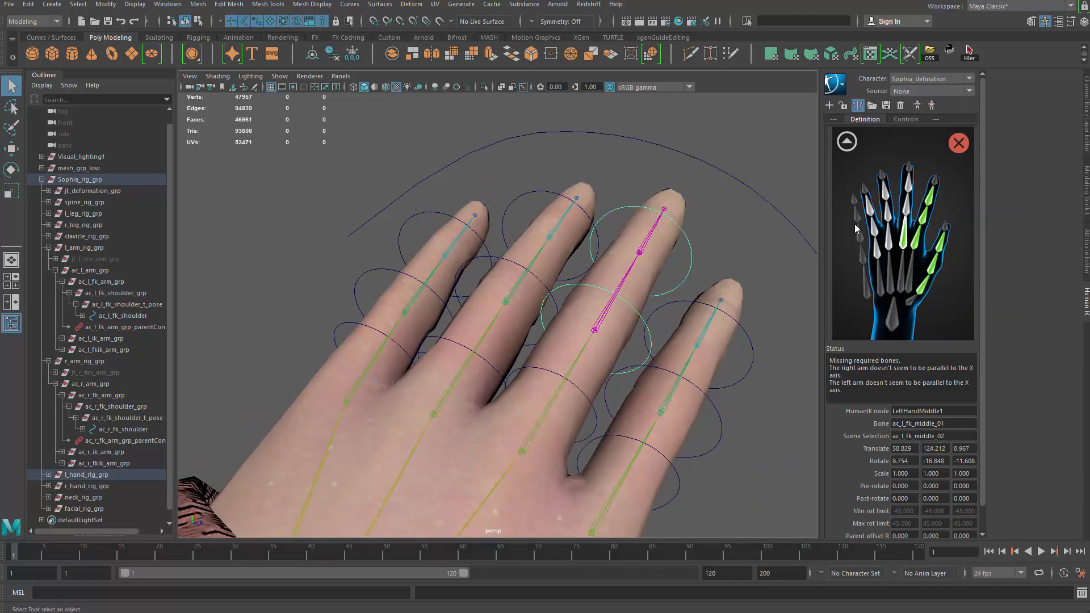
{"action": "left_click_drag", "start_coordinate": [675, 309], "coordinate": [696, 318], "text": "alt"}
{"action": "left_click", "coordinate": [636, 278]}
{"action": "right_click", "coordinate": [909, 193]}
{"action": "left_click", "coordinate": [954, 210]}
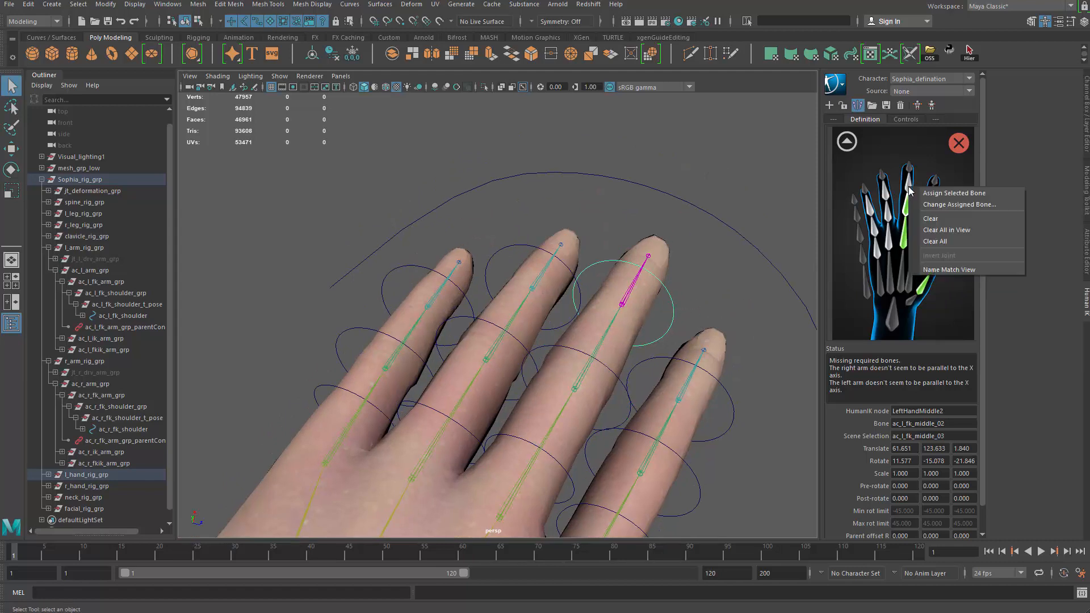
Assign the left ring finger's FK controls 01, 02 and 03 to LeftHandRing1, LeftHandRing2 and LeftHandRing3
{"action": "left_click_drag", "start_coordinate": [568, 286], "coordinate": [543, 416], "text": "alt"}
{"action": "left_click", "coordinate": [689, 358]}
{"action": "right_click", "coordinate": [907, 246]}
{"action": "left_click", "coordinate": [906, 246]}
{"action": "left_click", "coordinate": [600, 331]}
{"action": "right_click", "coordinate": [888, 215]}
{"action": "left_click", "coordinate": [908, 222]}
{"action": "left_click", "coordinate": [627, 261]}
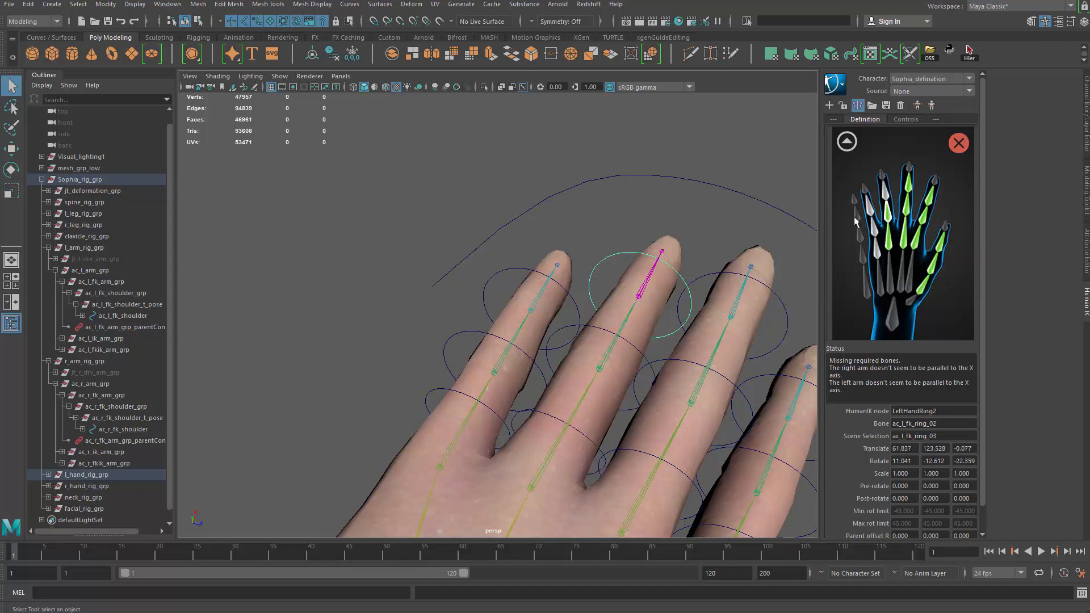
{"action": "right_click", "coordinate": [882, 197]}
{"action": "left_click", "coordinate": [908, 200]}
Assign ac_l_fk_pinkie_01 to LeftHandPinky1 and ac_l_fk_pinkie_02 to LeftHandPinky2
{"action": "left_click", "coordinate": [426, 388]}
{"action": "right_click", "coordinate": [878, 248]}
{"action": "left_click", "coordinate": [908, 252]}
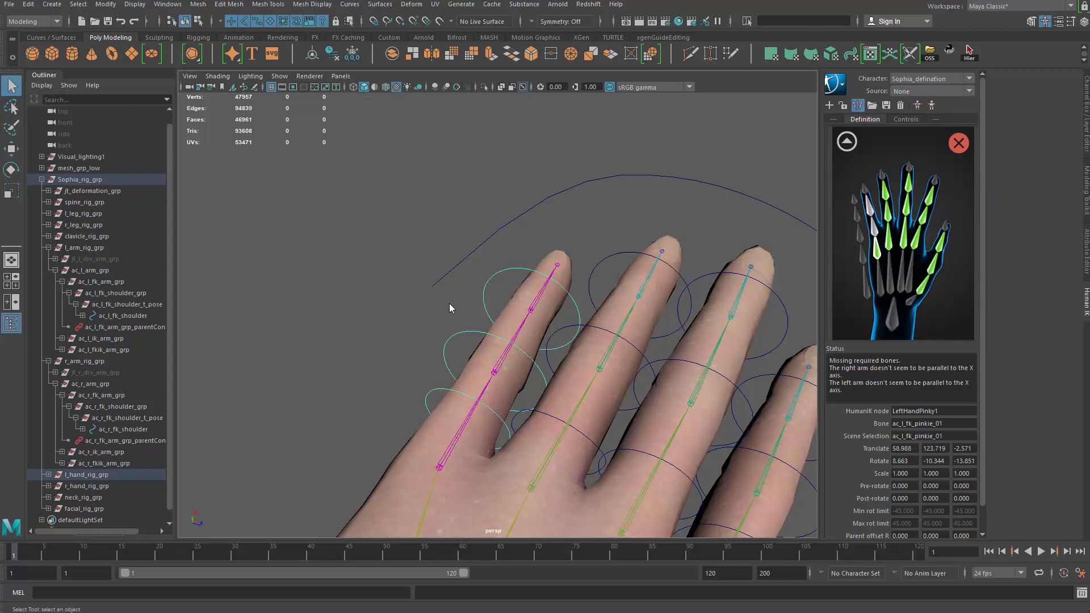
{"action": "left_click", "coordinate": [523, 380]}
{"action": "left_click", "coordinate": [443, 320]}
{"action": "left_click_drag", "start_coordinate": [443, 319], "coordinate": [500, 378]}
{"action": "right_click", "coordinate": [872, 225]}
{"action": "left_click", "coordinate": [909, 232]}
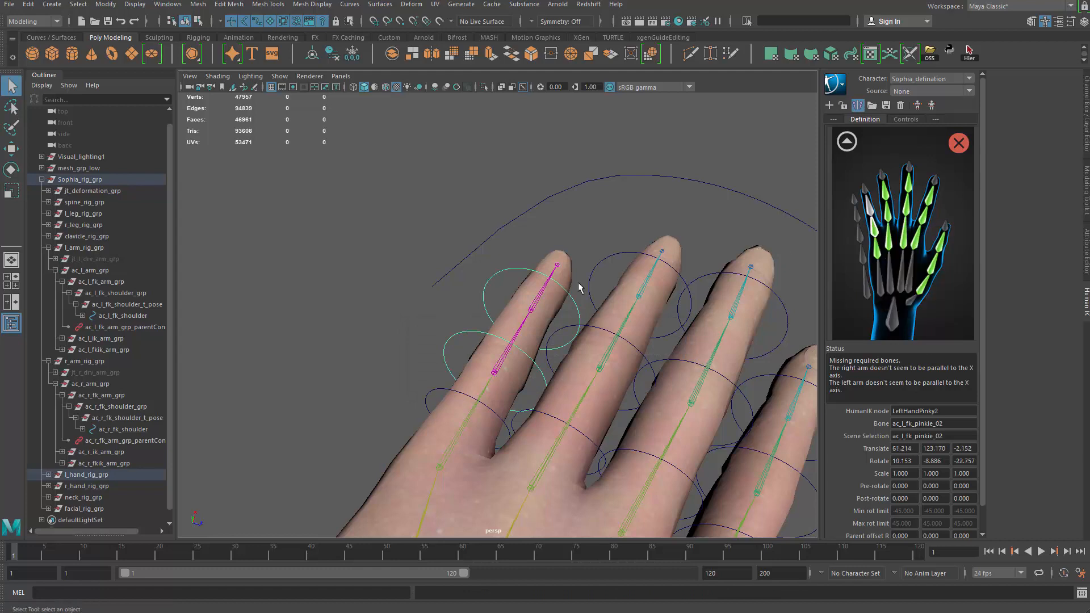
Assign ac_l_fk_pinkie_03 to the left pinky's third bone and return to the full-body definition
{"action": "left_click_drag", "start_coordinate": [477, 263], "coordinate": [548, 329]}
{"action": "right_click", "coordinate": [869, 206]}
{"action": "left_click", "coordinate": [909, 211]}
{"action": "left_click_drag", "start_coordinate": [746, 303], "coordinate": [499, 257], "text": "alt"}
{"action": "left_click", "coordinate": [847, 141]}
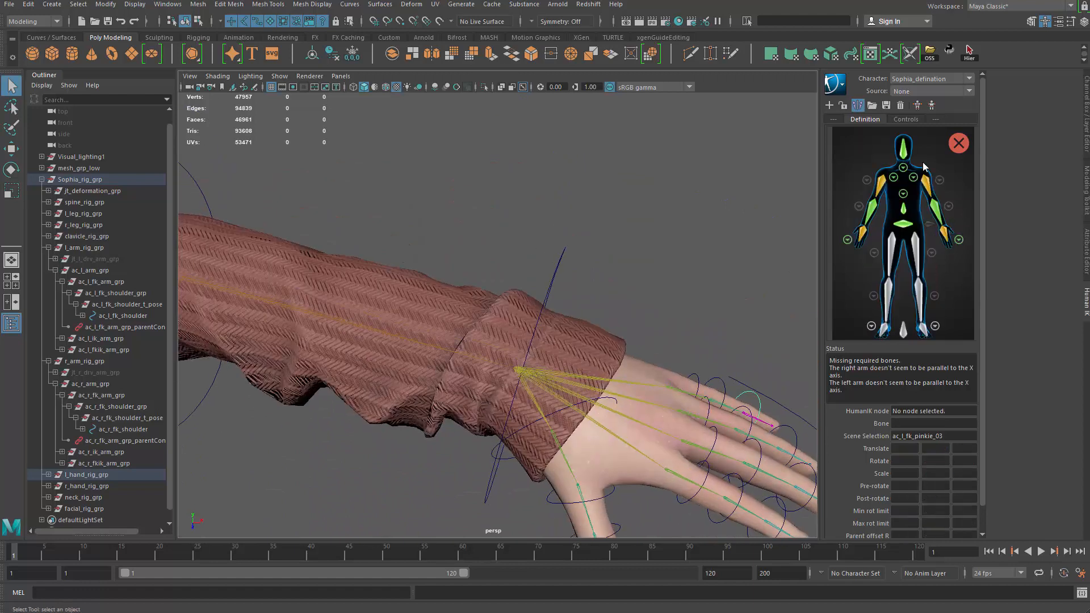
Examine the right hand's finger assignments in the HumanIK definition alongside the right thumb control in the scene
{"action": "left_click", "coordinate": [846, 239]}
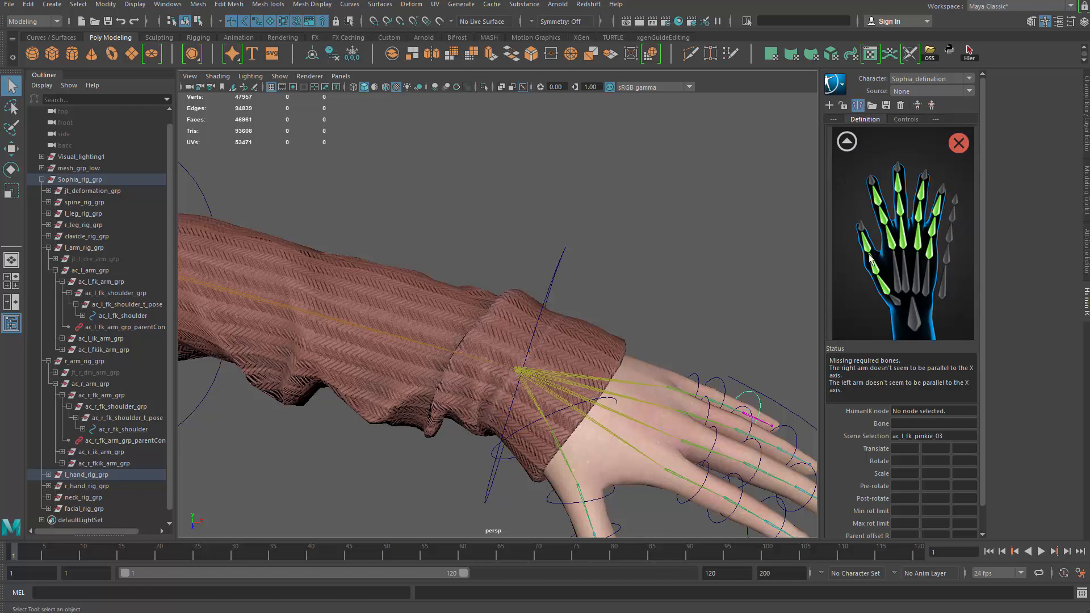
{"action": "left_click_drag", "start_coordinate": [625, 312], "coordinate": [728, 345], "text": "alt"}
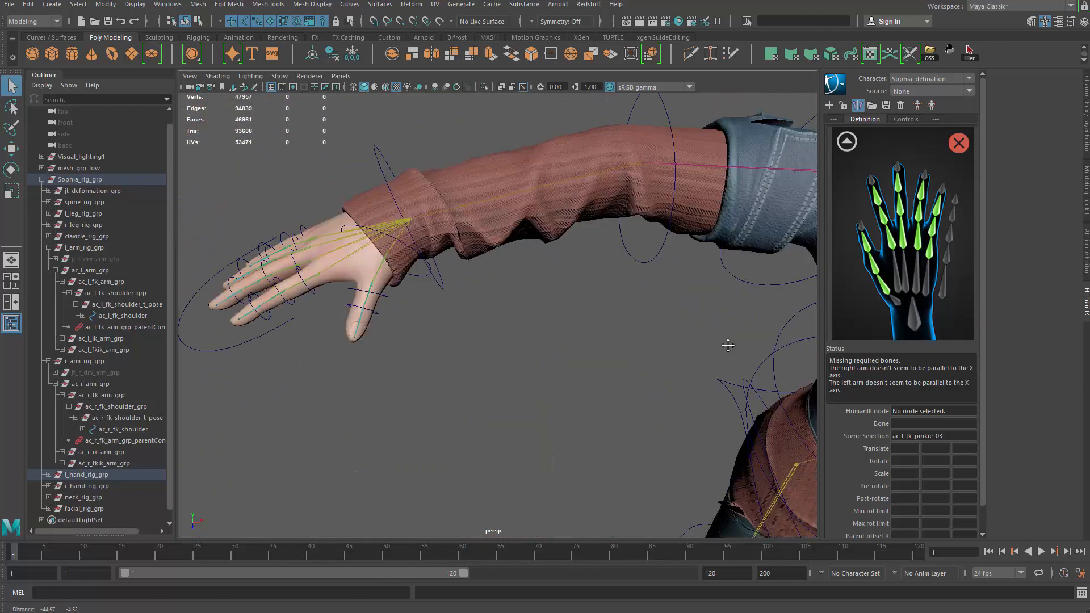
{"action": "left_click", "coordinate": [389, 299]}
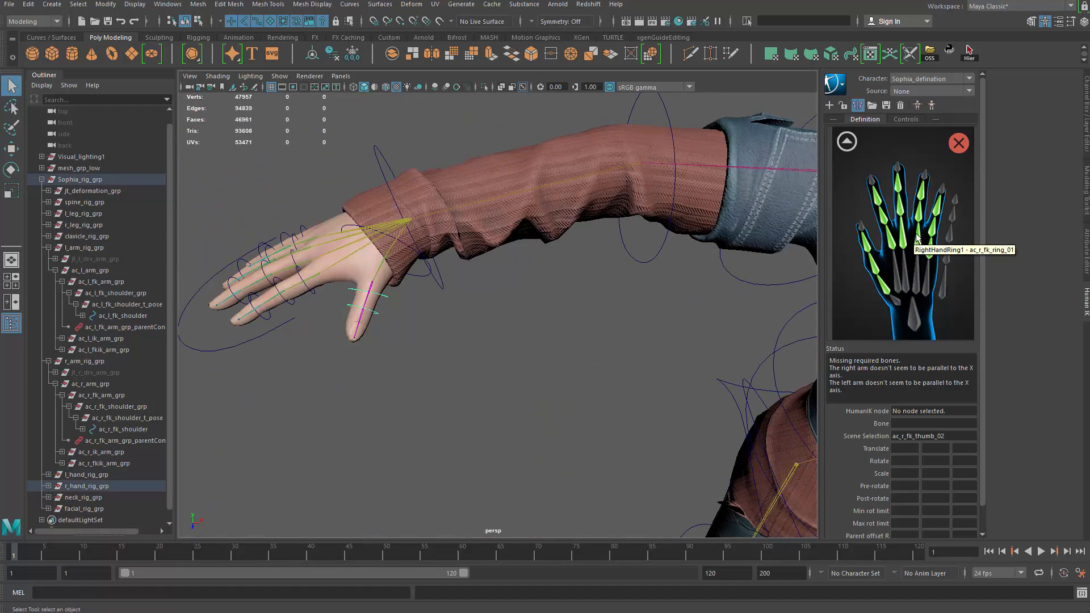
{"action": "left_click_drag", "start_coordinate": [710, 295], "coordinate": [344, 244], "text": "alt"}
{"action": "left_click", "coordinate": [847, 142]}
Assign the jt_l_thigh joint to LeftUpLeg and the jt_l_knee joint to LeftLeg
{"action": "middle_click_drag", "start_coordinate": [577, 333], "coordinate": [616, 117], "text": "alt"}
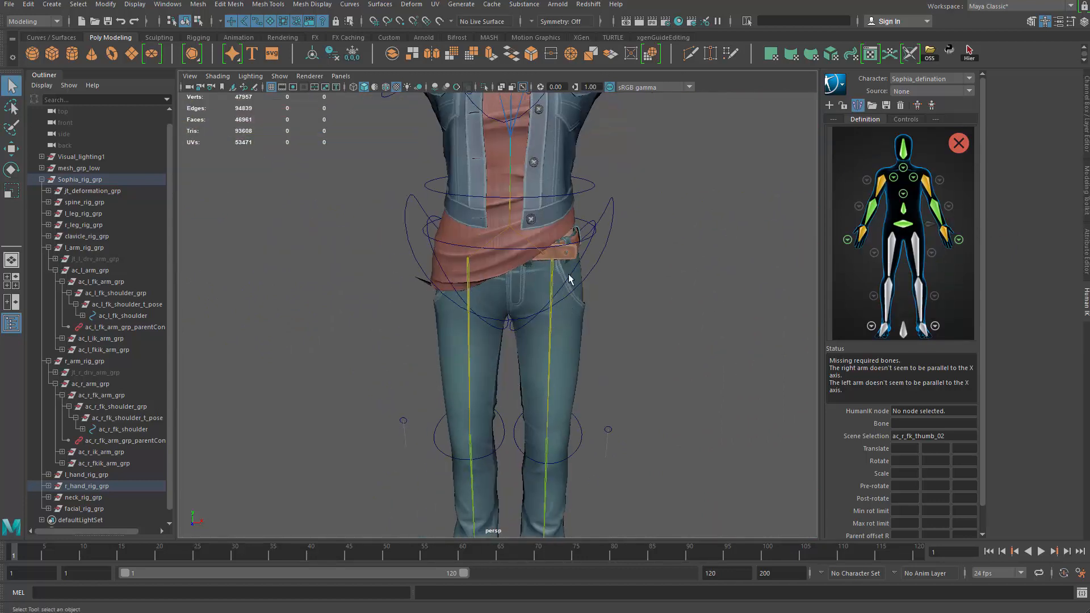
{"action": "left_click", "coordinate": [554, 275]}
{"action": "right_click", "coordinate": [916, 244]}
{"action": "left_click", "coordinate": [971, 249]}
{"action": "middle_click_drag", "start_coordinate": [559, 491], "coordinate": [556, 364], "text": "alt"}
{"action": "left_click", "coordinate": [556, 364]}
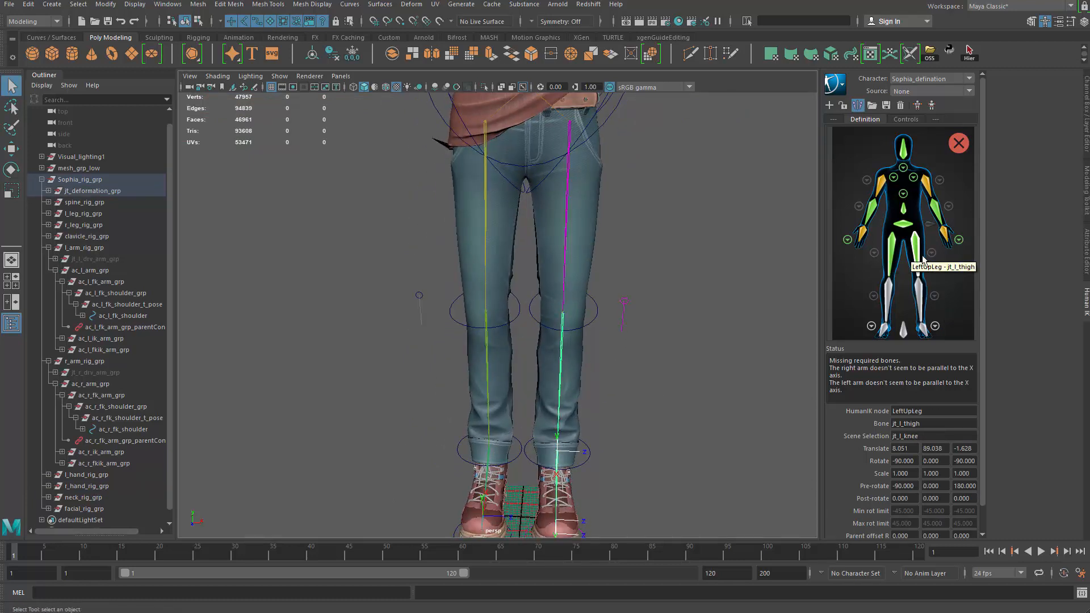
{"action": "right_click", "coordinate": [922, 284]}
{"action": "left_click", "coordinate": [977, 289]}
Assign the jt_l_ankle joint to the left foot bone of the HumanIK definition
{"action": "middle_click_drag", "start_coordinate": [570, 456], "coordinate": [583, 353], "text": "alt"}
{"action": "left_click_drag", "start_coordinate": [583, 353], "coordinate": [531, 369], "text": "alt"}
{"action": "right_click_drag", "start_coordinate": [531, 369], "coordinate": [630, 403], "text": "alt"}
{"action": "left_click", "coordinate": [705, 450]}
{"action": "right_click", "coordinate": [931, 331]}
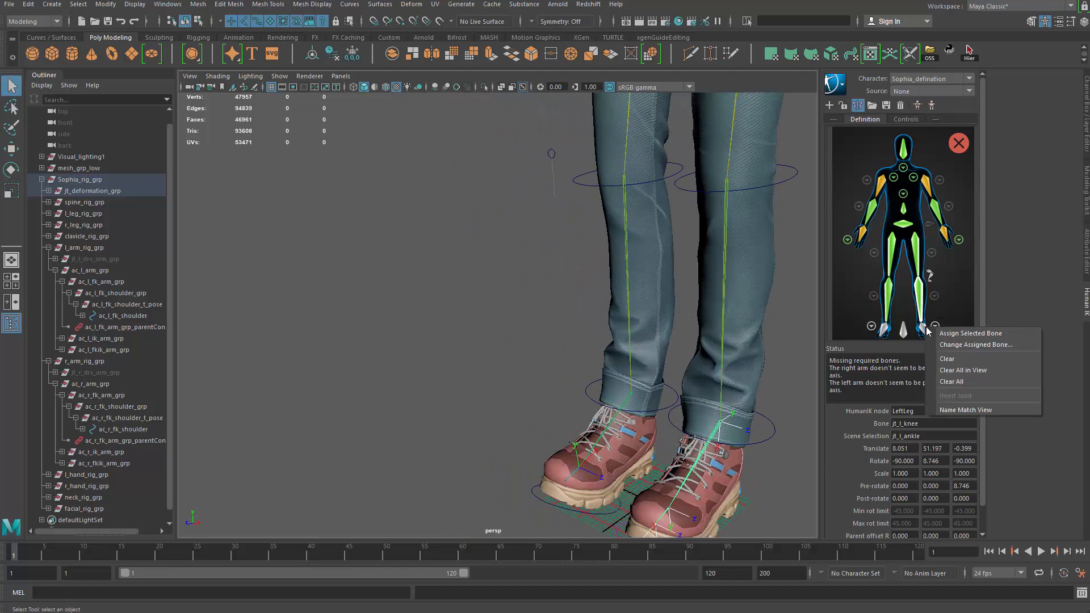
{"action": "left_click", "coordinate": [949, 335]}
Assign the jt_l_foot joint to LeftToeBase in the left foot's detail, then return to the full-body definition
{"action": "left_click", "coordinate": [936, 326]}
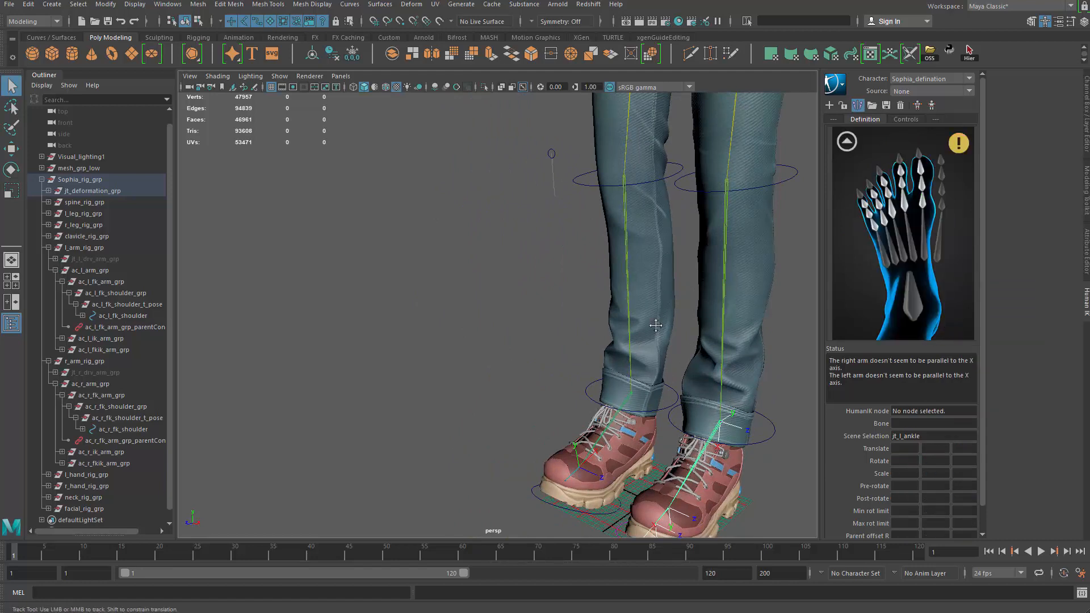
{"action": "left_click_drag", "start_coordinate": [650, 386], "coordinate": [674, 419], "text": "alt"}
{"action": "left_click", "coordinate": [673, 441]}
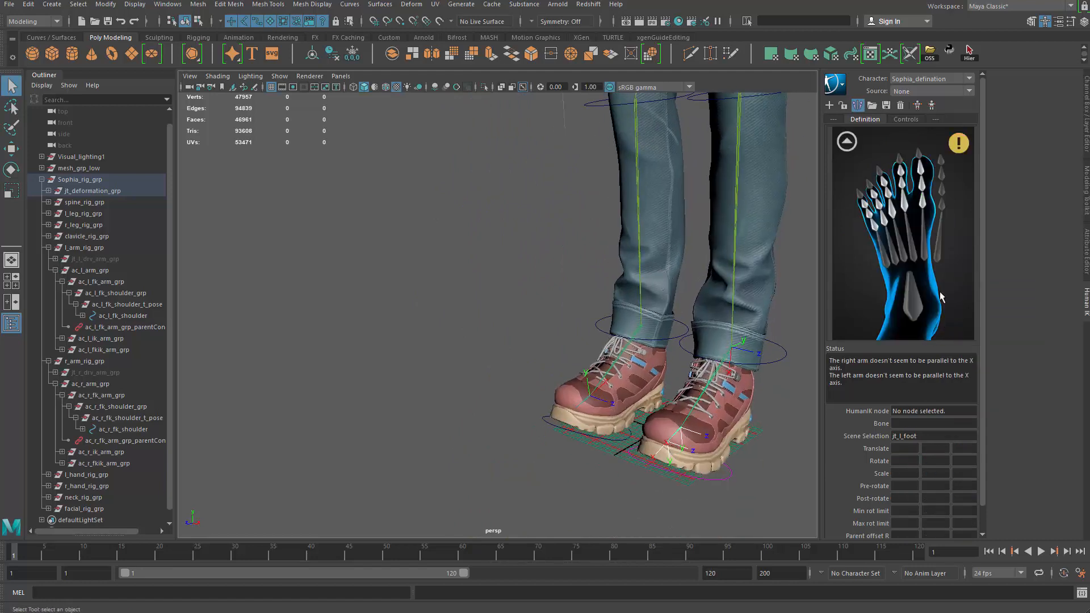
{"action": "right_click", "coordinate": [918, 296]}
{"action": "left_click", "coordinate": [932, 304]}
{"action": "right_click_drag", "start_coordinate": [620, 355], "coordinate": [571, 354], "text": "alt"}
{"action": "middle_click_drag", "start_coordinate": [572, 355], "coordinate": [563, 357], "text": "alt"}
{"action": "right_click_drag", "start_coordinate": [564, 357], "coordinate": [467, 323], "text": "alt"}
{"action": "middle_click_drag", "start_coordinate": [467, 324], "coordinate": [472, 375], "text": "alt"}
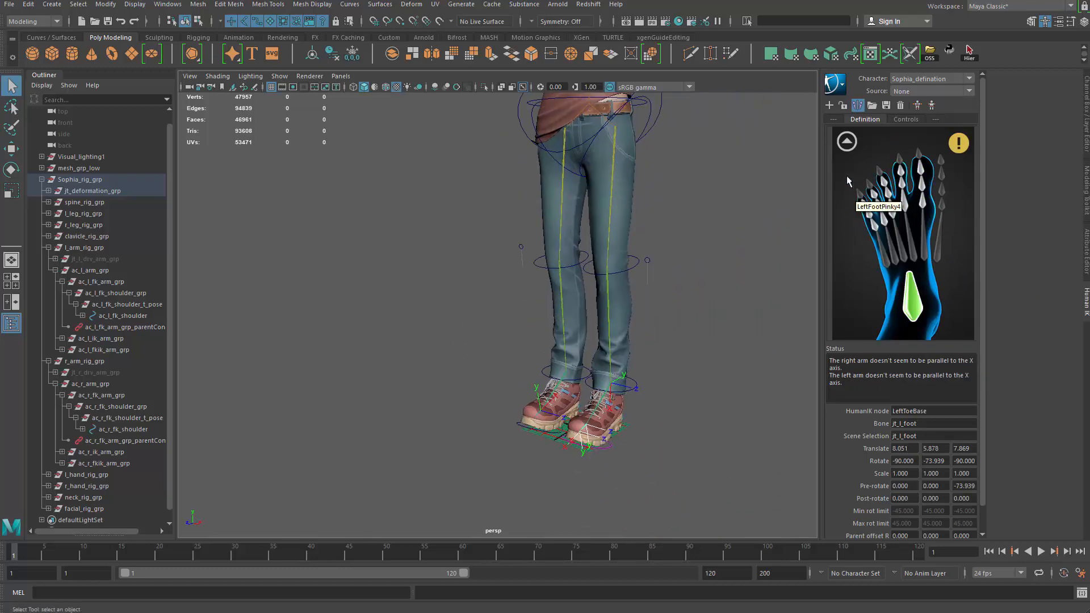
{"action": "left_click", "coordinate": [847, 141]}
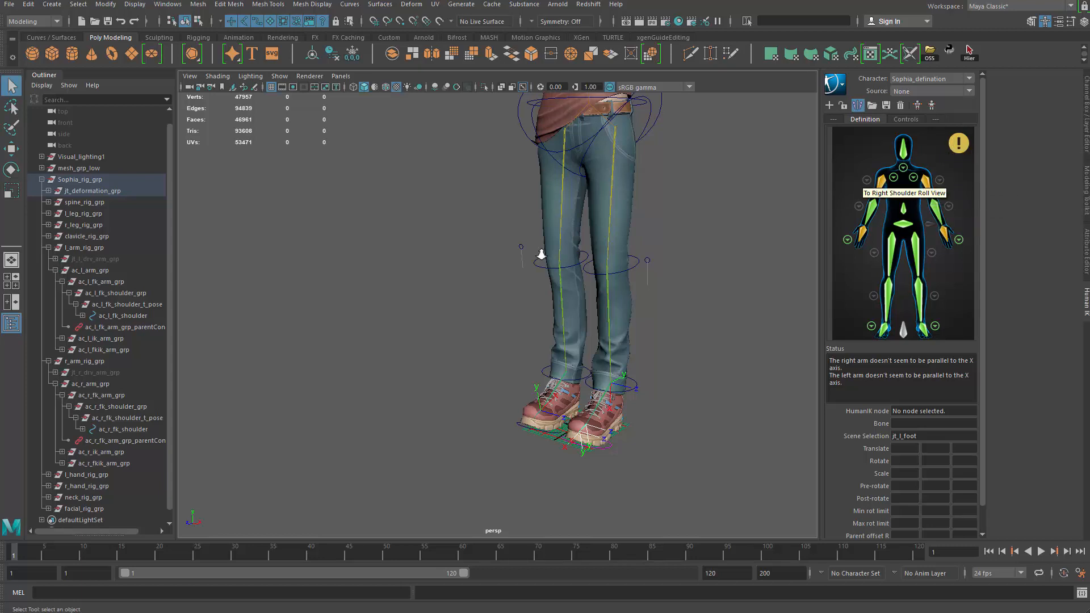
Save the scene under the new file name Sophia_Rig_discription_doen.mb, accepting the student version notice
{"action": "right_click_drag", "start_coordinate": [636, 261], "coordinate": [417, 284], "text": "alt"}
{"action": "middle_click_drag", "start_coordinate": [417, 284], "coordinate": [428, 356], "text": "alt"}
{"action": "left_click_drag", "start_coordinate": [428, 356], "coordinate": [511, 374], "text": "alt"}
{"action": "left_click", "coordinate": [690, 336]}
{"action": "mouse_move", "coordinate": [709, 290]}
{"action": "left_mouse_down", "text": "alt"}
{"action": "mouse_move", "coordinate": [686, 313]}
{"action": "mouse_move", "coordinate": [697, 306]}
{"action": "left_mouse_up", "text": "alt"}
{"action": "middle_click_drag", "start_coordinate": [681, 305], "coordinate": [687, 302], "text": "alt"}
{"action": "right_click_drag", "start_coordinate": [687, 301], "coordinate": [696, 308], "text": "alt"}
{"action": "middle_click_drag", "start_coordinate": [696, 308], "coordinate": [679, 327], "text": "alt"}
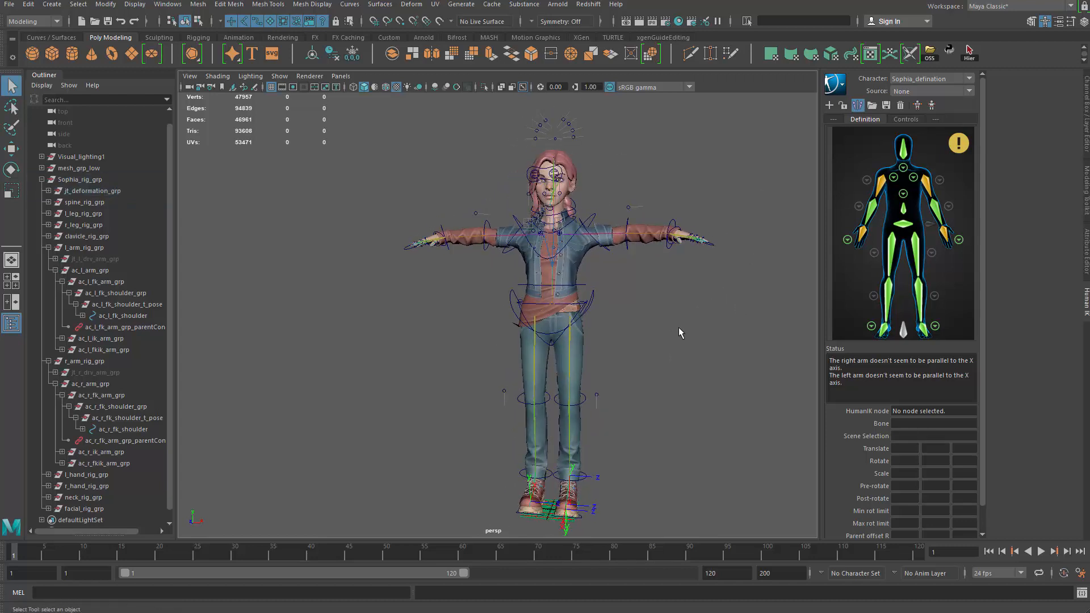
{"action": "key", "text": "ctrl+shift+s"}
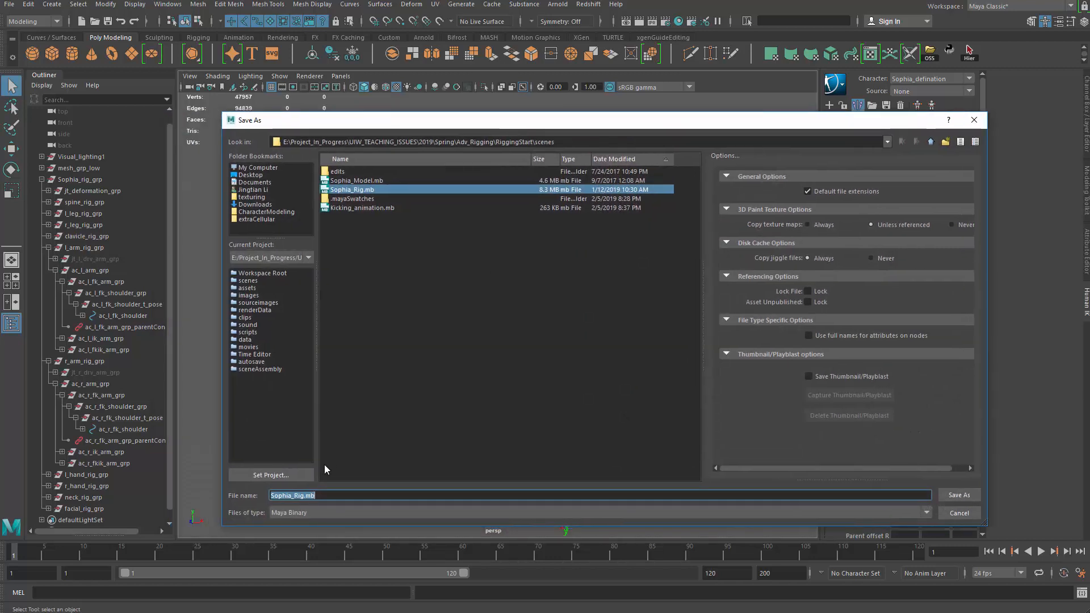
{"action": "left_click", "coordinate": [304, 495]}
{"action": "type", "text": "_di"}
{"action": "type", "text": "scrip"}
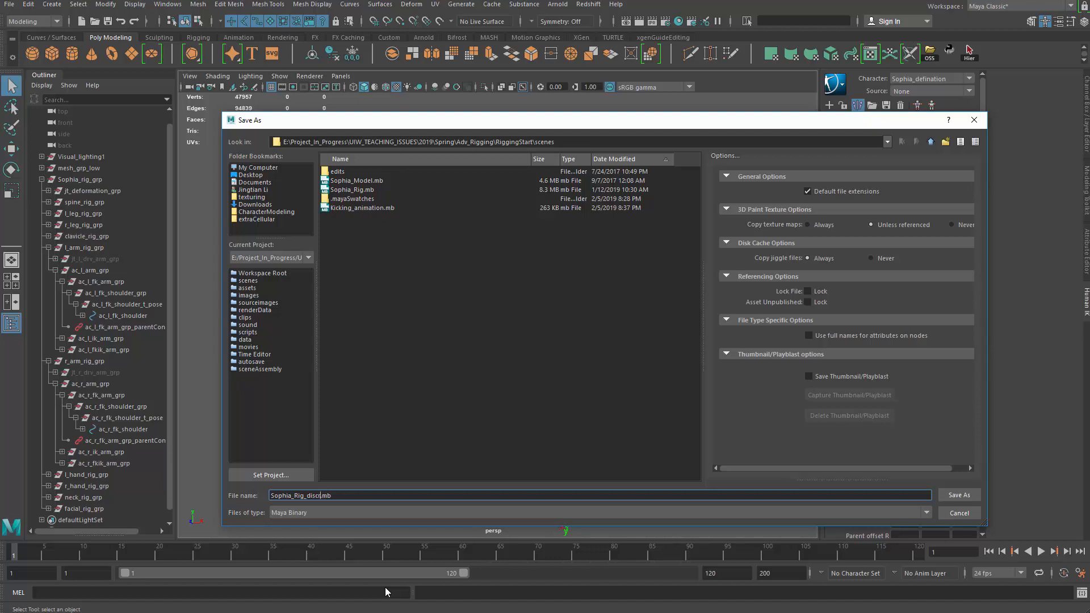
{"action": "type", "text": "tion_doen"}
{"action": "key", "text": "Return"}
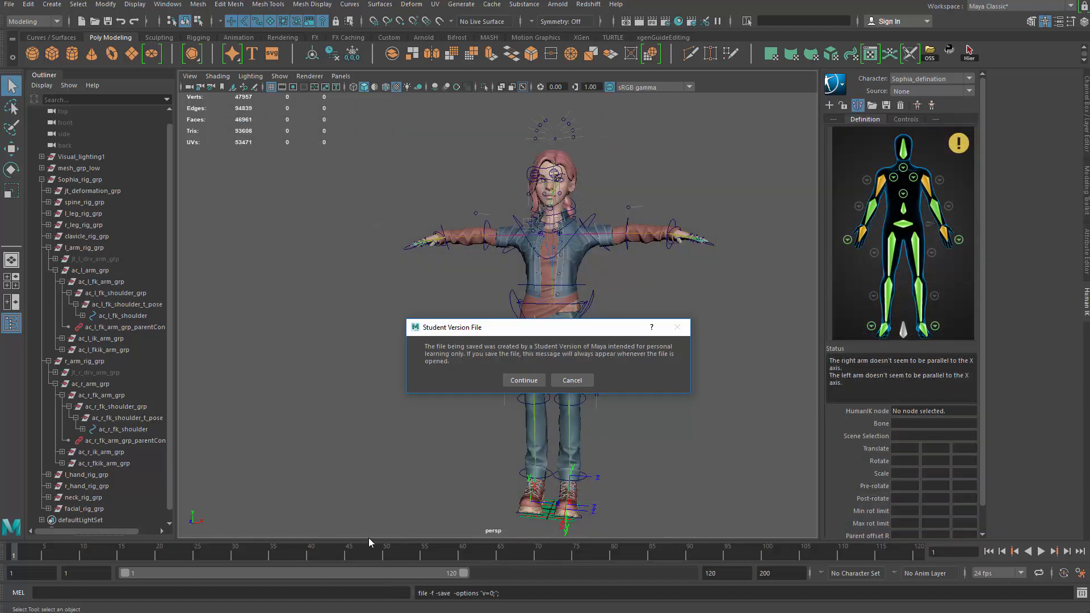
{"action": "left_click", "coordinate": [518, 382]}
Create a HumanIK custom rig mapping for the Sophia_defination character
{"action": "mouse_move", "coordinate": [646, 276]}
{"action": "middle_mouse_down", "text": "alt"}
{"action": "mouse_move", "coordinate": [659, 293]}
{"action": "mouse_move", "coordinate": [662, 236]}
{"action": "mouse_move", "coordinate": [628, 275]}
{"action": "middle_mouse_up", "text": "alt"}
{"action": "scroll", "coordinate": [659, 291], "scroll_direction": "up", "scroll_amount": 2}
{"action": "scroll", "coordinate": [515, 337], "scroll_direction": "up", "scroll_amount": 2}
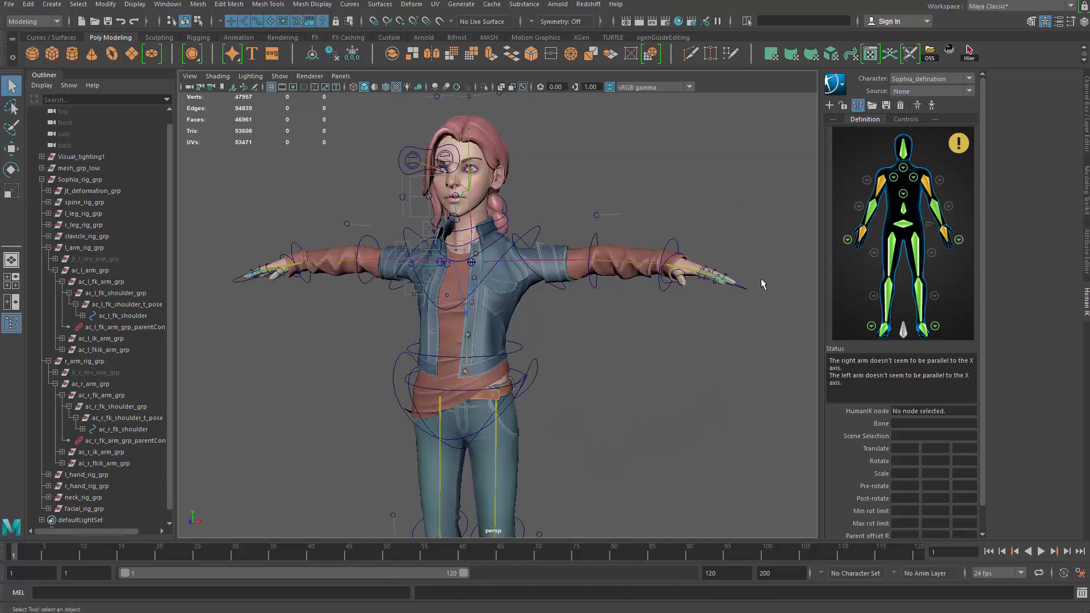
{"action": "middle_click_drag", "start_coordinate": [500, 229], "coordinate": [650, 189], "text": "alt"}
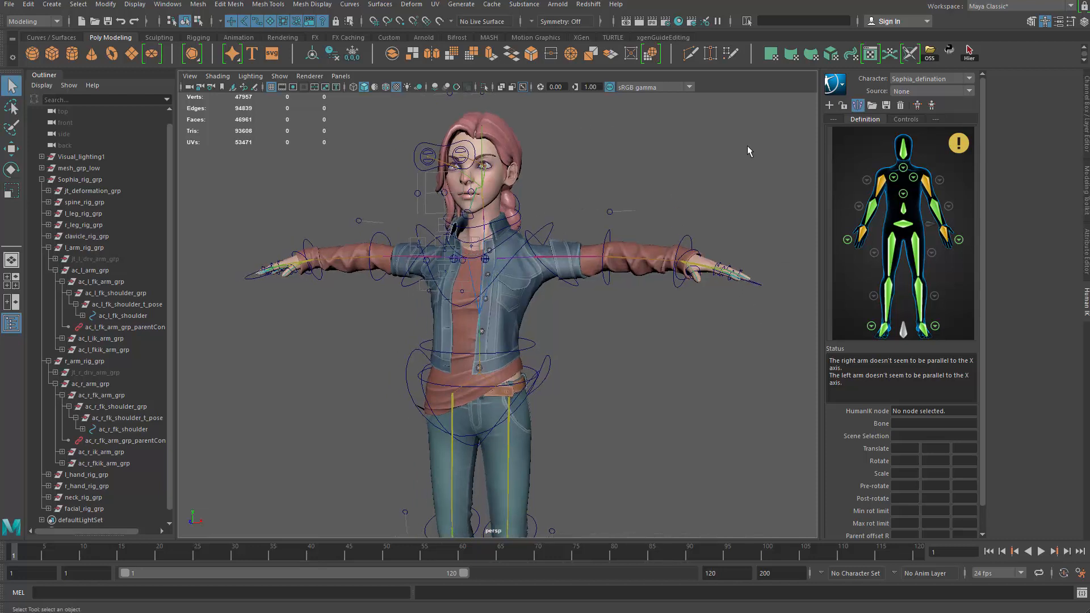
{"action": "left_click", "coordinate": [933, 108]}
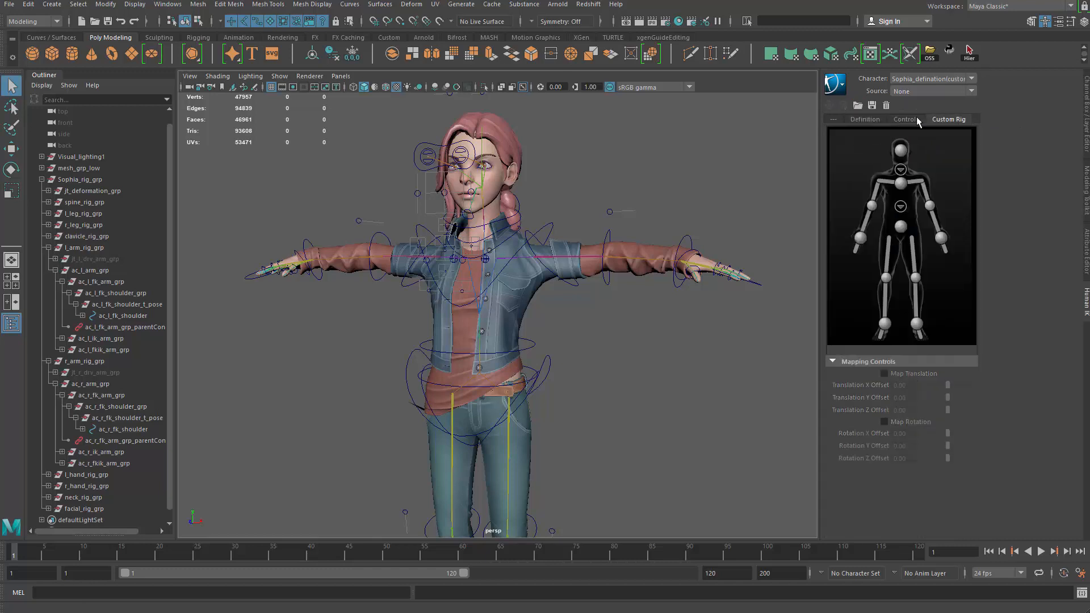
Map the ac_l_fk_shoulder control to the left upper arm and the left clavicle control to the left shoulder of the custom rig
{"action": "scroll", "coordinate": [596, 397], "scroll_direction": "up", "scroll_amount": 6}
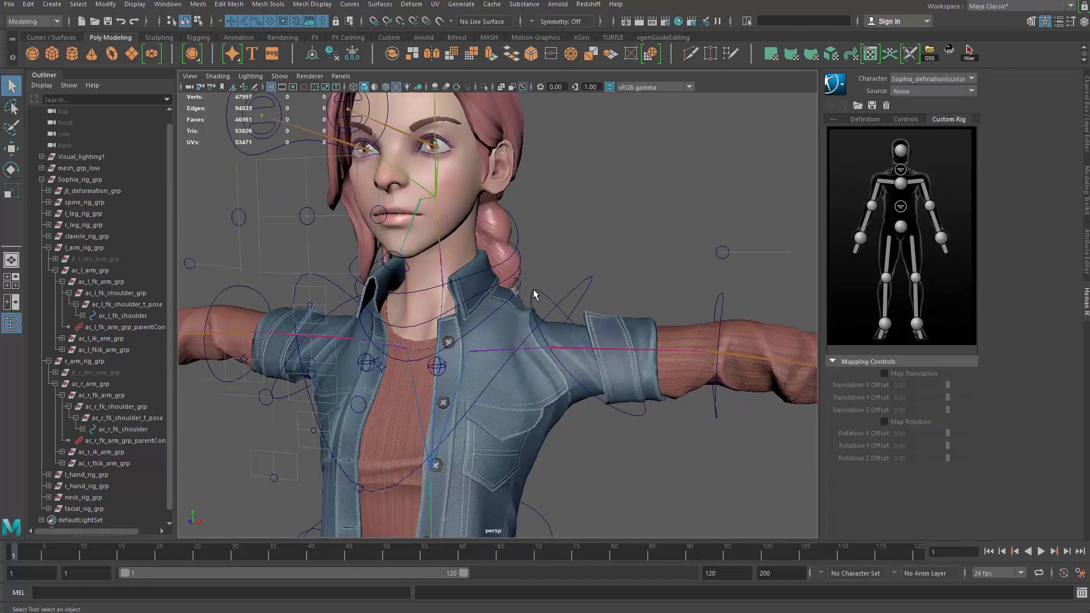
{"action": "left_click", "coordinate": [534, 294]}
{"action": "right_click", "coordinate": [929, 197]}
{"action": "left_click", "coordinate": [960, 199]}
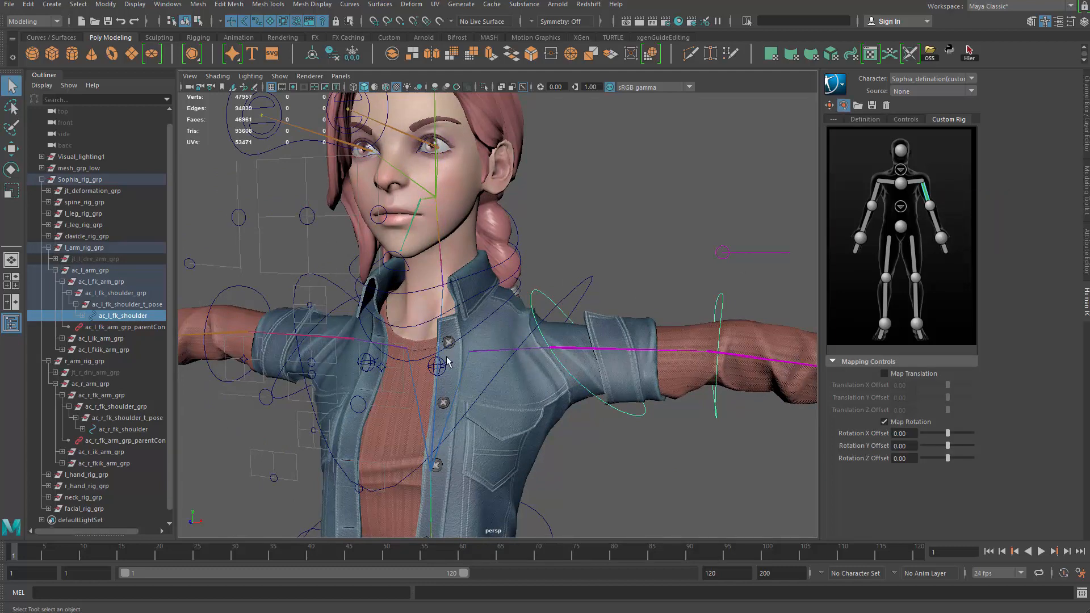
{"action": "left_click", "coordinate": [435, 367]}
{"action": "right_click", "coordinate": [918, 185]}
{"action": "left_click", "coordinate": [959, 188]}
Map the right clavicle control to the right shoulder and ac_r_fk_shoulder to the right upper arm of the custom rig
{"action": "left_click_drag", "start_coordinate": [403, 287], "coordinate": [456, 290], "text": "alt"}
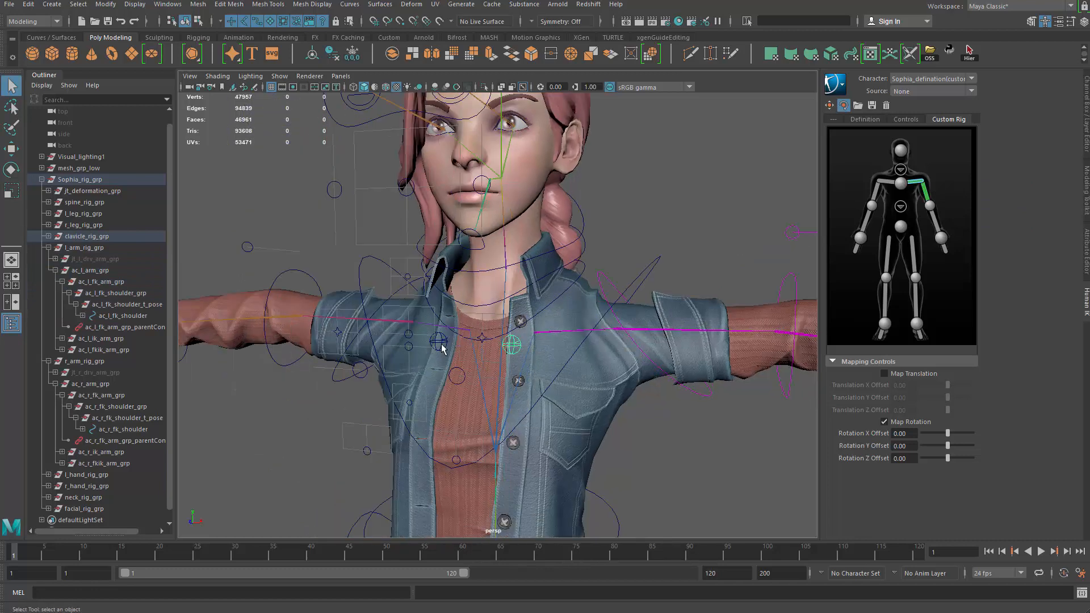
{"action": "left_click", "coordinate": [442, 343]}
{"action": "right_click", "coordinate": [892, 188]}
{"action": "left_click", "coordinate": [960, 189]}
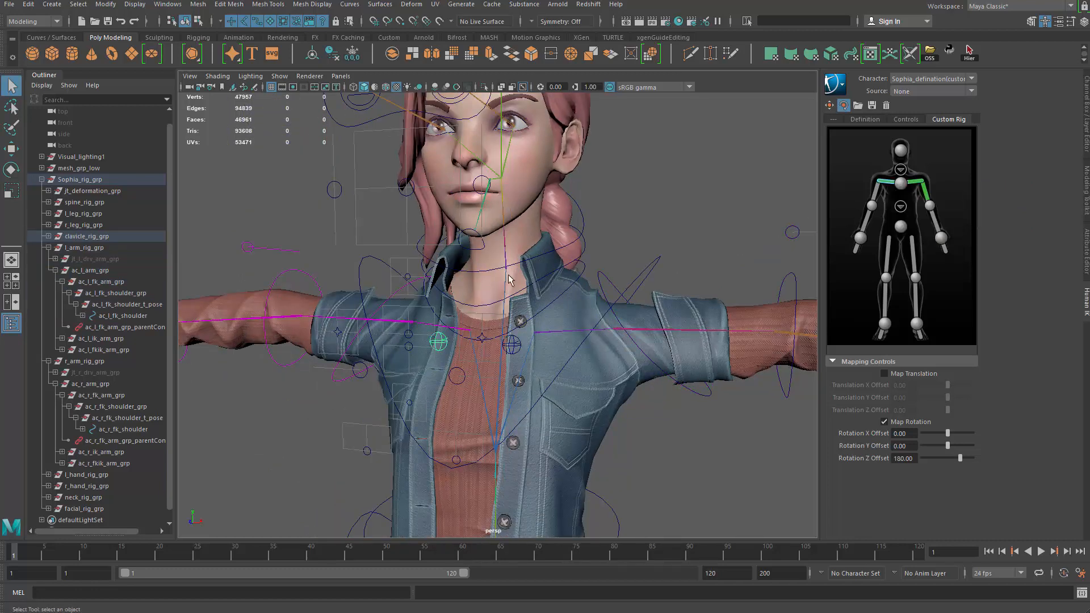
{"action": "left_click_drag", "start_coordinate": [443, 292], "coordinate": [487, 294], "text": "alt"}
{"action": "left_click", "coordinate": [404, 343]}
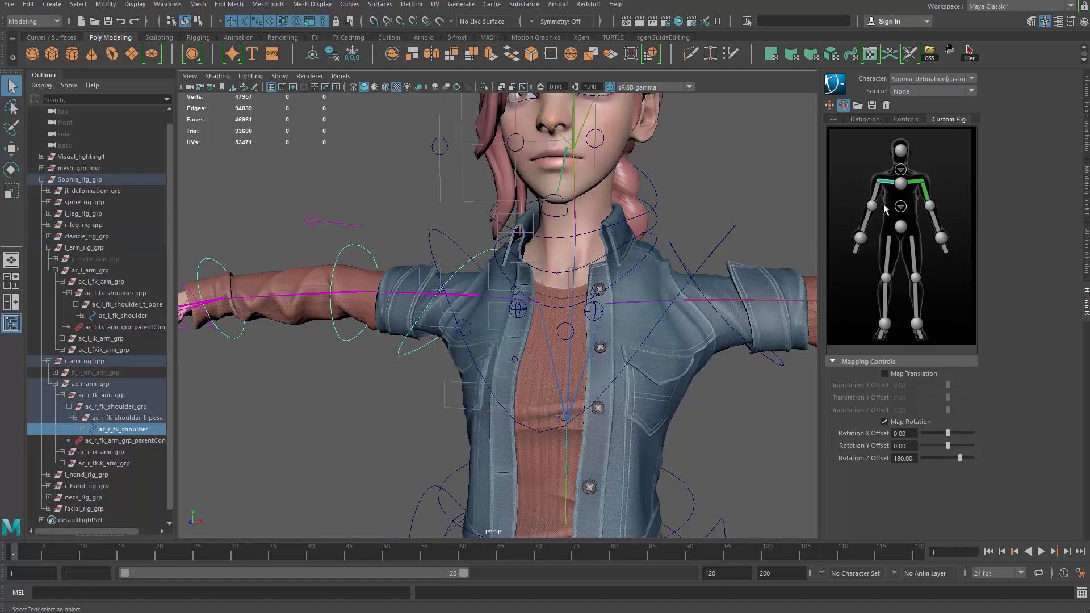
{"action": "right_click", "coordinate": [875, 199]}
{"action": "left_click", "coordinate": [903, 203]}
Map the right elbow control to the right forearm and the right wrist control to the right hand of the custom rig
{"action": "left_click_drag", "start_coordinate": [375, 321], "coordinate": [525, 307], "text": "alt"}
{"action": "left_click", "coordinate": [389, 346]}
{"action": "right_click", "coordinate": [869, 223]}
{"action": "left_click", "coordinate": [884, 228]}
{"action": "left_click", "coordinate": [643, 362]}
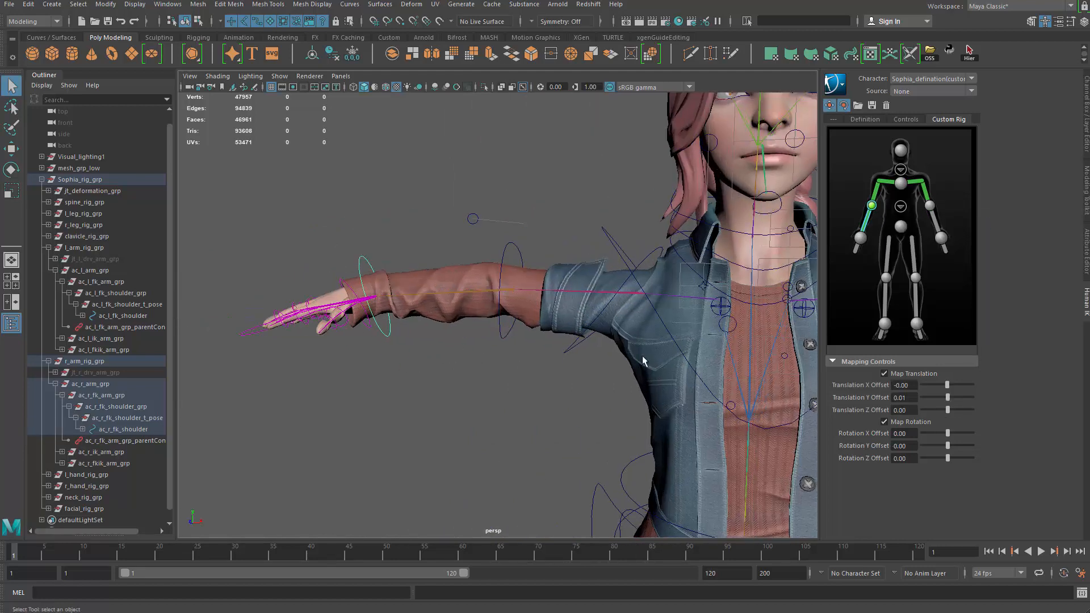
{"action": "right_click", "coordinate": [863, 243]}
{"action": "left_click", "coordinate": [886, 249]}
Set all translate and rotate values of the right thumb control ac_r_fk_thumb_02 to 0
{"action": "left_click_drag", "start_coordinate": [516, 357], "coordinate": [505, 397], "text": "alt"}
{"action": "middle_click_drag", "start_coordinate": [506, 396], "coordinate": [485, 370], "text": "alt"}
{"action": "middle_click_drag", "start_coordinate": [419, 239], "coordinate": [20, 361], "text": "alt"}
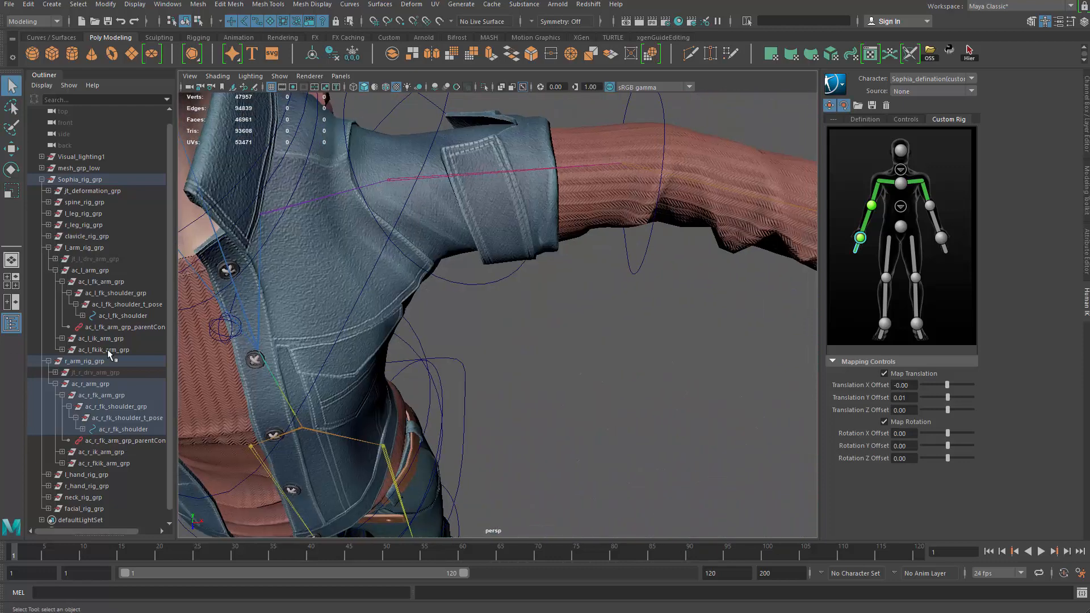
{"action": "left_click_drag", "start_coordinate": [241, 335], "coordinate": [432, 364], "text": "alt"}
{"action": "middle_click_drag", "start_coordinate": [431, 363], "coordinate": [477, 375], "text": "alt"}
{"action": "left_click_drag", "start_coordinate": [477, 375], "coordinate": [643, 390], "text": "alt"}
{"action": "left_click", "coordinate": [643, 389]}
{"action": "left_click", "coordinate": [582, 379]}
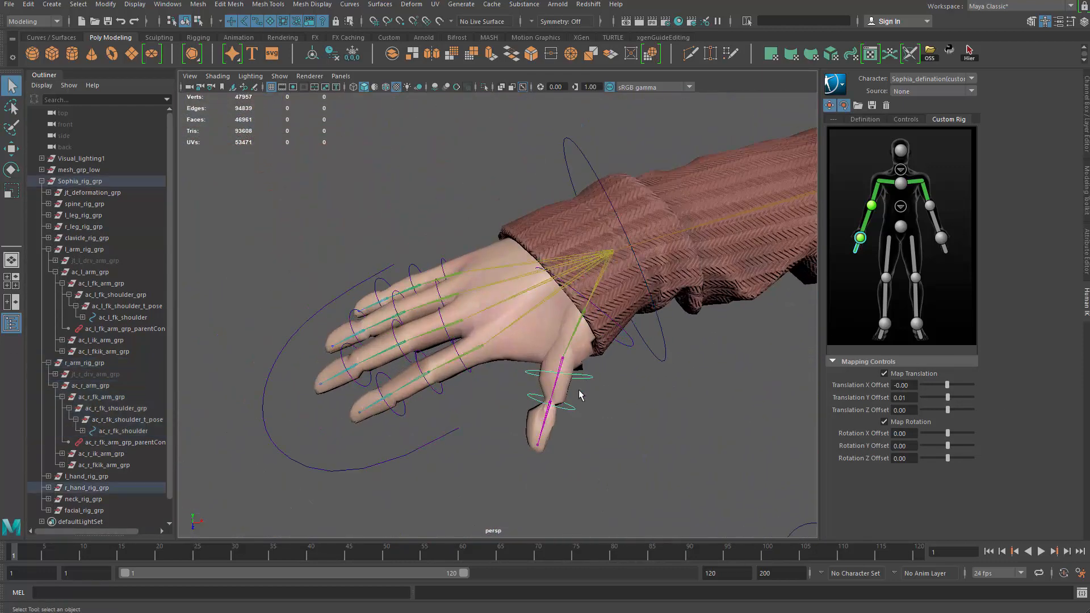
{"action": "key", "text": "ctrl+a"}
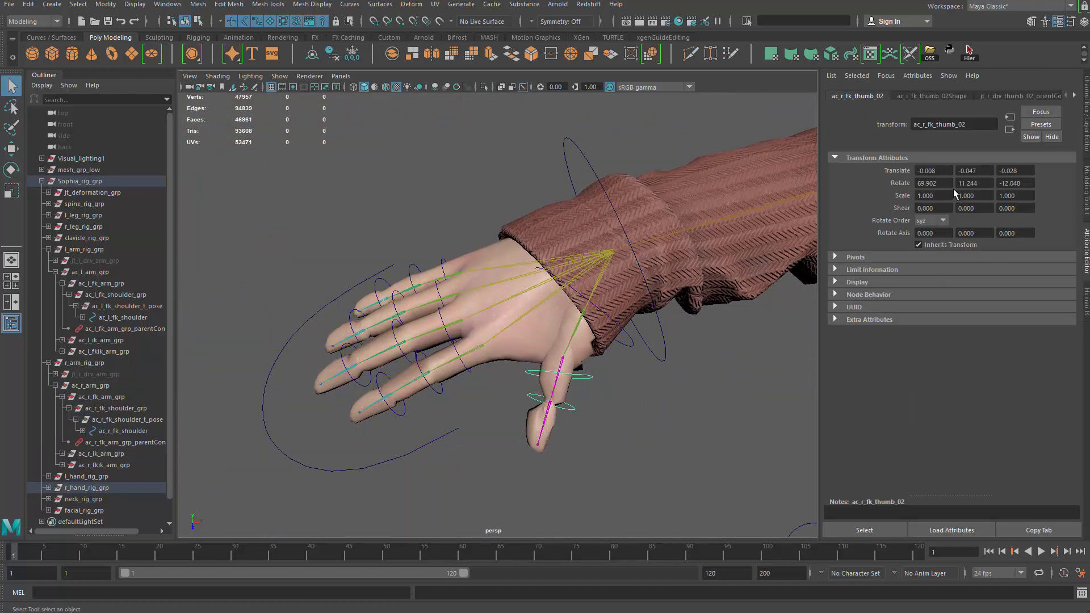
{"action": "key", "text": "ctrl+a"}
{"action": "left_click_drag", "start_coordinate": [1063, 108], "coordinate": [1063, 144]}
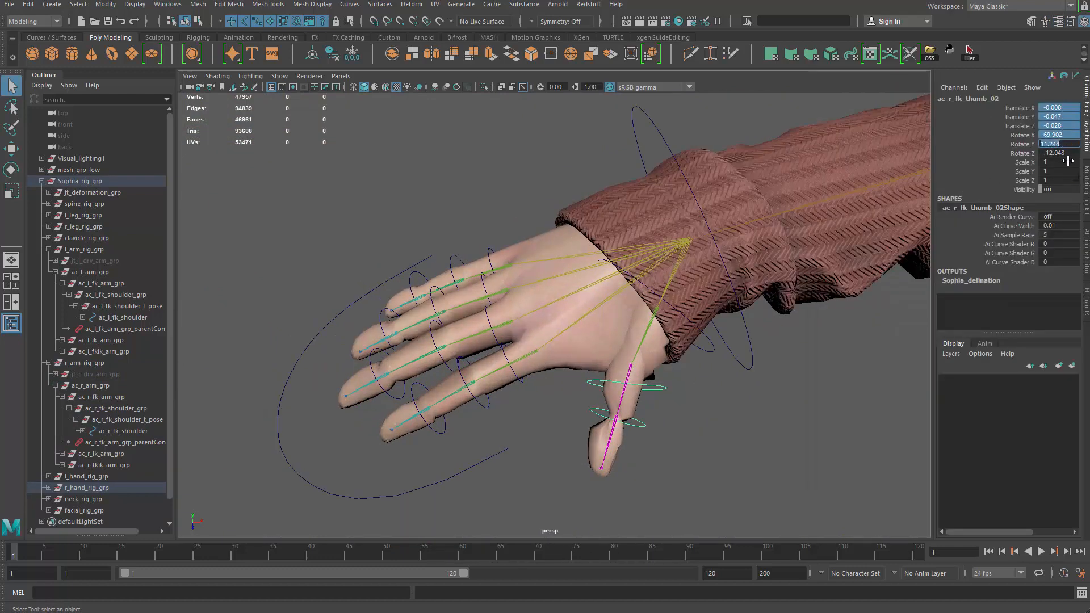
{"action": "type", "text": "0"}
{"action": "key", "text": "Tab"}
{"action": "type", "text": "0"}
{"action": "key", "text": "Return"}
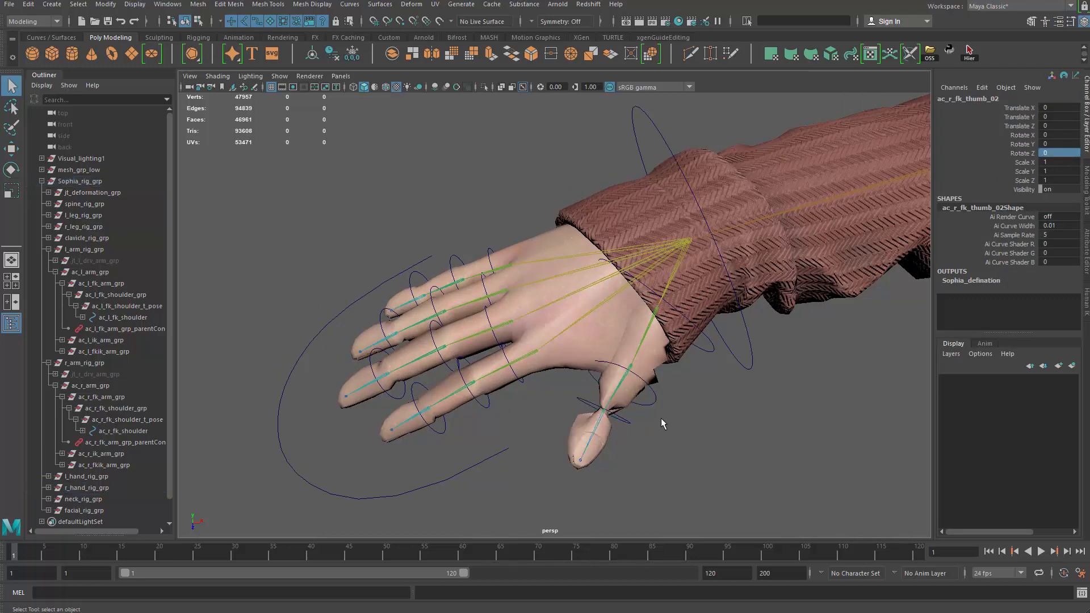
Set Rotate X of ac_r_drv_thumb_01 to 0 and all three rotations of ac_r_fk_thumb_03 to 0
{"action": "left_click", "coordinate": [675, 429]}
{"action": "left_click", "coordinate": [708, 360]}
{"action": "double_click", "coordinate": [1052, 135]}
{"action": "key", "text": "Return"}
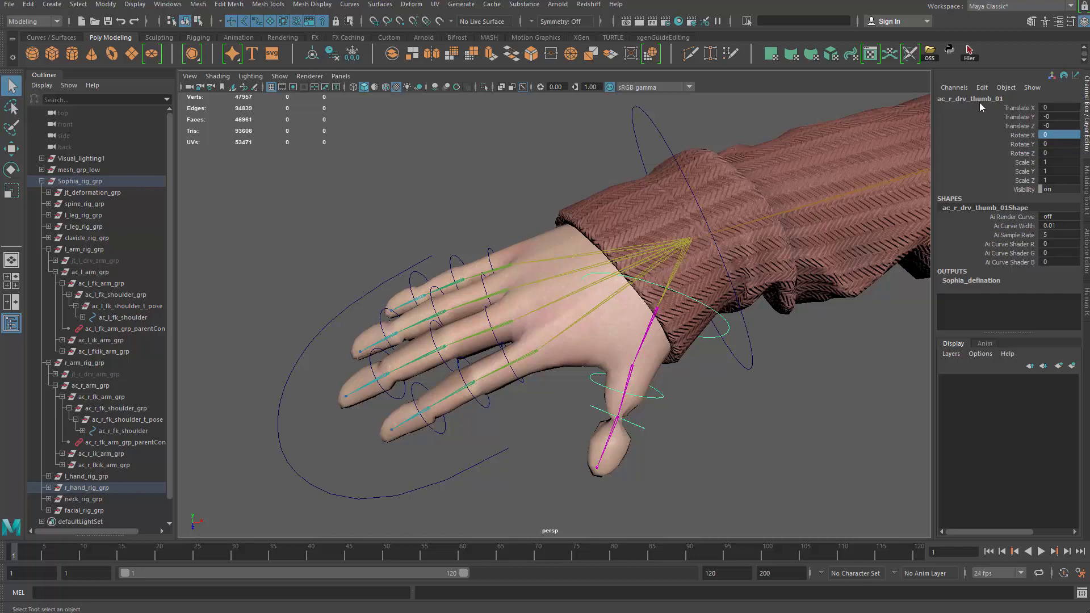
{"action": "left_click", "coordinate": [646, 428]}
{"action": "left_click_drag", "start_coordinate": [1058, 136], "coordinate": [1066, 153]}
{"action": "key", "text": "Return"}
Return to the HumanIK custom rig mapping and assign the left wrist control to the left hand effector
{"action": "left_click_drag", "start_coordinate": [822, 311], "coordinate": [575, 379], "text": "alt"}
{"action": "middle_click_drag", "start_coordinate": [574, 380], "coordinate": [452, 262], "text": "alt"}
{"action": "scroll", "coordinate": [605, 330], "scroll_direction": "down", "scroll_amount": 5}
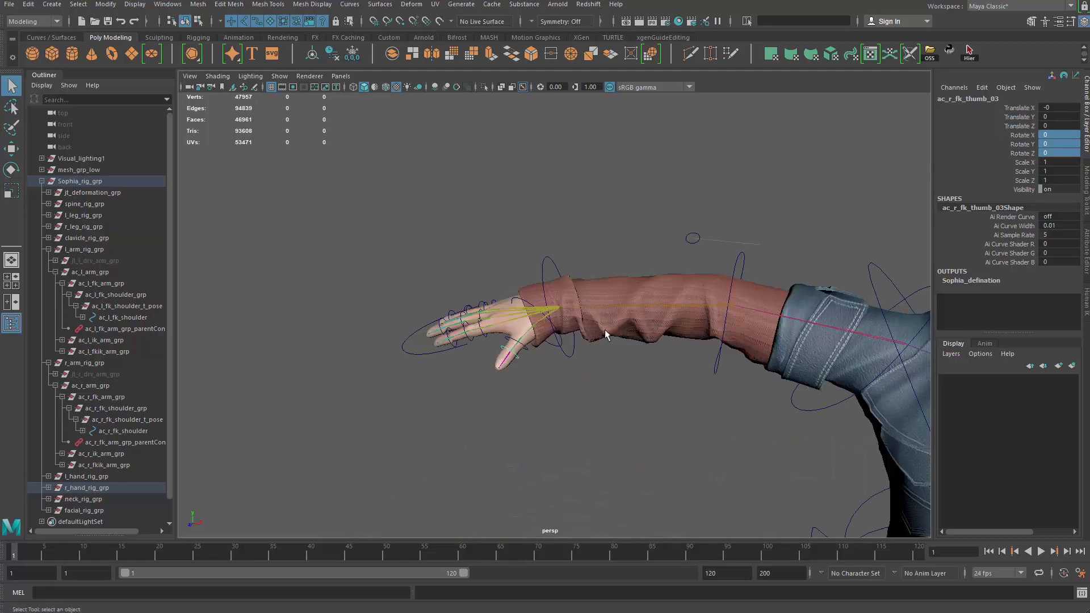
{"action": "scroll", "coordinate": [604, 329], "scroll_direction": "down", "scroll_amount": 7}
{"action": "middle_click_drag", "start_coordinate": [824, 358], "coordinate": [701, 320], "text": "alt"}
{"action": "scroll", "coordinate": [701, 319], "scroll_direction": "up", "scroll_amount": 5}
{"action": "left_click_drag", "start_coordinate": [700, 319], "coordinate": [829, 324], "text": "alt"}
{"action": "middle_click_drag", "start_coordinate": [829, 325], "coordinate": [600, 320], "text": "alt"}
{"action": "left_click_drag", "start_coordinate": [600, 320], "coordinate": [514, 325], "text": "alt"}
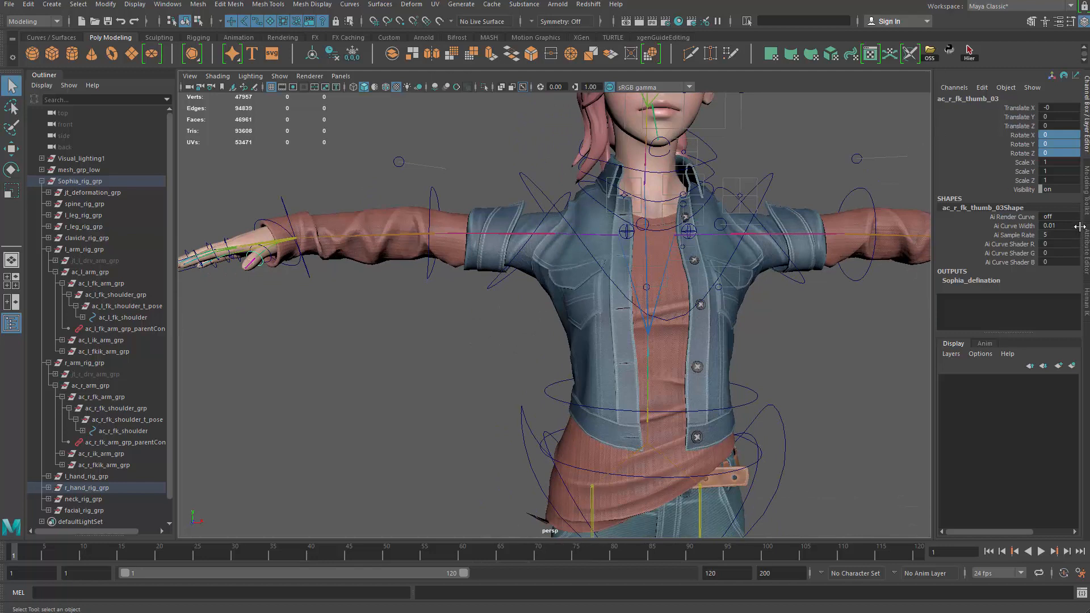
{"action": "left_click", "coordinate": [1087, 301]}
{"action": "left_click_drag", "start_coordinate": [568, 262], "coordinate": [679, 357], "text": "alt"}
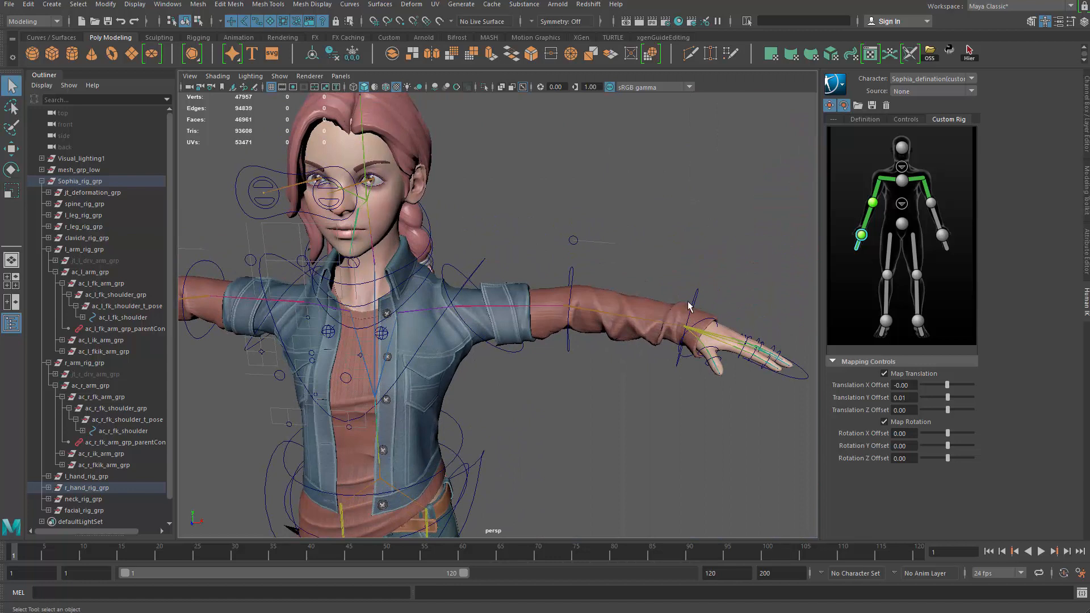
{"action": "left_click", "coordinate": [694, 302]}
{"action": "right_click", "coordinate": [943, 235]}
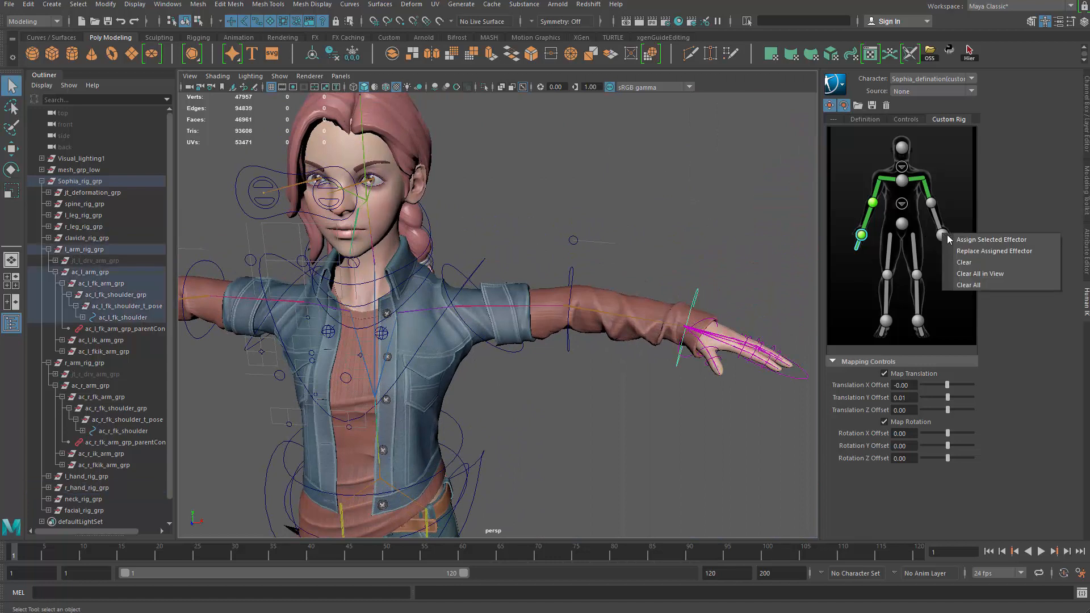
{"action": "left_click", "coordinate": [965, 241]}
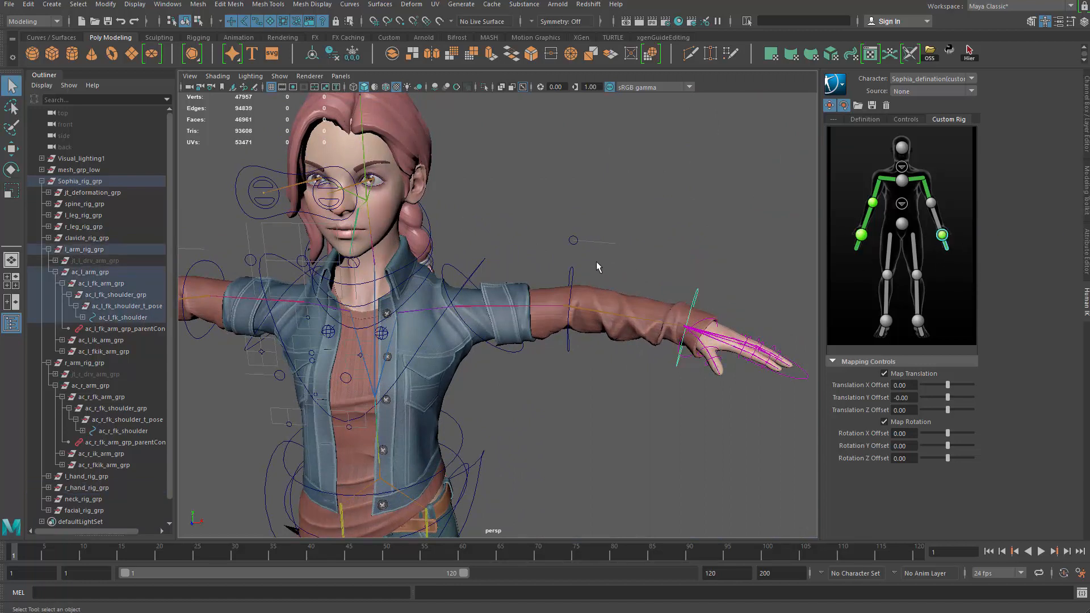
Map the left elbow control to the left elbow effector of the custom rig
{"action": "left_click_drag", "start_coordinate": [632, 273], "coordinate": [633, 275]}
{"action": "right_click", "coordinate": [931, 203]}
{"action": "left_click", "coordinate": [962, 210]}
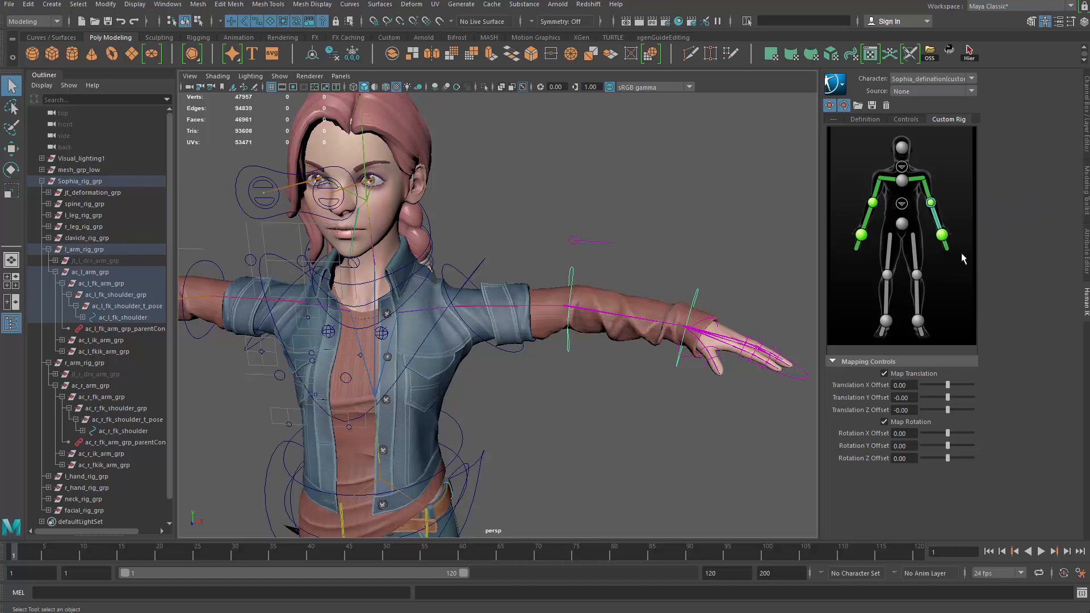
Map the hip control to the hips effector and the waist control to the lowest bone in the spine detail, then return to the full body
{"action": "middle_click_drag", "start_coordinate": [476, 330], "coordinate": [523, 322], "text": "alt"}
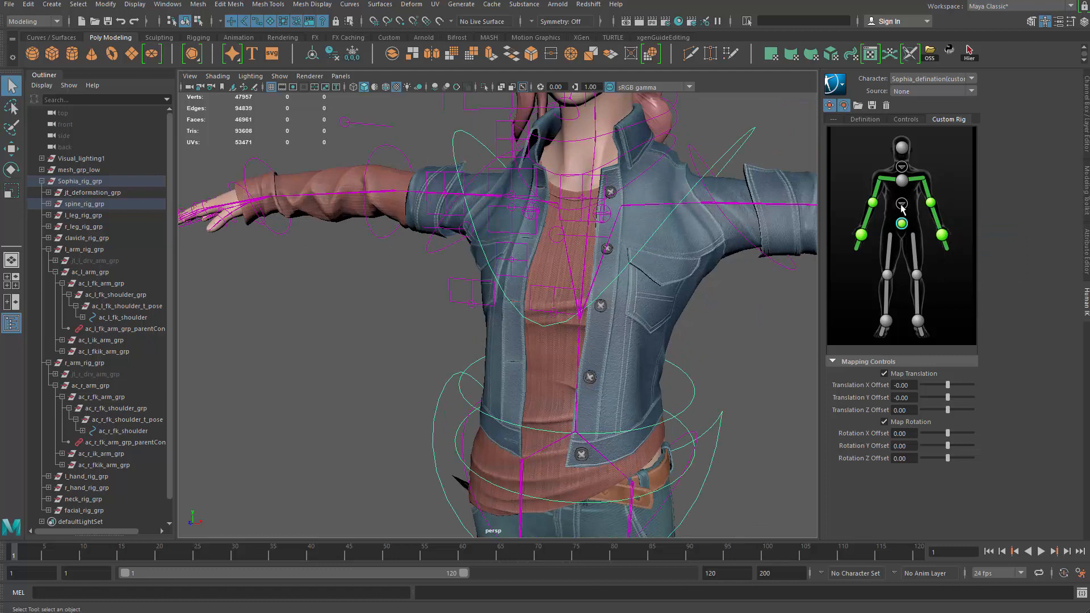
{"action": "left_click", "coordinate": [902, 203]}
{"action": "left_click_drag", "start_coordinate": [698, 387], "coordinate": [697, 342], "text": "alt"}
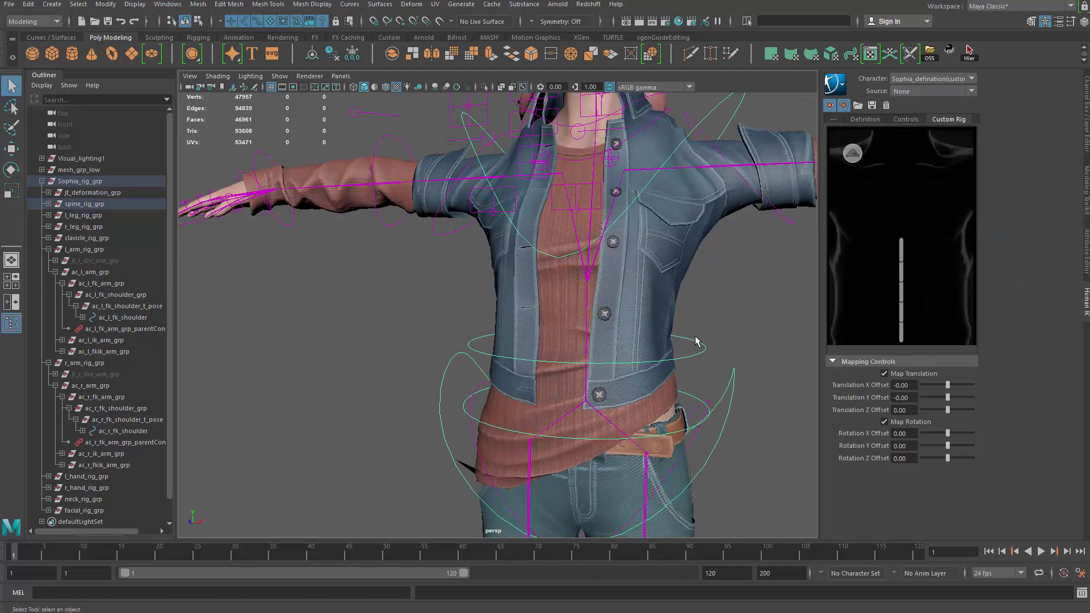
{"action": "right_click", "coordinate": [903, 335]}
{"action": "left_click", "coordinate": [906, 339]}
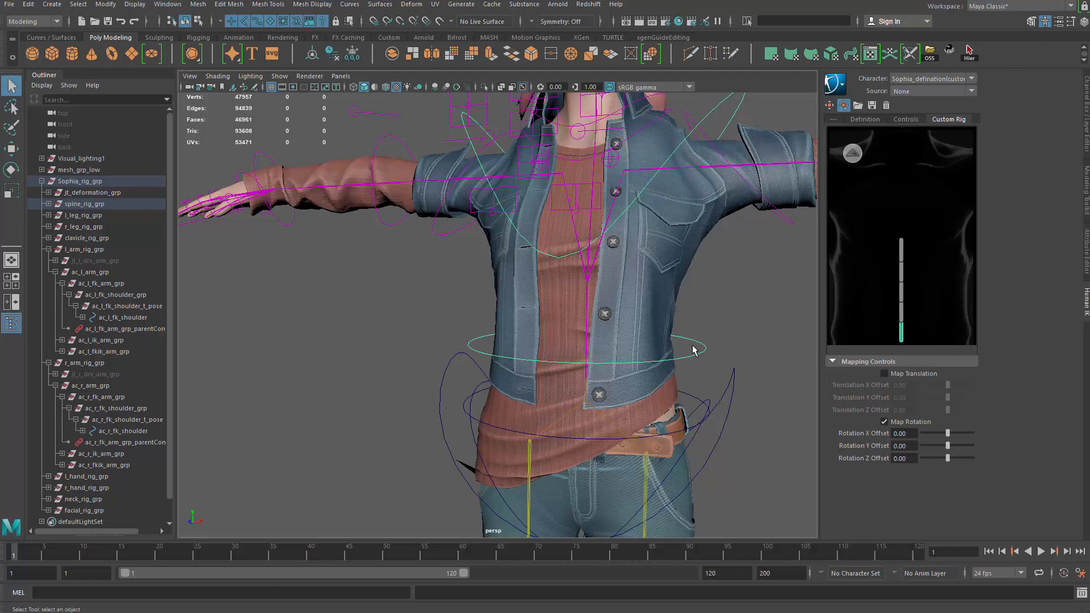
{"action": "left_click", "coordinate": [852, 154]}
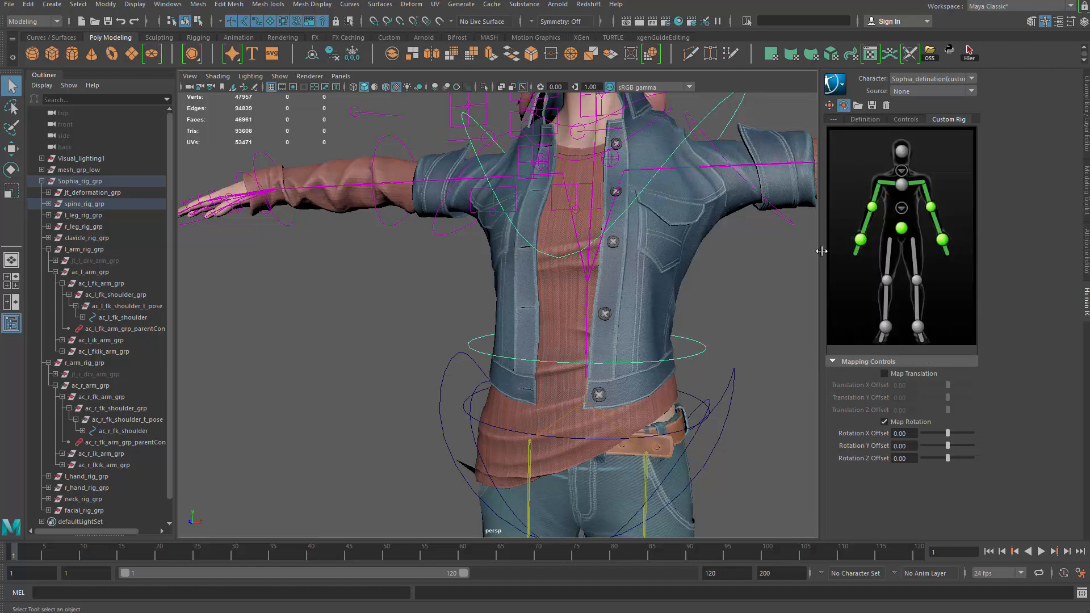
Map the upper spine control around the chest to the chest effector of the custom rig
{"action": "left_click_drag", "start_coordinate": [717, 278], "coordinate": [720, 318], "text": "alt"}
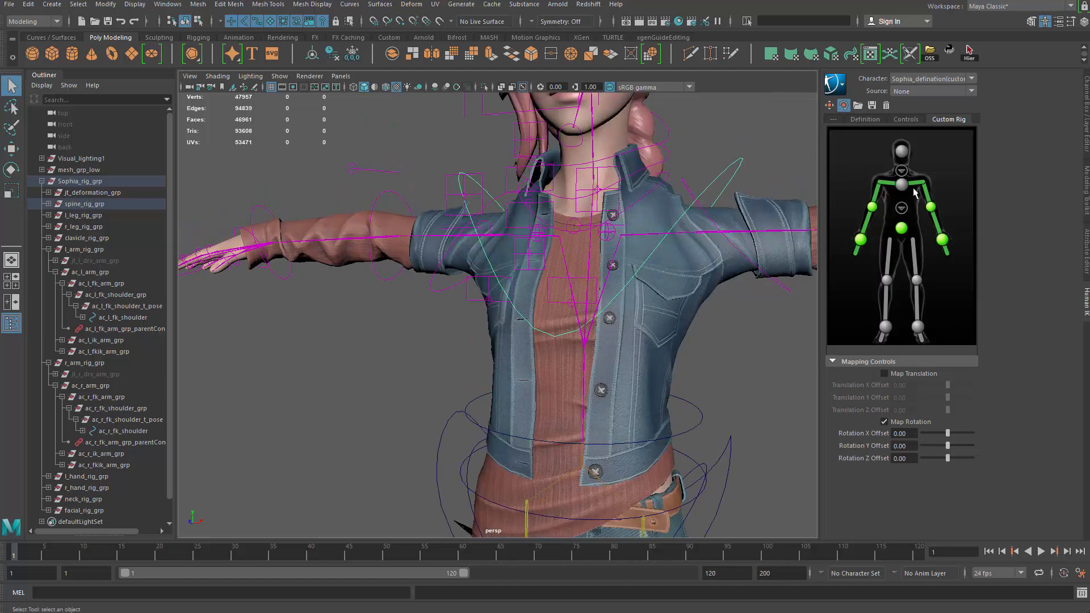
{"action": "right_click", "coordinate": [909, 190]}
{"action": "left_click", "coordinate": [954, 193]}
Map the neck controls to the two lowest neck bones in the custom rig's neck detail
{"action": "left_click_drag", "start_coordinate": [642, 216], "coordinate": [677, 254], "text": "alt"}
{"action": "left_click", "coordinate": [682, 250]}
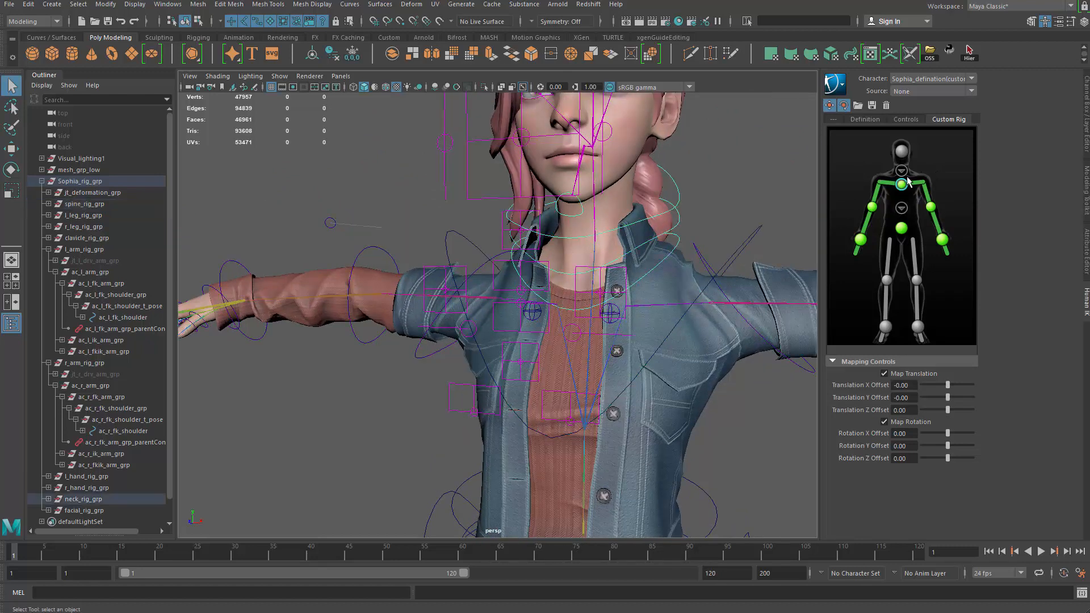
{"action": "left_click", "coordinate": [905, 175]}
{"action": "right_click", "coordinate": [903, 255]}
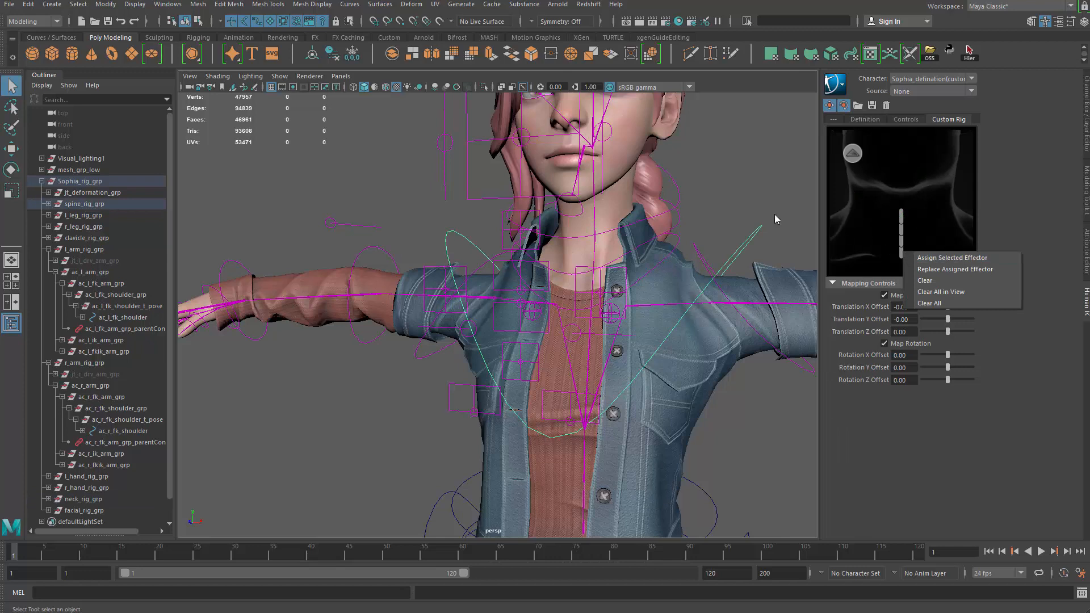
{"action": "left_click", "coordinate": [879, 255]}
{"action": "right_click", "coordinate": [905, 257]}
{"action": "left_click", "coordinate": [880, 256]}
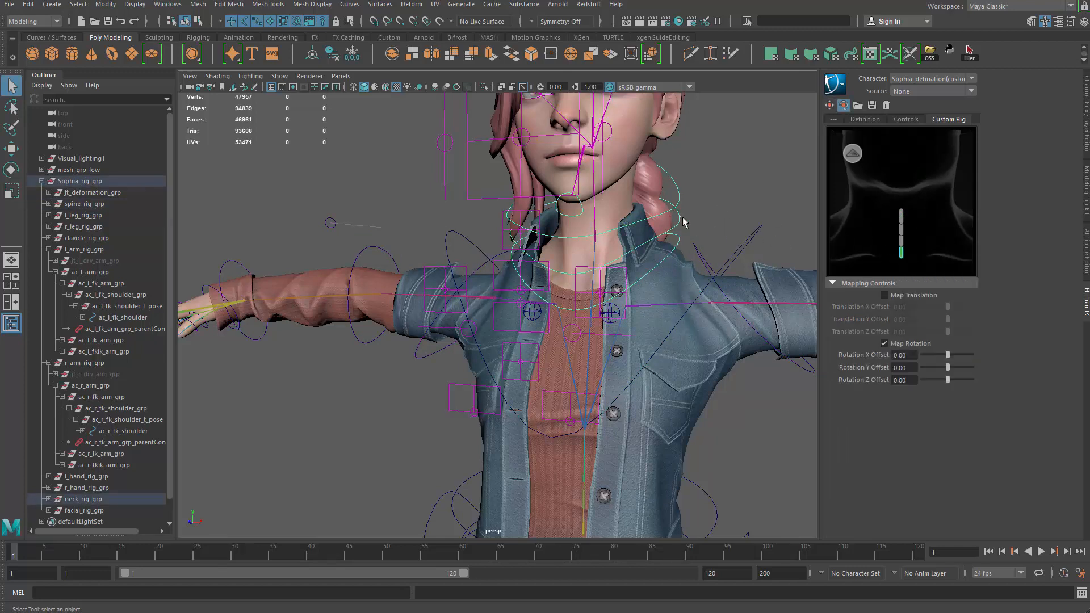
{"action": "right_click", "coordinate": [908, 247]}
{"action": "left_click", "coordinate": [931, 248]}
Return to the full-body custom rig and map the head control to the head effector
{"action": "left_click", "coordinate": [689, 183]}
{"action": "left_click_drag", "start_coordinate": [681, 177], "coordinate": [721, 179]}
{"action": "left_click_drag", "start_coordinate": [736, 181], "coordinate": [688, 185], "text": "alt"}
{"action": "left_click", "coordinate": [654, 179]}
{"action": "left_click", "coordinate": [685, 191]}
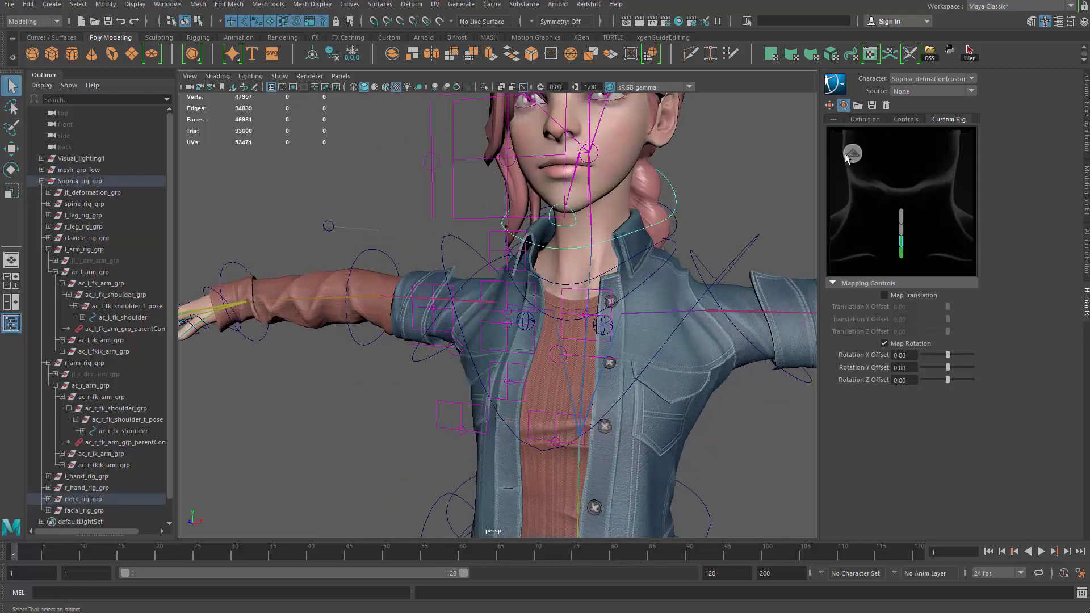
{"action": "left_click", "coordinate": [851, 154]}
{"action": "right_click", "coordinate": [902, 154]}
{"action": "left_click", "coordinate": [922, 158]}
{"action": "right_click_drag", "start_coordinate": [613, 400], "coordinate": [554, 486], "text": "alt"}
{"action": "middle_click_drag", "start_coordinate": [554, 485], "coordinate": [611, 319], "text": "alt"}
{"action": "left_click_drag", "start_coordinate": [611, 319], "coordinate": [607, 264], "text": "alt"}
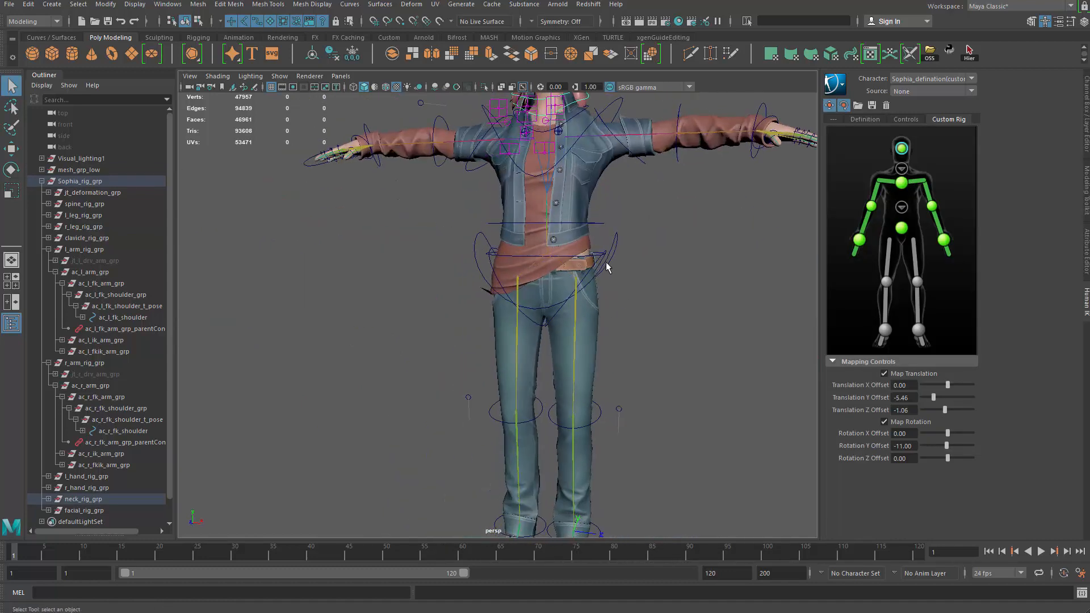
Map the left leg's hip control to the left upper leg bone of the custom rig
{"action": "left_click", "coordinate": [601, 263]}
{"action": "scroll", "coordinate": [642, 284], "scroll_direction": "up", "scroll_amount": 3}
{"action": "right_click", "coordinate": [915, 257]}
{"action": "left_click", "coordinate": [965, 263]}
{"action": "middle_click_drag", "start_coordinate": [644, 430], "coordinate": [666, 351], "text": "alt"}
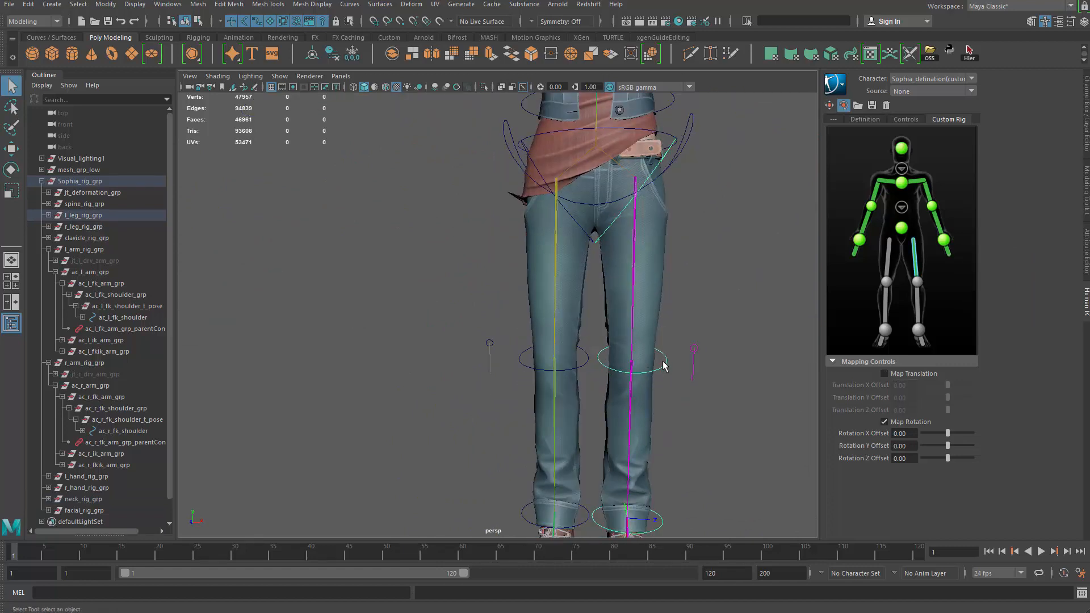
Map the left knee and left ankle controls to the left knee and ankle effectors of the custom rig
{"action": "left_click", "coordinate": [918, 282]}
{"action": "middle_click_drag", "start_coordinate": [654, 488], "coordinate": [648, 356], "text": "alt"}
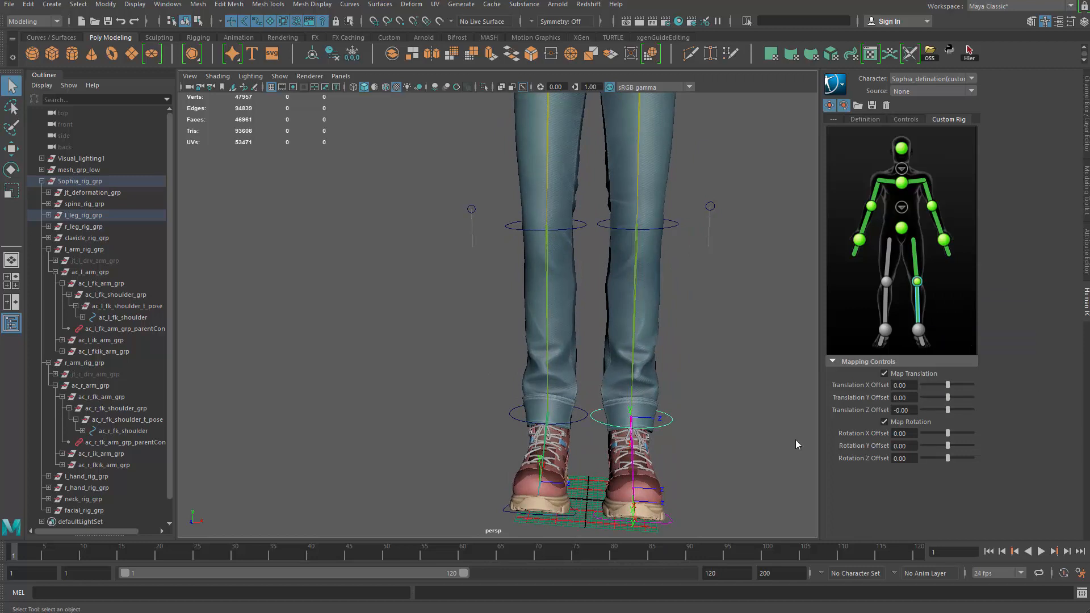
{"action": "left_click", "coordinate": [919, 330]}
{"action": "middle_click_drag", "start_coordinate": [659, 481], "coordinate": [670, 408], "text": "alt"}
{"action": "left_click_drag", "start_coordinate": [669, 408], "coordinate": [647, 480], "text": "alt"}
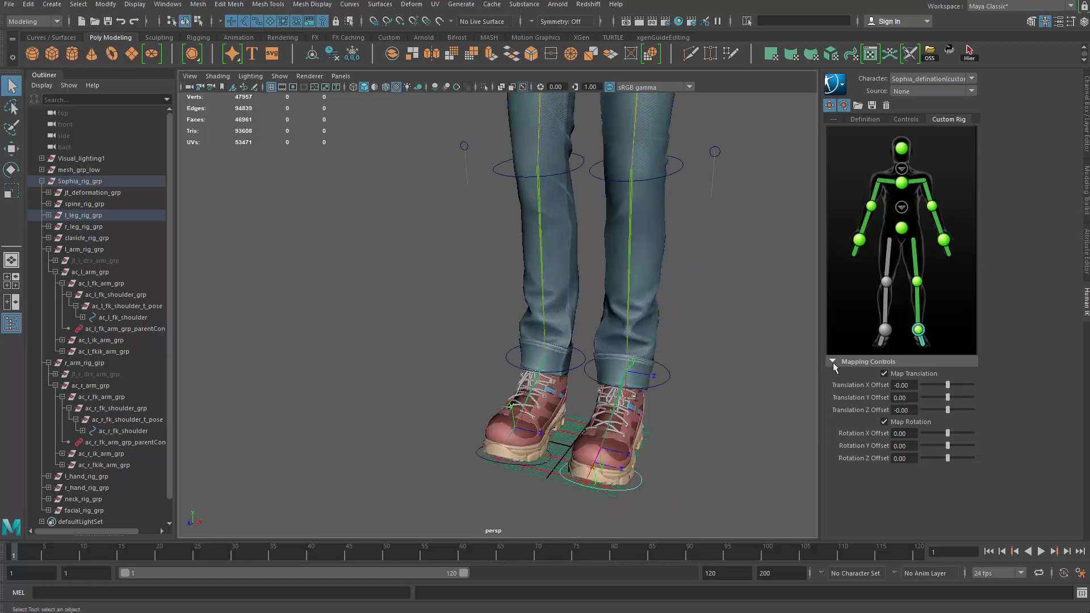
Map the right leg's hip control to the right upper leg bone of the custom rig
{"action": "middle_click_drag", "start_coordinate": [573, 177], "coordinate": [594, 324], "text": "alt"}
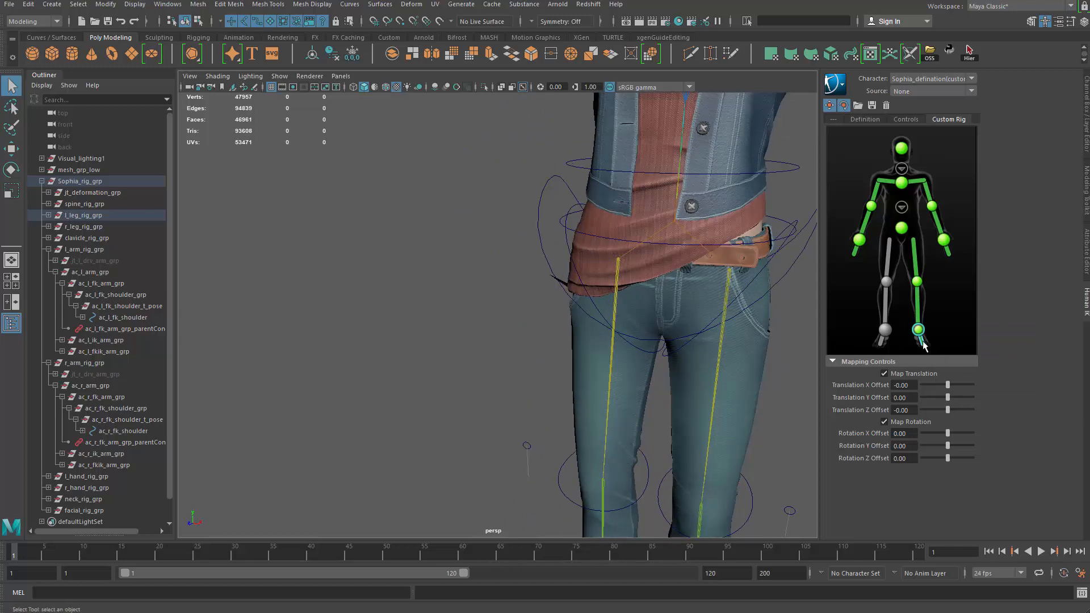
{"action": "left_click", "coordinate": [567, 246]}
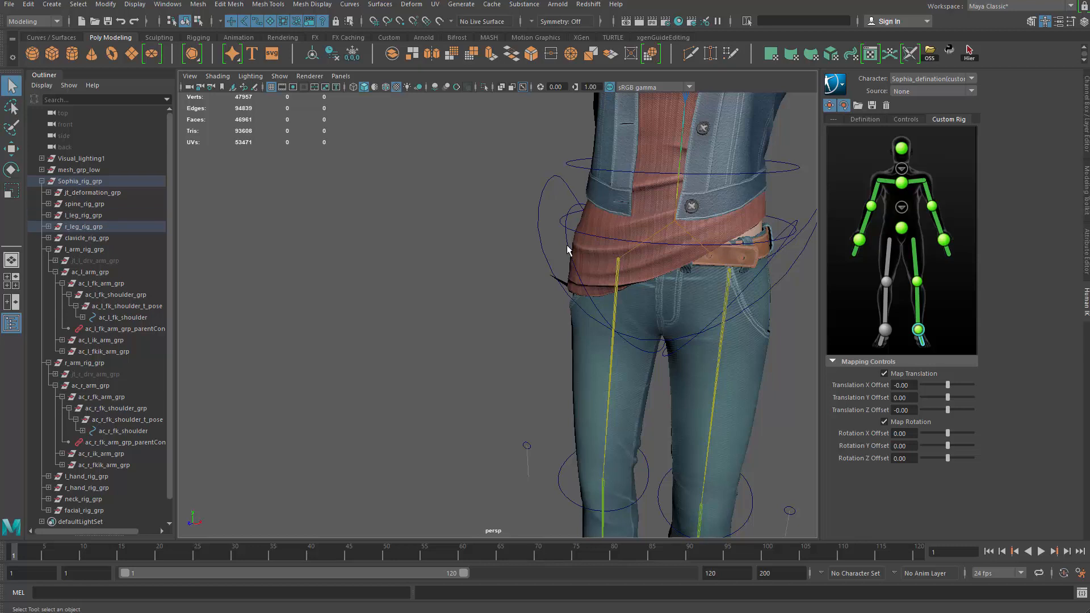
{"action": "right_click", "coordinate": [889, 254]}
{"action": "left_click", "coordinate": [893, 264]}
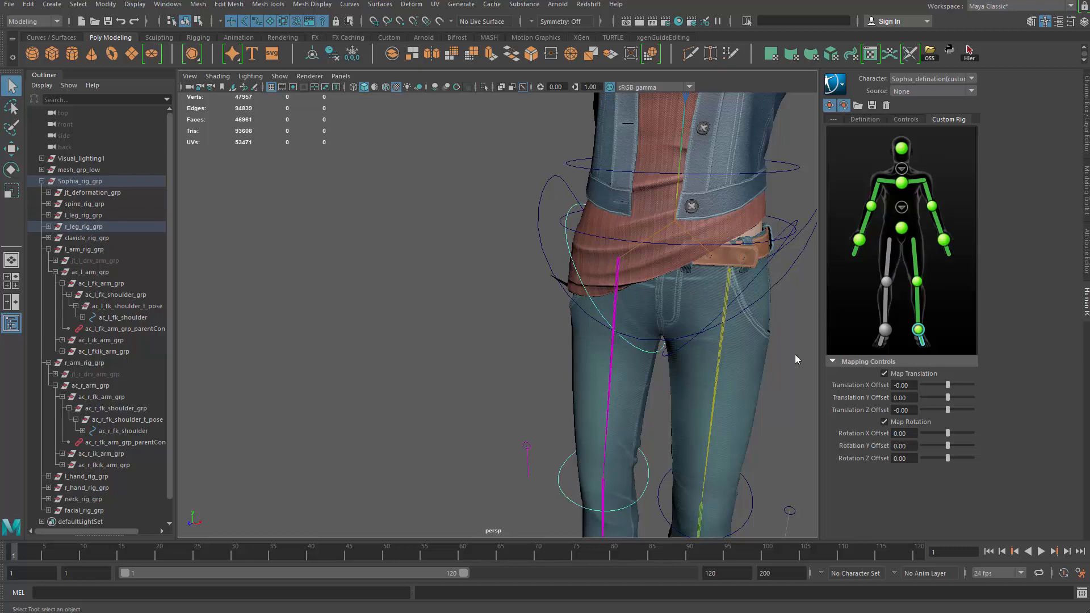
{"action": "middle_click_drag", "start_coordinate": [707, 417], "coordinate": [710, 241], "text": "alt"}
Map the right knee control to the right knee effector of the custom rig
{"action": "left_click", "coordinate": [554, 313]}
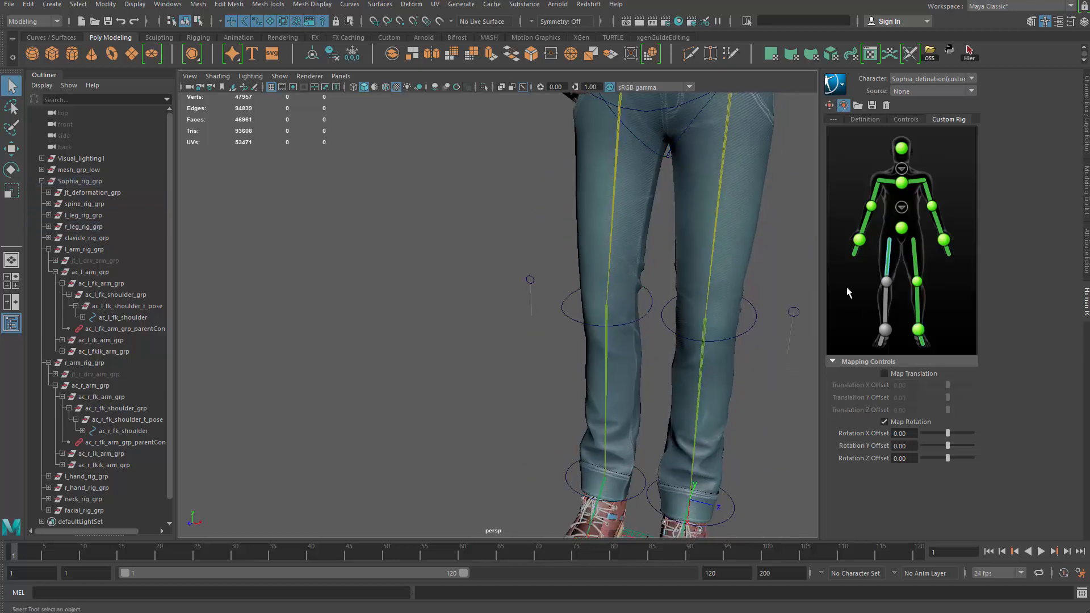
{"action": "left_click", "coordinate": [570, 322]}
{"action": "right_click", "coordinate": [887, 282]}
{"action": "left_click", "coordinate": [904, 289]}
{"action": "middle_click_drag", "start_coordinate": [450, 456], "coordinate": [481, 278], "text": "alt"}
Map the right ankle control to the right ankle effector and check the completed mapping on the full character
{"action": "left_click_drag", "start_coordinate": [590, 329], "coordinate": [598, 348]}
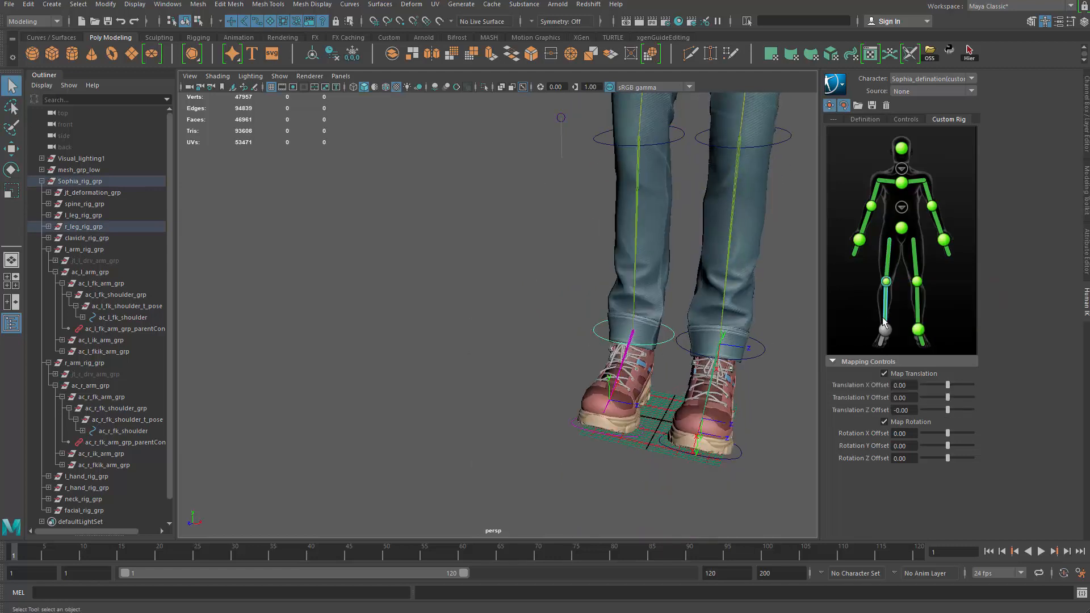
{"action": "right_click", "coordinate": [884, 329]}
{"action": "left_click", "coordinate": [904, 337]}
{"action": "right_click_drag", "start_coordinate": [659, 261], "coordinate": [498, 278], "text": "alt"}
{"action": "middle_click_drag", "start_coordinate": [498, 278], "coordinate": [506, 376], "text": "alt"}
{"action": "right_click_drag", "start_coordinate": [507, 377], "coordinate": [415, 362], "text": "alt"}
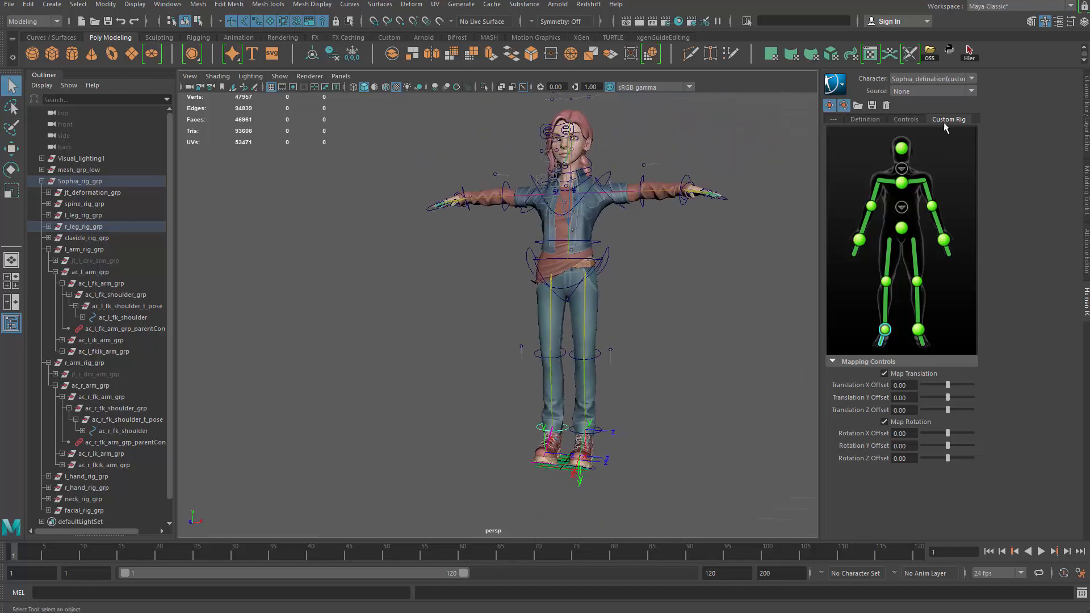
{"action": "left_click_drag", "start_coordinate": [637, 293], "coordinate": [693, 303], "text": "alt"}
{"action": "left_click", "coordinate": [734, 283]}
{"action": "scroll", "coordinate": [692, 302], "scroll_direction": "up", "scroll_amount": 3}
Save the scene as a new Maya Binary file named Sophia_Rig_custom_rig_finished.mb
{"action": "key", "text": "ctrl+shift+s"}
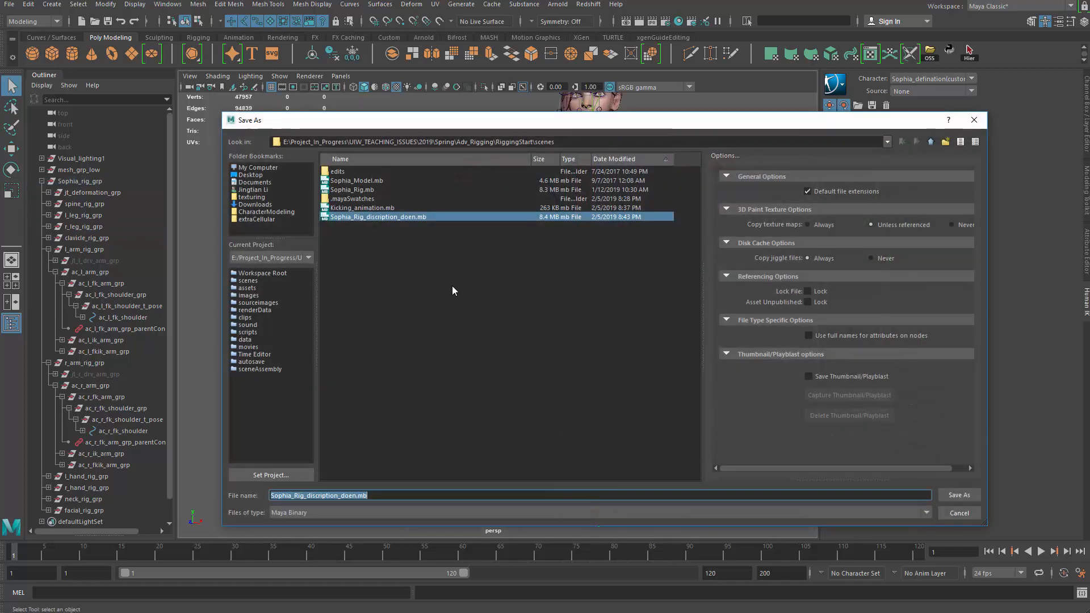
{"action": "left_click", "coordinate": [354, 496]}
{"action": "key", "text": "BackSpace"}
{"action": "key", "text": "BackSpace"}
{"action": "key", "text": "BackSpace"}
{"action": "key", "text": "BackSpace"}
{"action": "key", "text": "BackSpace"}
{"action": "key", "text": "BackSpace"}
{"action": "key", "text": "BackSpace"}
{"action": "key", "text": "BackSpace"}
{"action": "key", "text": "BackSpace"}
{"action": "key", "text": "BackSpace"}
{"action": "key", "text": "BackSpace"}
{"action": "key", "text": "BackSpace"}
{"action": "key", "text": "BackSpace"}
{"action": "key", "text": "BackSpace"}
{"action": "key", "text": "BackSpace"}
{"action": "key", "text": "BackSpace"}
{"action": "type", "text": "custom_"}
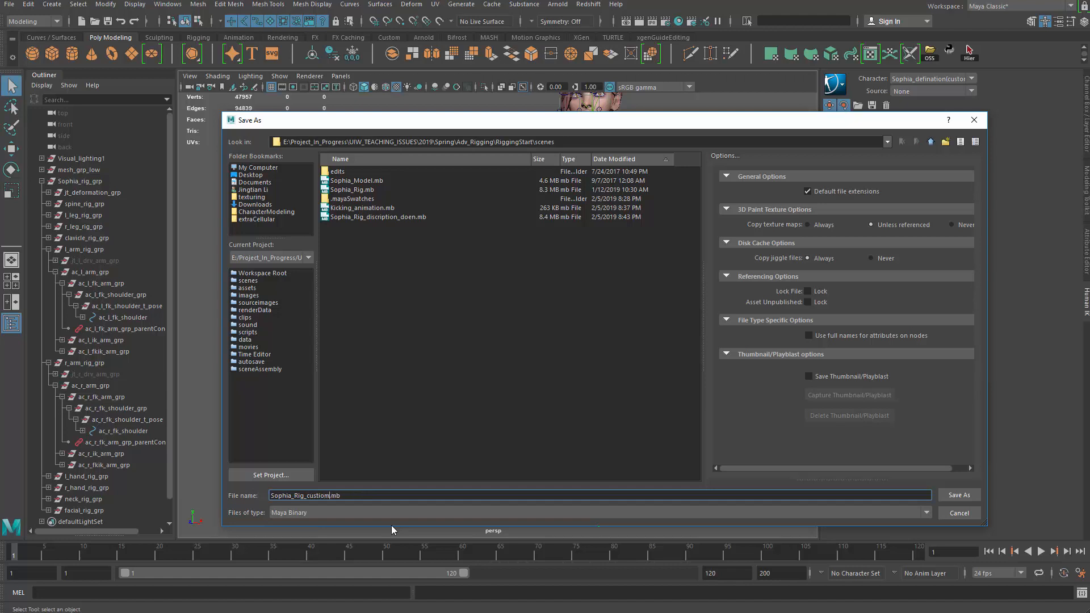
{"action": "type", "text": "rig_finishe"}
{"action": "key", "text": "Return"}
{"action": "key", "text": "Return"}
Reference the Kicking_animation.mb file into the scene
{"action": "scroll", "coordinate": [498, 302], "scroll_direction": "down", "scroll_amount": 5}
{"action": "middle_click_drag", "start_coordinate": [502, 309], "coordinate": [445, 285], "text": "alt"}
{"action": "scroll", "coordinate": [439, 304], "scroll_direction": "up", "scroll_amount": 3}
{"action": "mouse_move", "coordinate": [268, 177]}
{"action": "middle_mouse_down", "text": "alt"}
{"action": "mouse_move", "coordinate": [270, 192]}
{"action": "mouse_move", "coordinate": [287, 183]}
{"action": "middle_mouse_up", "text": "alt"}
{"action": "left_click", "coordinate": [13, 5]}
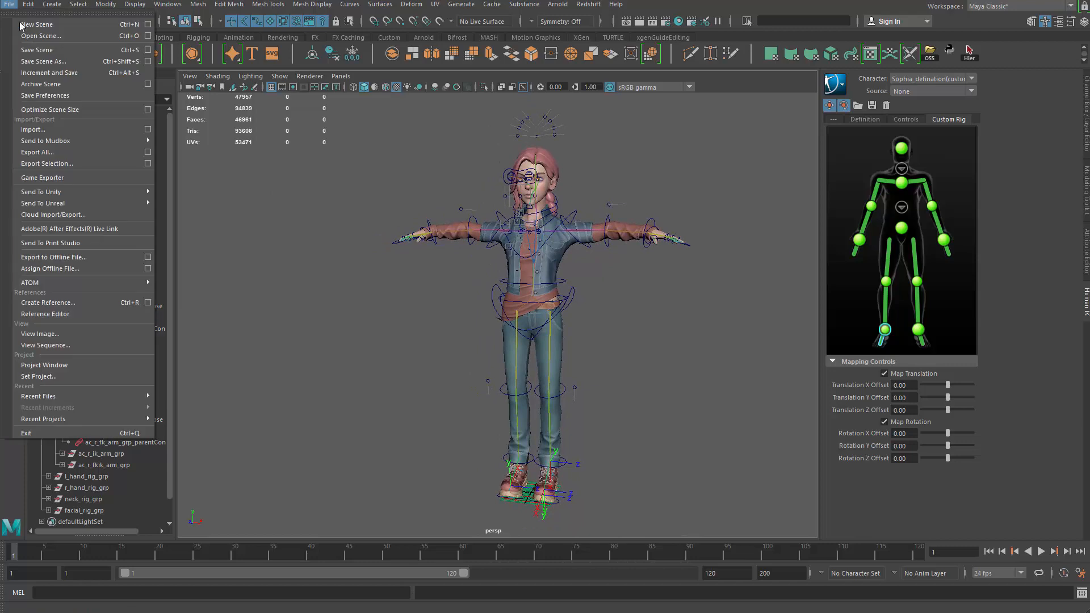
{"action": "left_click", "coordinate": [50, 302]}
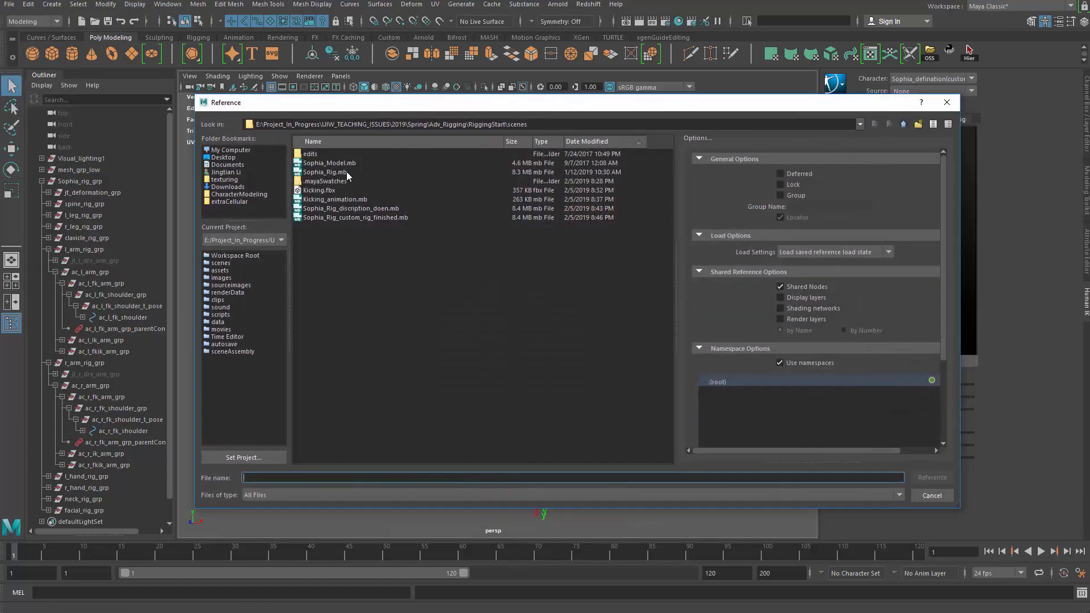
{"action": "left_click", "coordinate": [337, 200]}
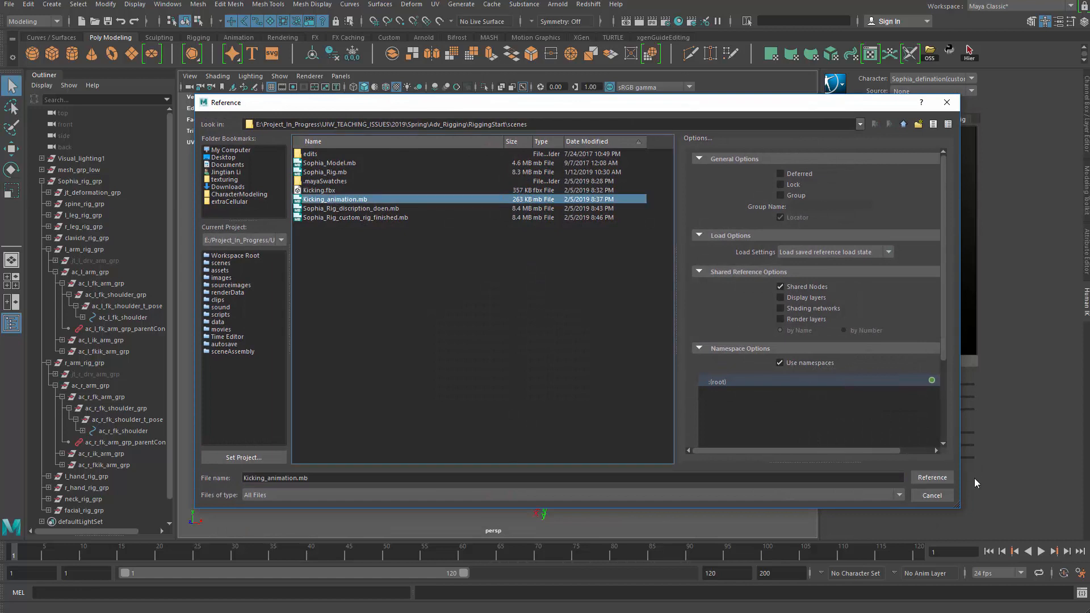
{"action": "left_click", "coordinate": [945, 479]}
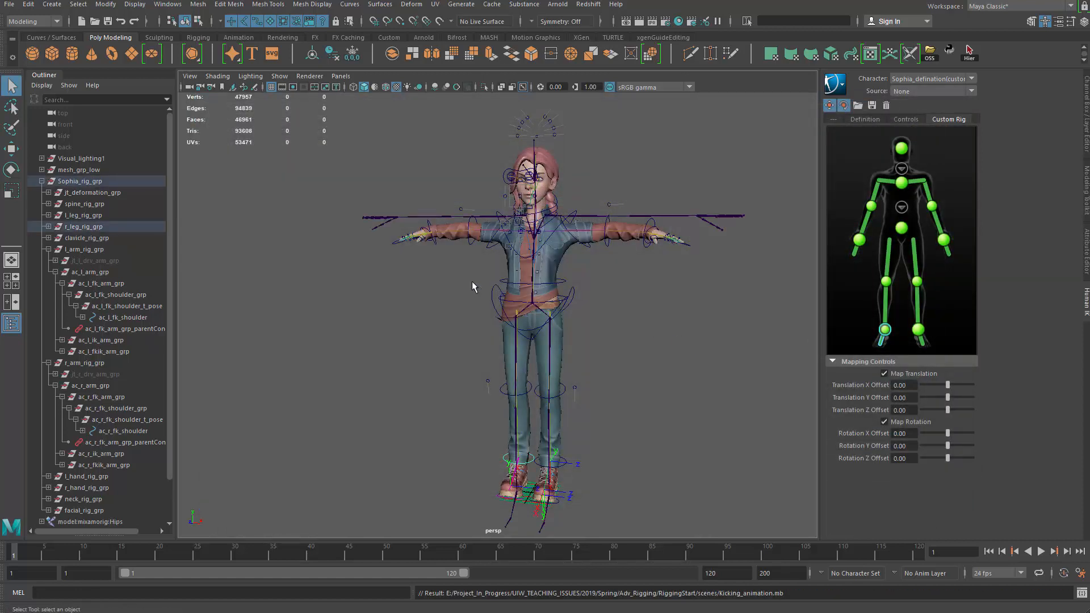
Collapse the Sophia_rig_grp hierarchy and select the referenced model:mixamorig:Hips joint
{"action": "middle_click_drag", "start_coordinate": [452, 314], "coordinate": [440, 346], "text": "alt"}
{"action": "right_click_drag", "start_coordinate": [446, 347], "coordinate": [460, 363], "text": "alt"}
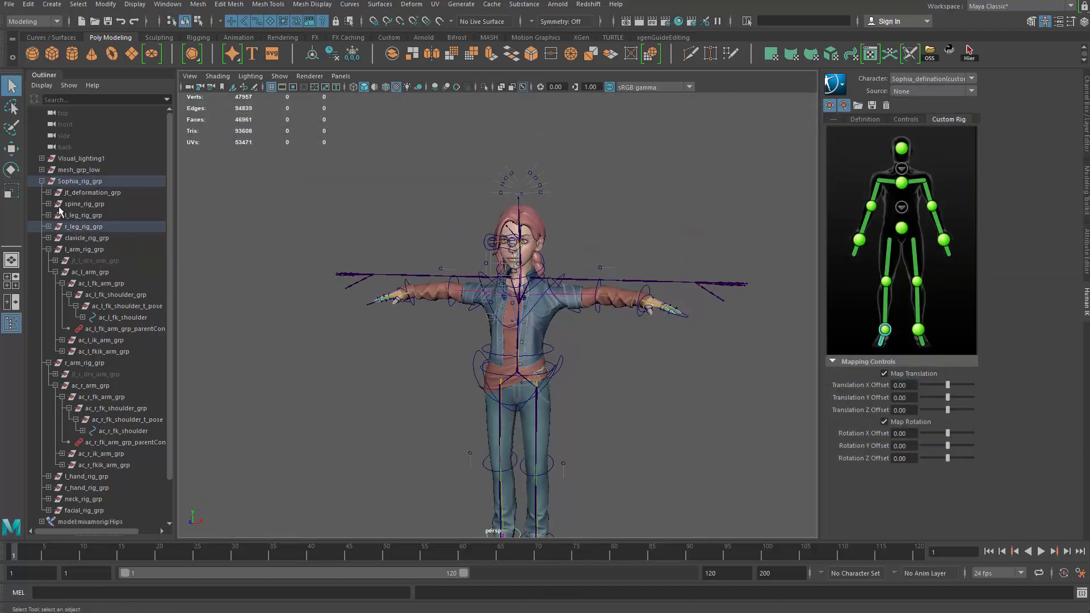
{"action": "left_click", "coordinate": [42, 182]}
{"action": "left_click", "coordinate": [83, 203]}
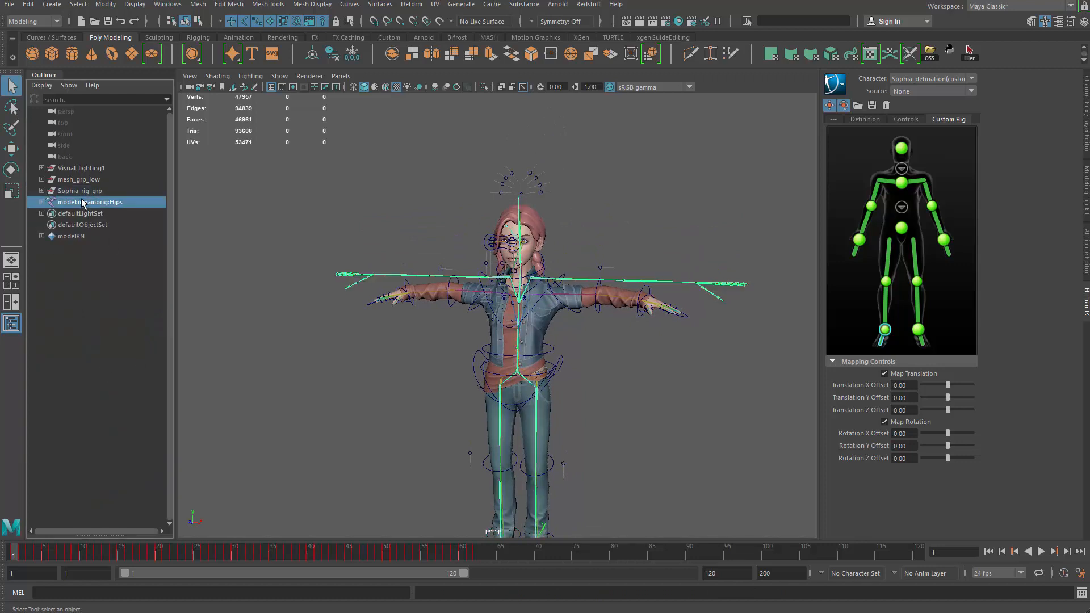
Examine how the referenced Mixamo skeleton lines up with Sophia's body and rig controls in the T-pose
{"action": "right_click_drag", "start_coordinate": [287, 328], "coordinate": [305, 343], "text": "alt"}
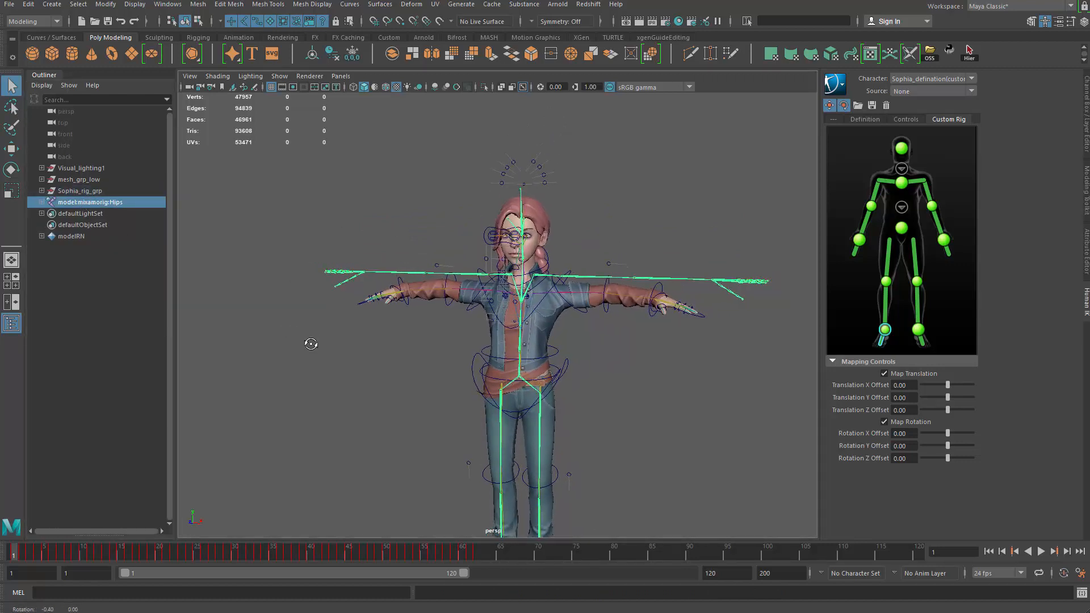
{"action": "left_click_drag", "start_coordinate": [305, 343], "coordinate": [316, 341], "text": "alt"}
{"action": "right_click_drag", "start_coordinate": [316, 340], "coordinate": [341, 340], "text": "alt"}
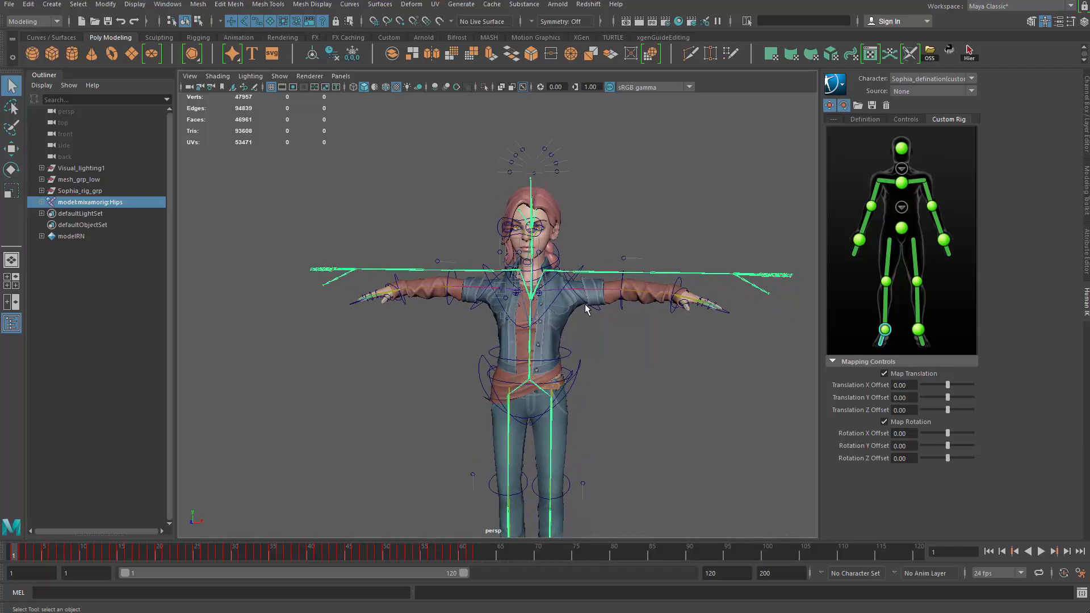
{"action": "left_click_drag", "start_coordinate": [587, 309], "coordinate": [636, 211], "text": "alt"}
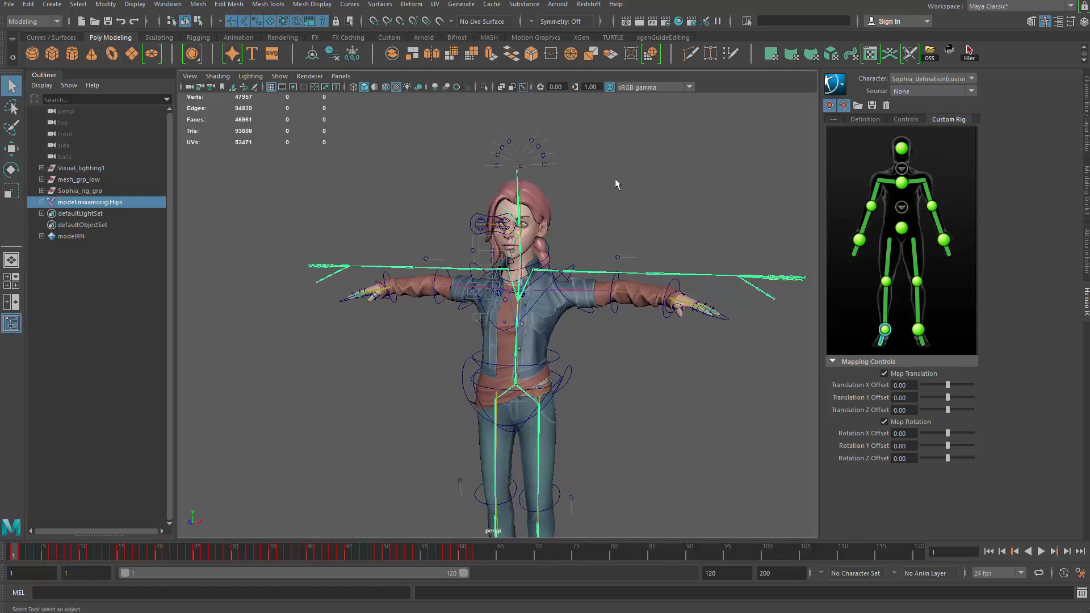
{"action": "middle_click_drag", "start_coordinate": [609, 394], "coordinate": [616, 366], "text": "alt"}
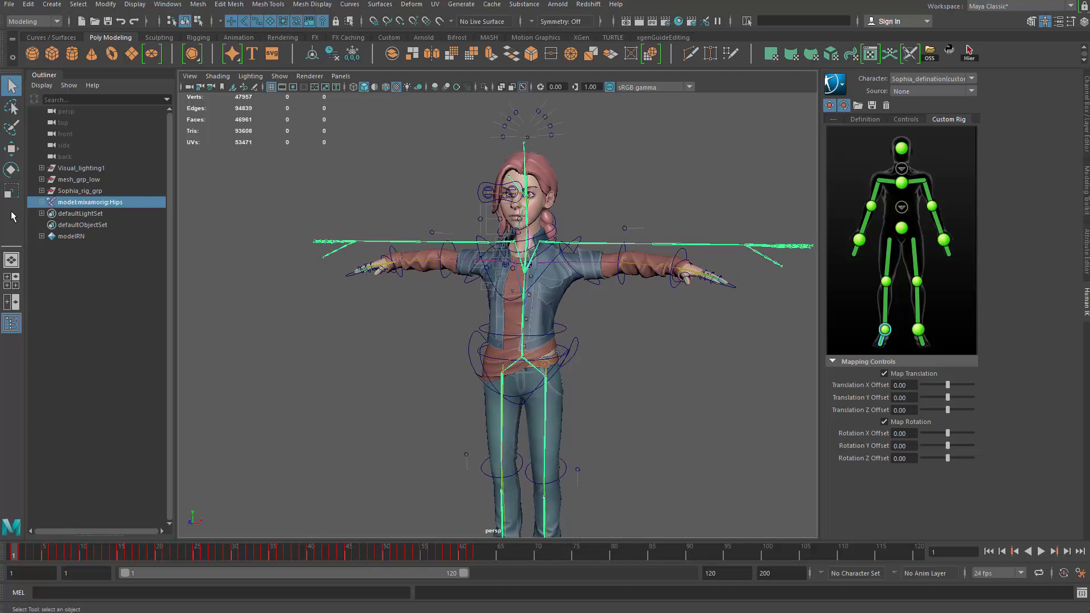
{"action": "middle_click_drag", "start_coordinate": [500, 284], "coordinate": [548, 295], "text": "alt"}
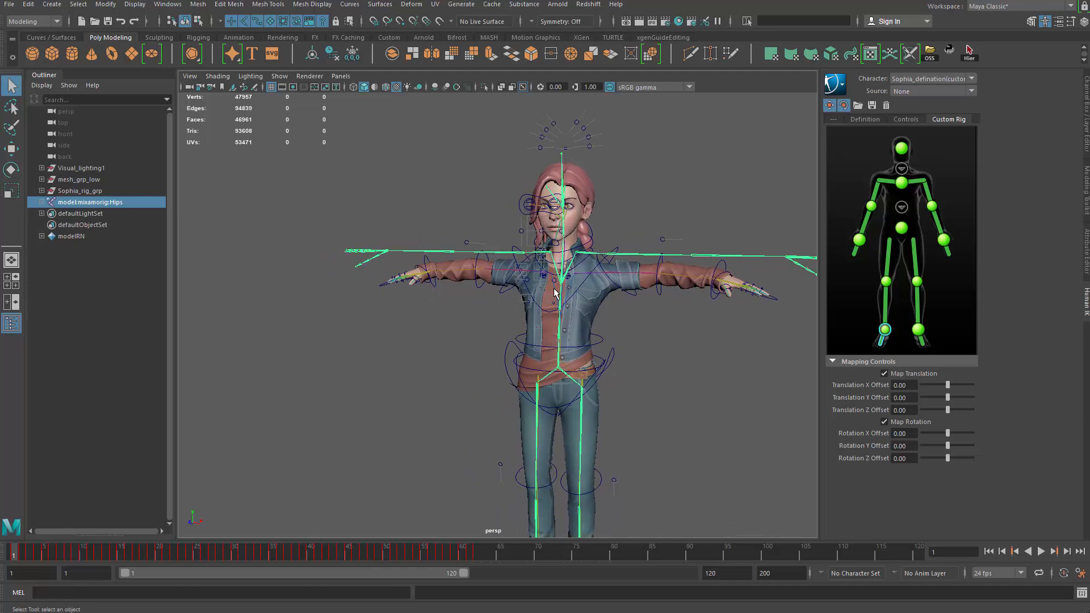
{"action": "middle_click_drag", "start_coordinate": [657, 350], "coordinate": [600, 315], "text": "alt"}
{"action": "scroll", "coordinate": [626, 322], "scroll_direction": "up", "scroll_amount": 2}
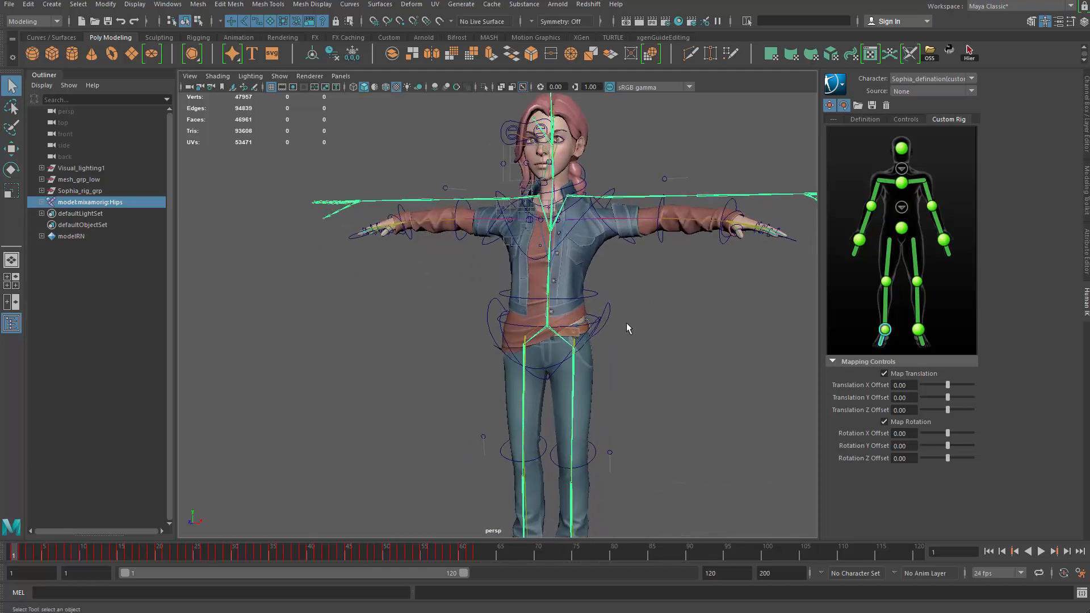
{"action": "middle_click_drag", "start_coordinate": [704, 295], "coordinate": [697, 299], "text": "alt"}
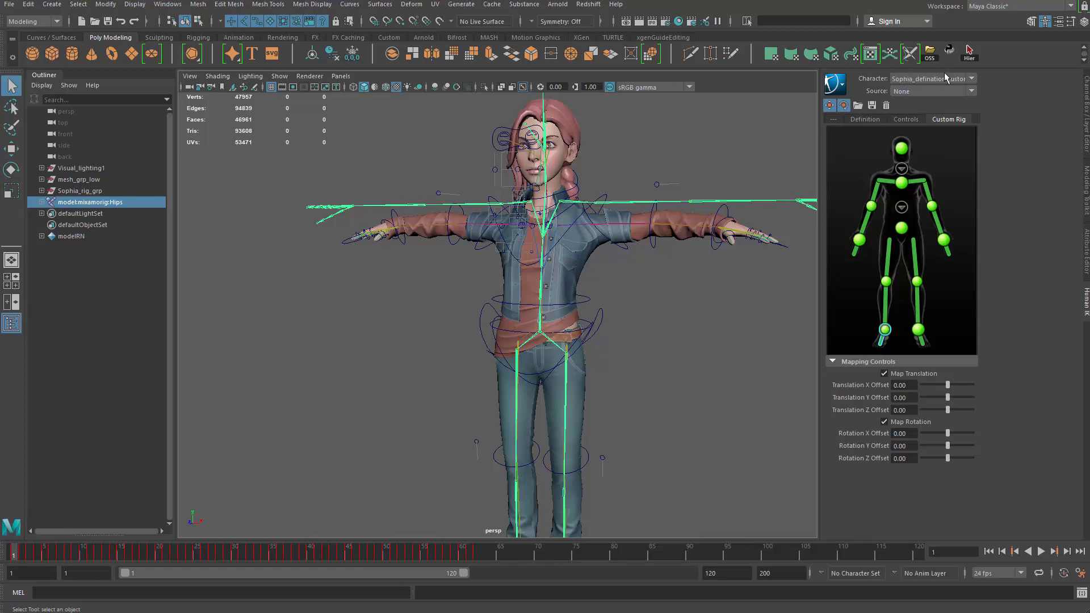
Set the HumanIK source of Sophia's character to model:Maximo_discription
{"action": "left_click", "coordinate": [910, 95]}
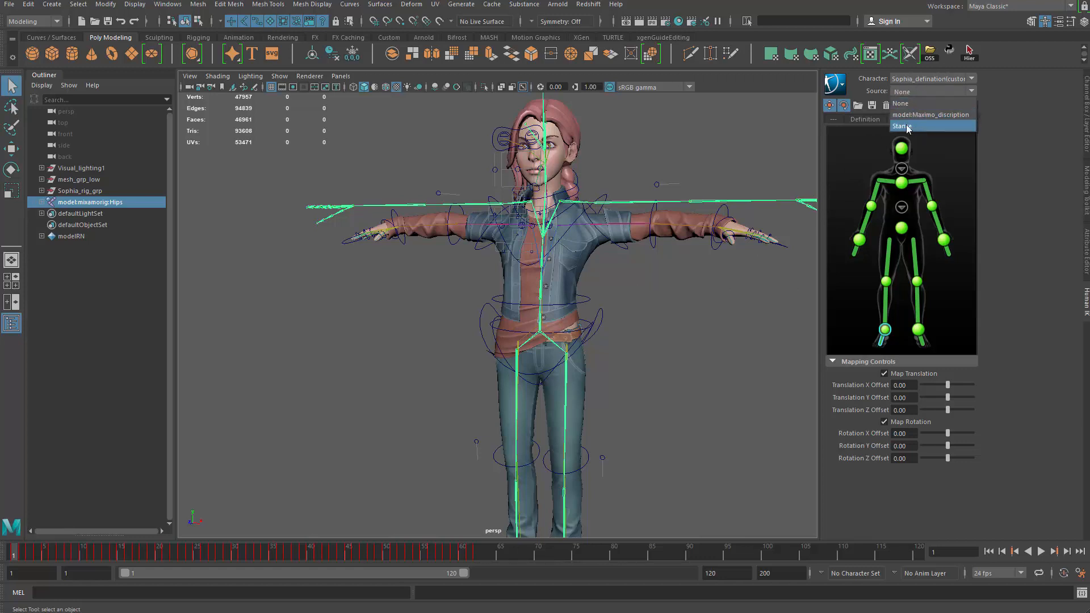
{"action": "left_click", "coordinate": [943, 115]}
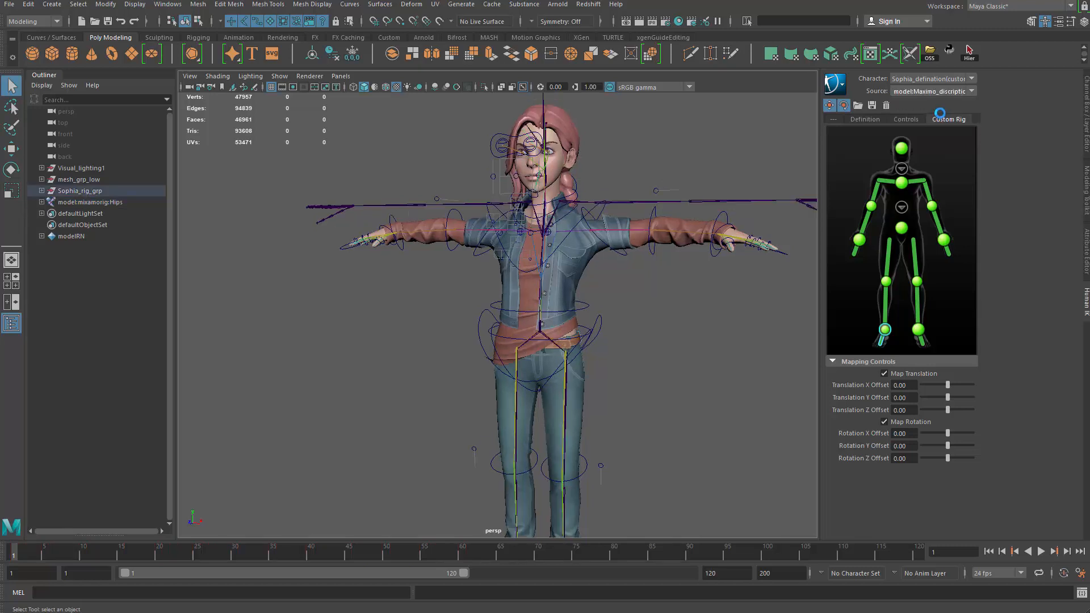
{"action": "left_click_drag", "start_coordinate": [573, 313], "coordinate": [503, 330], "text": "alt"}
{"action": "scroll", "coordinate": [503, 330], "scroll_direction": "up", "scroll_amount": 3}
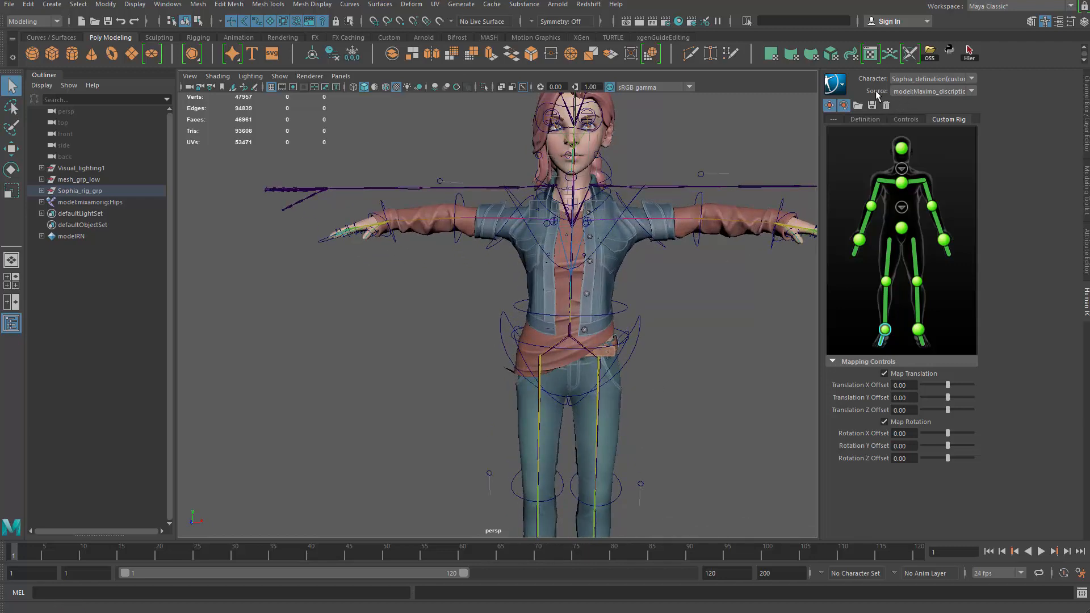
Select the Mixamo hips joint to find its last keyframe and set the animation end to frame 62
{"action": "left_click", "coordinate": [81, 202]}
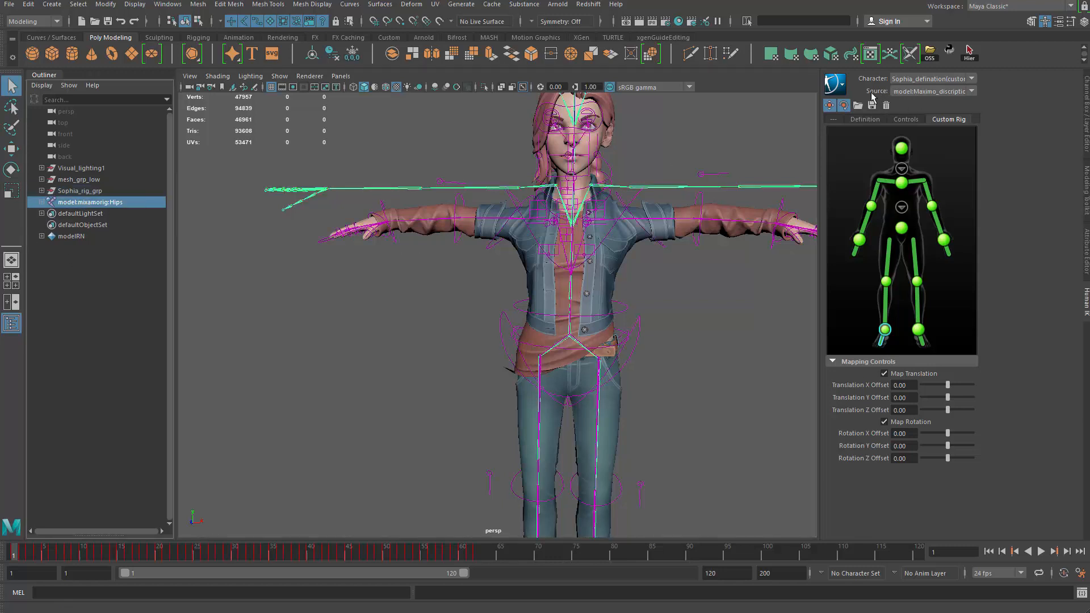
{"action": "scroll", "coordinate": [392, 333], "scroll_direction": "down", "scroll_amount": 5}
{"action": "scroll", "coordinate": [391, 334], "scroll_direction": "up", "scroll_amount": 2}
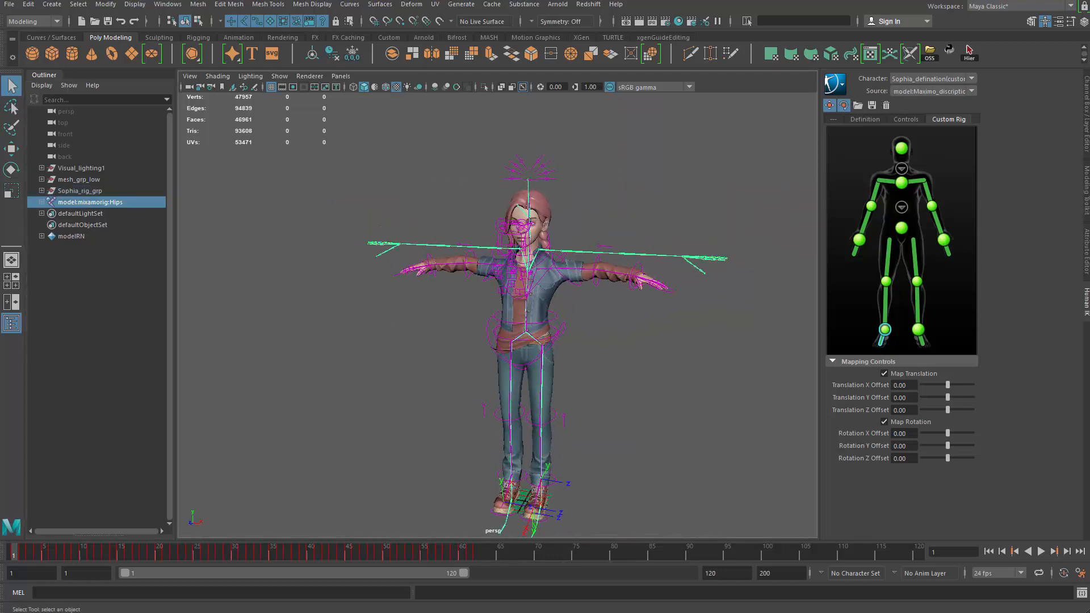
{"action": "left_click", "coordinate": [476, 554]}
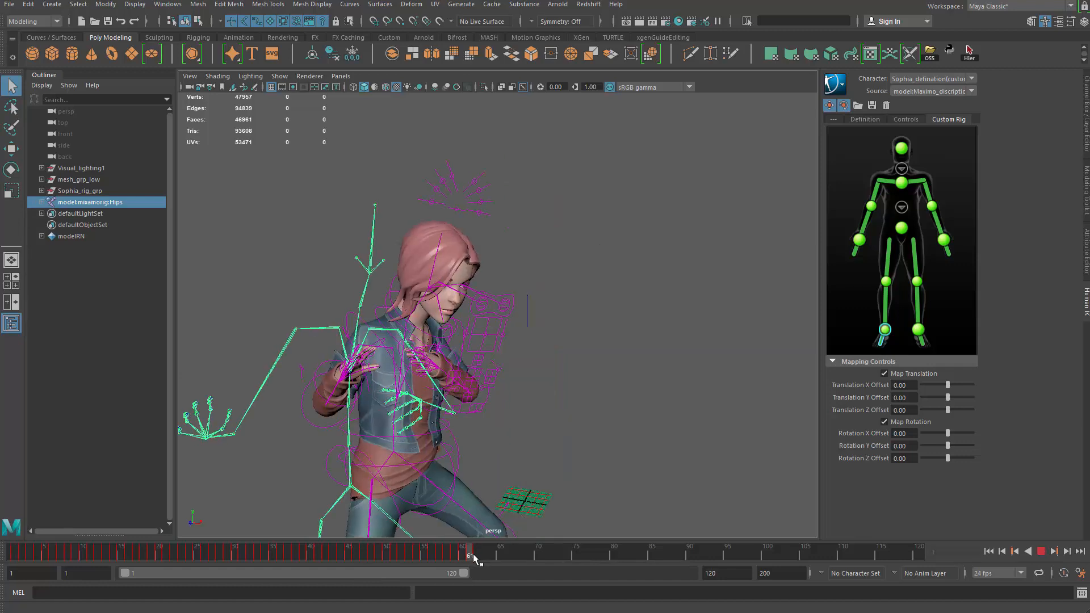
{"action": "double_click", "coordinate": [766, 575]}
{"action": "type", "text": "62"}
{"action": "key", "text": "Return"}
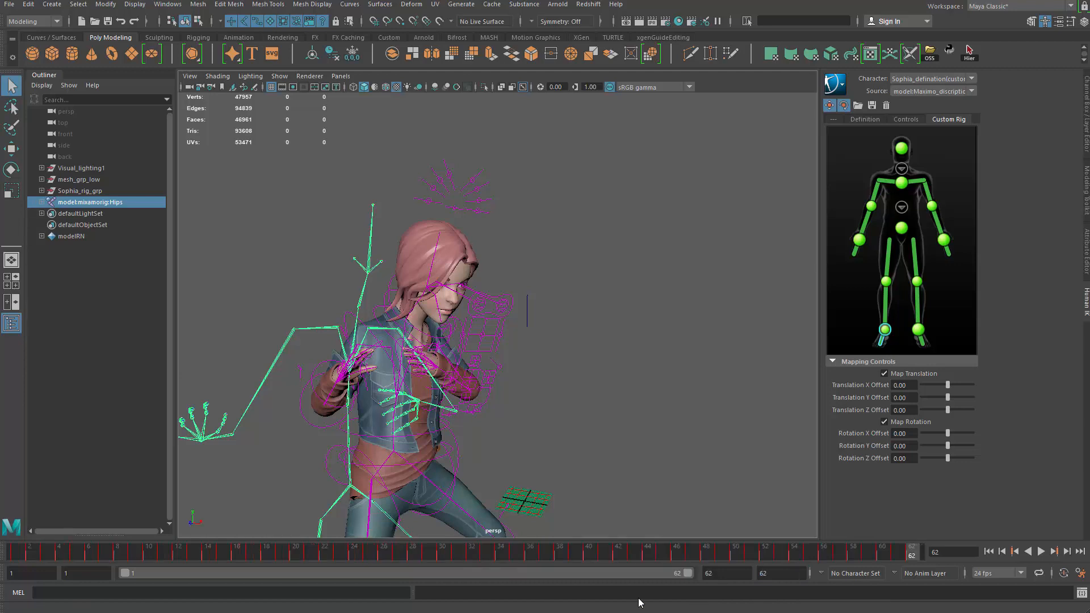
Play back the kicking animation and inspect Sophia's retargeted motion from several distances
{"action": "left_click_drag", "start_coordinate": [752, 333], "coordinate": [579, 338], "text": "alt"}
{"action": "key", "text": "alt+v"}
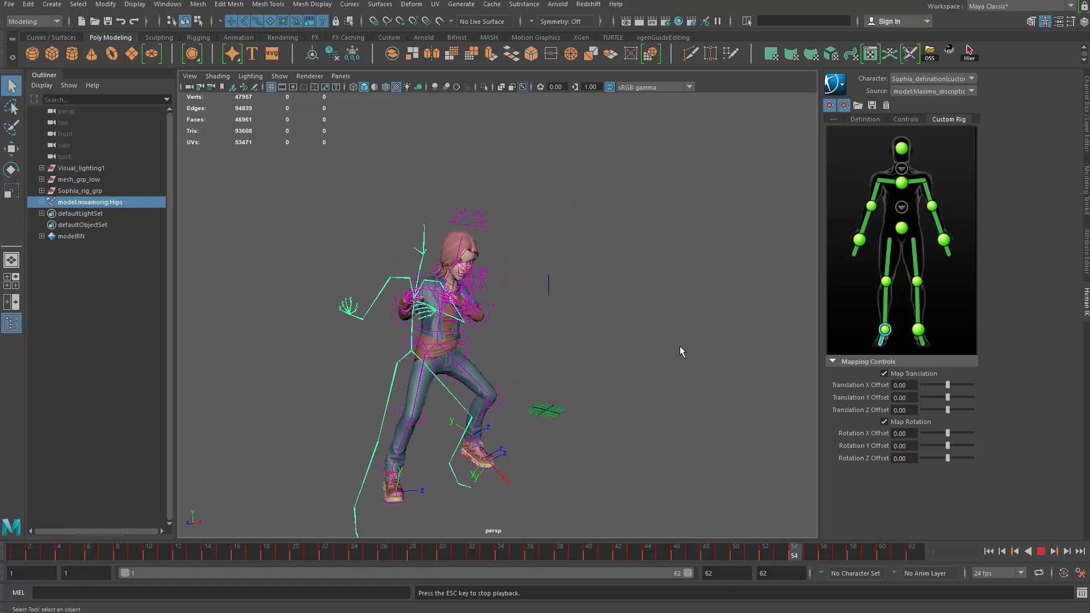
{"action": "key", "text": "alt+v"}
{"action": "right_click_drag", "start_coordinate": [675, 342], "coordinate": [716, 341], "text": "alt"}
{"action": "left_click", "coordinate": [443, 274]}
{"action": "key", "text": "alt+v"}
{"action": "scroll", "coordinate": [496, 305], "scroll_direction": "up", "scroll_amount": 5}
{"action": "key", "text": "alt+v"}
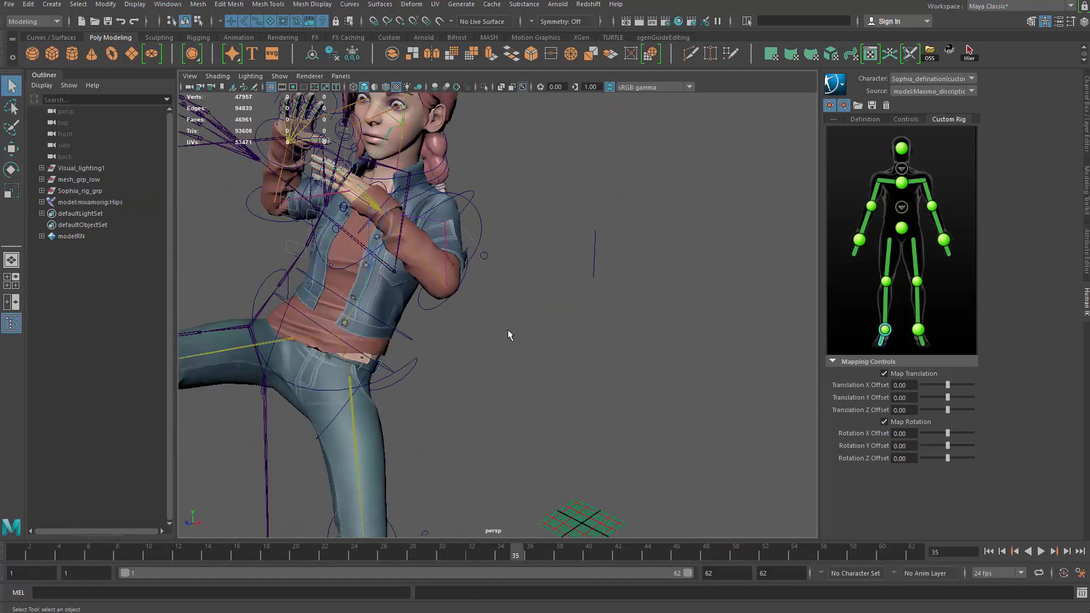
{"action": "middle_click_drag", "start_coordinate": [508, 329], "coordinate": [539, 344], "text": "alt"}
{"action": "key", "text": "alt+shift+v"}
{"action": "key", "text": "alt+v"}
{"action": "key", "text": "alt+v"}
Return to the first frame and inspect the Mixamo joints and the driven channels of Sophia's right FK wrist control
{"action": "key", "text": "alt+shift+v"}
{"action": "left_click_drag", "start_coordinate": [615, 362], "coordinate": [556, 357], "text": "alt"}
{"action": "right_click_drag", "start_coordinate": [563, 341], "coordinate": [628, 296], "text": "alt"}
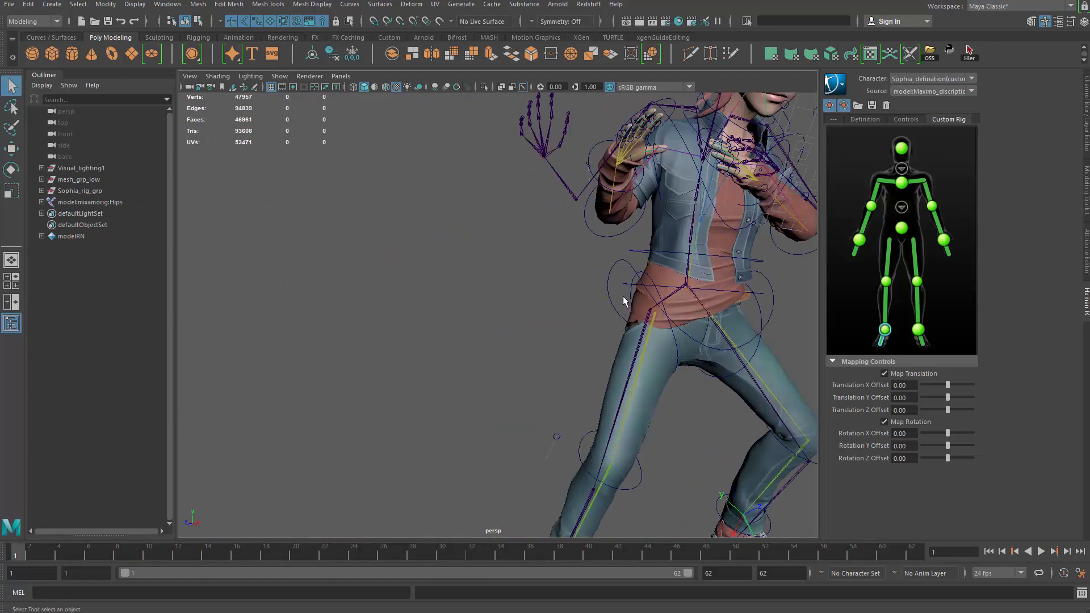
{"action": "key", "text": "f"}
{"action": "left_click", "coordinate": [489, 250]}
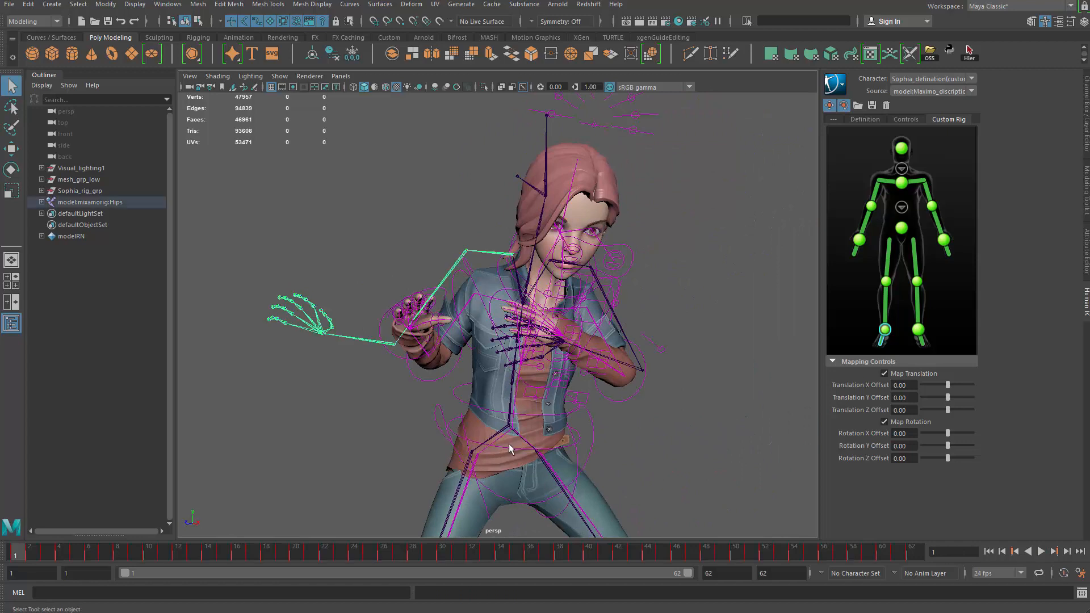
{"action": "left_click", "coordinate": [507, 428]}
{"action": "right_click_drag", "start_coordinate": [388, 358], "coordinate": [477, 203], "text": "alt"}
{"action": "left_click", "coordinate": [393, 314]}
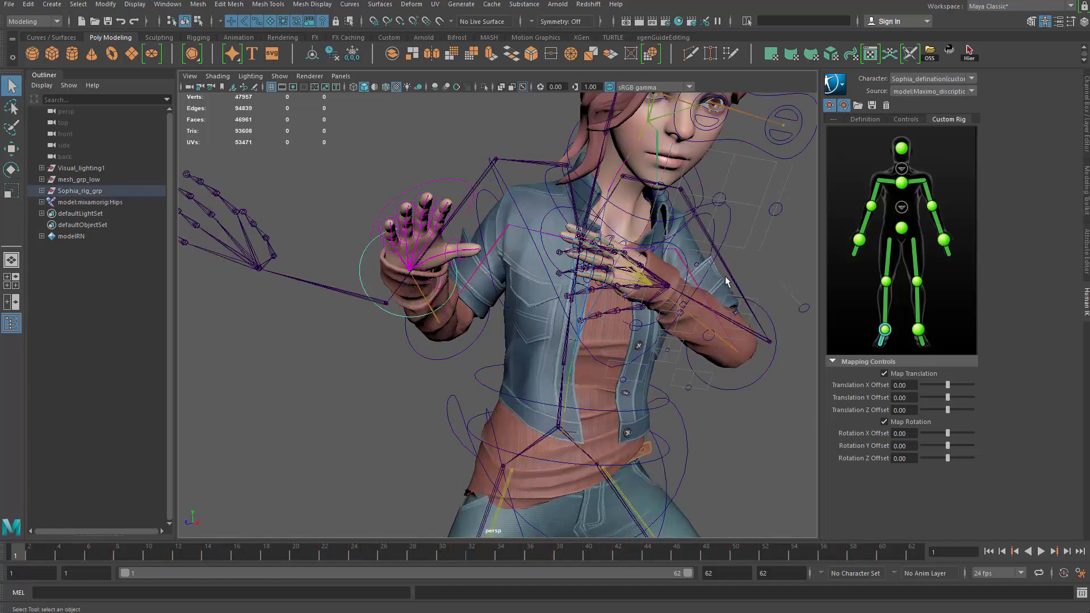
{"action": "key", "text": "ctrl+a"}
{"action": "key", "text": "ctrl+a"}
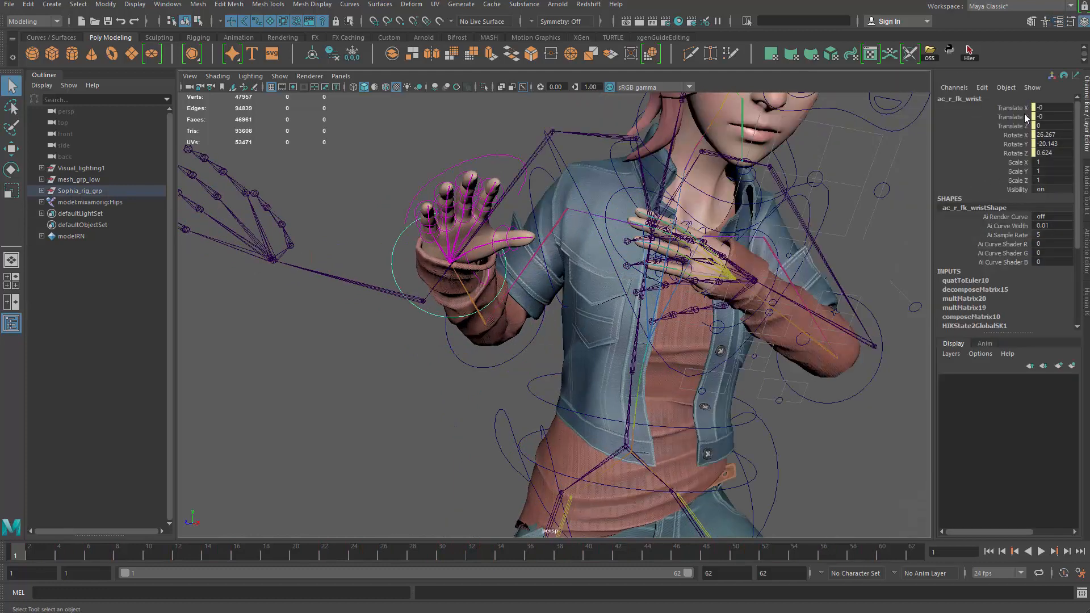
{"action": "right_click_drag", "start_coordinate": [695, 327], "coordinate": [531, 327], "text": "alt"}
{"action": "left_click_drag", "start_coordinate": [531, 327], "coordinate": [485, 319], "text": "alt"}
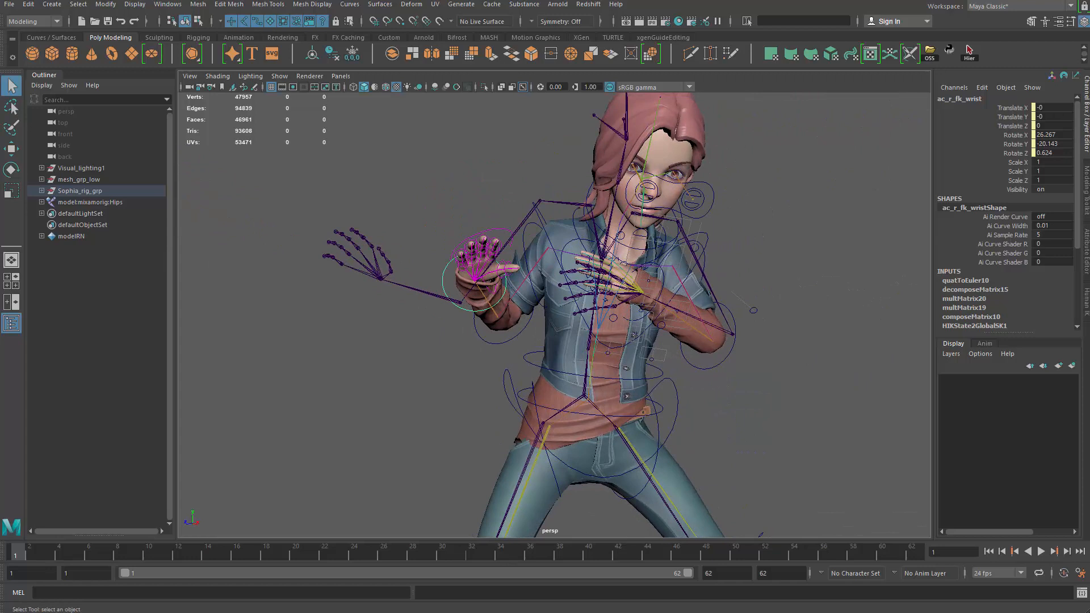
Bake the retargeted animation from HumanIK onto Sophia's custom rig
{"action": "left_click", "coordinate": [1087, 302]}
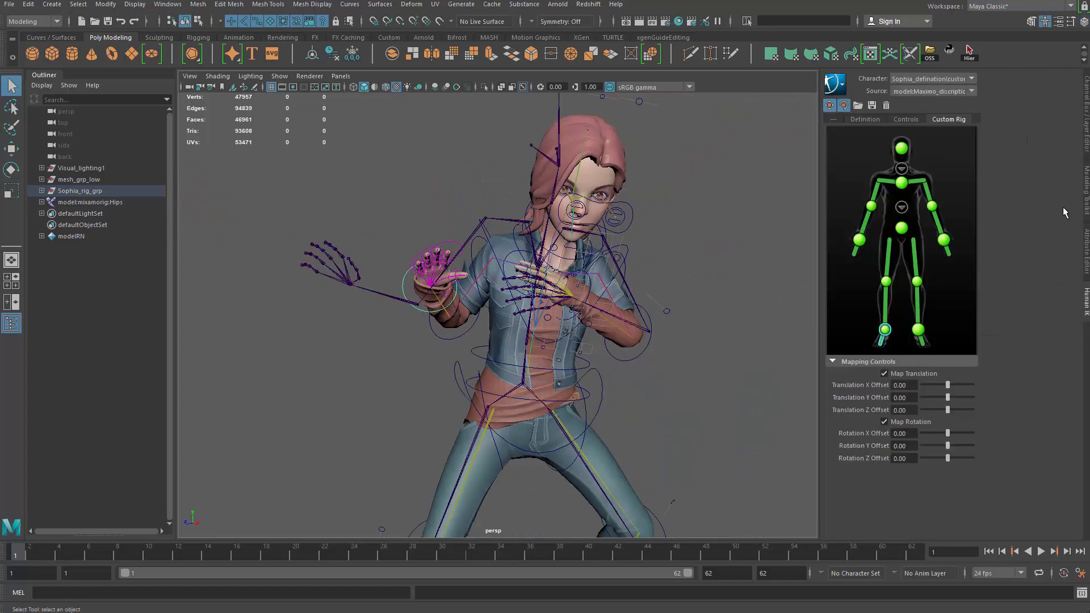
{"action": "left_click", "coordinate": [836, 85]}
{"action": "mouse_move", "coordinate": [905, 157]}
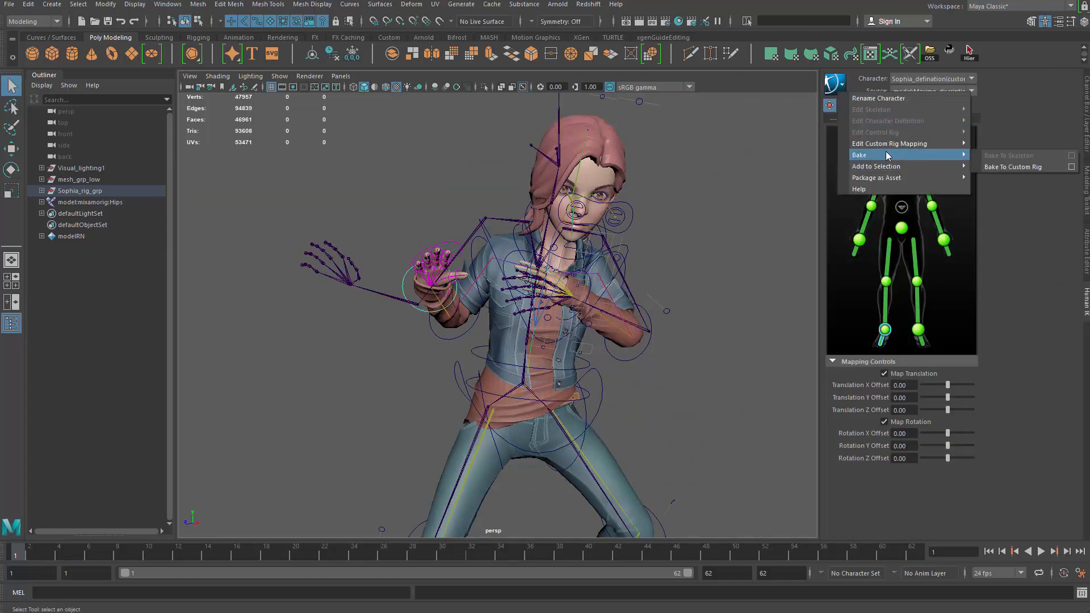
{"action": "left_click", "coordinate": [1014, 167]}
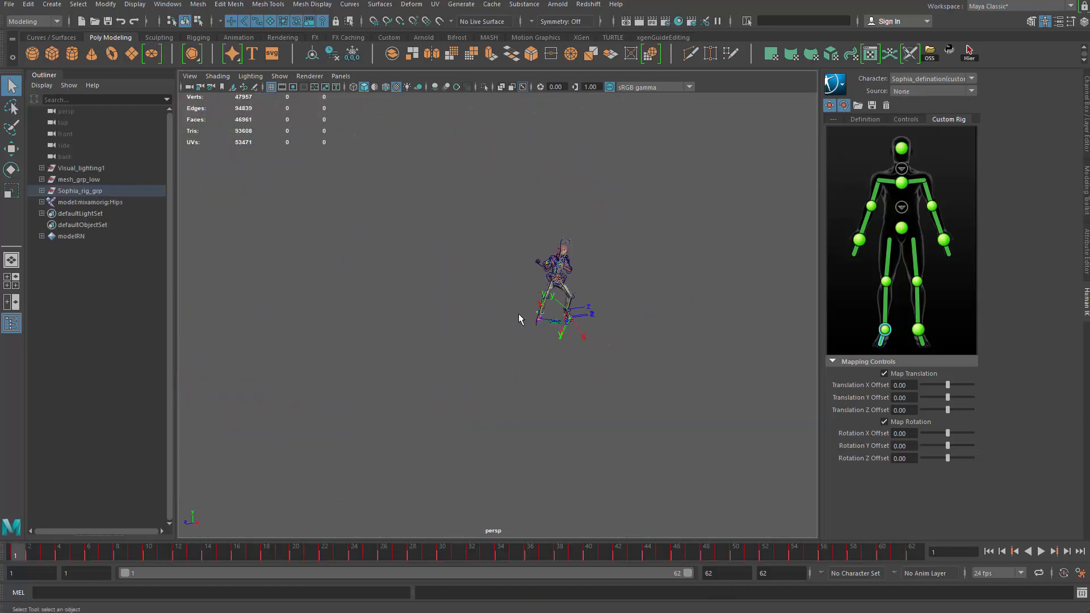
{"action": "key", "text": "f"}
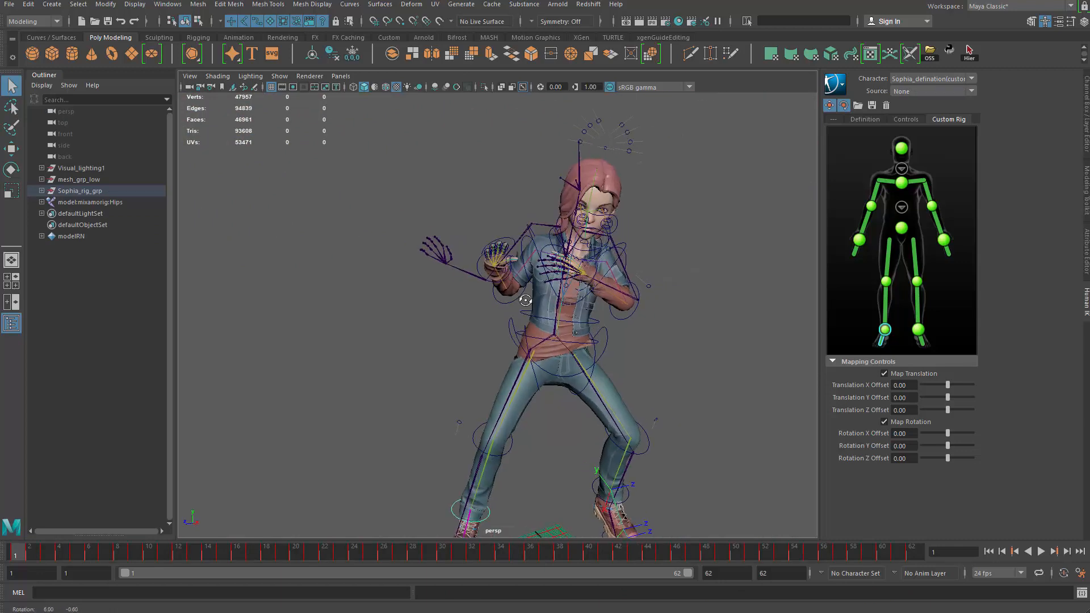
Remove the Kicking_animation.mb reference from the scene and close the Reference Editor
{"action": "left_click", "coordinate": [12, 4]}
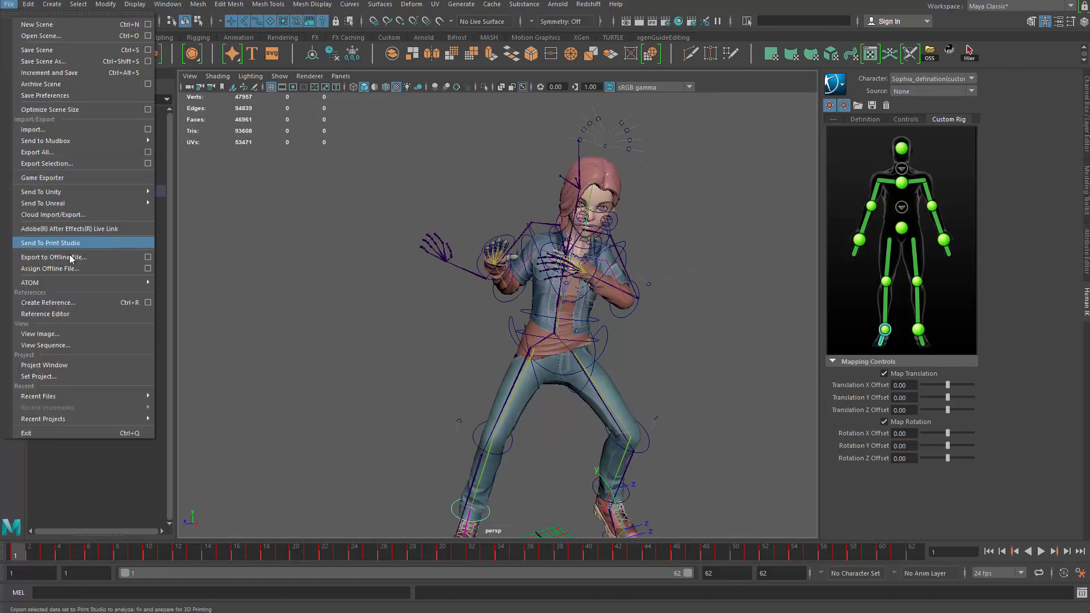
{"action": "left_click", "coordinate": [73, 314]}
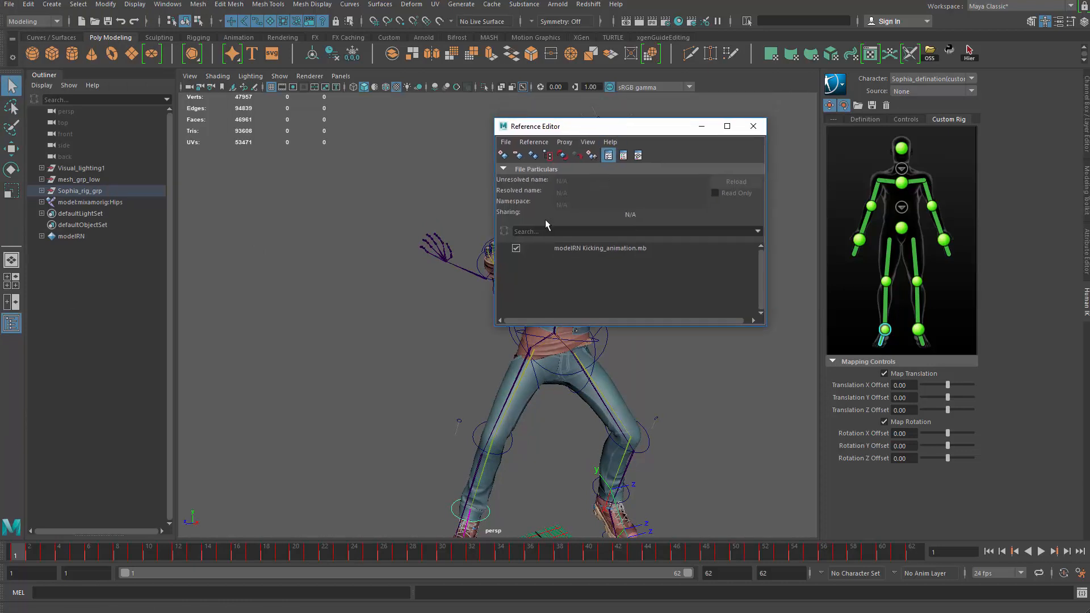
{"action": "left_click", "coordinate": [568, 248]}
{"action": "left_click", "coordinate": [518, 156]}
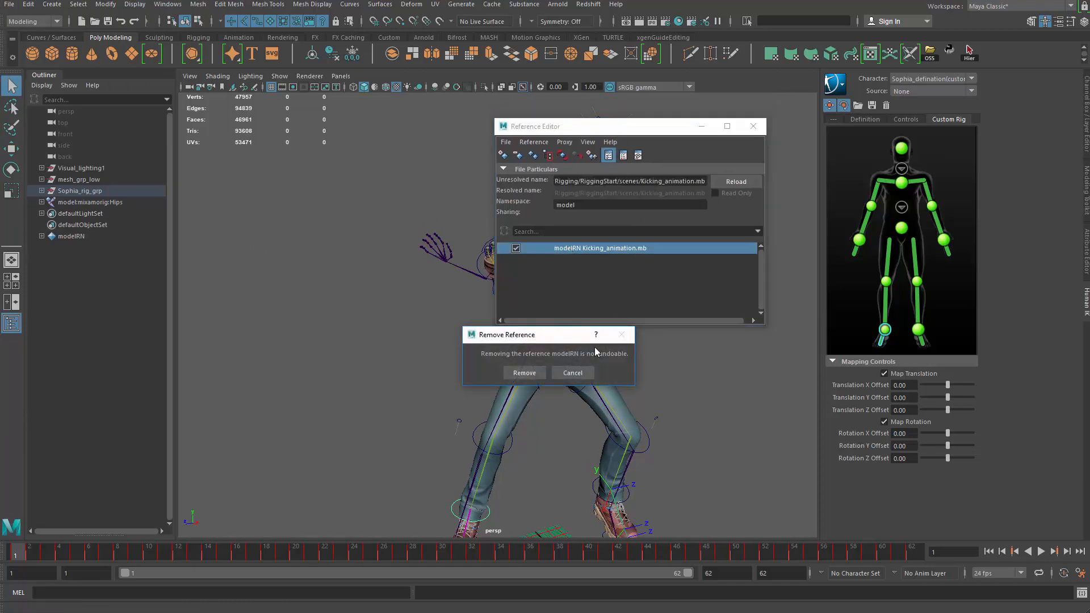
{"action": "left_click", "coordinate": [523, 373]}
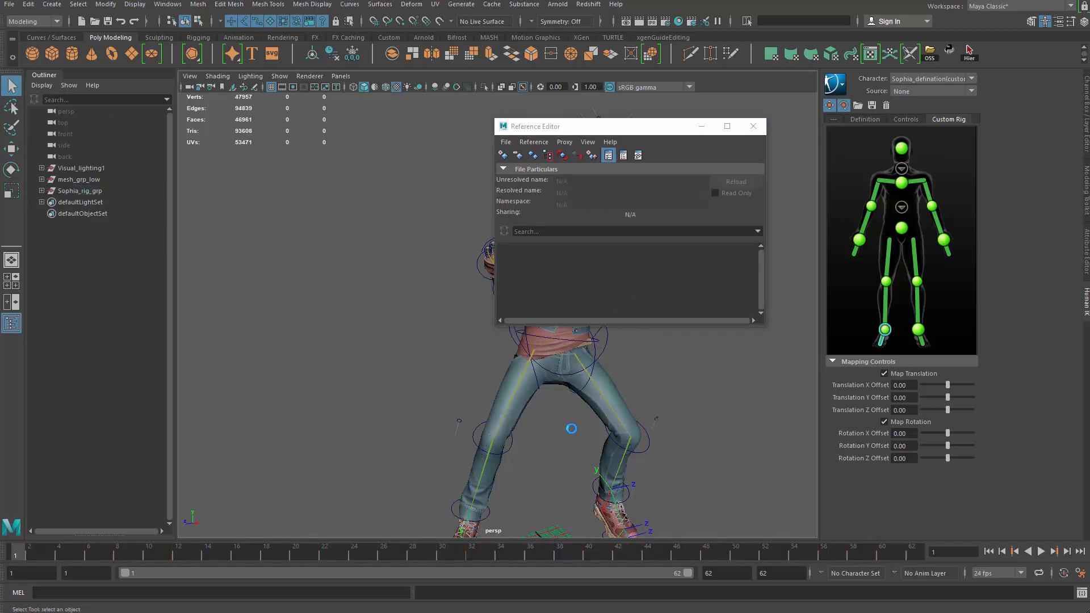
{"action": "left_click", "coordinate": [753, 127]}
Hide all object types in the viewport and show only polygons
{"action": "left_click_drag", "start_coordinate": [443, 337], "coordinate": [494, 318], "text": "alt"}
{"action": "right_click_drag", "start_coordinate": [494, 318], "coordinate": [630, 228], "text": "alt"}
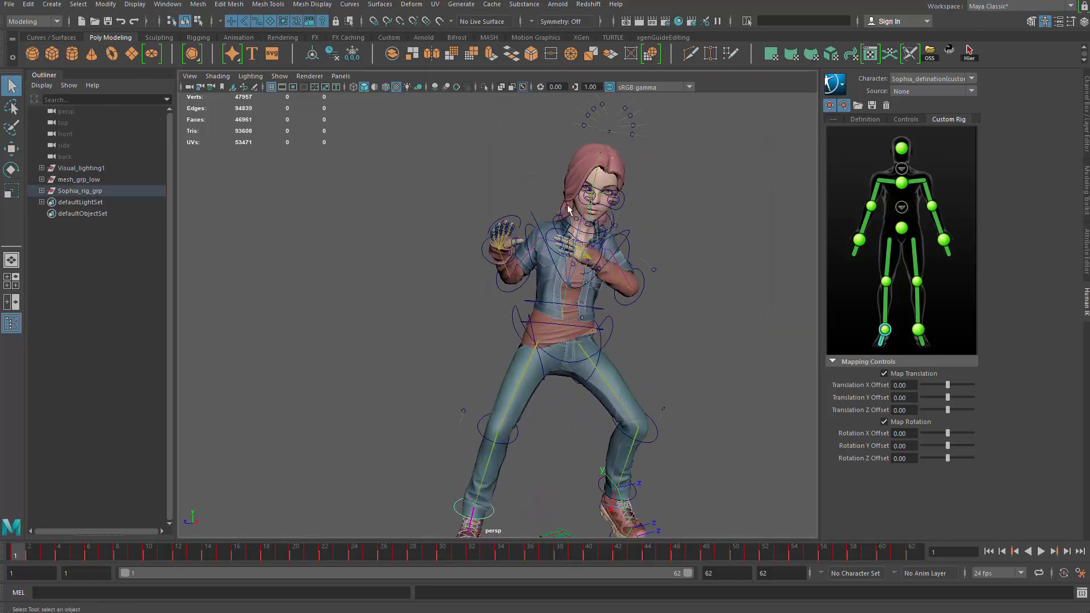
{"action": "left_click", "coordinate": [280, 76]}
{"action": "left_click", "coordinate": [291, 122]}
{"action": "left_click", "coordinate": [279, 76]}
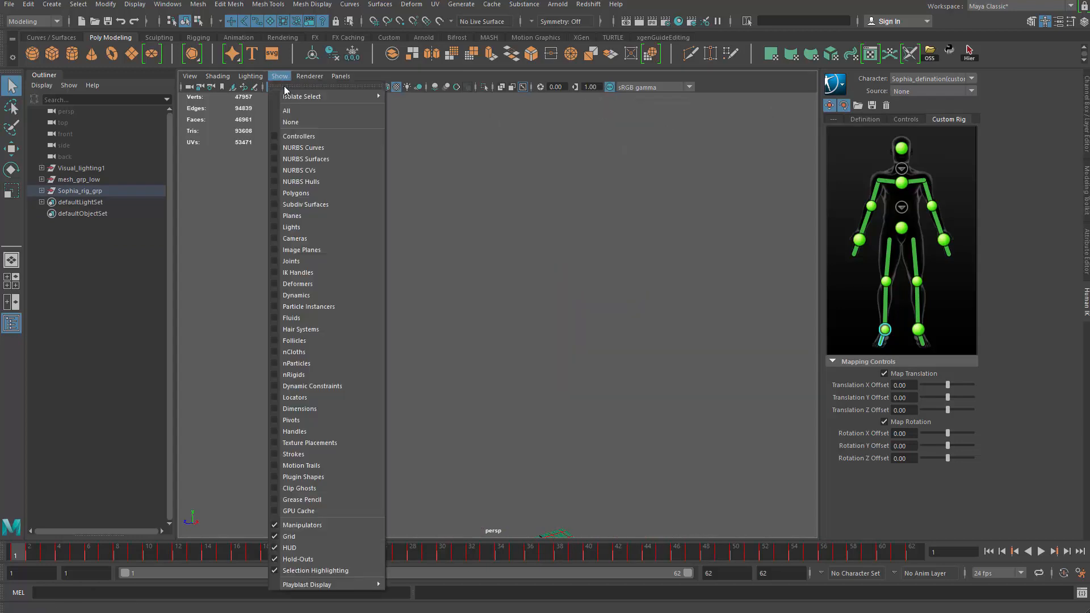
{"action": "left_click", "coordinate": [296, 193]}
Play back the baked kick on the bare mesh from different angles, then rewind to the first frame
{"action": "left_click_drag", "start_coordinate": [365, 220], "coordinate": [656, 251], "text": "alt"}
{"action": "key", "text": "alt+v"}
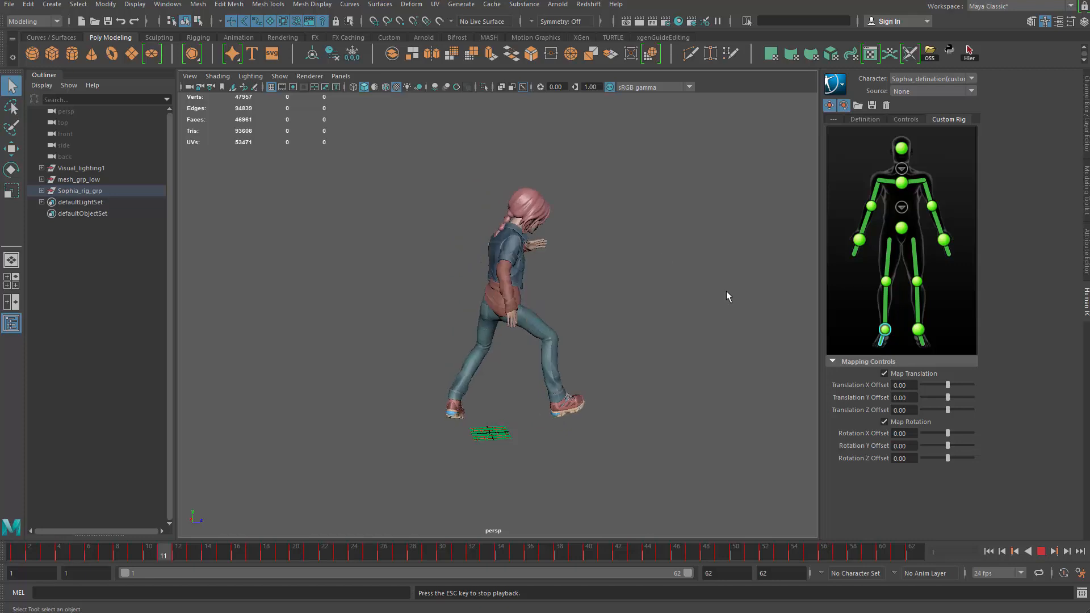
{"action": "left_click_drag", "start_coordinate": [657, 302], "coordinate": [409, 313], "text": "alt"}
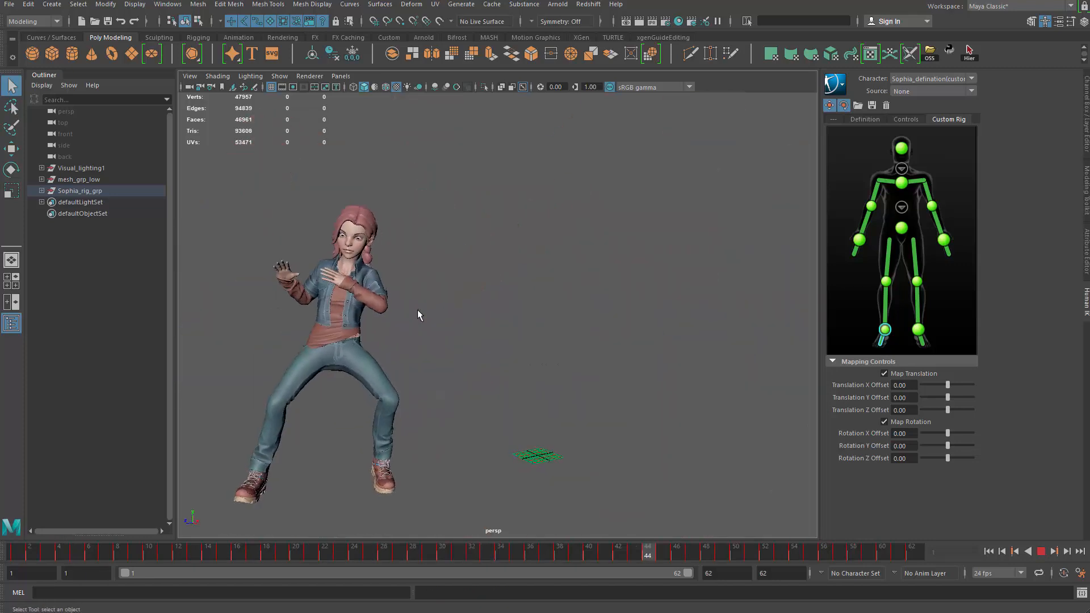
{"action": "key", "text": "Escape"}
{"action": "key", "text": "alt+shift+v"}
Display NURBS curves in the viewport so Sophia's rig controls show alongside the mesh
{"action": "left_click", "coordinate": [284, 79]}
{"action": "left_click", "coordinate": [286, 139]}
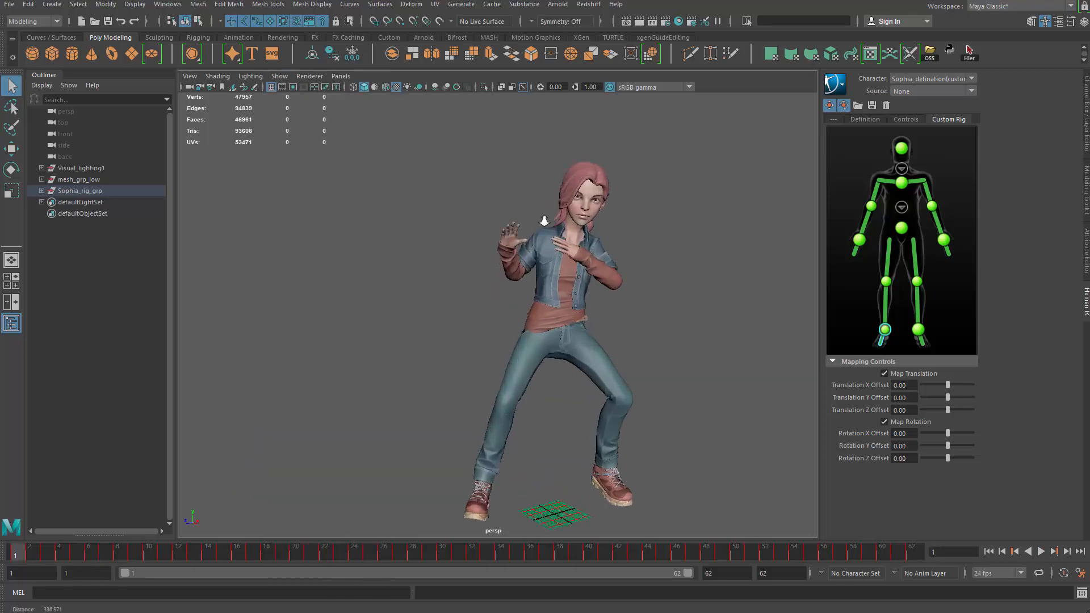
{"action": "left_click", "coordinate": [280, 76]}
{"action": "left_click", "coordinate": [304, 148]}
Select Sophia's eye master control and delete its keys across the whole animation range on the timeline
{"action": "left_click_drag", "start_coordinate": [446, 166], "coordinate": [579, 311], "text": "alt"}
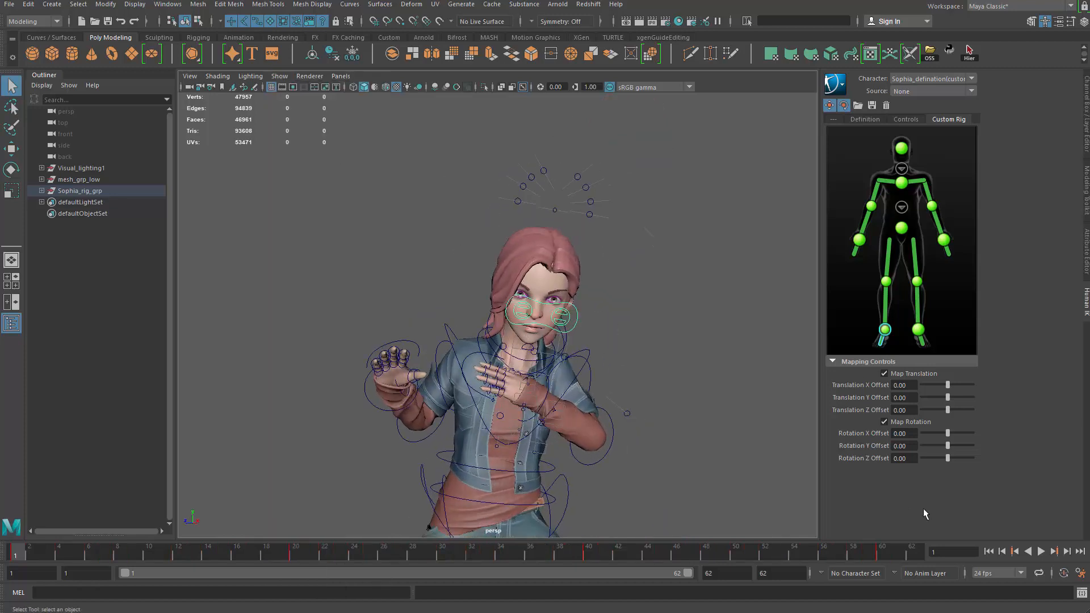
{"action": "key", "text": "alt+v"}
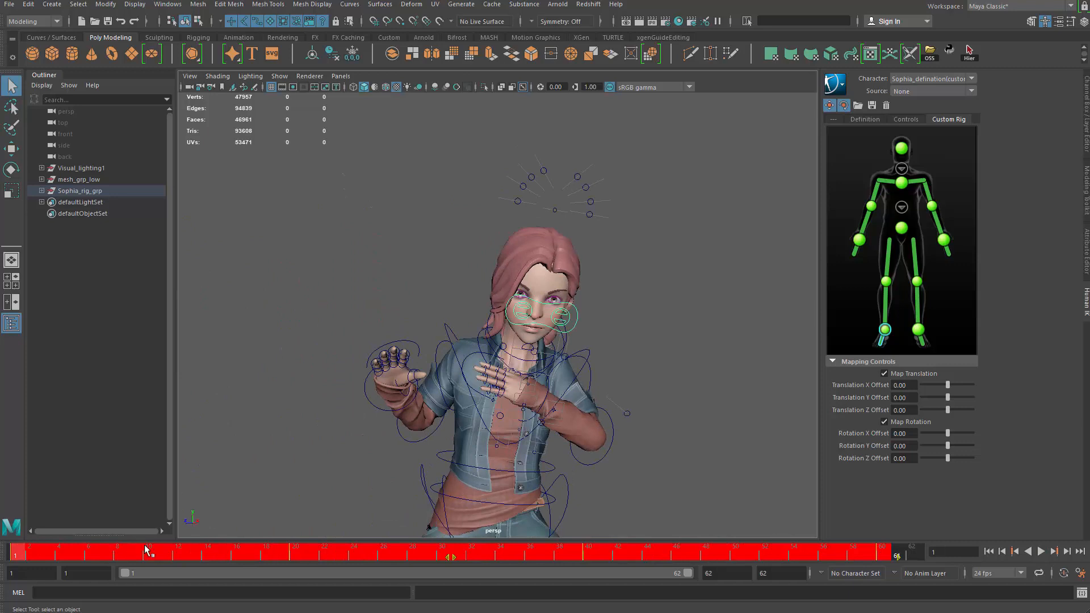
{"action": "right_click", "coordinate": [154, 549]}
{"action": "left_click", "coordinate": [202, 590]}
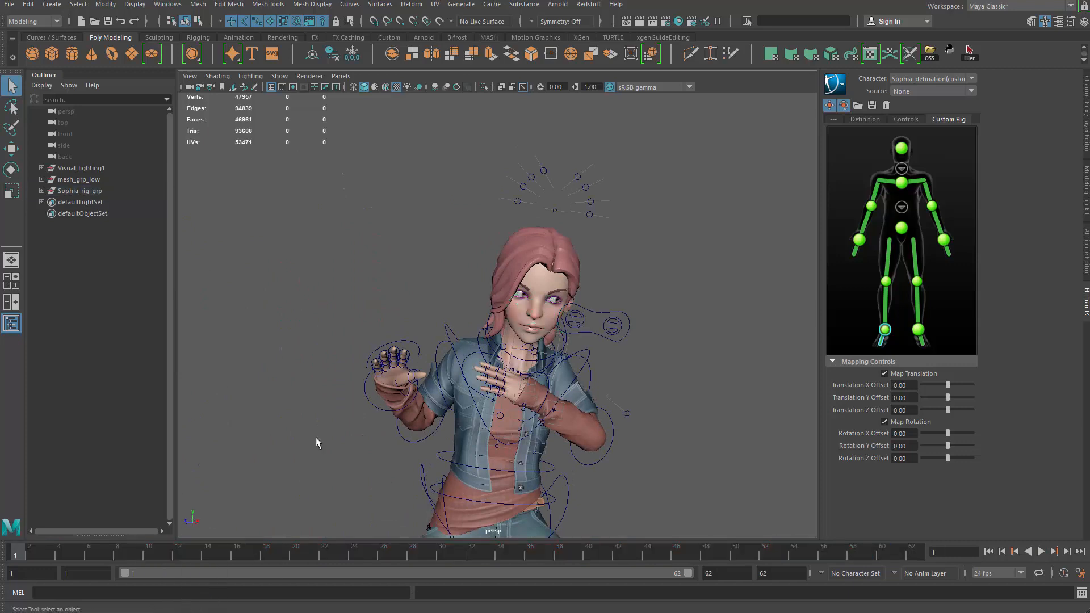
Try to recentre the eyes by setting Translate X of ac_eye_master to 0
{"action": "left_click", "coordinate": [608, 311]}
{"action": "key", "text": "ctrl+a"}
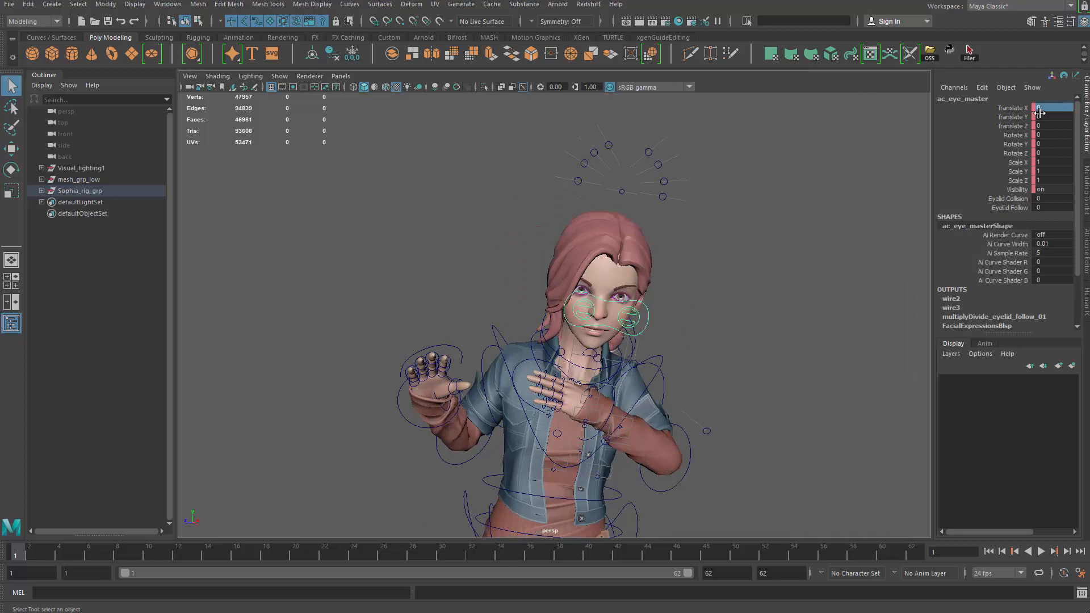
{"action": "left_click", "coordinate": [820, 352]}
Check the left elbow control's keys, play back the kick with the controls shown, and rewind to the first frame
{"action": "left_click", "coordinate": [695, 458]}
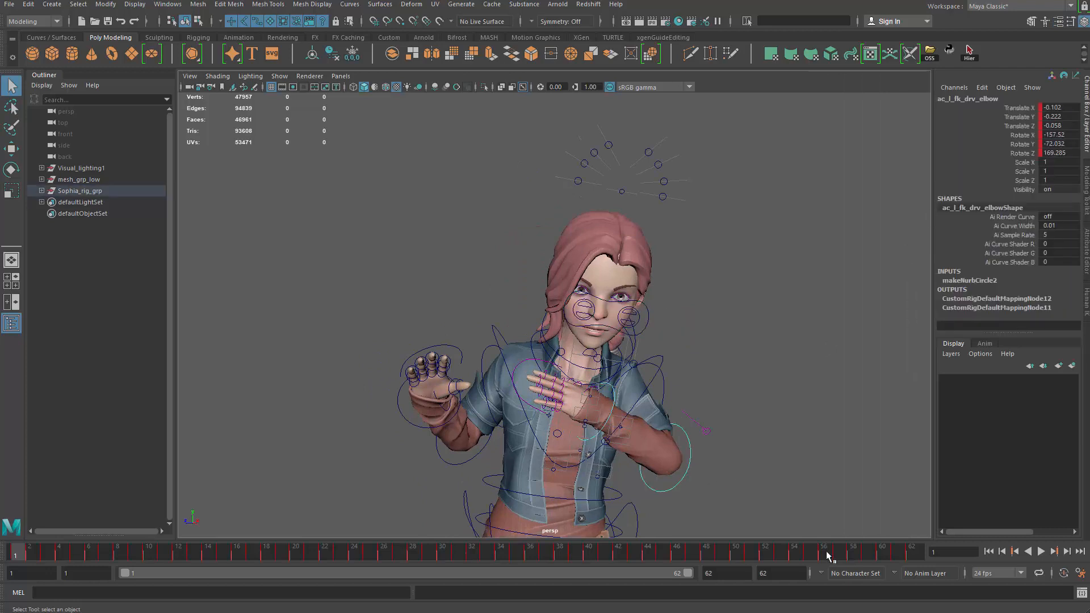
{"action": "scroll", "coordinate": [728, 326], "scroll_direction": "down", "scroll_amount": 5}
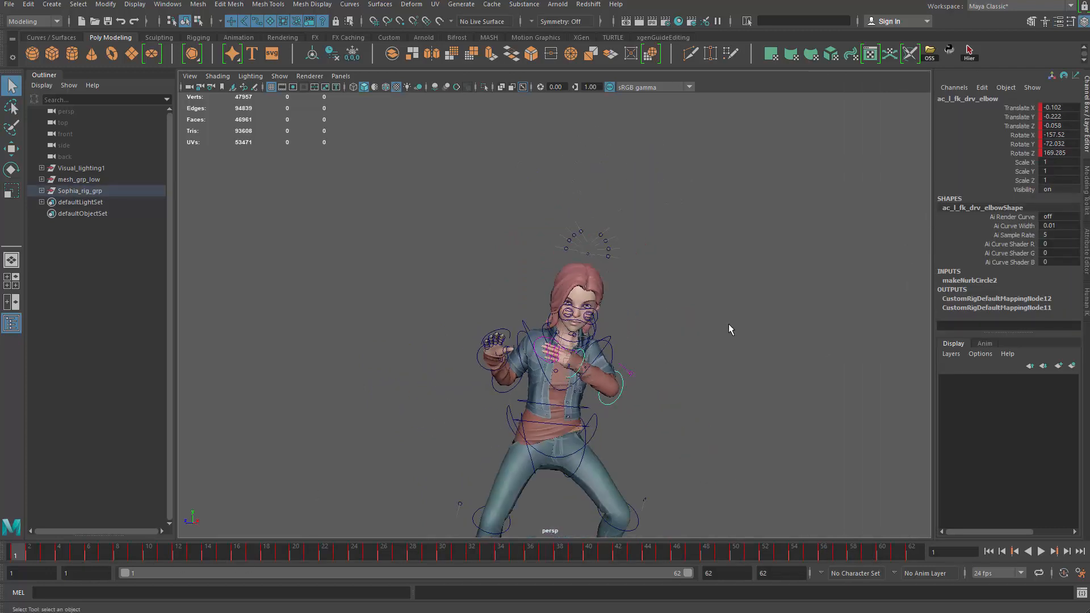
{"action": "left_click", "coordinate": [735, 335]}
{"action": "key", "text": "alt+v"}
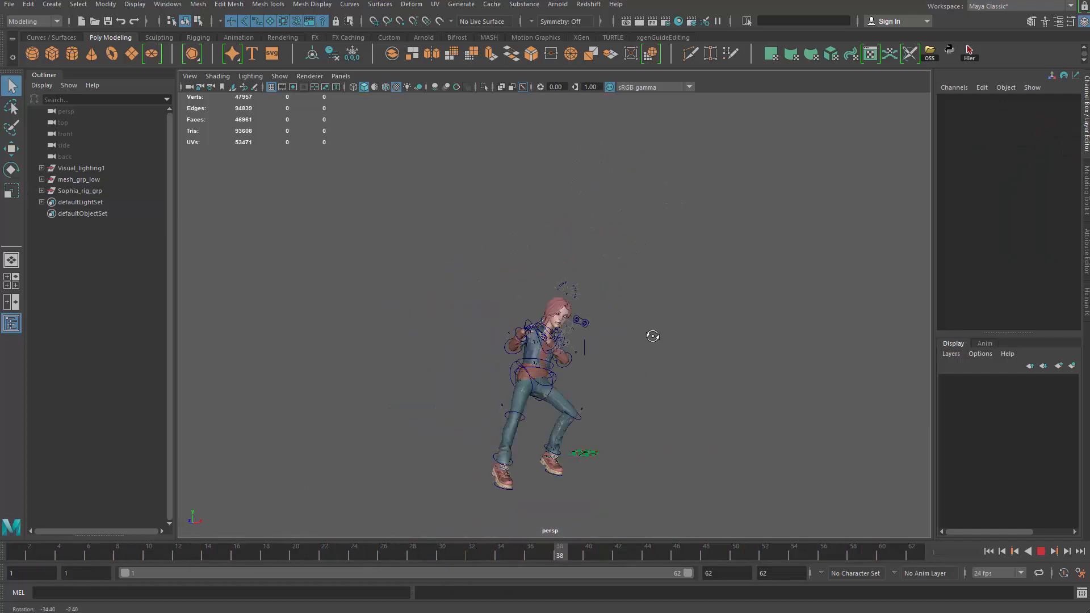
{"action": "scroll", "coordinate": [740, 386], "scroll_direction": "up", "scroll_amount": 4}
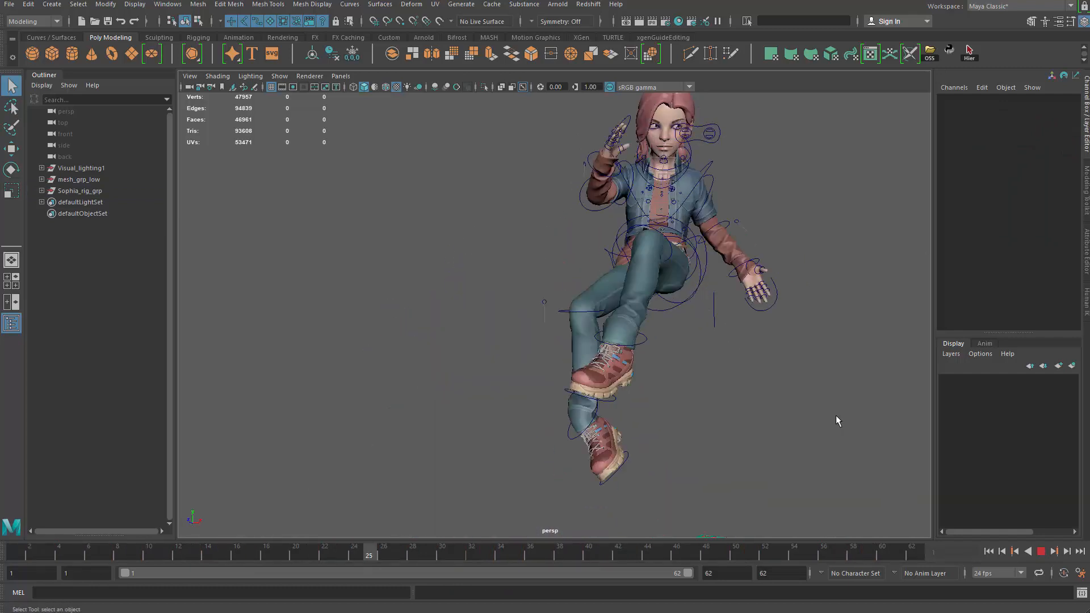
{"action": "right_click_drag", "start_coordinate": [694, 407], "coordinate": [688, 399], "text": "alt"}
{"action": "middle_click_drag", "start_coordinate": [742, 392], "coordinate": [761, 389], "text": "alt"}
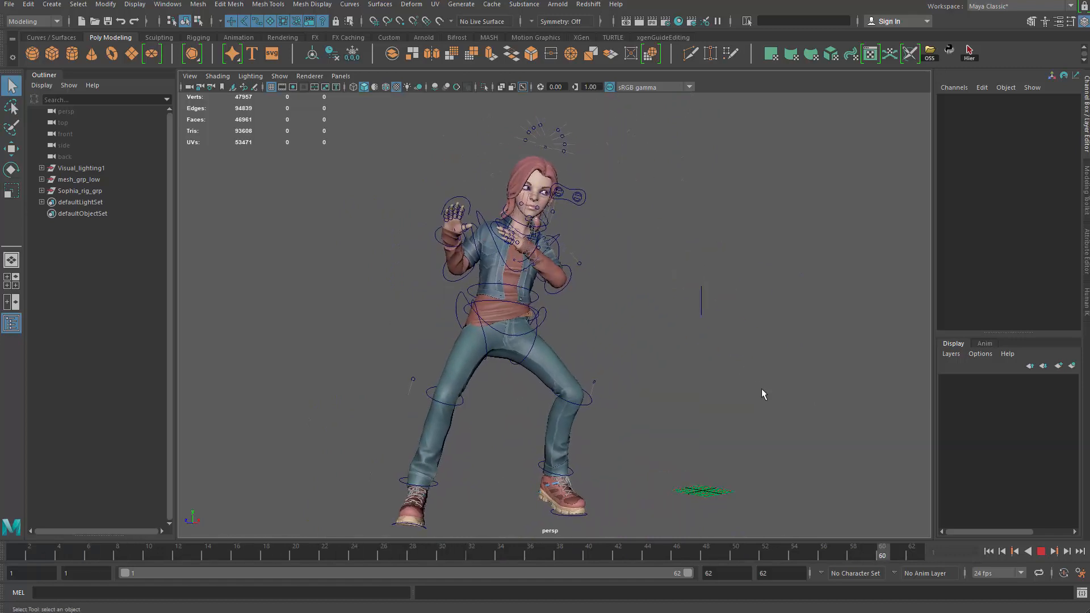
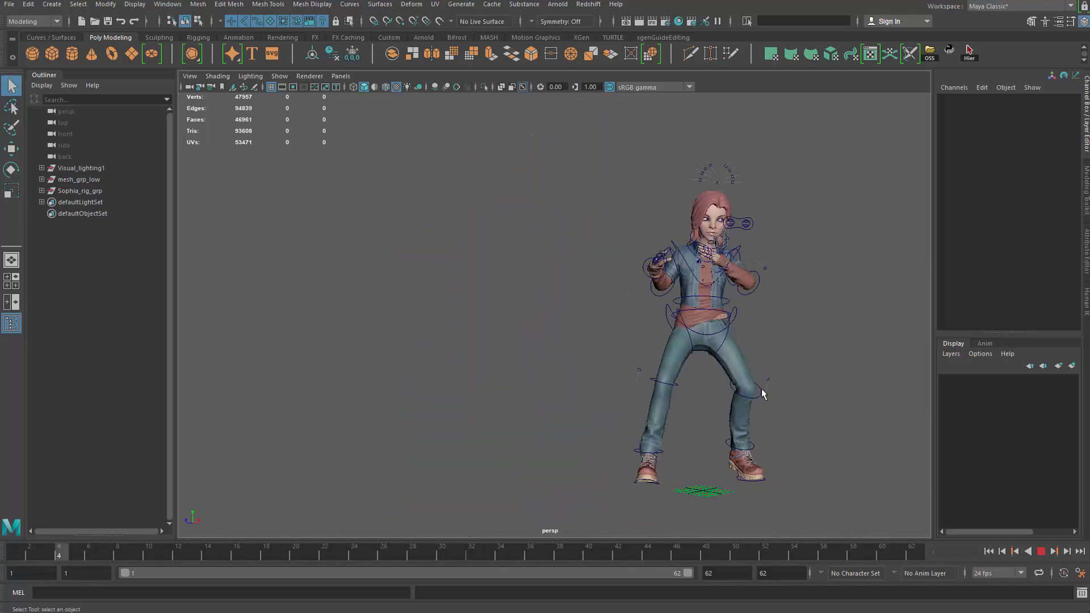
{"action": "key", "text": "alt+v"}
{"action": "key", "text": "alt+shift+v"}
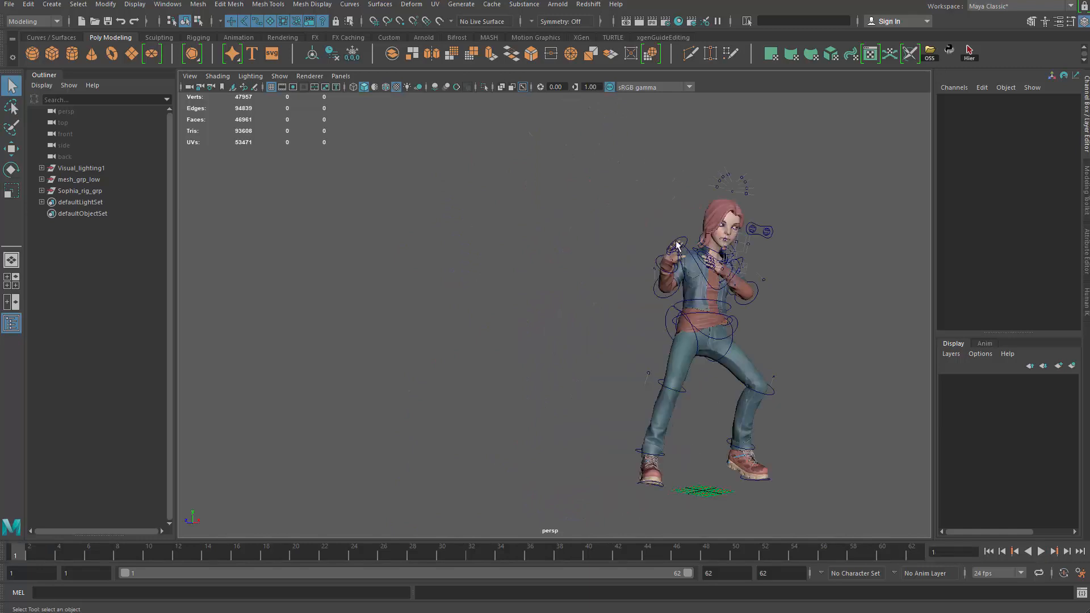
Break the connections on ac_eye_master's translate, rotate, scale and visibility channels, and set its Translate X to 0
{"action": "left_click", "coordinate": [763, 232]}
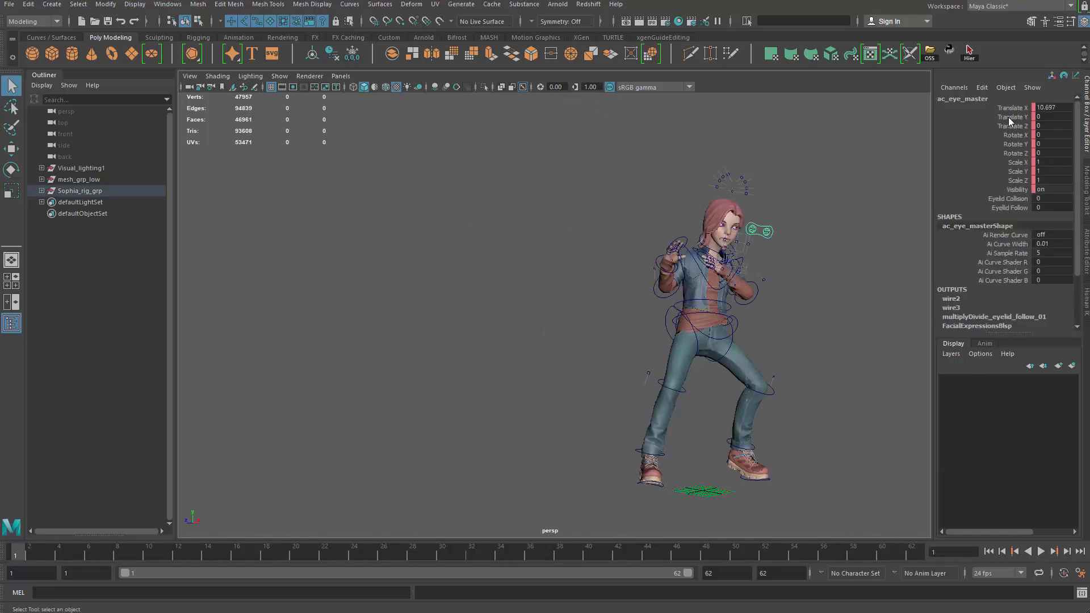
{"action": "left_click_drag", "start_coordinate": [1010, 103], "coordinate": [1017, 189]}
{"action": "right_click", "coordinate": [1029, 189]}
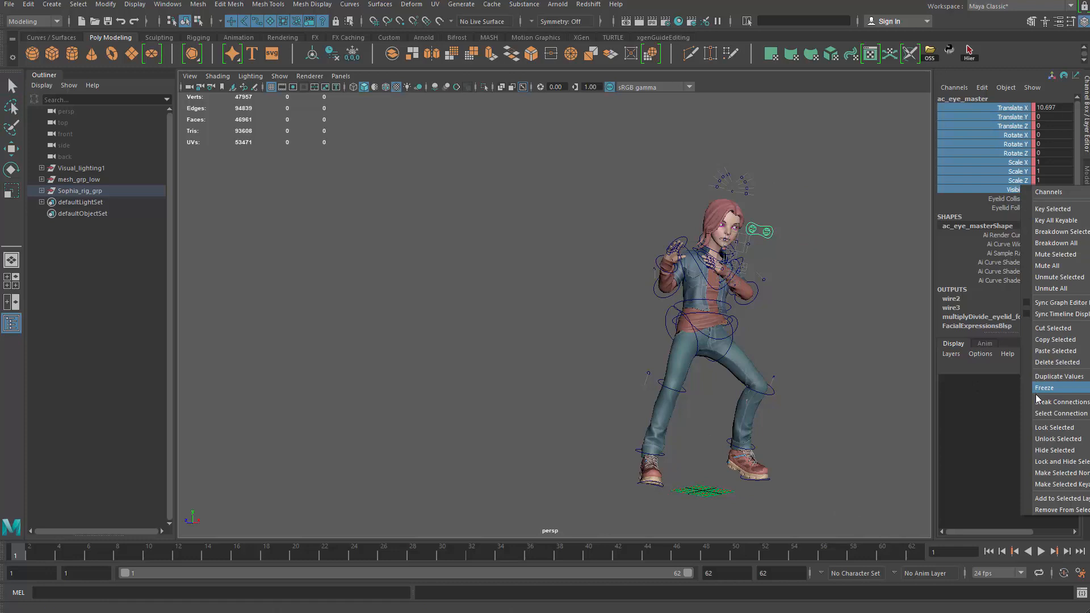
{"action": "left_click", "coordinate": [1039, 405]}
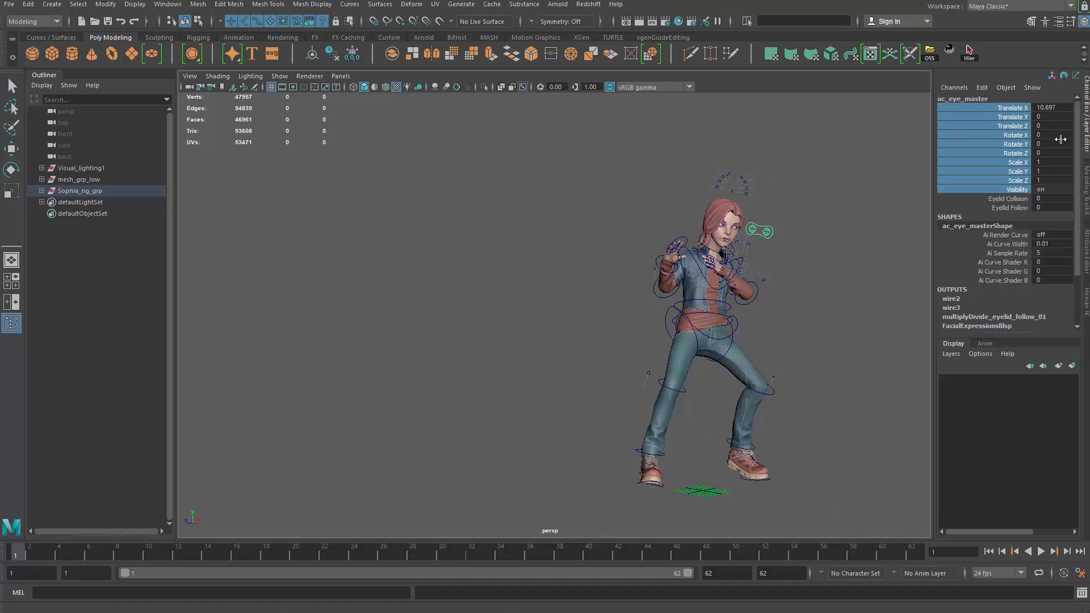
{"action": "left_click", "coordinate": [1060, 107]}
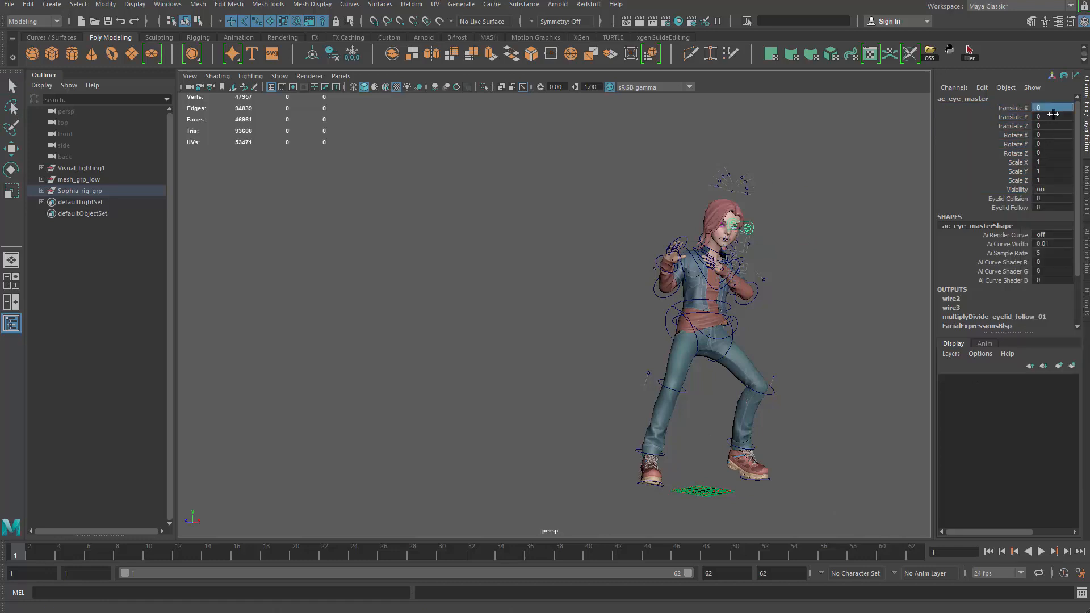
{"action": "left_click", "coordinate": [841, 329]}
Play back the animation to review Sophia's eyes and body motion from another view, then stop it
{"action": "key", "text": "alt+v"}
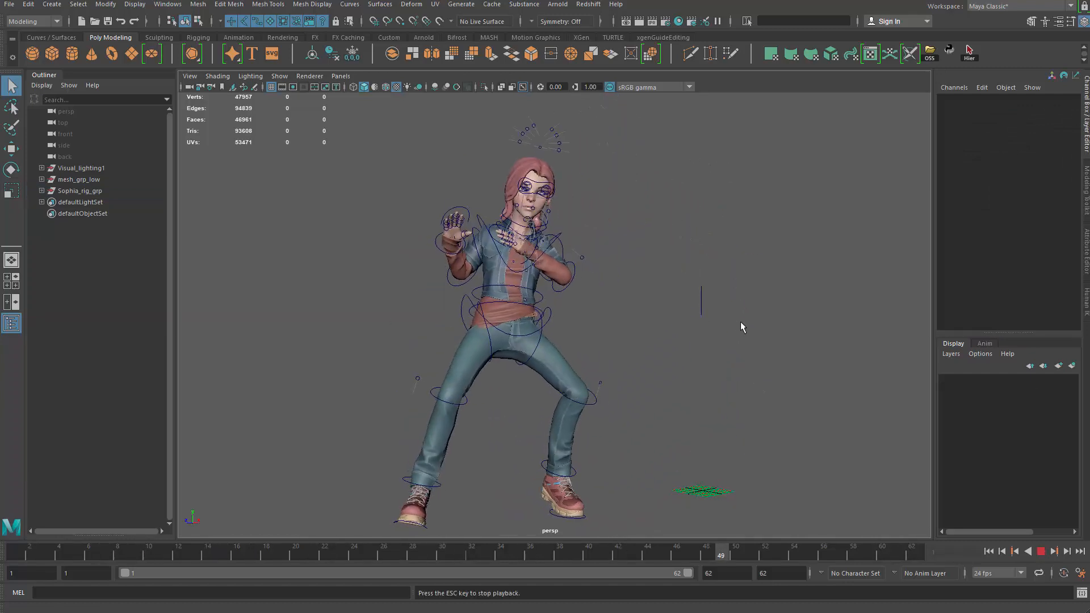
{"action": "left_click_drag", "start_coordinate": [741, 321], "coordinate": [725, 346], "text": "alt"}
{"action": "right_click_drag", "start_coordinate": [725, 346], "coordinate": [733, 351], "text": "alt"}
{"action": "middle_click_drag", "start_coordinate": [733, 350], "coordinate": [770, 309], "text": "alt"}
{"action": "key", "text": "Escape"}
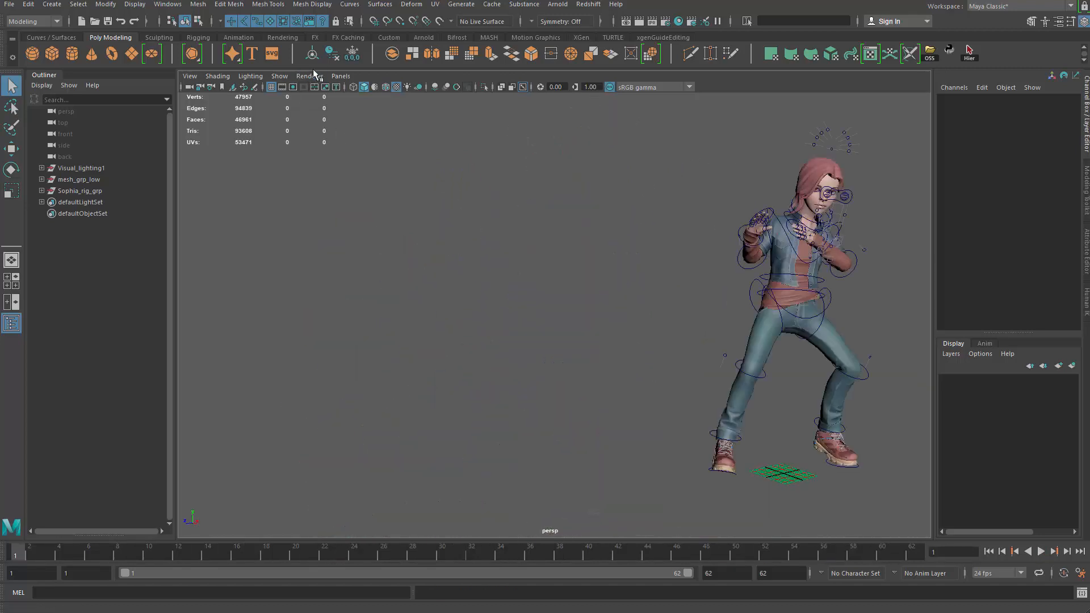
Hide the NURBS curves in the viewport and view Sophia's mesh without her rig controls
{"action": "left_click", "coordinate": [280, 76]}
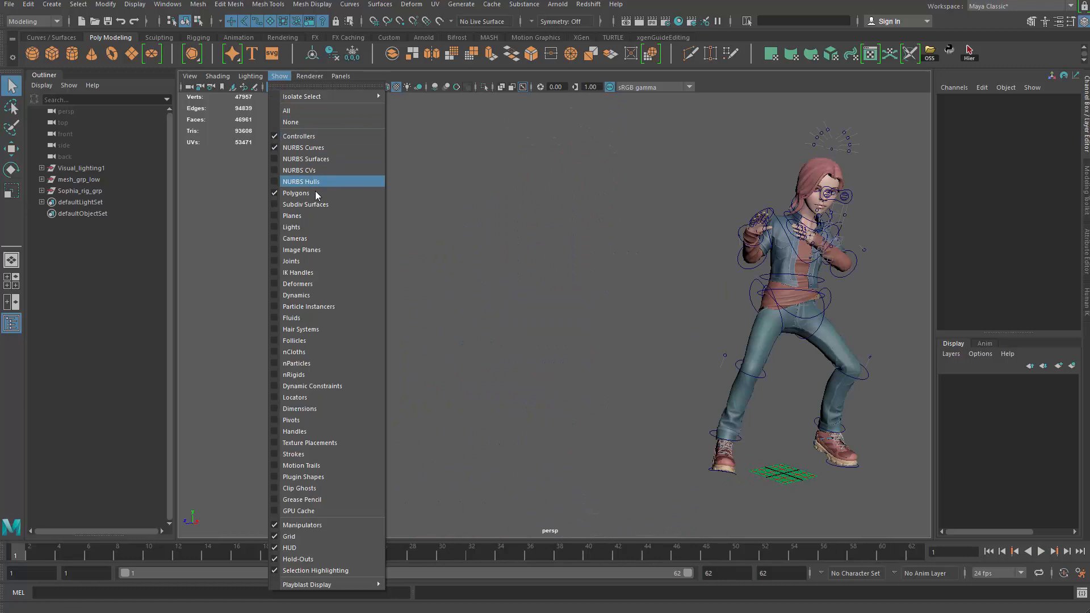
{"action": "left_click", "coordinate": [319, 150]}
{"action": "left_click_drag", "start_coordinate": [572, 251], "coordinate": [482, 270], "text": "alt"}
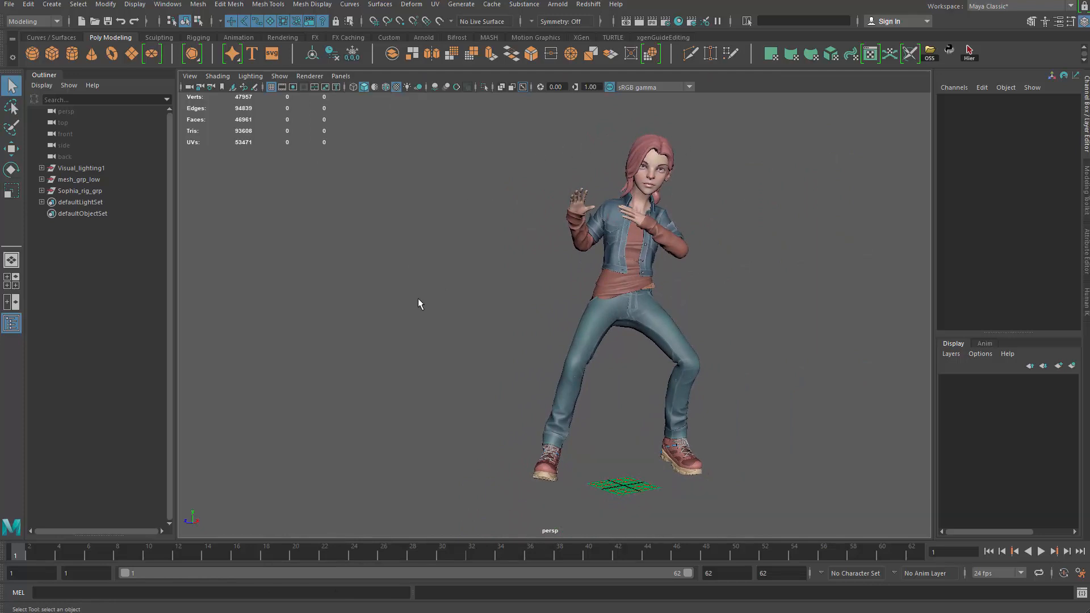
{"action": "mouse_move", "coordinate": [632, 328]}
{"action": "left_mouse_down", "text": "alt"}
{"action": "mouse_move", "coordinate": [594, 345]}
{"action": "mouse_move", "coordinate": [612, 349]}
{"action": "mouse_move", "coordinate": [634, 324]}
{"action": "left_mouse_up", "text": "alt"}
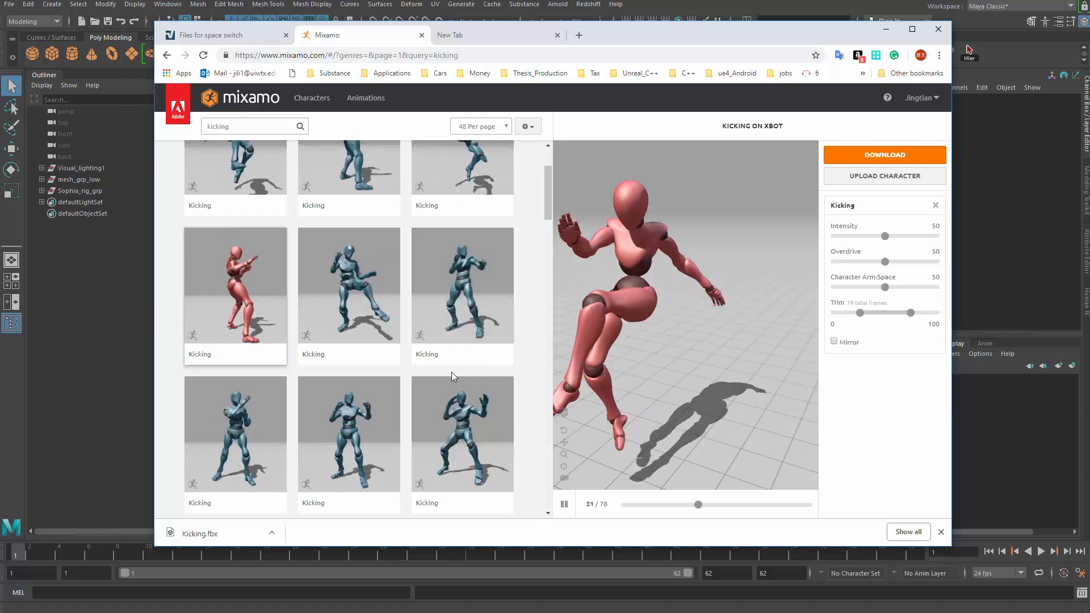
Switch to Mixamo, browse the kicking animations and load a different Kicking clip onto the preview character
{"action": "scroll", "coordinate": [452, 372], "scroll_direction": "down", "scroll_amount": 3}
{"action": "scroll", "coordinate": [394, 395], "scroll_direction": "down", "scroll_amount": 5}
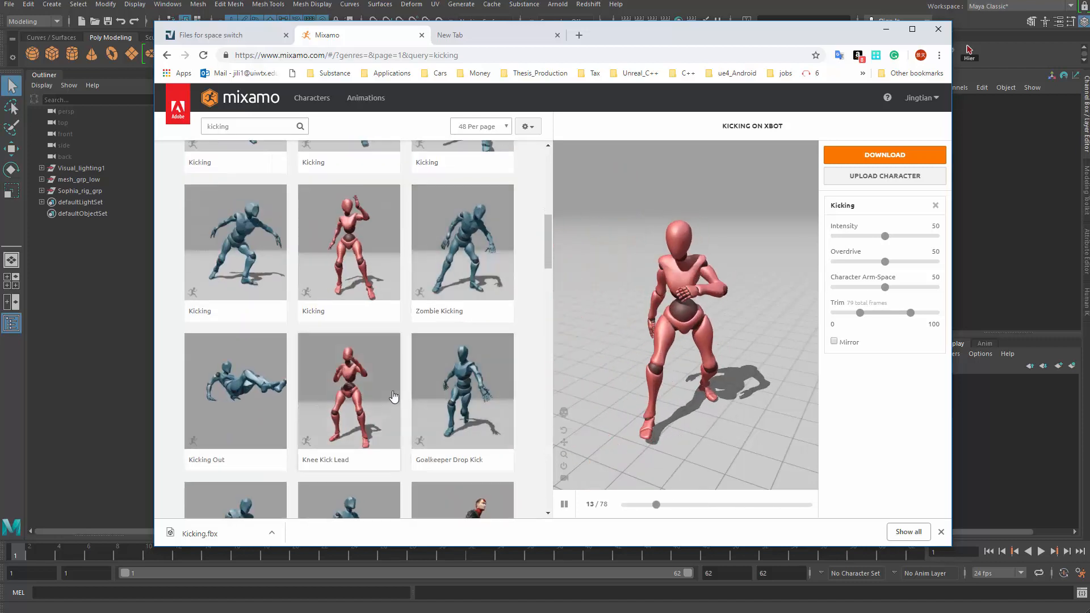
{"action": "scroll", "coordinate": [394, 397], "scroll_direction": "down", "scroll_amount": 1}
{"action": "scroll", "coordinate": [389, 386], "scroll_direction": "up", "scroll_amount": 6}
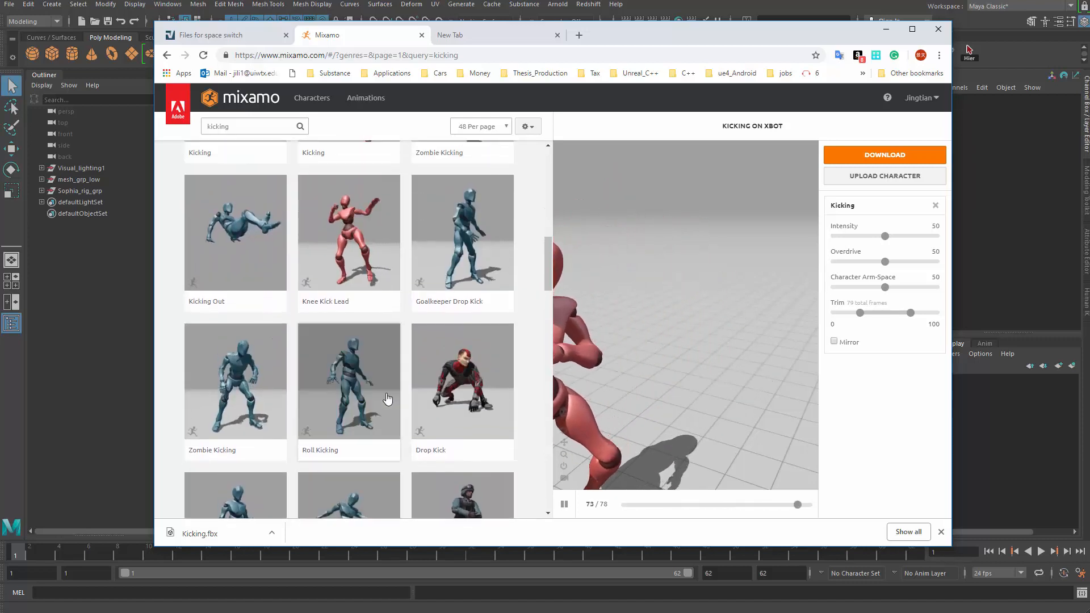
{"action": "scroll", "coordinate": [385, 400], "scroll_direction": "down", "scroll_amount": 2}
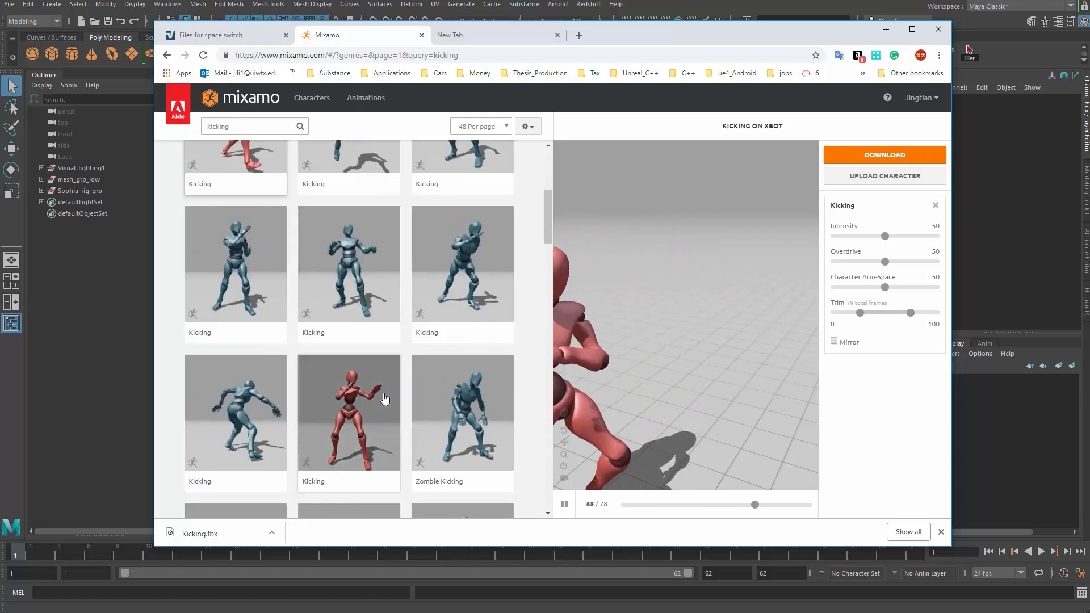
{"action": "left_click", "coordinate": [238, 296]}
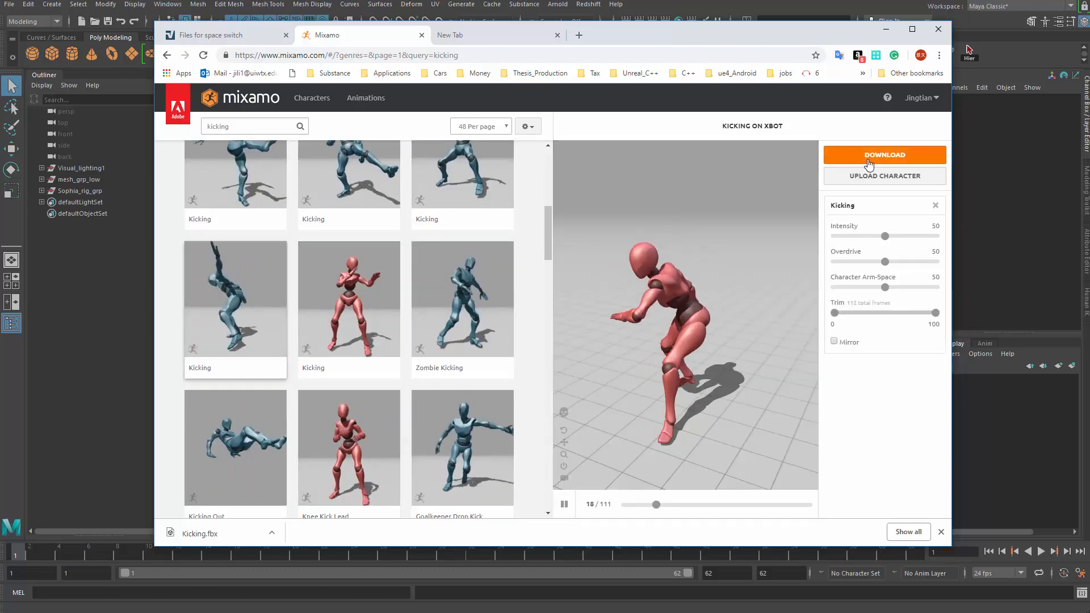
Download the clip as FBX without skin at 24 fps with no keyframe reduction, show it in its folder, and return to Maya
{"action": "left_click", "coordinate": [869, 162]}
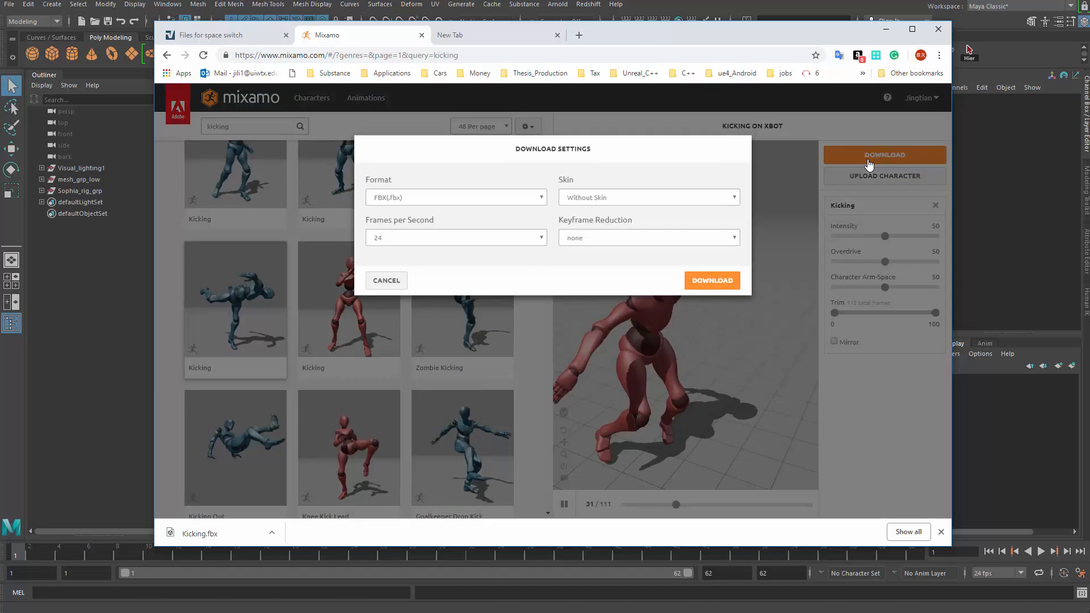
{"action": "left_click", "coordinate": [707, 284]}
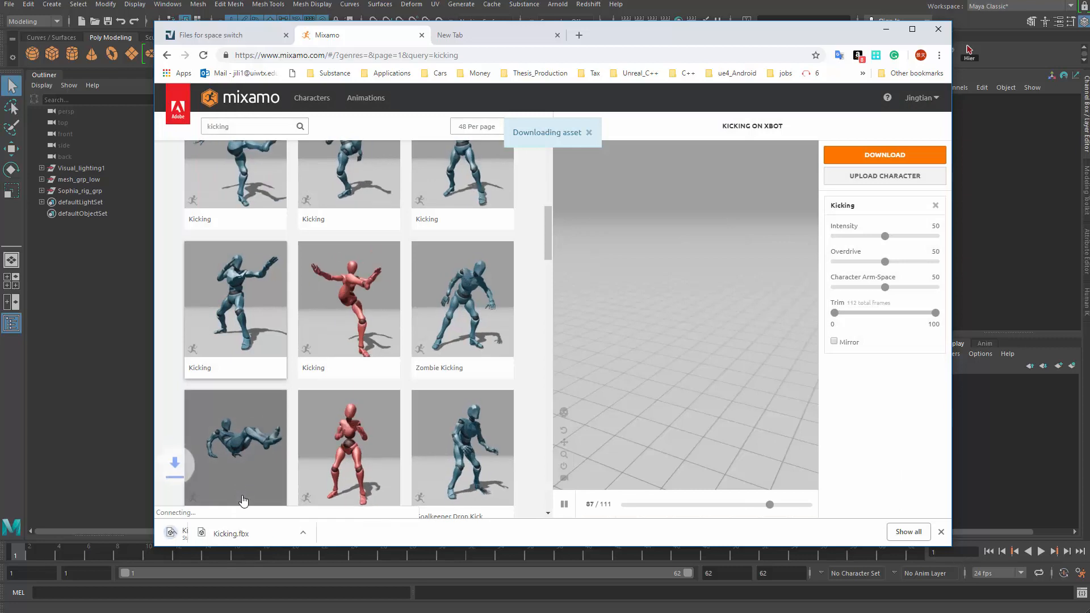
{"action": "left_click", "coordinate": [271, 532]}
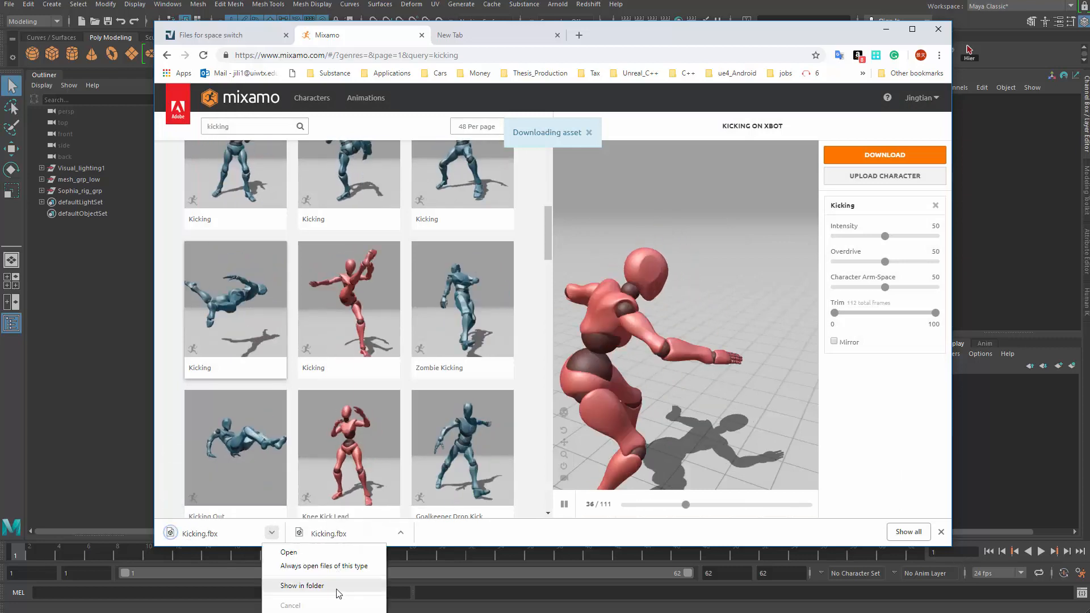
{"action": "left_click", "coordinate": [337, 590]}
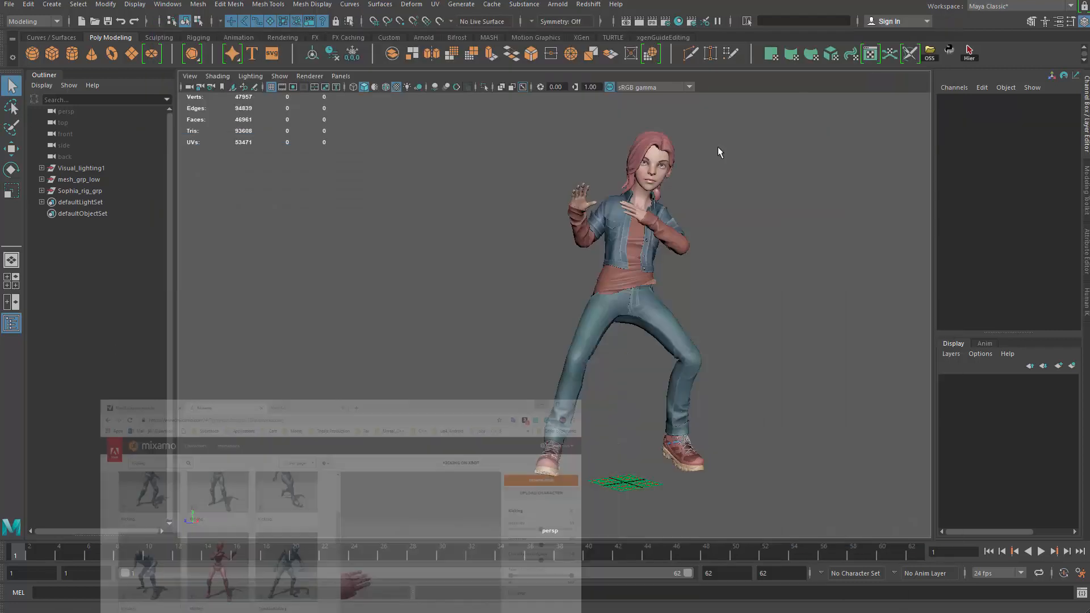
{"action": "left_click", "coordinate": [887, 29]}
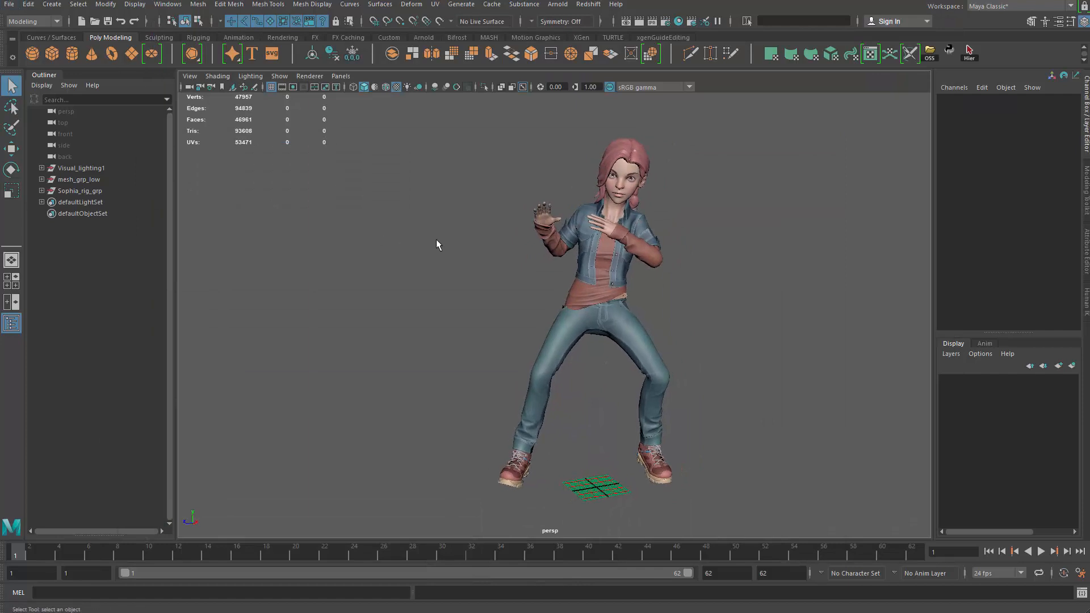
Save the current scene under the new name Sophia_Rig_kick_01_anim.mb in the scenes folder
{"action": "key", "text": "ctrl+shift+s"}
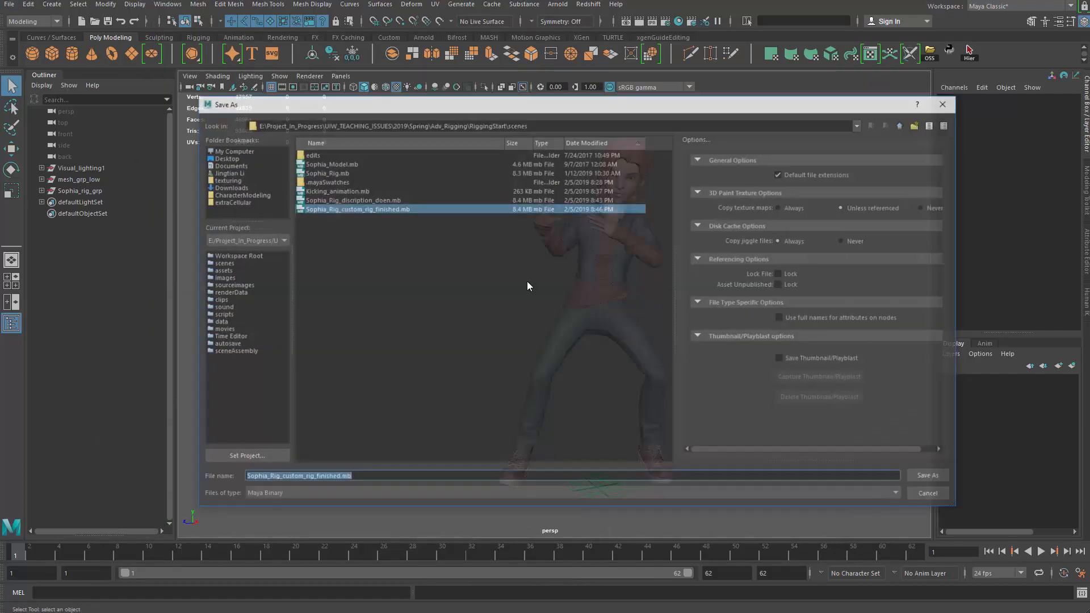
{"action": "key", "text": "BackSpace"}
{"action": "key", "text": "BackSpace"}
{"action": "key", "text": "BackSpace"}
{"action": "key", "text": "BackSpace"}
{"action": "key", "text": "BackSpace"}
{"action": "key", "text": "BackSpace"}
{"action": "key", "text": "BackSpace"}
{"action": "key", "text": "BackSpace"}
{"action": "key", "text": "BackSpace"}
{"action": "key", "text": "BackSpace"}
{"action": "key", "text": "BackSpace"}
{"action": "key", "text": "BackSpace"}
{"action": "key", "text": "BackSpace"}
{"action": "key", "text": "BackSpace"}
{"action": "key", "text": "BackSpace"}
{"action": "key", "text": "BackSpace"}
{"action": "key", "text": "BackSpace"}
{"action": "key", "text": "BackSpace"}
{"action": "key", "text": "BackSpace"}
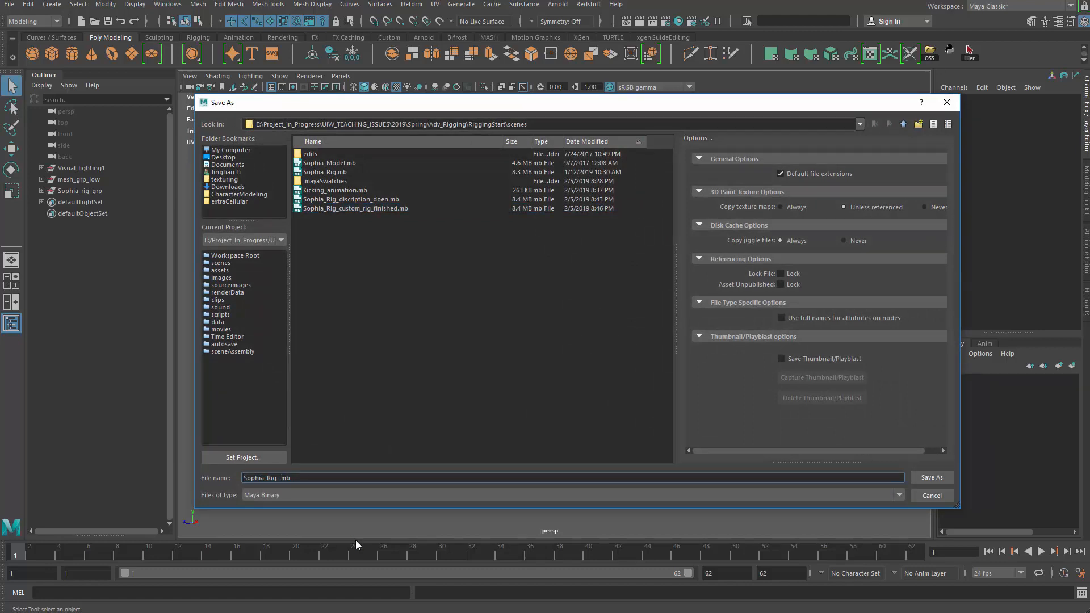
{"action": "type", "text": "kick_01_anim"}
{"action": "key", "text": "Return"}
{"action": "key", "text": "Return"}
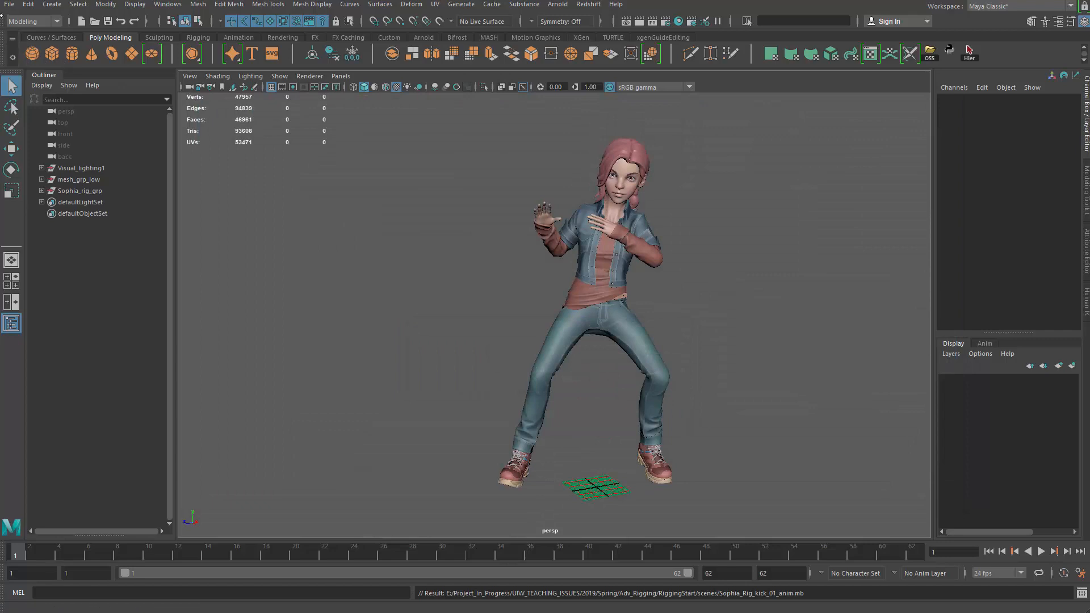
Open Kicking_02.fbx from the project's scenes folder
{"action": "left_click", "coordinate": [9, 4]}
{"action": "left_click", "coordinate": [25, 30]}
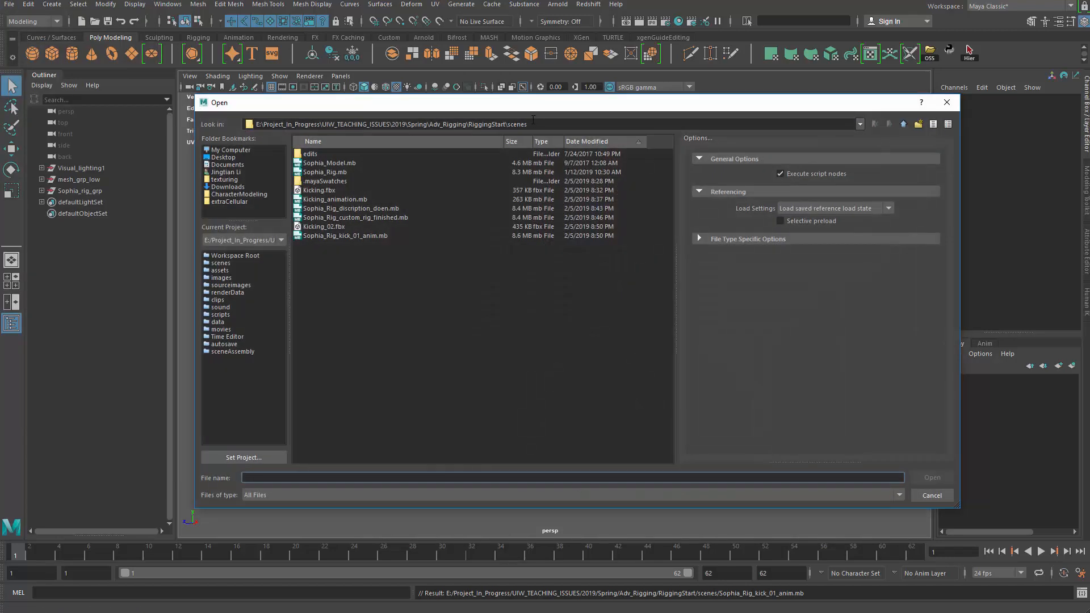
{"action": "left_click", "coordinate": [329, 229]}
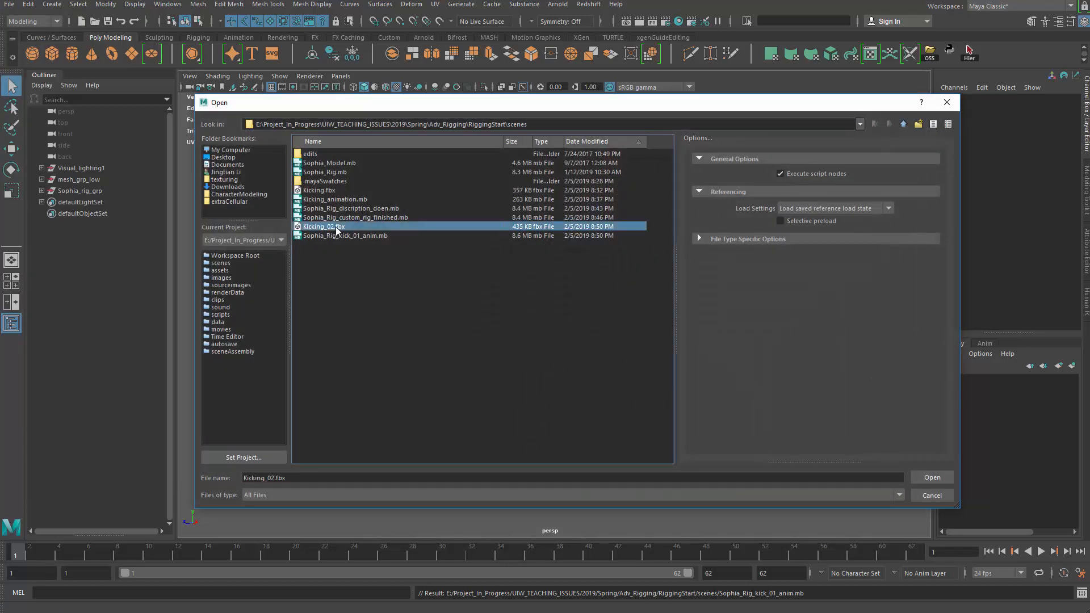
{"action": "left_click", "coordinate": [918, 479]}
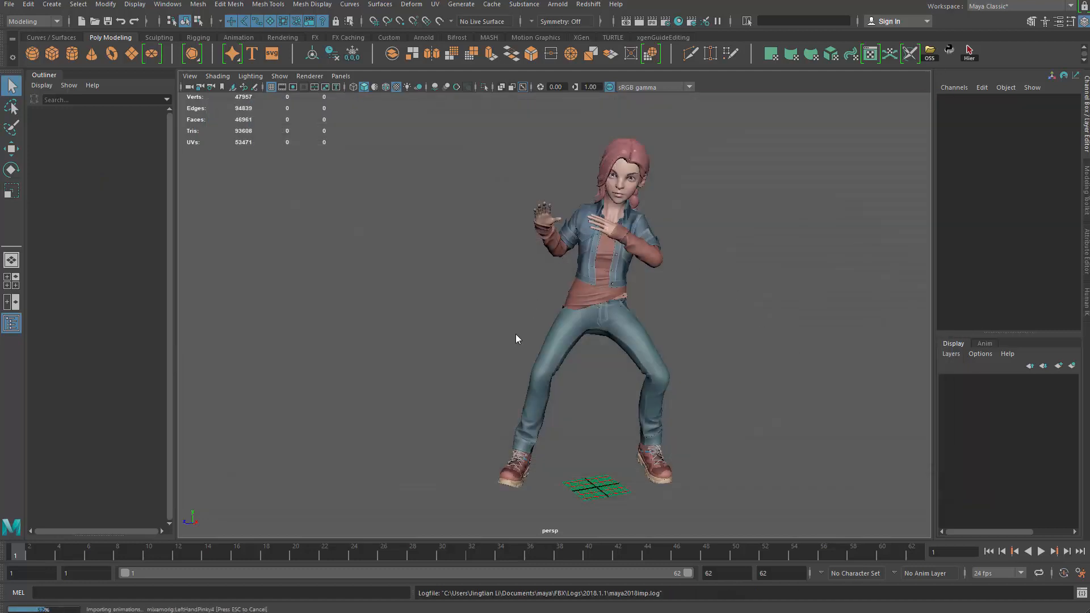
{"action": "left_click_drag", "start_coordinate": [570, 253], "coordinate": [501, 314], "text": "alt"}
Show all object types in the viewport, frame the imported skeleton, and select its mixamorig:Hips joint
{"action": "left_click", "coordinate": [142, 111]}
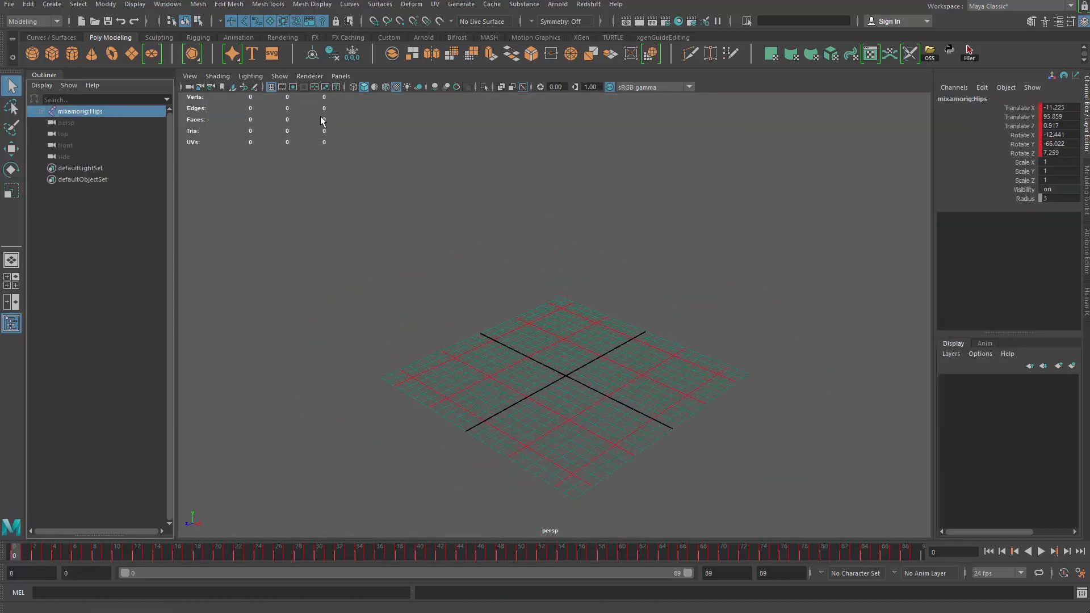
{"action": "left_click", "coordinate": [280, 76]}
{"action": "left_click", "coordinate": [310, 111]}
{"action": "key", "text": "a"}
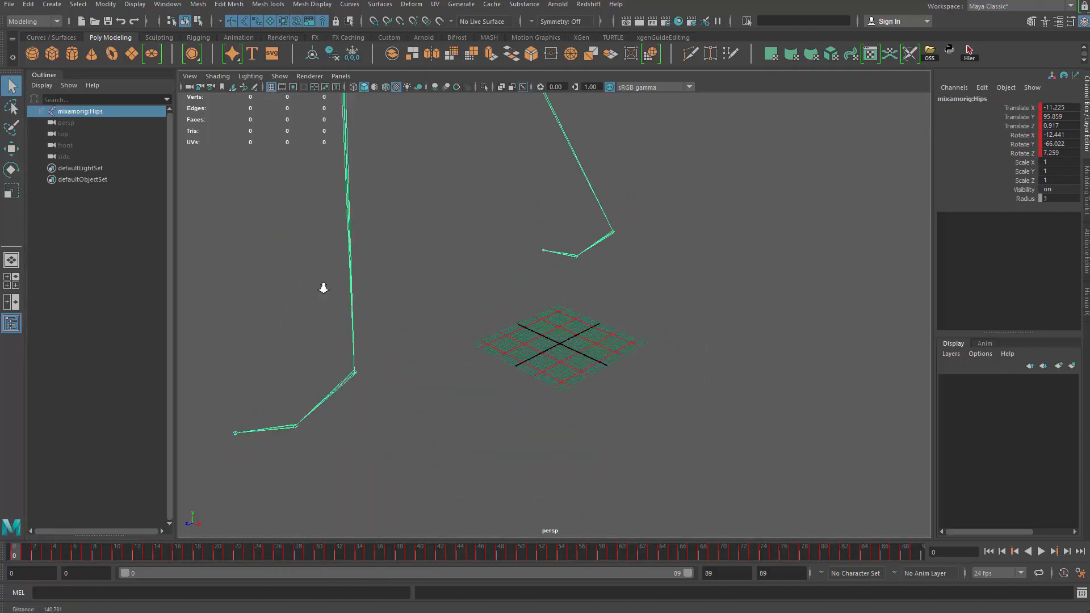
{"action": "left_click", "coordinate": [508, 335]}
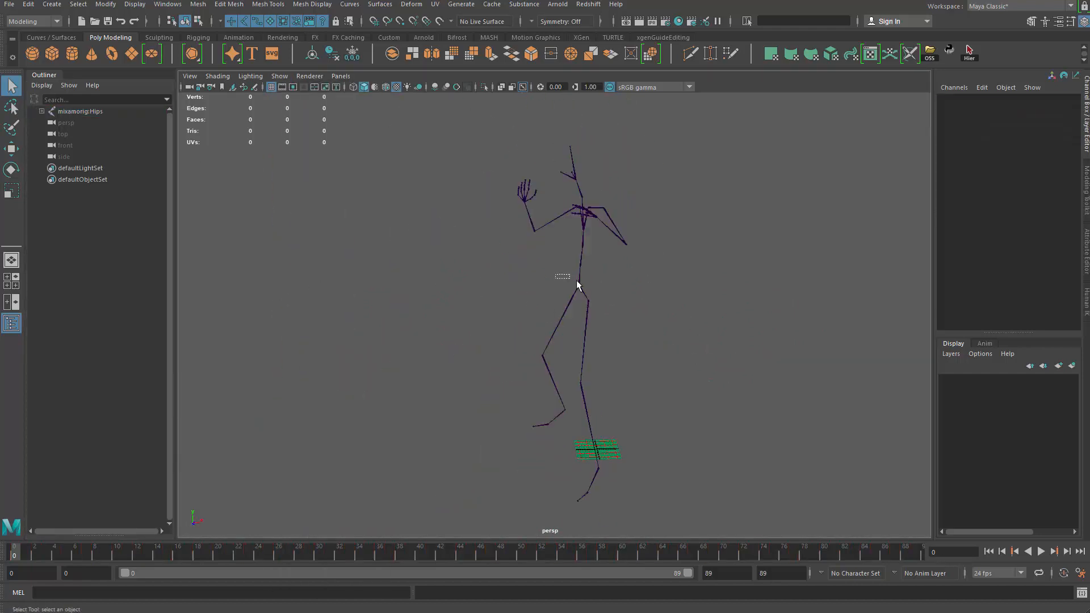
{"action": "left_click", "coordinate": [602, 285]}
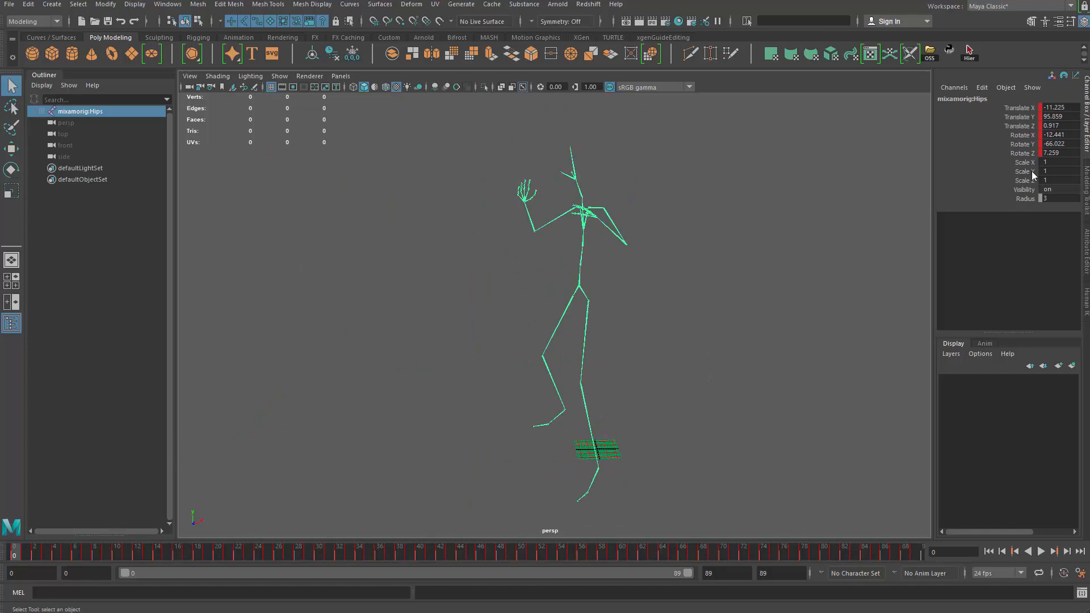
{"action": "key", "text": "Return"}
Create a new HumanIK character definition for the Mixamo skeleton
{"action": "left_click", "coordinate": [1086, 305]}
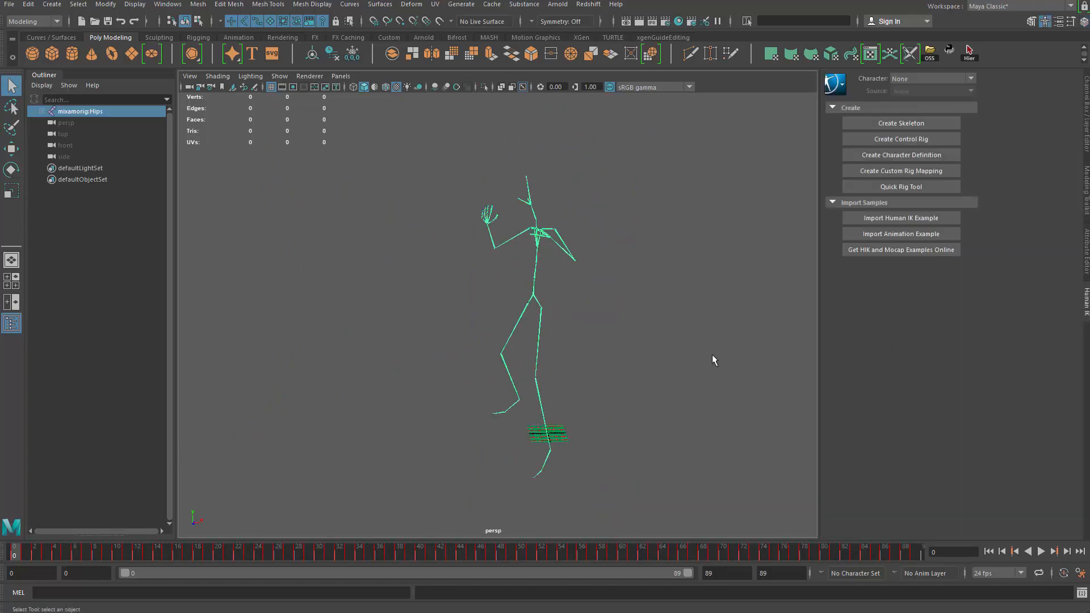
{"action": "left_click", "coordinate": [844, 85]}
{"action": "left_click", "coordinate": [658, 257]}
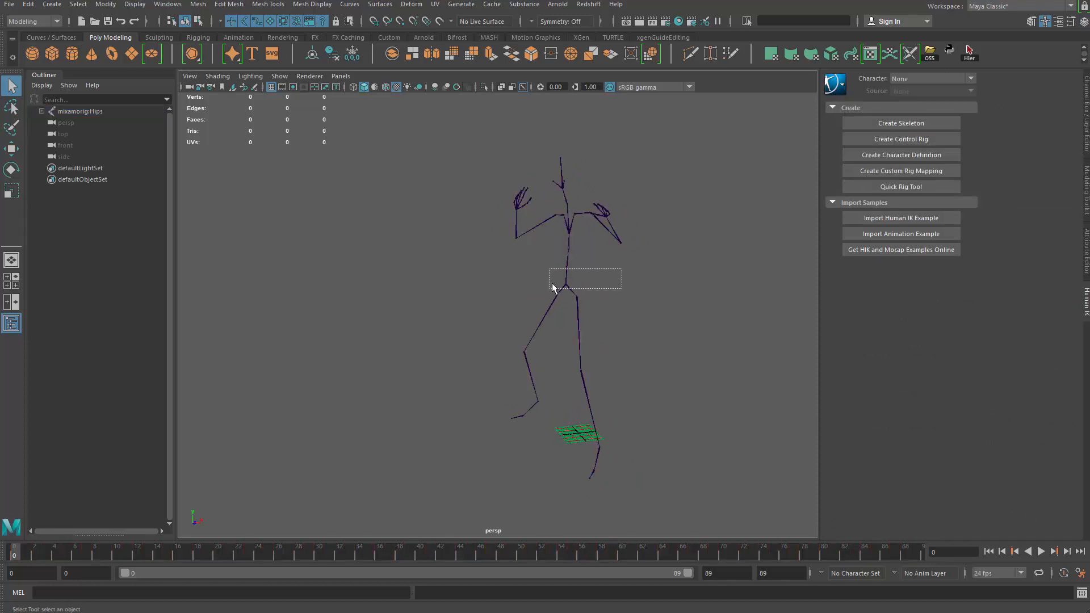
{"action": "left_click_drag", "start_coordinate": [549, 294], "coordinate": [564, 285]}
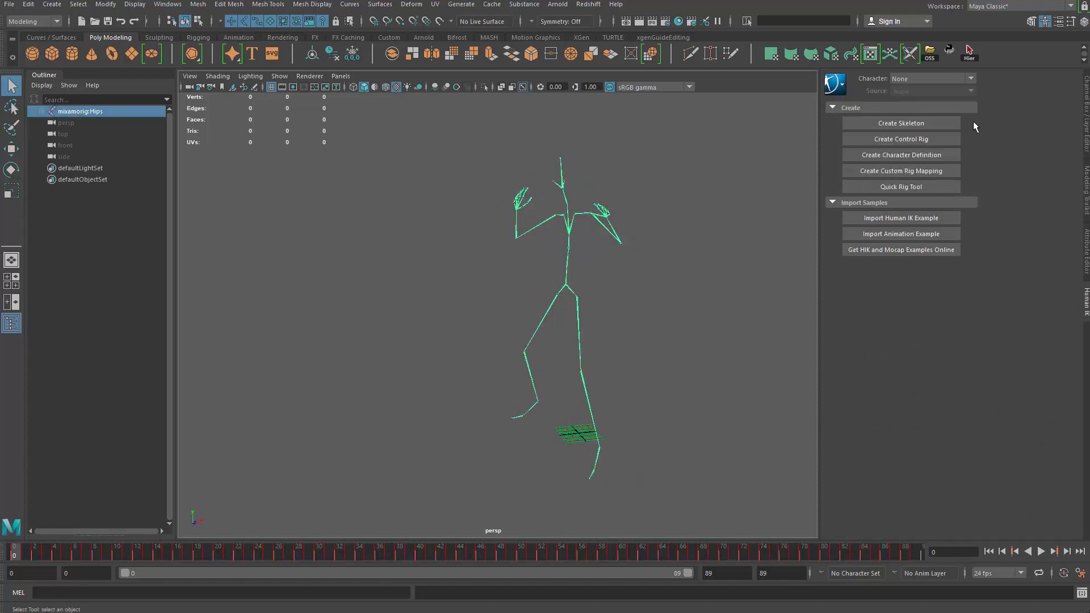
{"action": "left_click", "coordinate": [894, 157]}
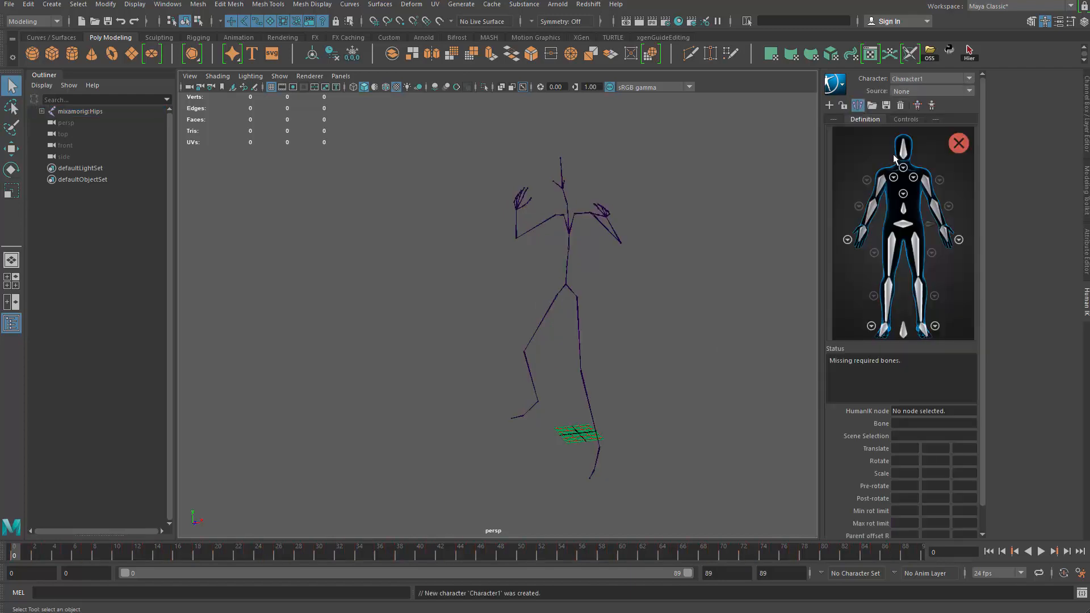
{"action": "key", "text": "f"}
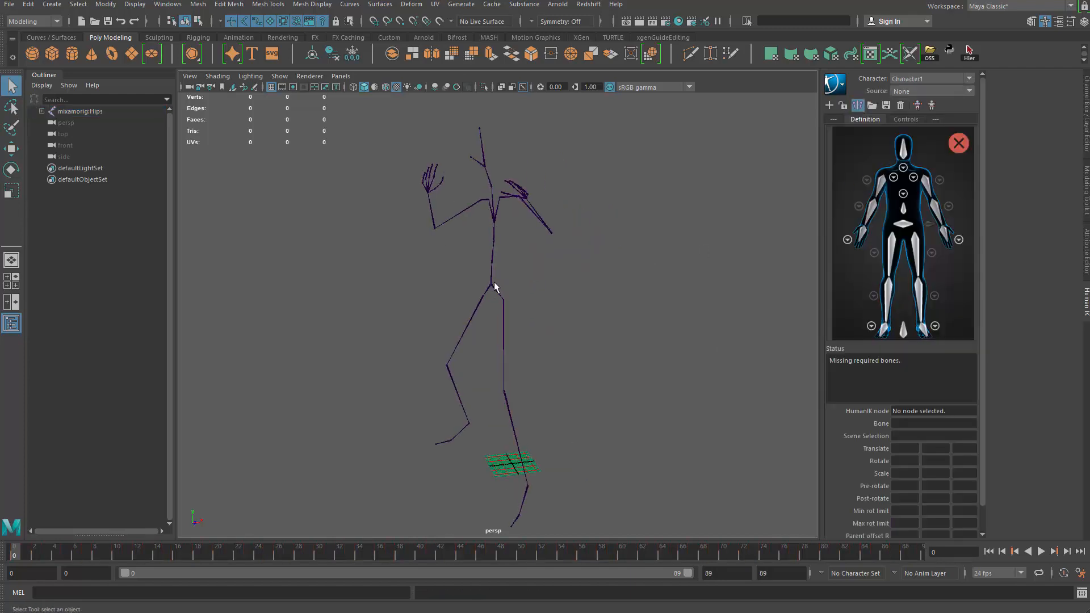
Load the maximo_temp skeleton definition template onto the character, matching all bones with the prefix mixamorig:
{"action": "left_click", "coordinate": [480, 285]}
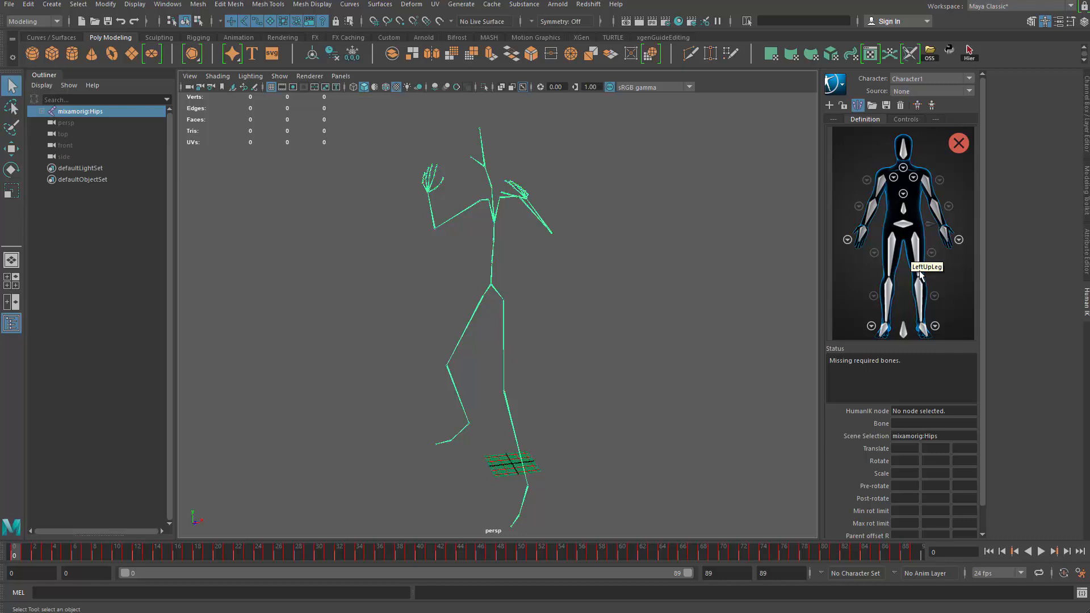
{"action": "right_click_drag", "start_coordinate": [493, 258], "coordinate": [454, 276], "text": "alt"}
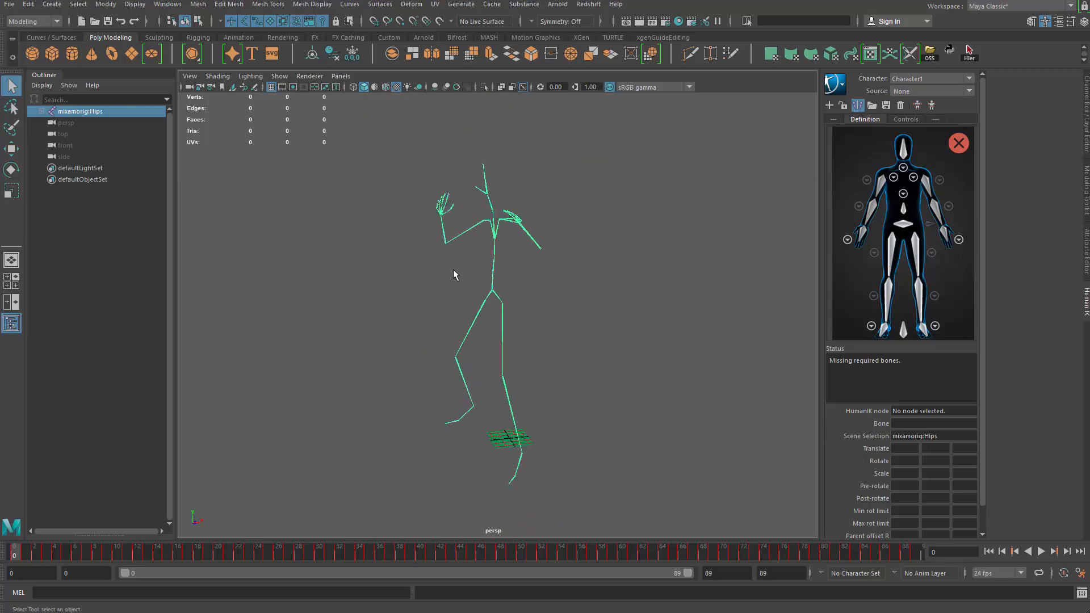
{"action": "left_click", "coordinate": [872, 105]}
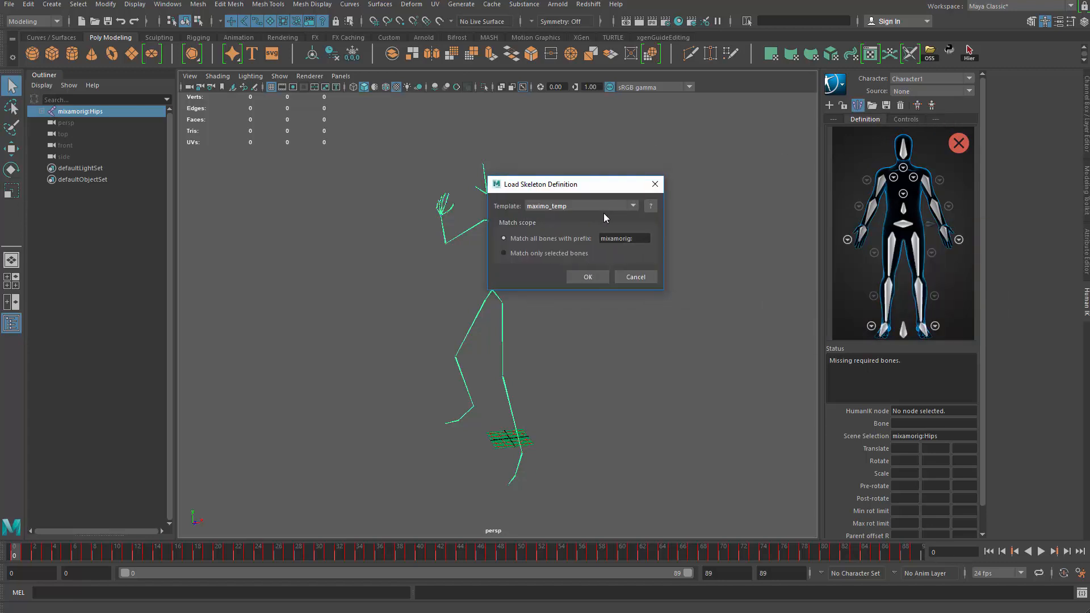
{"action": "left_click", "coordinate": [588, 277]}
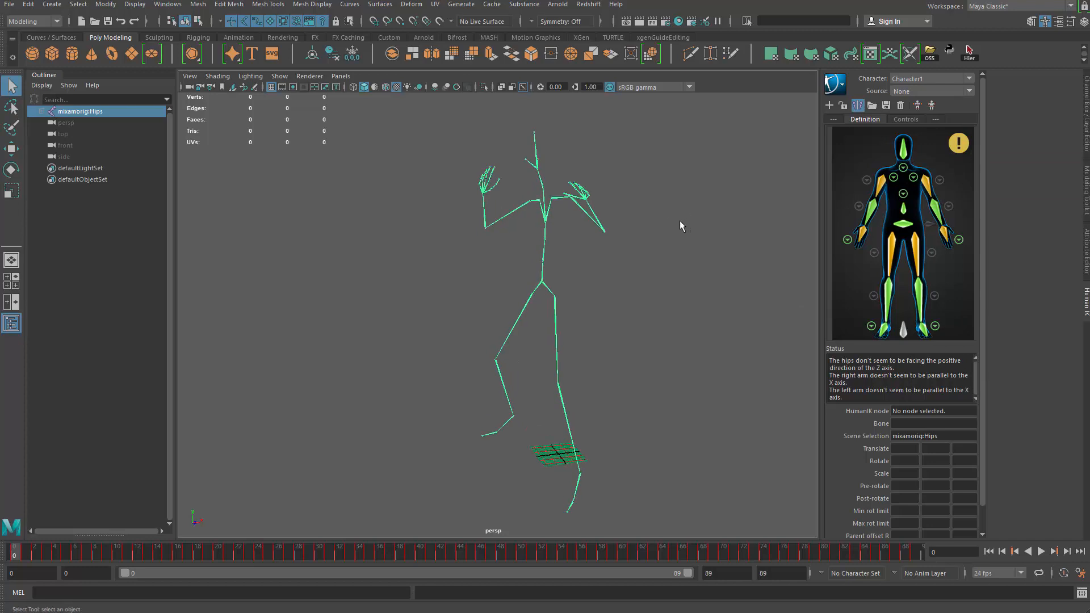
Try to set Rotate X, Y and Z of mixamorig:Hips to 0, and undo the change
{"action": "key", "text": "ctrl+a"}
{"action": "key", "text": "ctrl+a"}
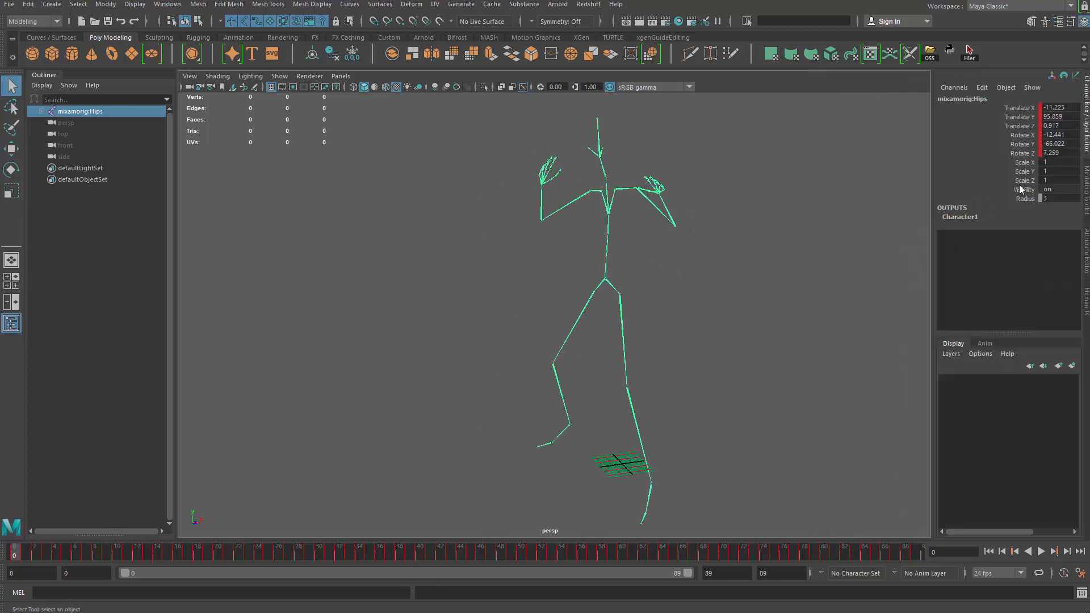
{"action": "left_click_drag", "start_coordinate": [1059, 132], "coordinate": [1059, 155]}
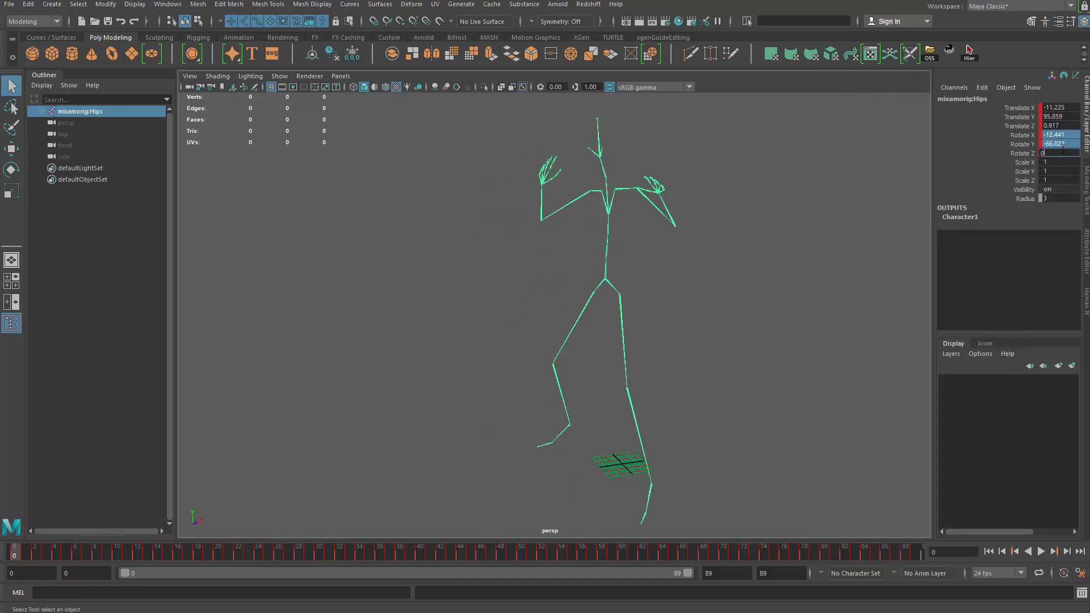
{"action": "type", "text": "0"}
{"action": "key", "text": "Return"}
{"action": "left_click", "coordinate": [646, 273]}
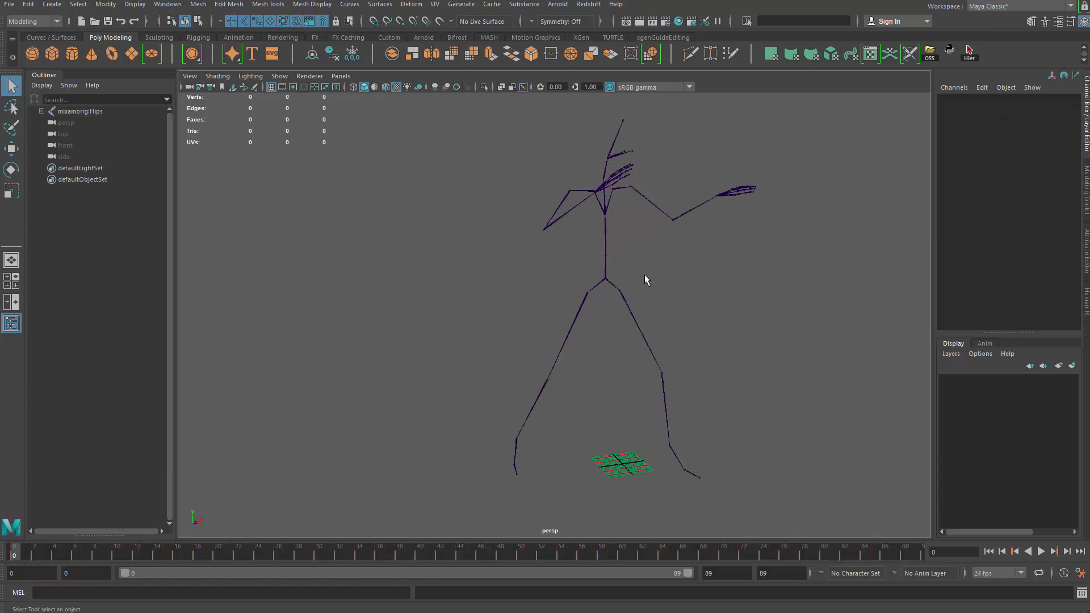
{"action": "key", "text": "ctrl+z"}
{"action": "key", "text": "ctrl+z"}
{"action": "left_click", "coordinate": [659, 272]}
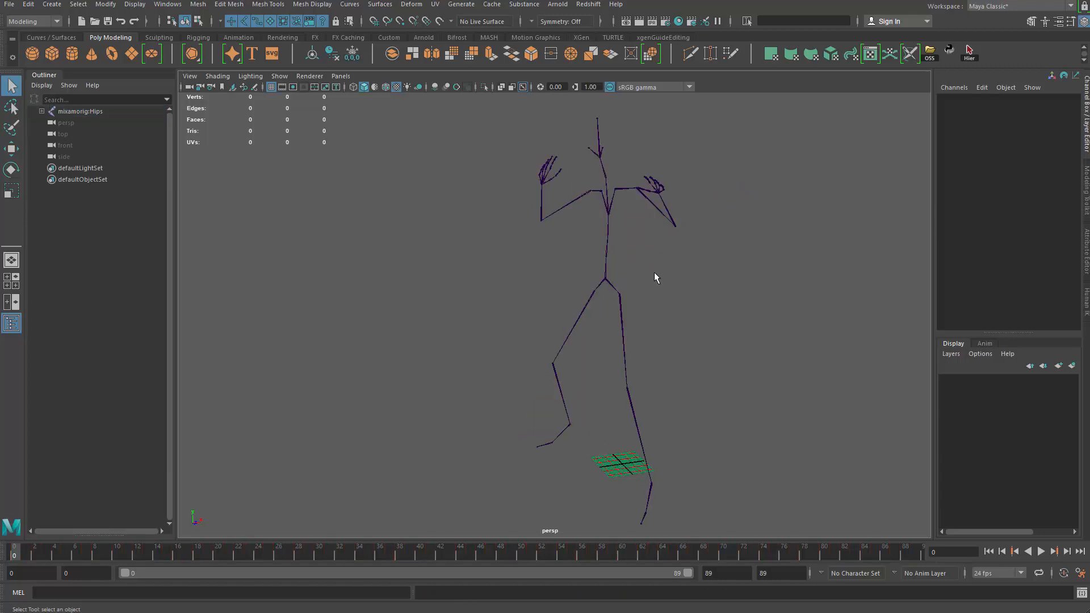
Select the whole mixamorig:Hips joint hierarchy and set Rotate X, Y and Z of all its joints to 0
{"action": "left_click_drag", "start_coordinate": [588, 281], "coordinate": [589, 281]}
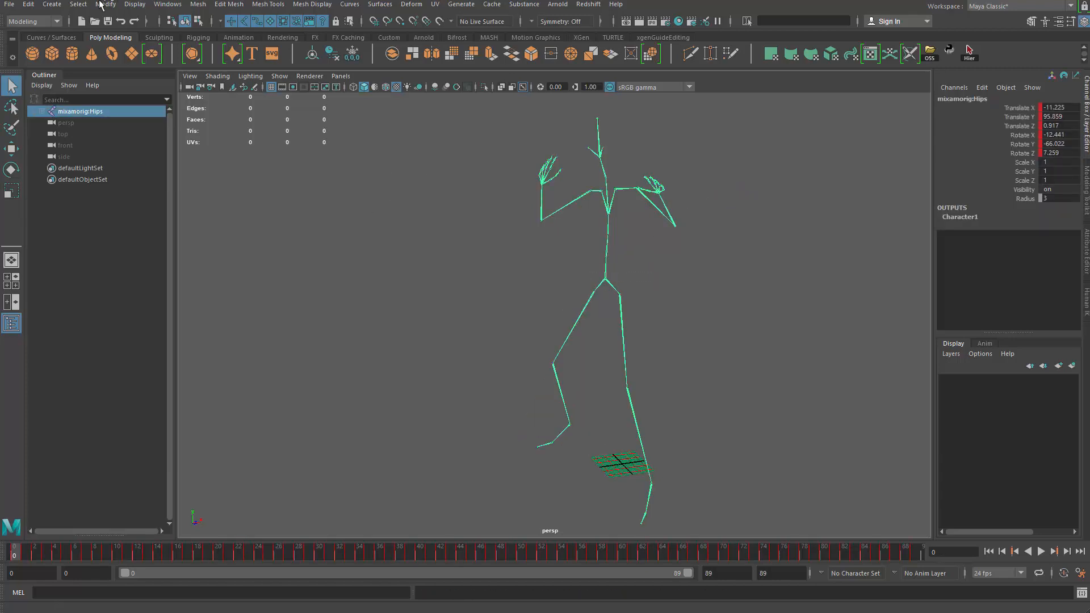
{"action": "left_click", "coordinate": [52, 4]}
{"action": "left_click", "coordinate": [105, 4]}
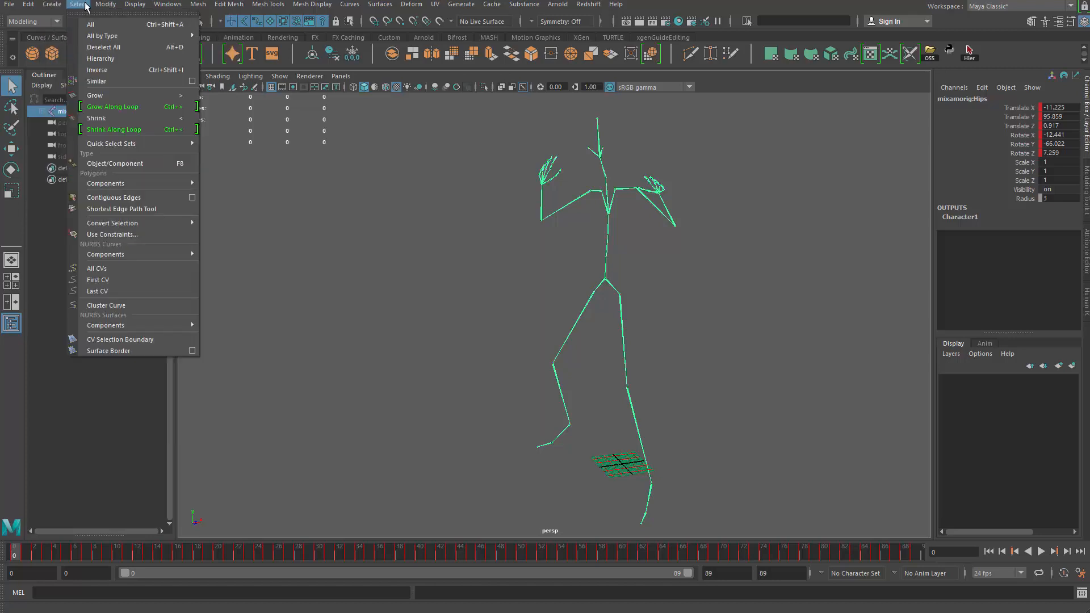
{"action": "left_click", "coordinate": [106, 61]}
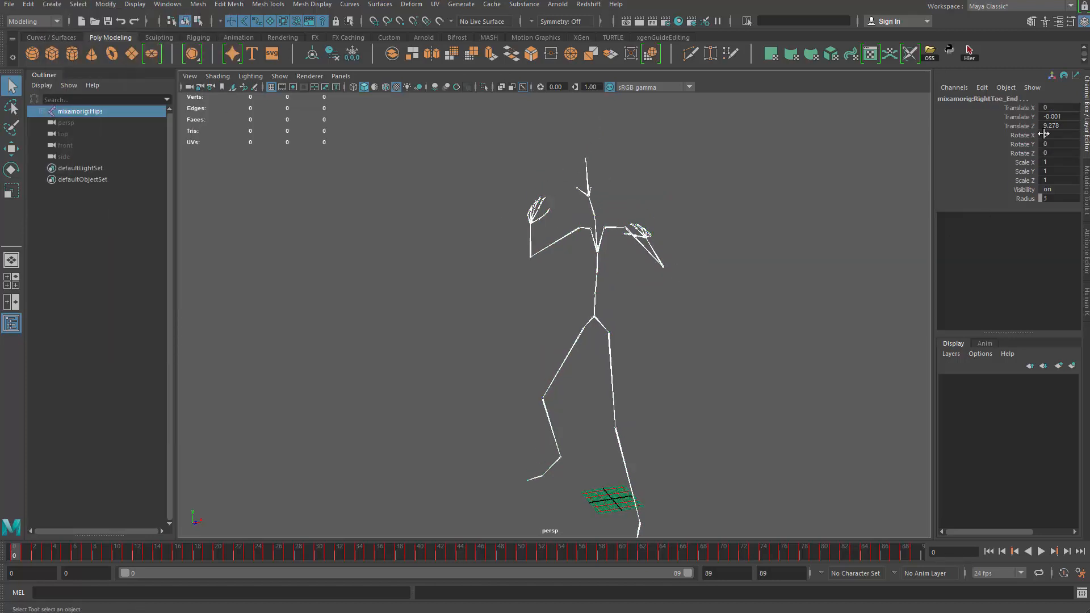
{"action": "left_click_drag", "start_coordinate": [1043, 135], "coordinate": [1051, 155]}
{"action": "key", "text": "Return"}
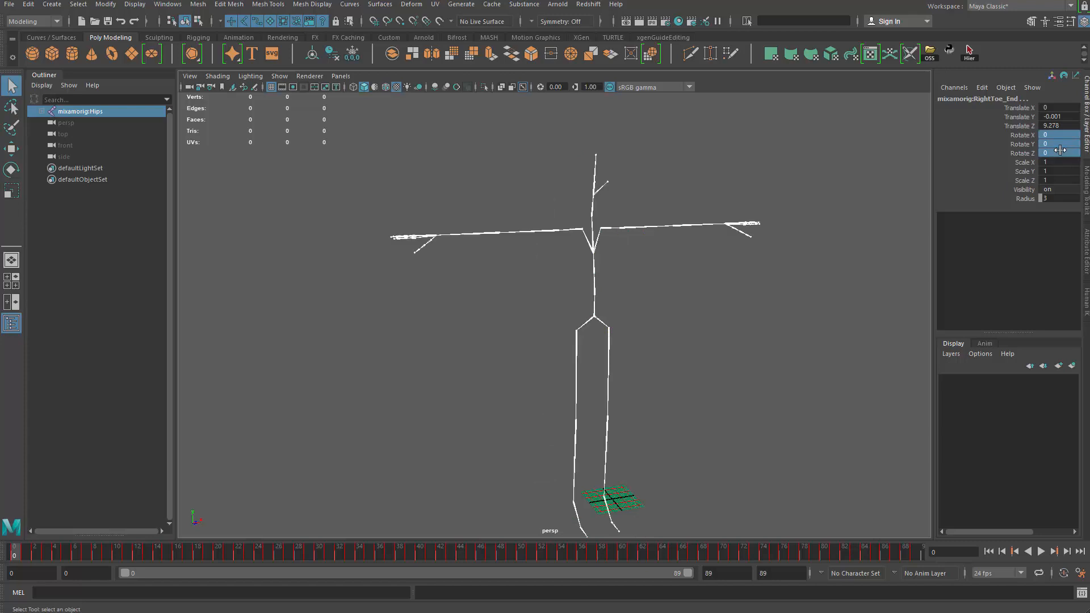
Delete the current HumanIK skeleton definition and create a new character definition for the T-posed Mixamo skeleton
{"action": "left_click", "coordinate": [817, 409]}
{"action": "left_click", "coordinate": [1086, 304]}
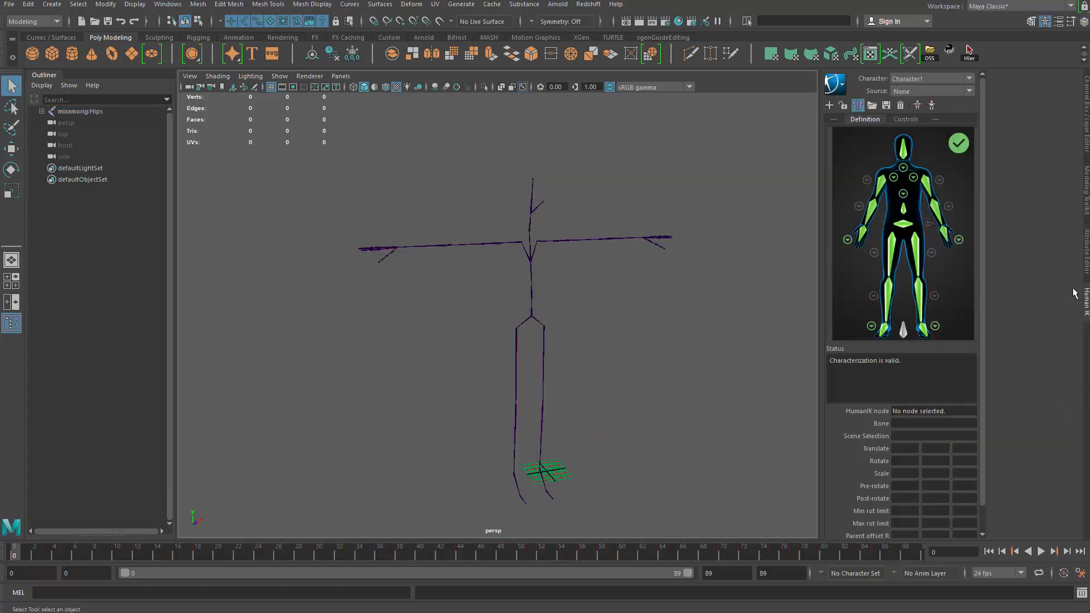
{"action": "left_click_drag", "start_coordinate": [653, 269], "coordinate": [673, 238], "text": "alt"}
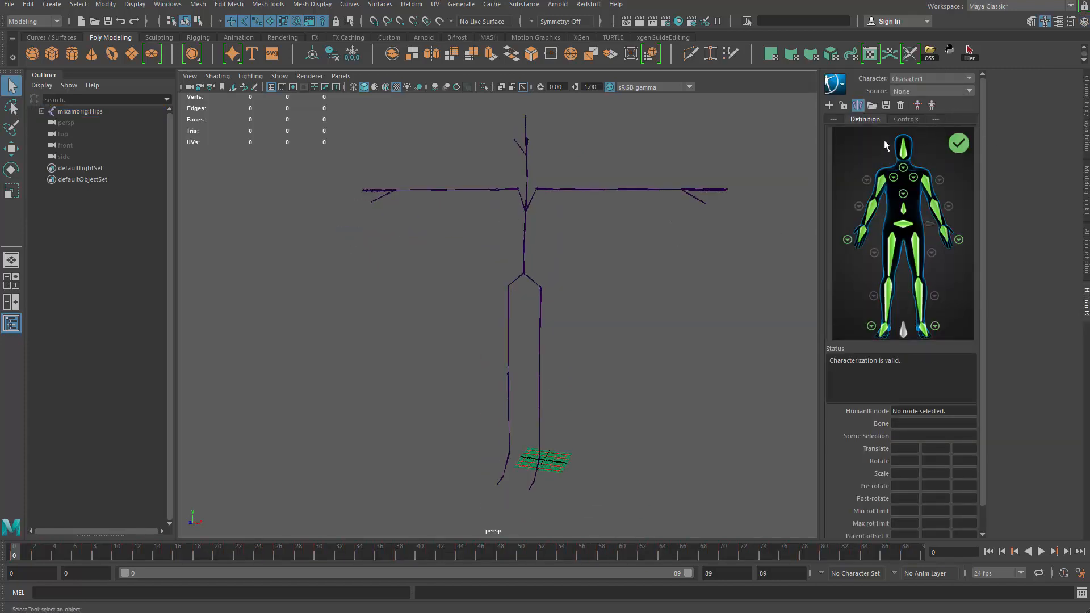
{"action": "left_click", "coordinate": [902, 106]}
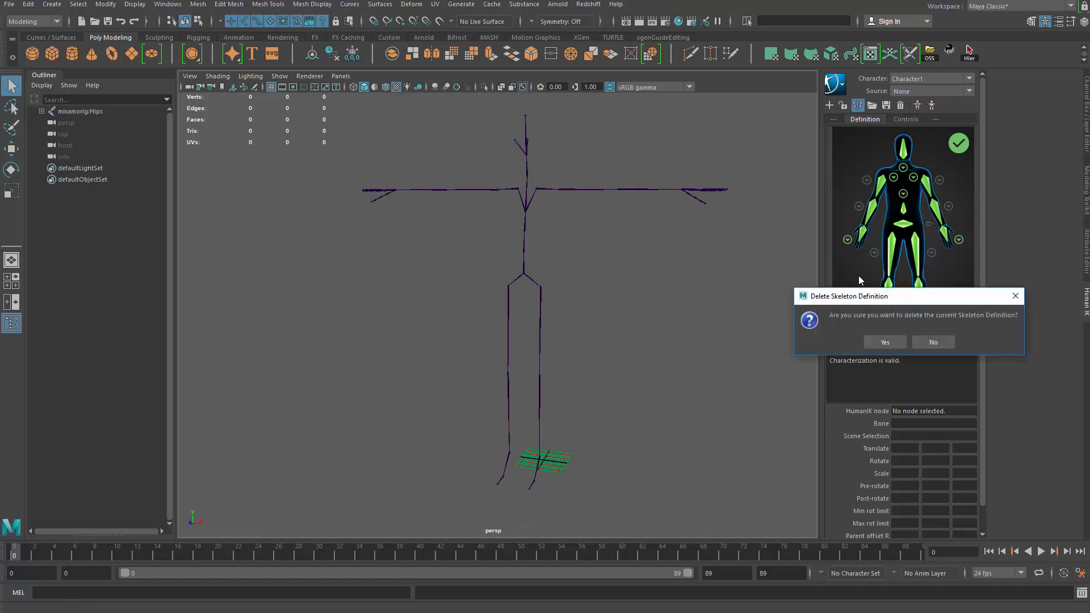
{"action": "left_click", "coordinate": [894, 345]}
{"action": "left_click", "coordinate": [528, 259]}
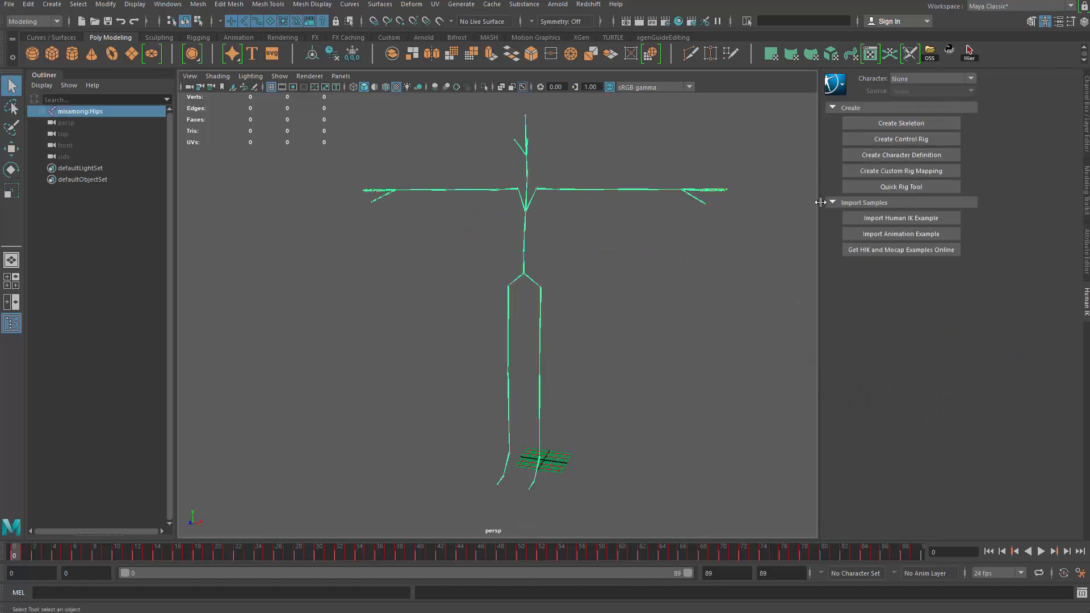
{"action": "left_click", "coordinate": [927, 155]}
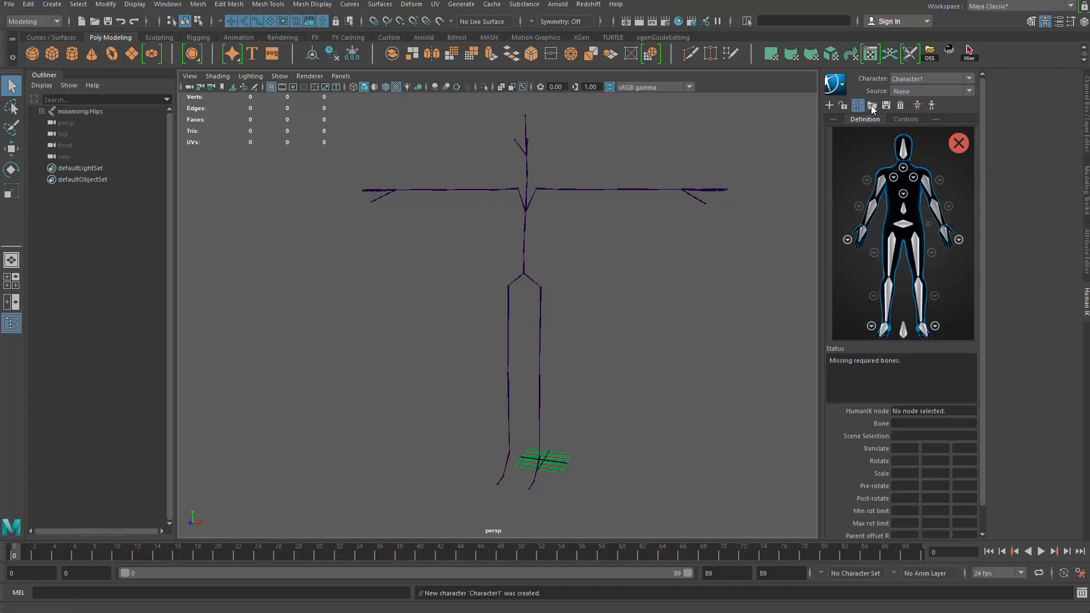
Load the skeleton definition template onto the new character with mixamorig:Hips selected, matching its bones
{"action": "left_click", "coordinate": [872, 105]}
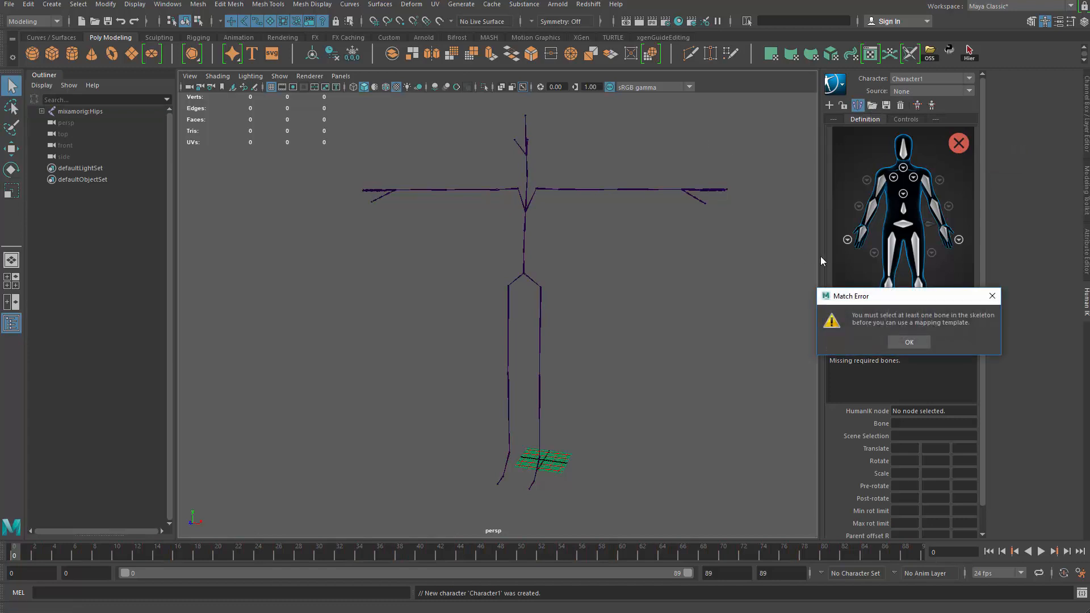
{"action": "left_click", "coordinate": [910, 343]}
{"action": "left_click", "coordinate": [558, 279]}
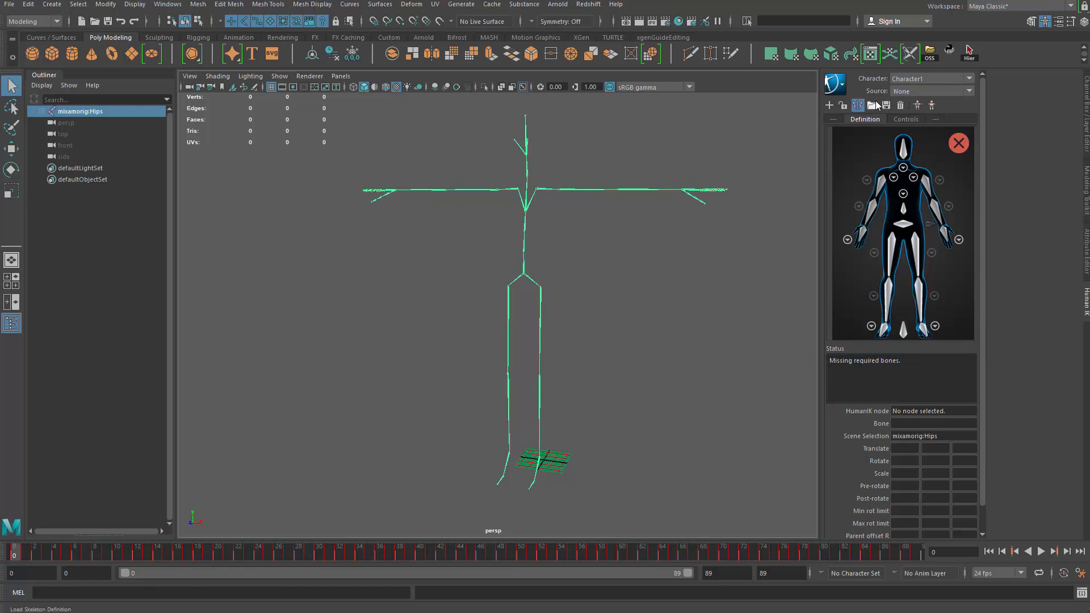
{"action": "left_click", "coordinate": [873, 106]}
{"action": "left_click", "coordinate": [921, 323]}
Rename the HumanIK character as kicking_02
{"action": "left_click_drag", "start_coordinate": [577, 307], "coordinate": [702, 220], "text": "alt"}
{"action": "left_click", "coordinate": [843, 87]}
{"action": "left_click", "coordinate": [903, 101]}
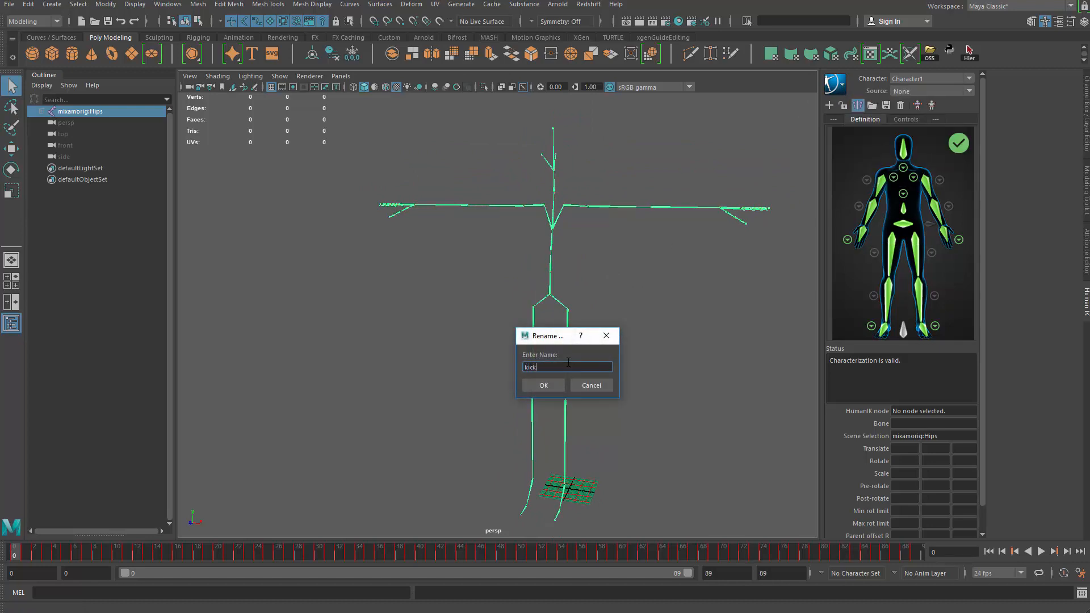
{"action": "type", "text": "kicking_02"}
{"action": "key", "text": "Return"}
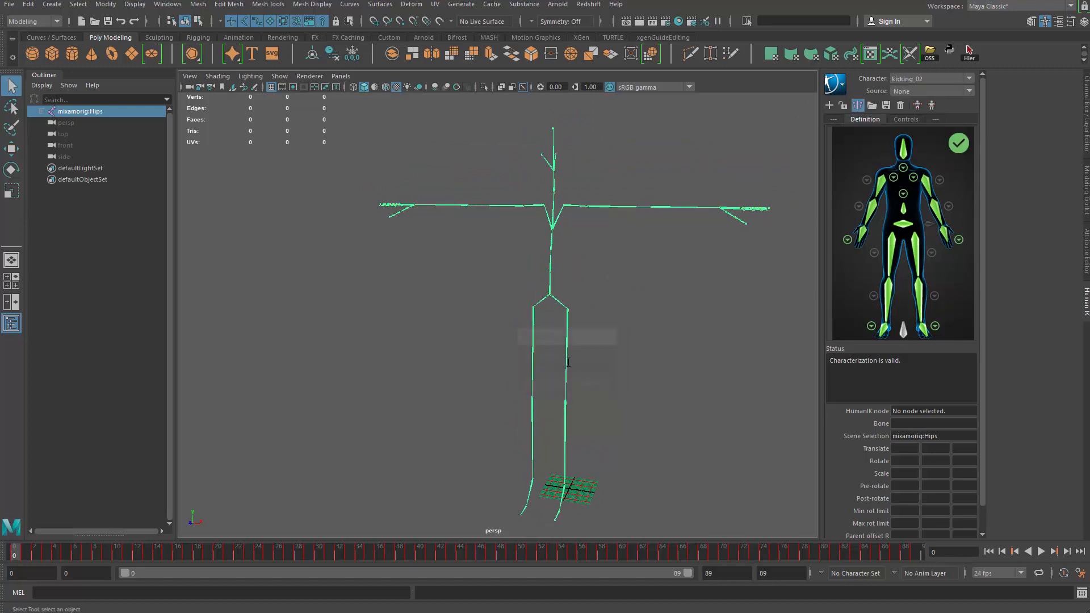
Save the scene under the name Kicking_02.mb in the project's scenes folder
{"action": "key", "text": "f"}
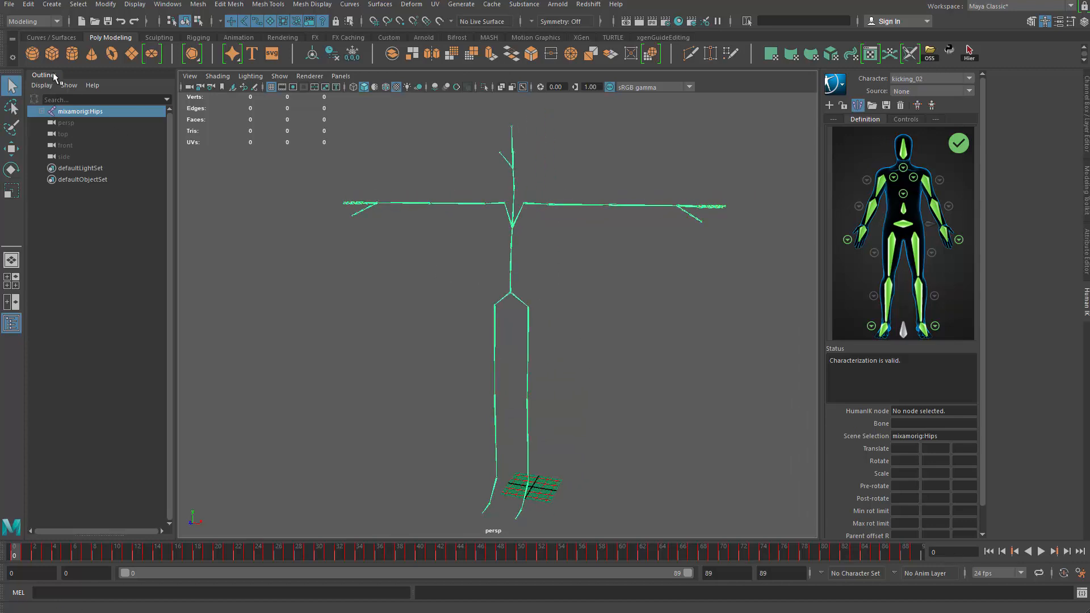
{"action": "left_click", "coordinate": [9, 5]}
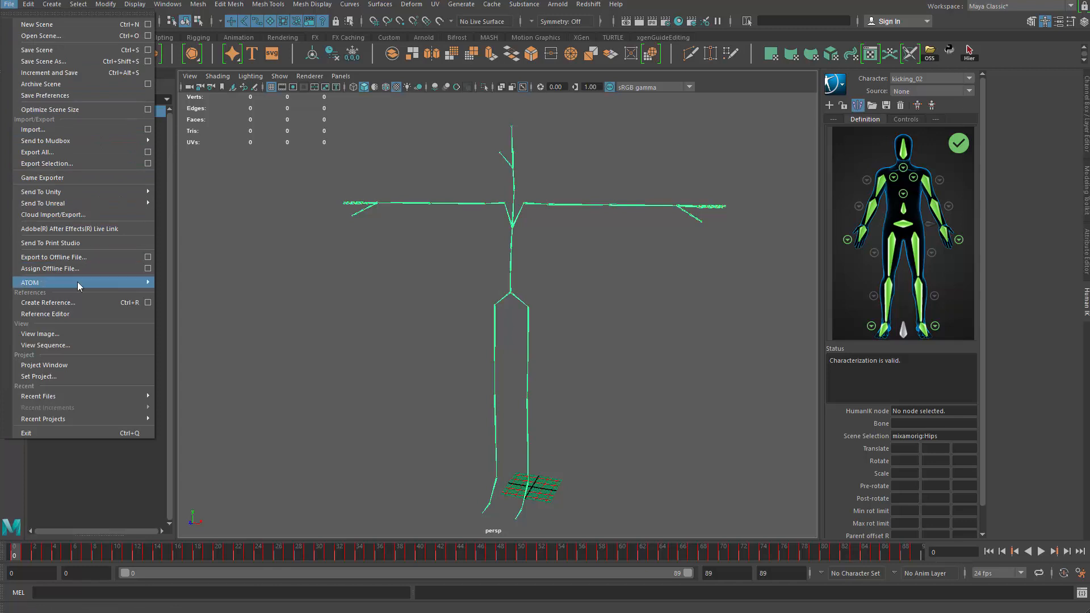
{"action": "left_click", "coordinate": [74, 67]}
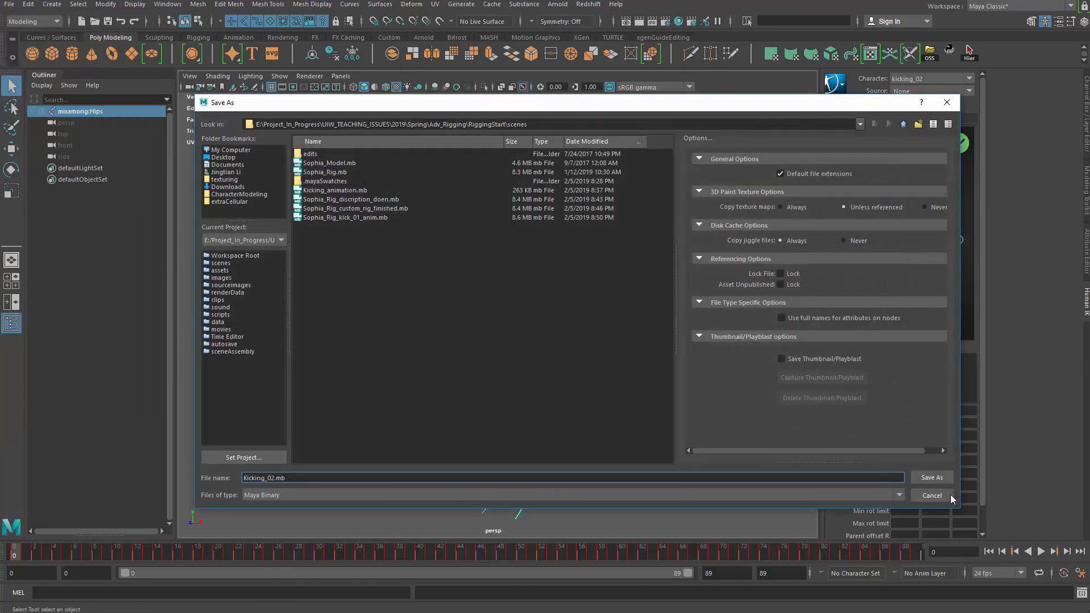
{"action": "left_click", "coordinate": [930, 478]}
Open the scene Sophia_Rig_custom_rig_finished.mb
{"action": "left_click", "coordinate": [9, 5]}
{"action": "left_click", "coordinate": [35, 29]}
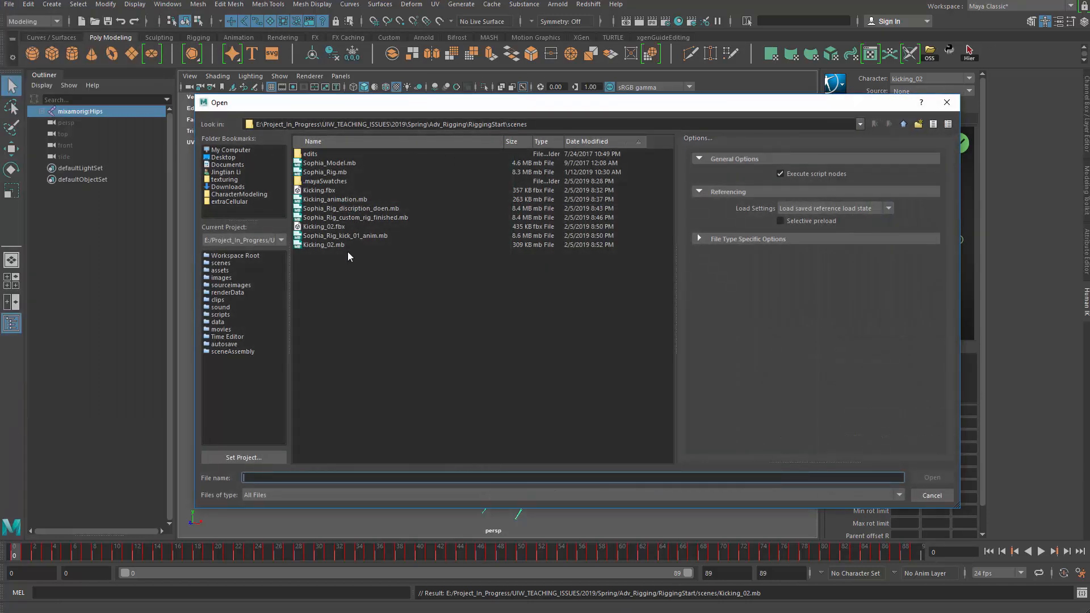
{"action": "double_click", "coordinate": [381, 220]}
{"action": "left_click", "coordinate": [524, 380]}
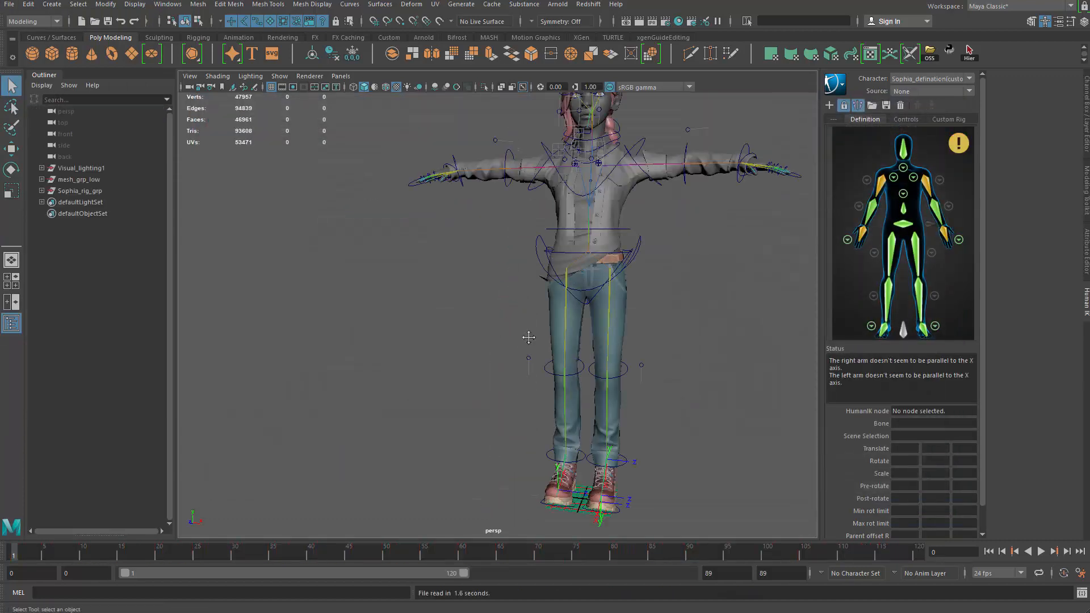
Reference Kicking_02.mb into the Sophia rig scene
{"action": "left_click", "coordinate": [12, 8]}
{"action": "left_click", "coordinate": [74, 306]}
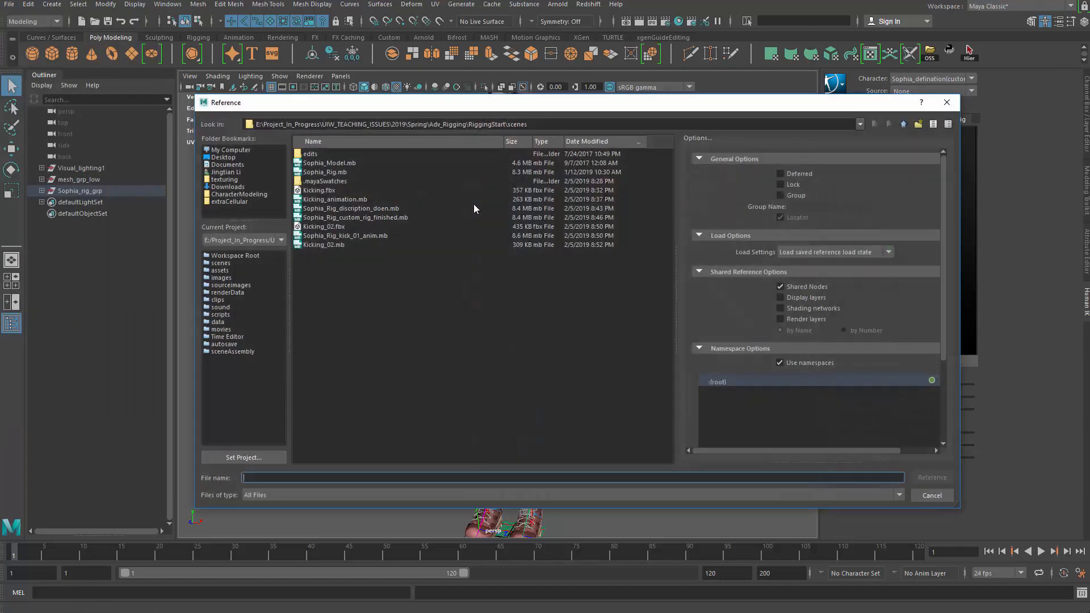
{"action": "left_click", "coordinate": [339, 246]}
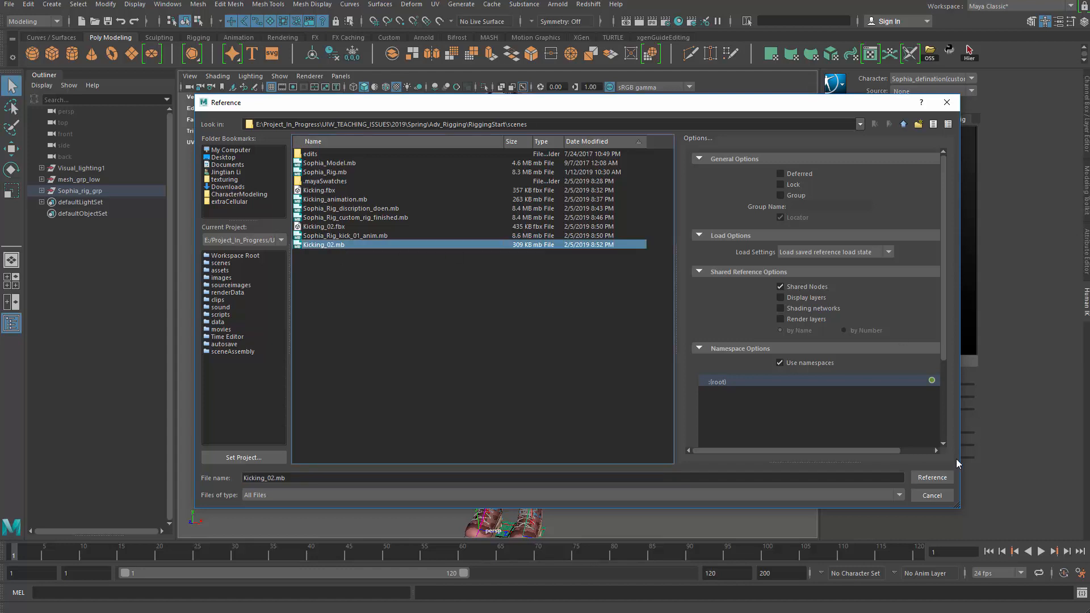
{"action": "left_click", "coordinate": [933, 478]}
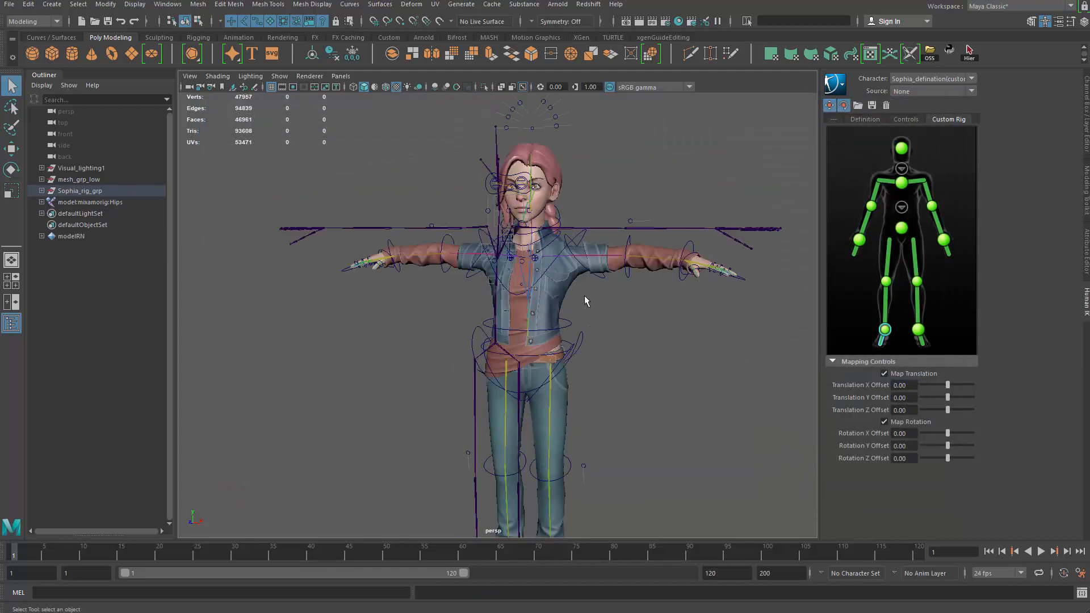
Set the HumanIK source of the Sophia character to model:kicking_02
{"action": "left_click", "coordinate": [929, 79]}
{"action": "left_click", "coordinate": [929, 79]}
{"action": "left_click", "coordinate": [921, 91]}
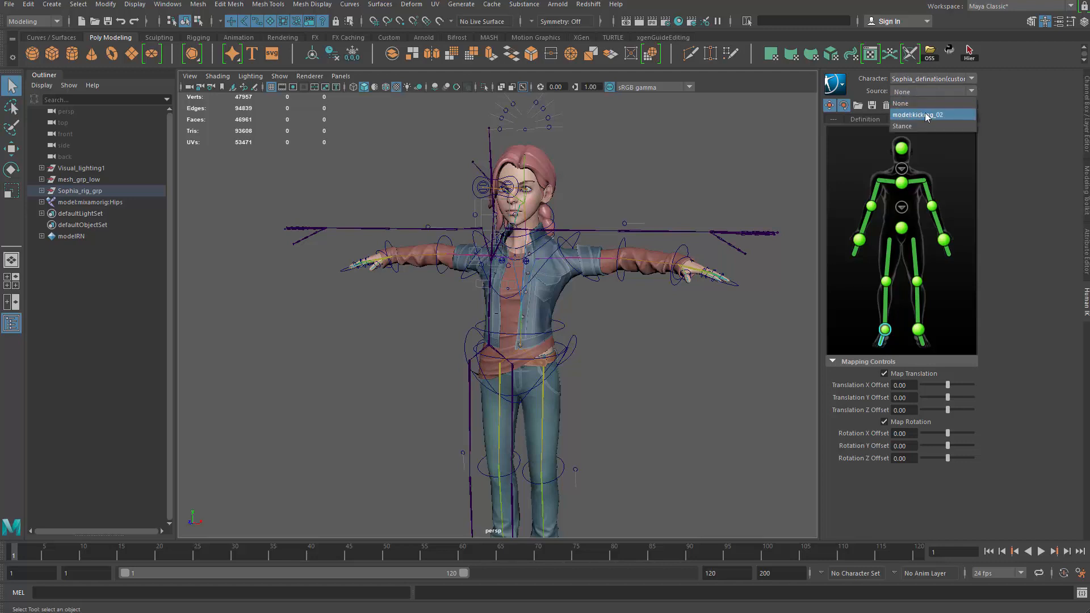
{"action": "left_click", "coordinate": [925, 113]}
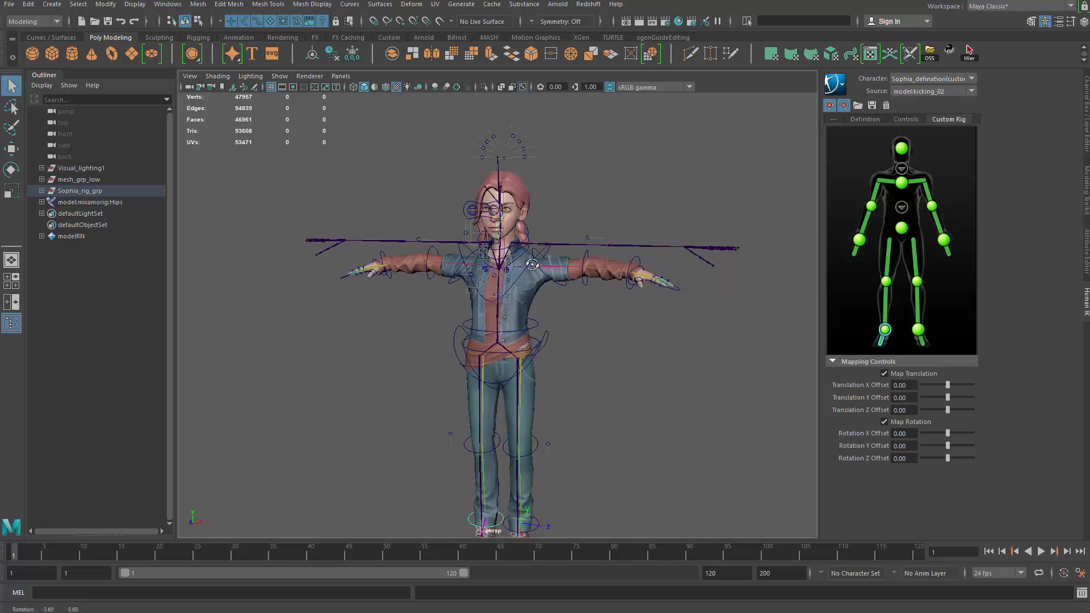
Break the connections on the translate, rotate, scale and visibility channels of the ac_eye_master control
{"action": "left_click", "coordinate": [467, 145]}
{"action": "left_click", "coordinate": [467, 143]}
{"action": "key", "text": "ctrl+a"}
{"action": "key", "text": "ctrl+a"}
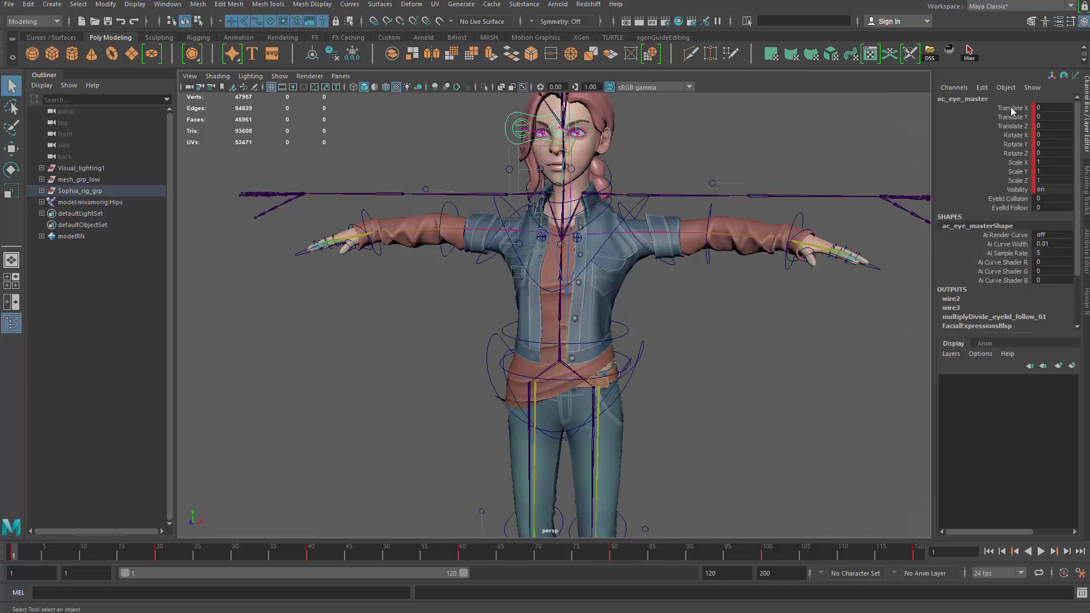
{"action": "left_click_drag", "start_coordinate": [1013, 111], "coordinate": [1016, 189]}
{"action": "right_click", "coordinate": [1020, 190]}
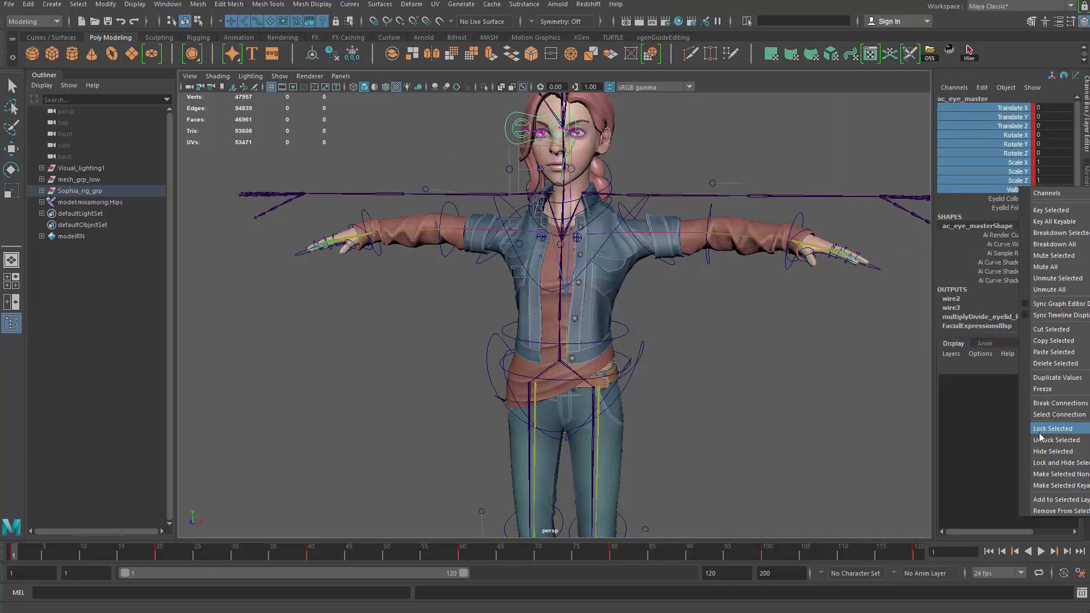
{"action": "left_click", "coordinate": [1046, 405]}
Play the retargeted kick to check how the Sophia rig follows the Mixamo skeleton, and return to the first frame
{"action": "scroll", "coordinate": [653, 374], "scroll_direction": "down", "scroll_amount": 6}
{"action": "left_click_drag", "start_coordinate": [640, 372], "coordinate": [452, 361], "text": "alt"}
{"action": "key", "text": "q"}
{"action": "left_click", "coordinate": [721, 343]}
{"action": "key", "text": "alt+v"}
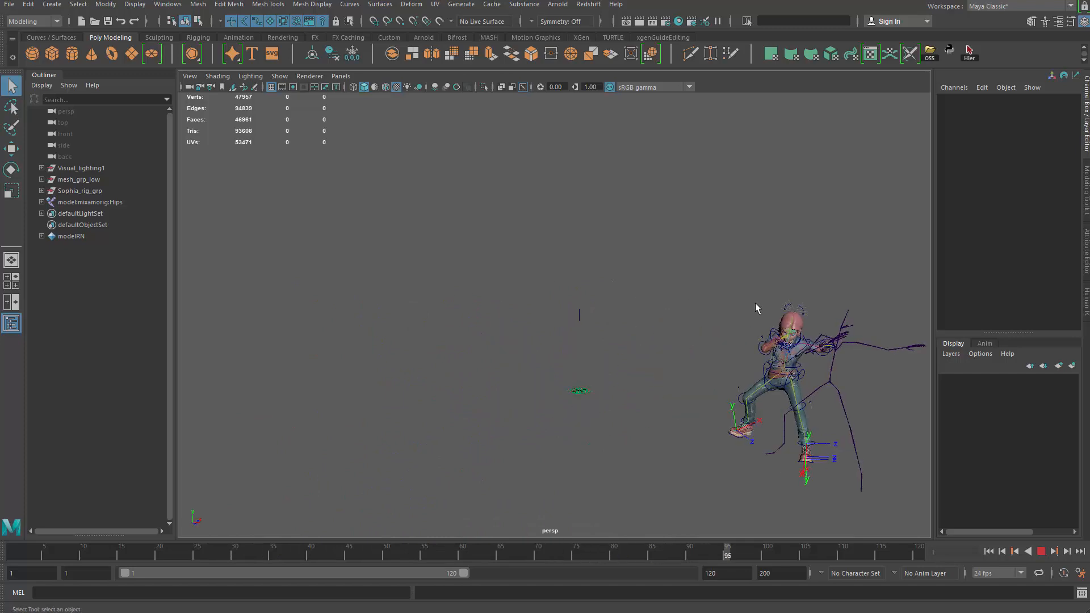
{"action": "key", "text": "alt+v"}
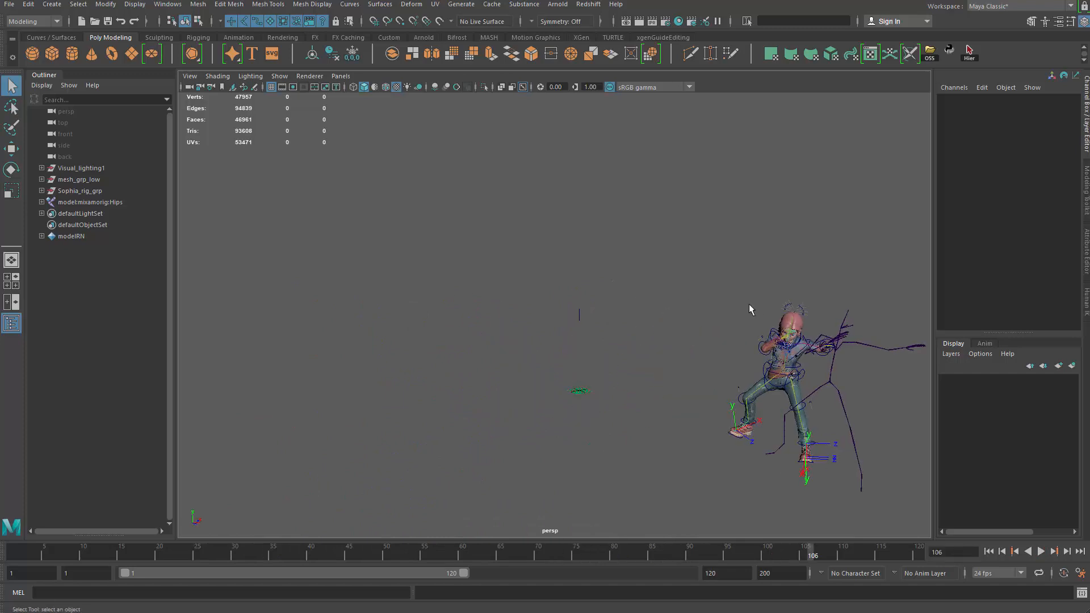
{"action": "key", "text": "alt+shift+v"}
{"action": "right_click_drag", "start_coordinate": [755, 302], "coordinate": [835, 359], "text": "alt"}
{"action": "right_click_drag", "start_coordinate": [700, 318], "coordinate": [653, 321], "text": "alt"}
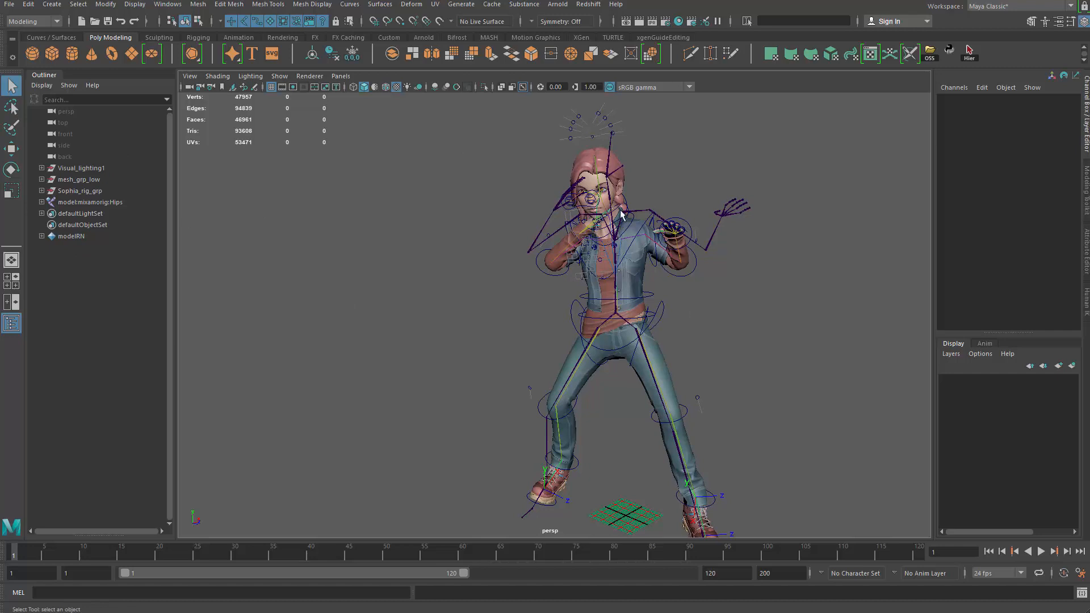
Bake the retargeted kicking_02 animation onto Sophia's custom rig
{"action": "left_click", "coordinate": [1045, 21]}
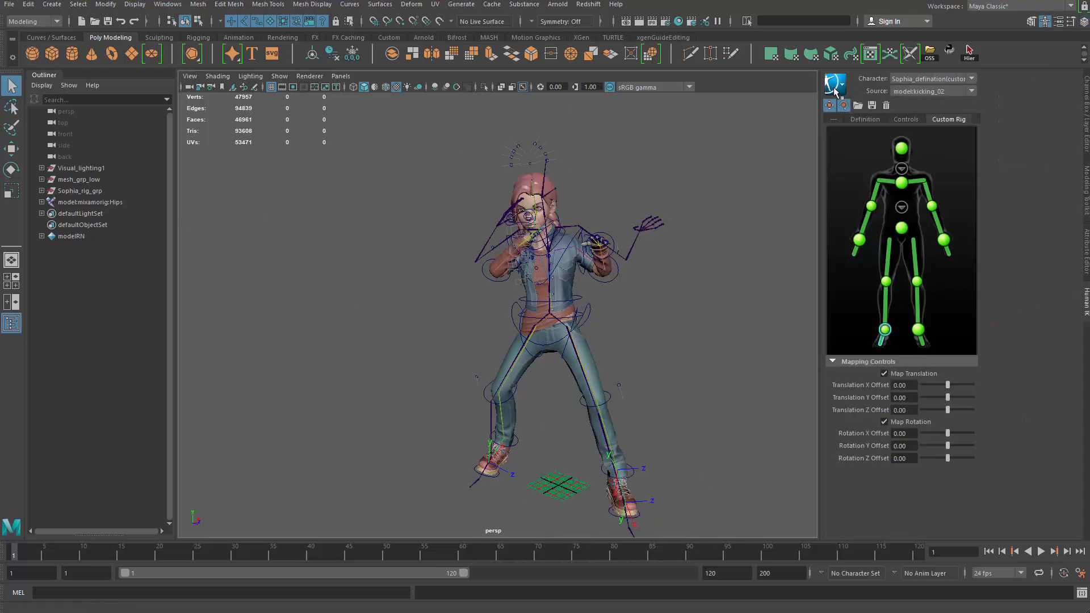
{"action": "left_click", "coordinate": [836, 83]}
{"action": "mouse_move", "coordinate": [886, 151]}
{"action": "left_click", "coordinate": [1016, 153]}
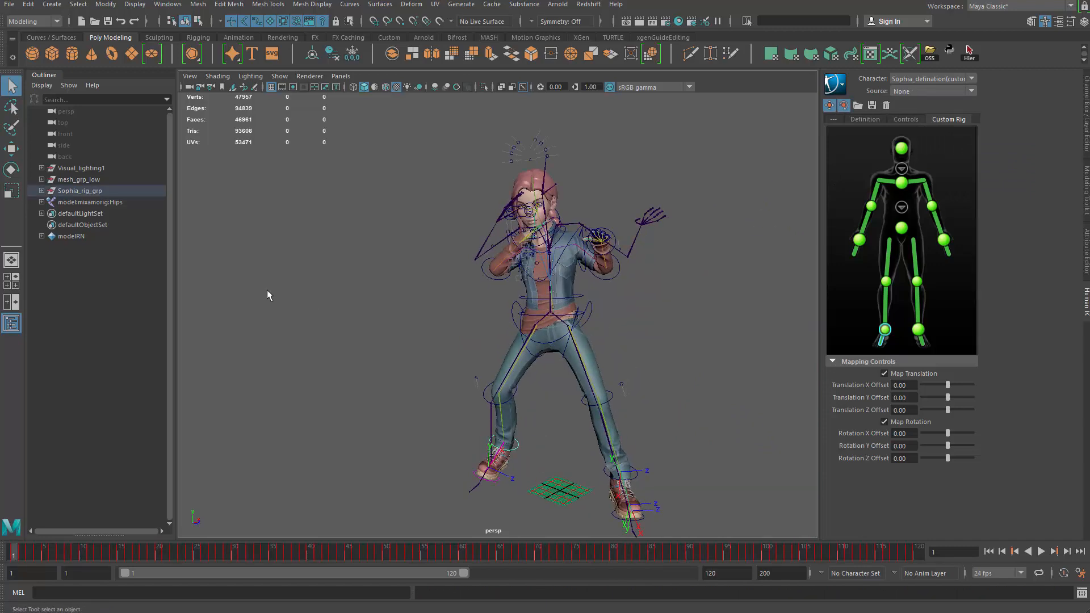
Remove the Kicking_02.mb reference from the scene with the Reference Editor
{"action": "left_click", "coordinate": [104, 201]}
{"action": "left_click", "coordinate": [9, 4]}
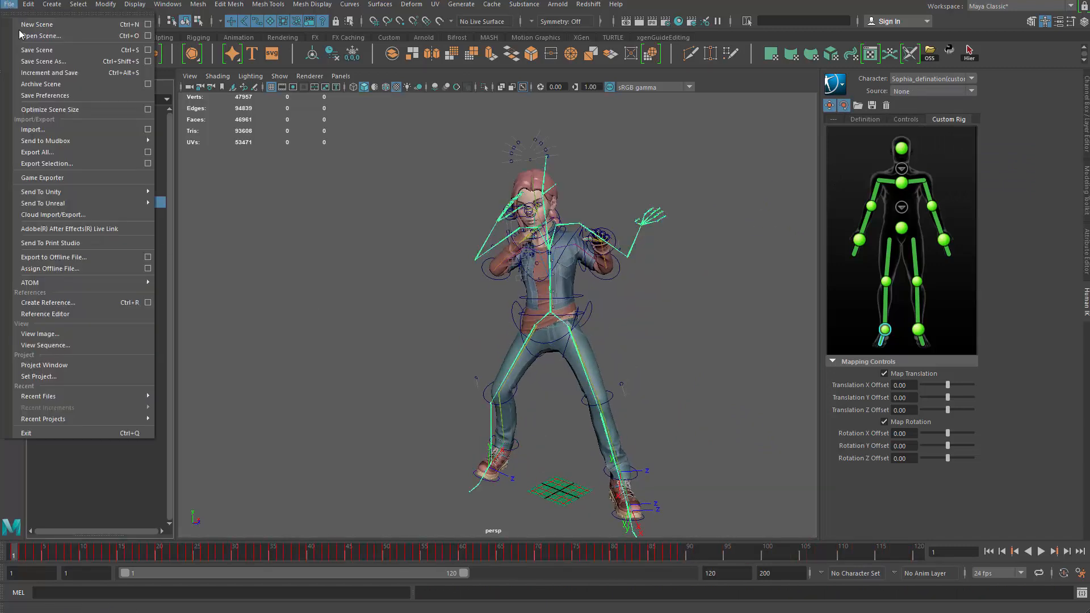
{"action": "left_click", "coordinate": [97, 312]}
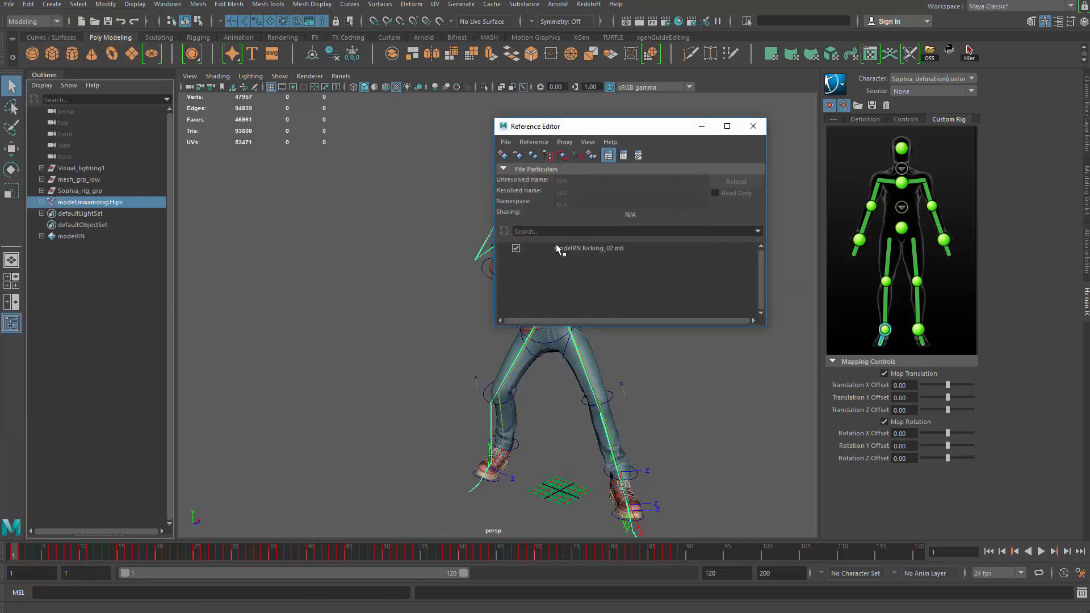
{"action": "left_click", "coordinate": [573, 249]}
{"action": "left_click", "coordinate": [520, 156]}
{"action": "left_click", "coordinate": [533, 374]}
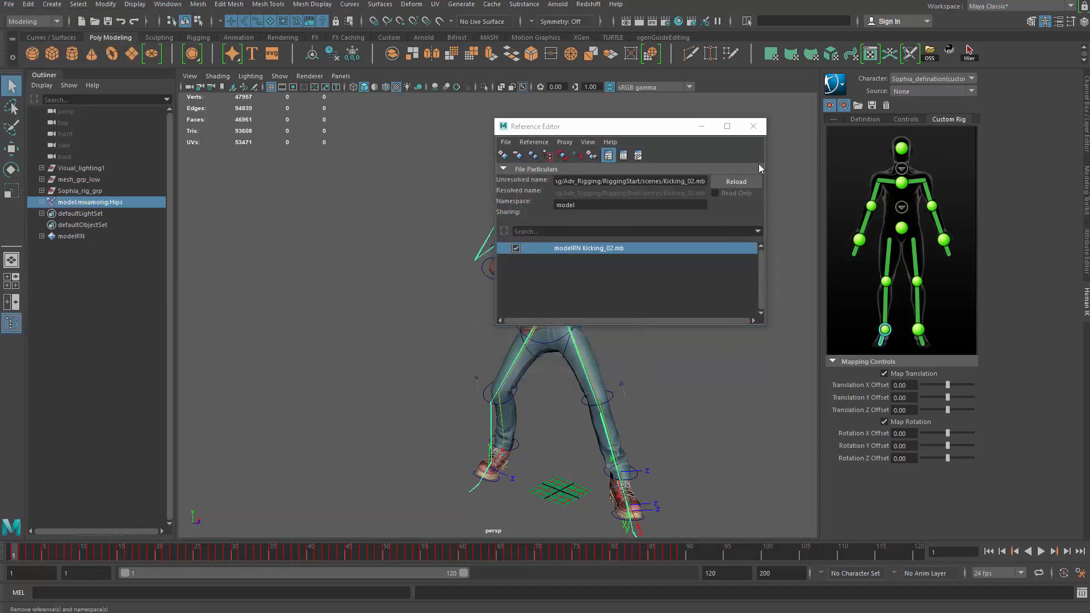
{"action": "left_click", "coordinate": [754, 126]}
Play the baked kick on the Sophia rig and return to the first frame
{"action": "key", "text": "alt+v"}
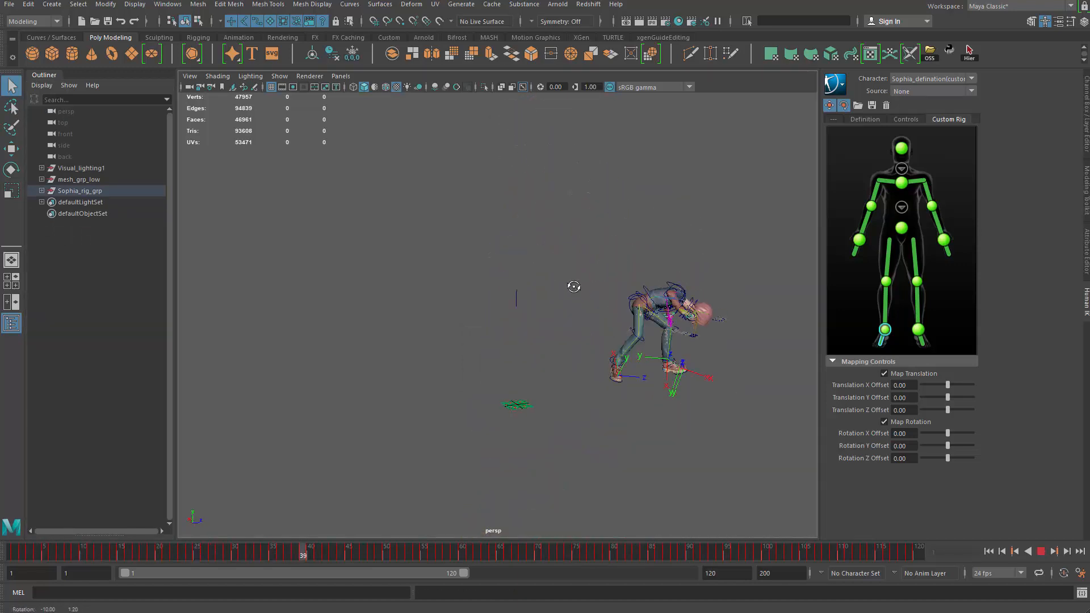
{"action": "key", "text": "Escape"}
{"action": "key", "text": "alt+shift+v"}
Hide every object type in the perspective viewport except polygons, leaving only Sophia's meshes displayed
{"action": "left_click", "coordinate": [261, 79]}
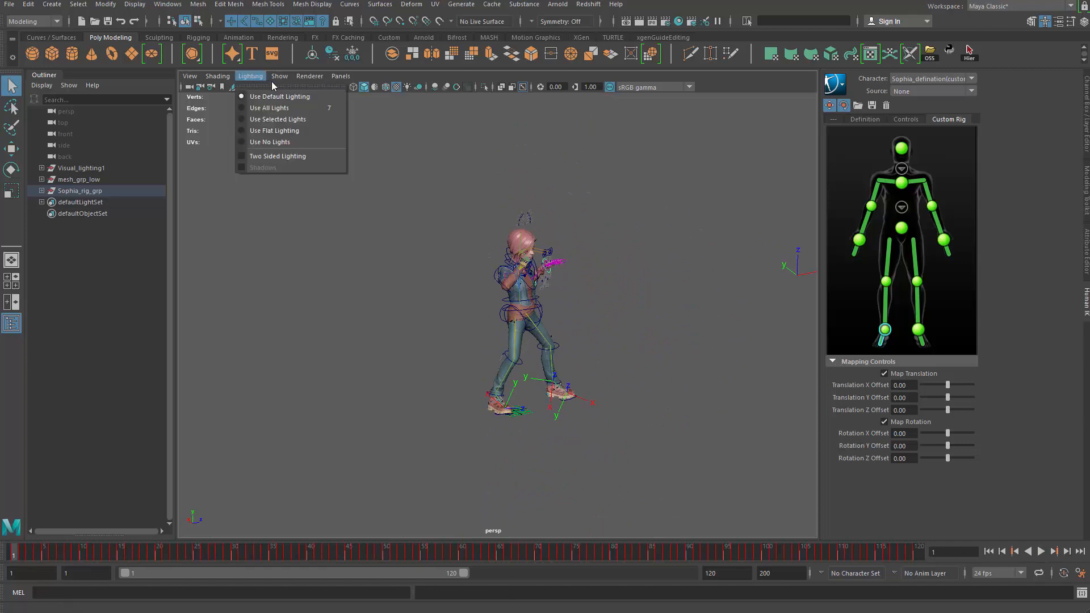
{"action": "mouse_move", "coordinate": [279, 77]}
{"action": "left_click", "coordinate": [291, 122]}
{"action": "left_click", "coordinate": [279, 76]}
{"action": "left_click", "coordinate": [296, 193]}
{"action": "scroll", "coordinate": [652, 360], "scroll_direction": "up", "scroll_amount": 5}
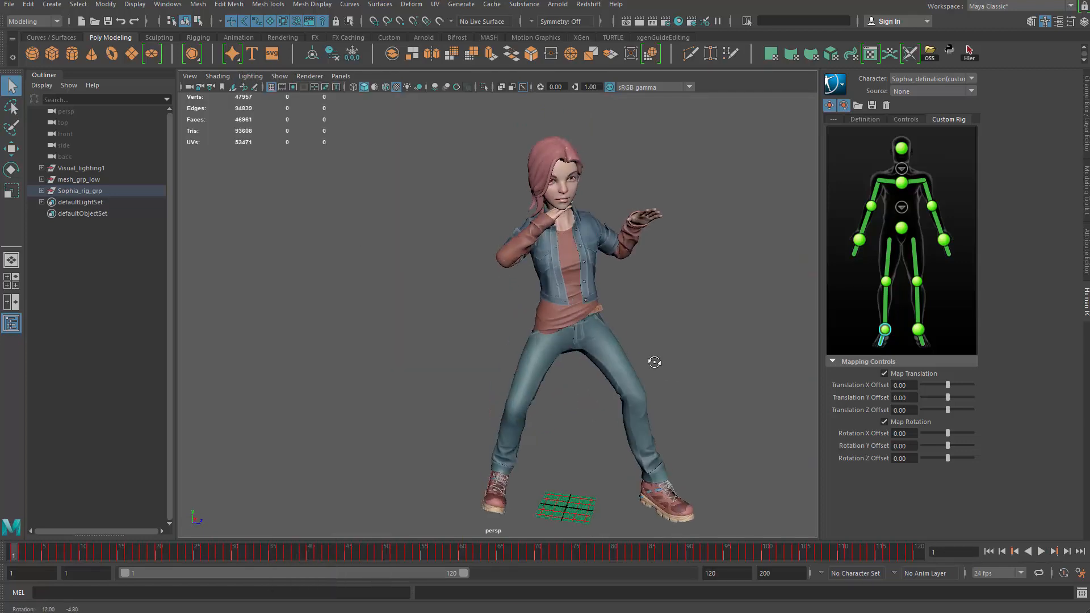
{"action": "scroll", "coordinate": [630, 310], "scroll_direction": "up", "scroll_amount": 3}
{"action": "left_click_drag", "start_coordinate": [595, 171], "coordinate": [612, 195], "text": "alt"}
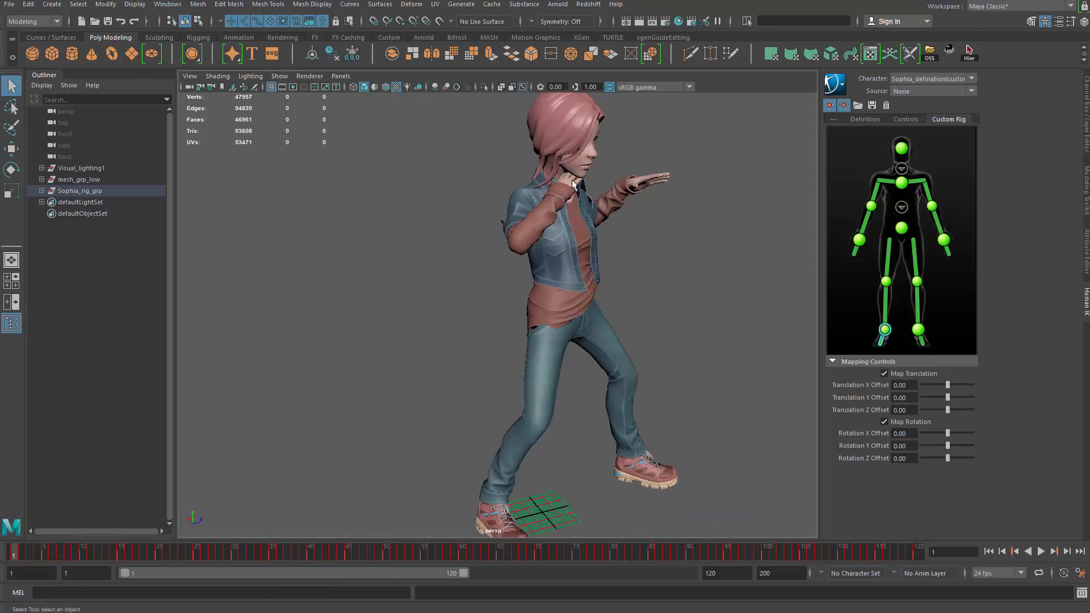
Play the baked kick with only the meshes displayed and stop playback
{"action": "scroll", "coordinate": [431, 246], "scroll_direction": "down", "scroll_amount": 2}
{"action": "left_click_drag", "start_coordinate": [431, 246], "coordinate": [377, 282], "text": "alt"}
{"action": "key", "text": "alt+v"}
{"action": "scroll", "coordinate": [572, 315], "scroll_direction": "down", "scroll_amount": 6}
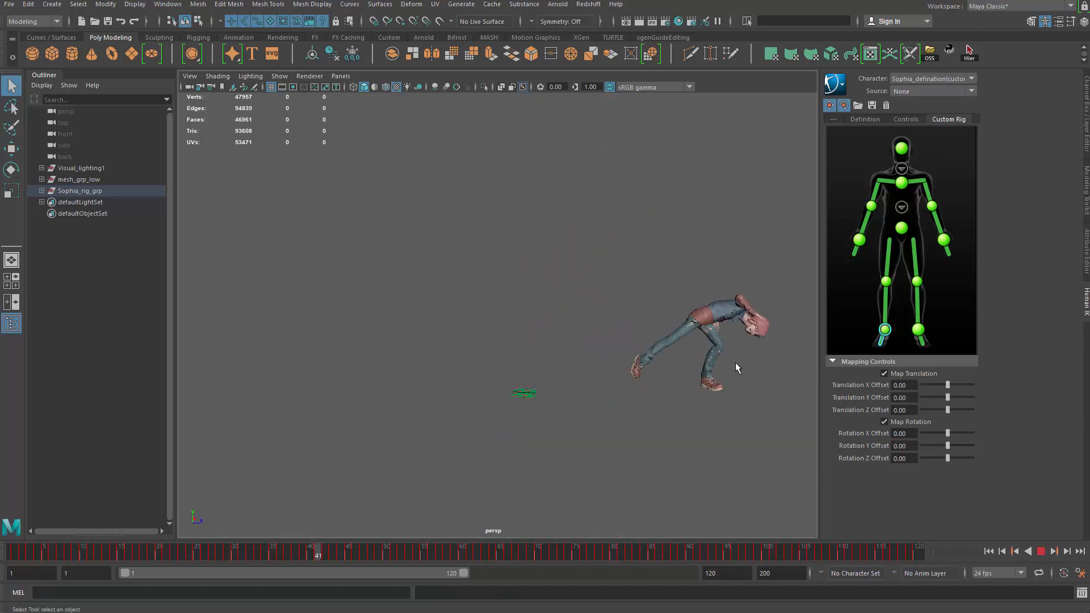
{"action": "scroll", "coordinate": [675, 341], "scroll_direction": "up", "scroll_amount": 3}
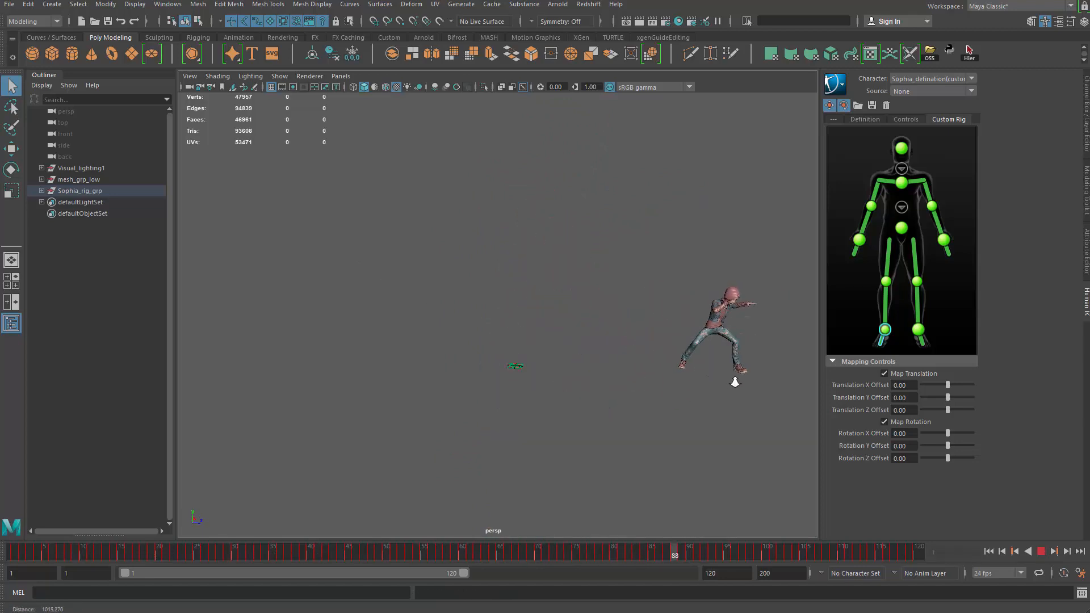
{"action": "middle_click_drag", "start_coordinate": [596, 358], "coordinate": [648, 367], "text": "alt"}
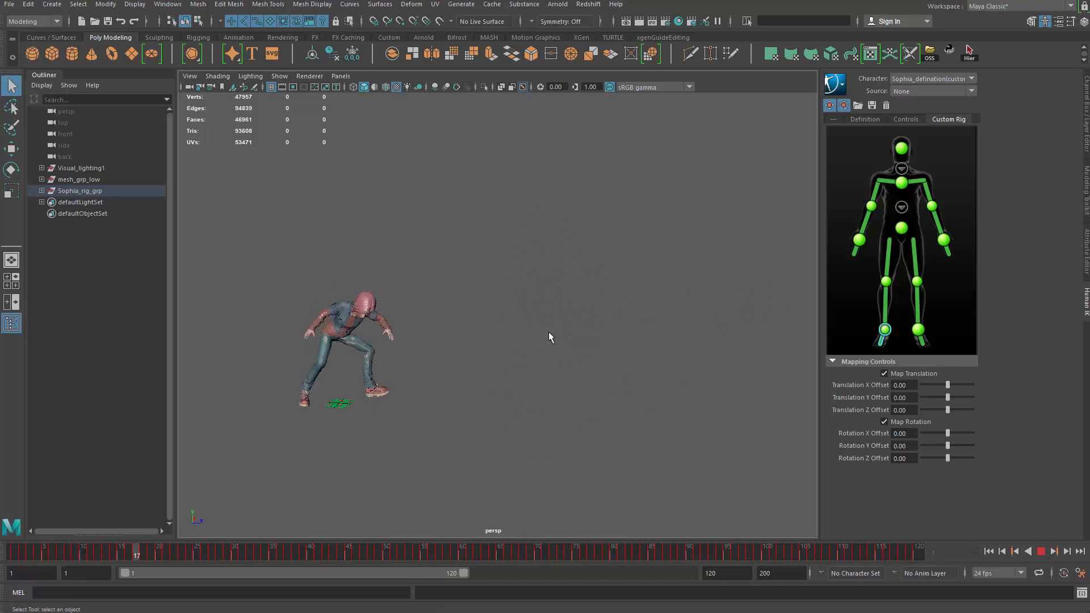
{"action": "key", "text": "Escape"}
Set the persp camera's Near Clip Plane to 1 and check the character's mesh near and far
{"action": "left_click", "coordinate": [194, 88]}
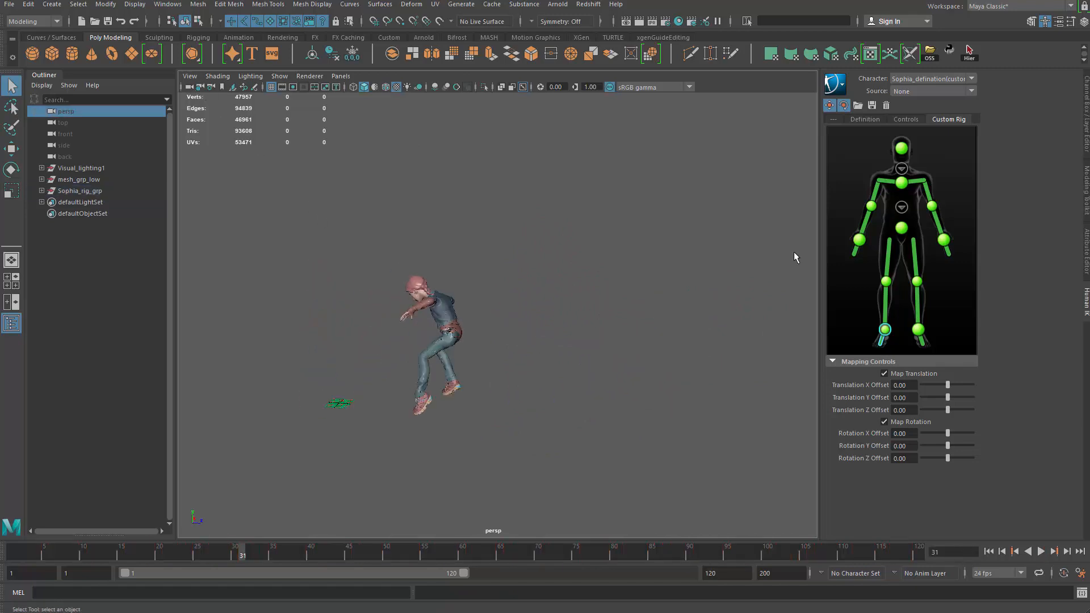
{"action": "key", "text": "ctrl+a"}
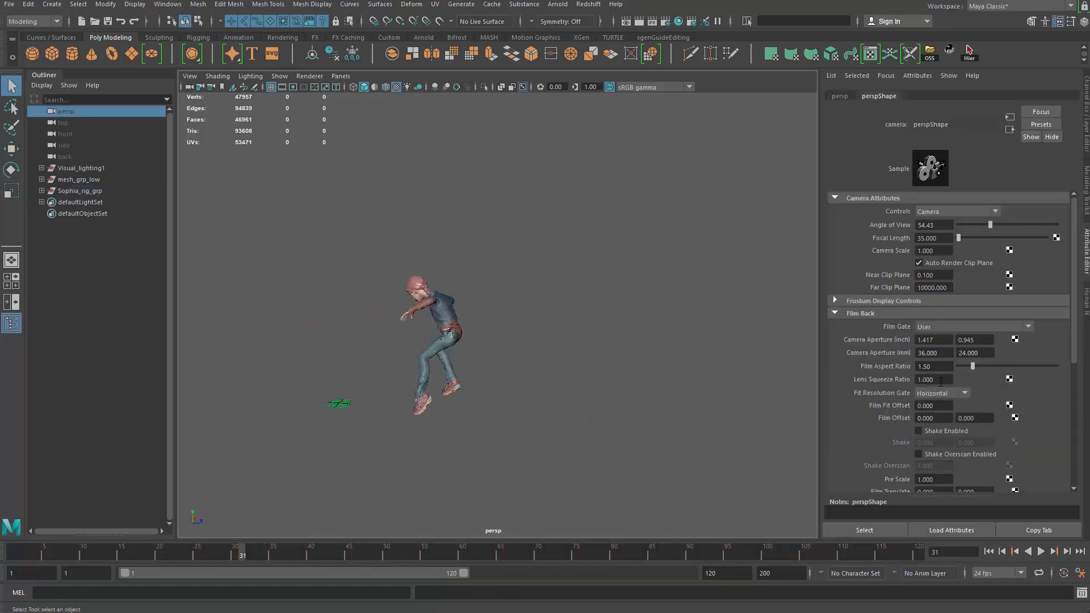
{"action": "key", "text": "Return"}
{"action": "right_click_drag", "start_coordinate": [672, 326], "coordinate": [540, 389], "text": "alt"}
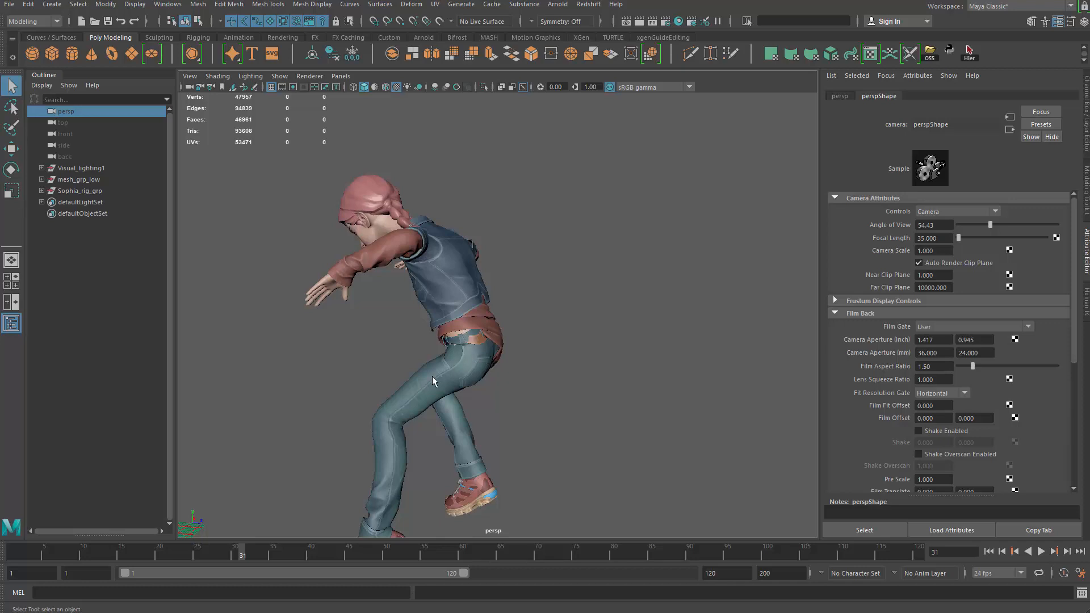
{"action": "right_click_drag", "start_coordinate": [568, 373], "coordinate": [614, 316], "text": "alt"}
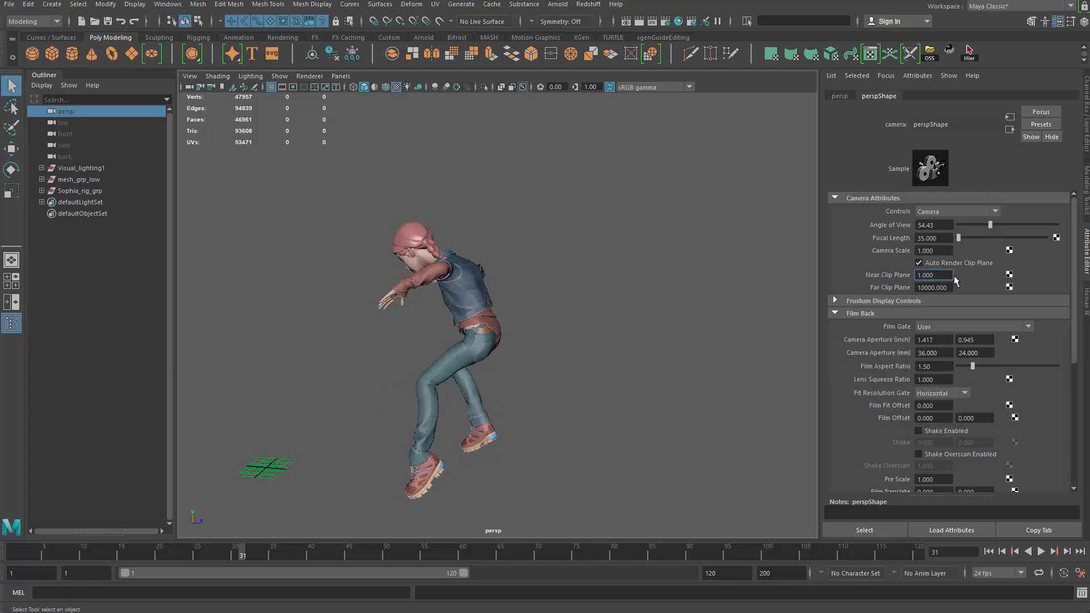
{"action": "right_click_drag", "start_coordinate": [596, 329], "coordinate": [505, 330], "text": "alt"}
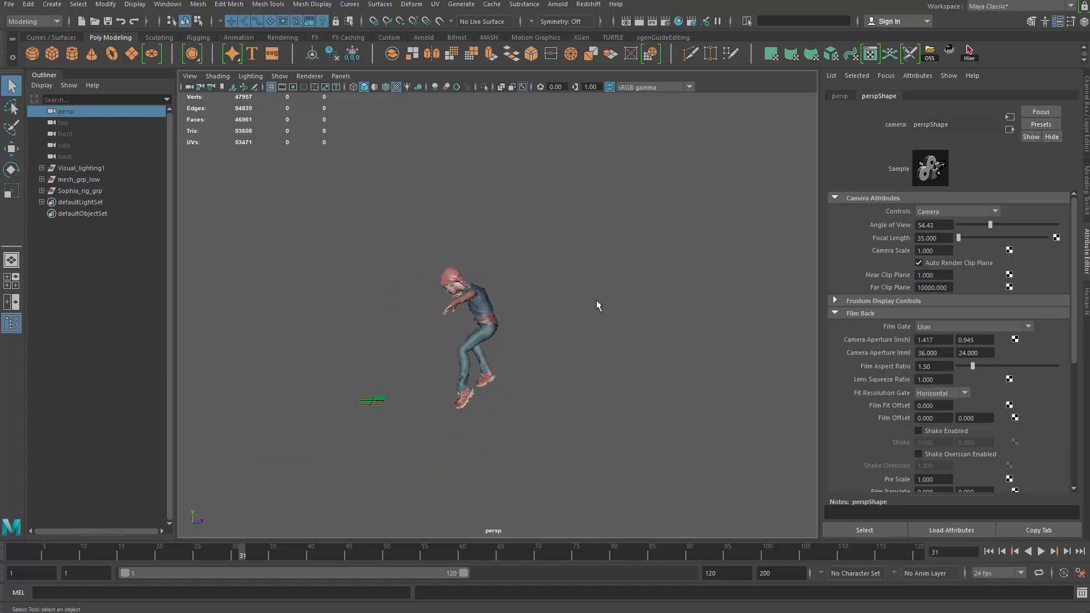
Replay the kick from the first frame to review Sophia's motion from a closer view, and return to the first frame
{"action": "key", "text": "alt+v"}
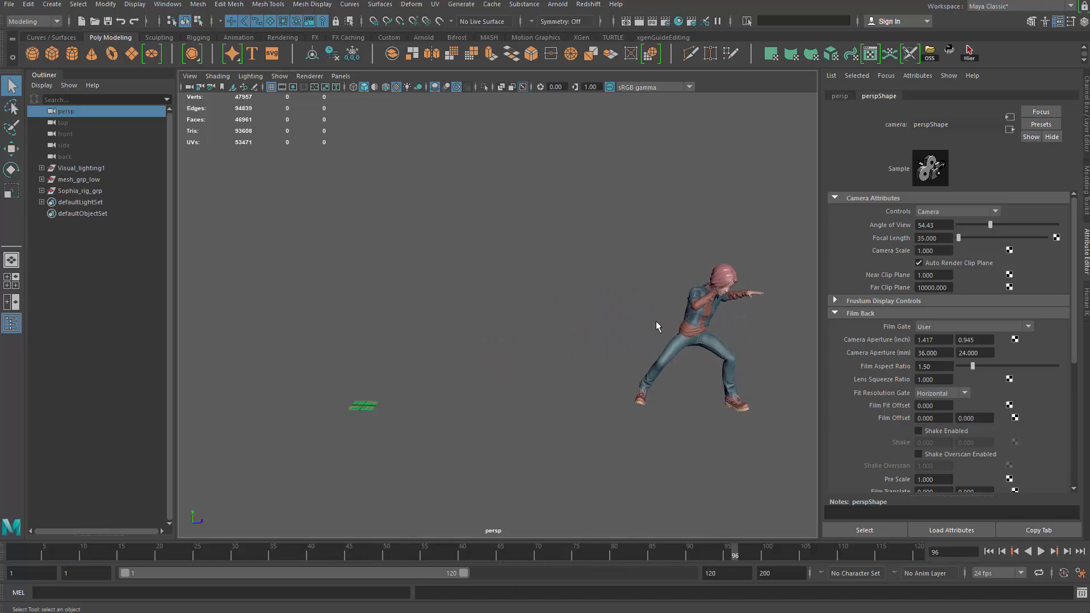
{"action": "key", "text": "Escape"}
{"action": "key", "text": "alt+shift+v"}
{"action": "right_click_drag", "start_coordinate": [562, 342], "coordinate": [535, 360], "text": "alt"}
{"action": "key", "text": "alt+v"}
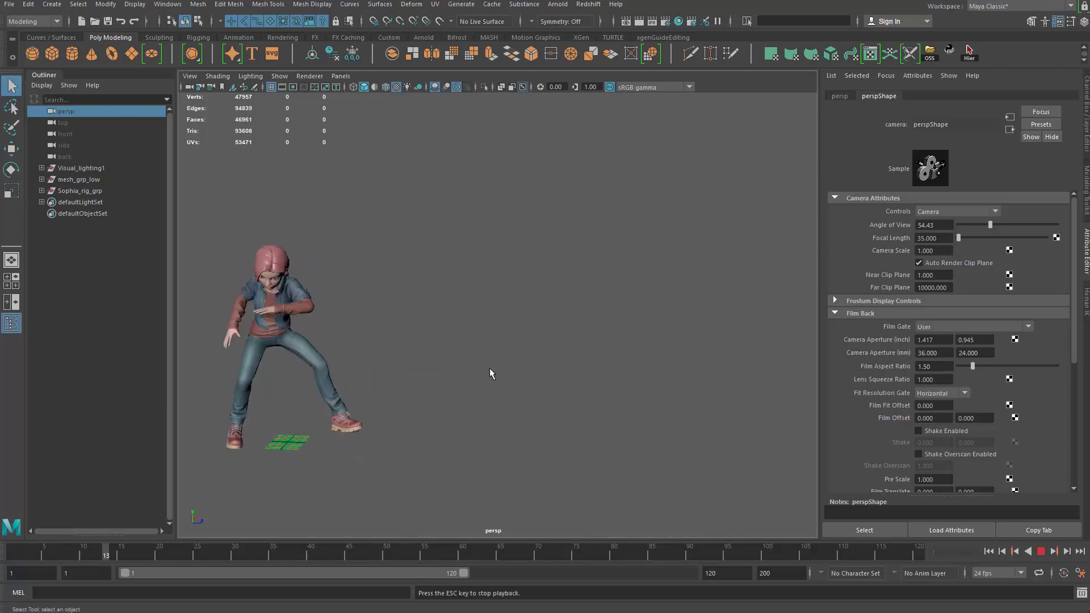
{"action": "right_click_drag", "start_coordinate": [586, 359], "coordinate": [613, 377], "text": "alt"}
{"action": "key", "text": "alt+v"}
{"action": "key", "text": "alt+shift+v"}
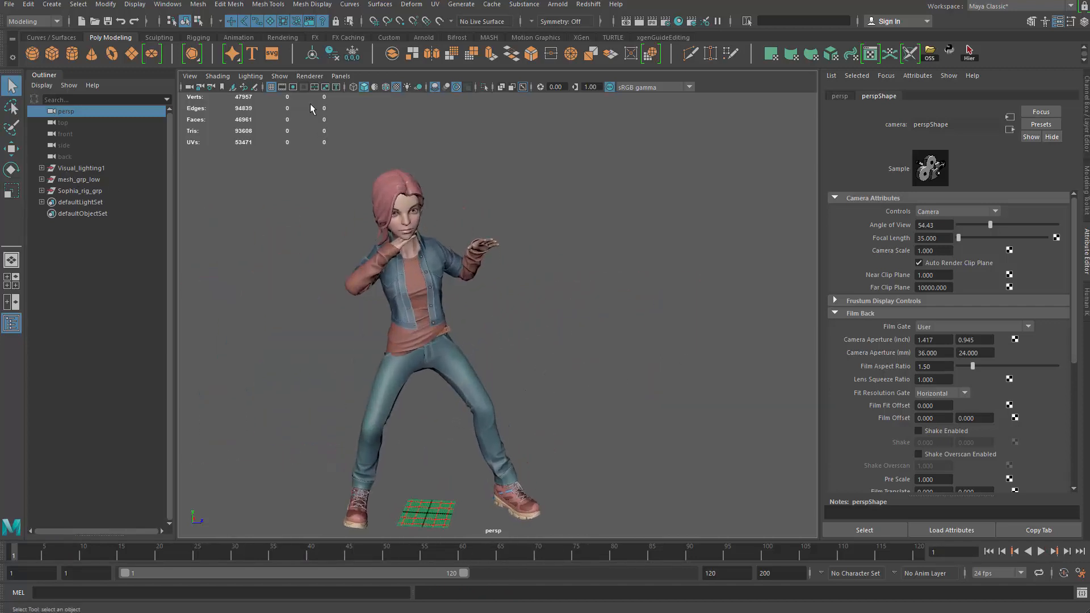
Display joints in the viewport, select the root joint jt_root and reveal it in the Outliner
{"action": "left_click", "coordinate": [280, 76]}
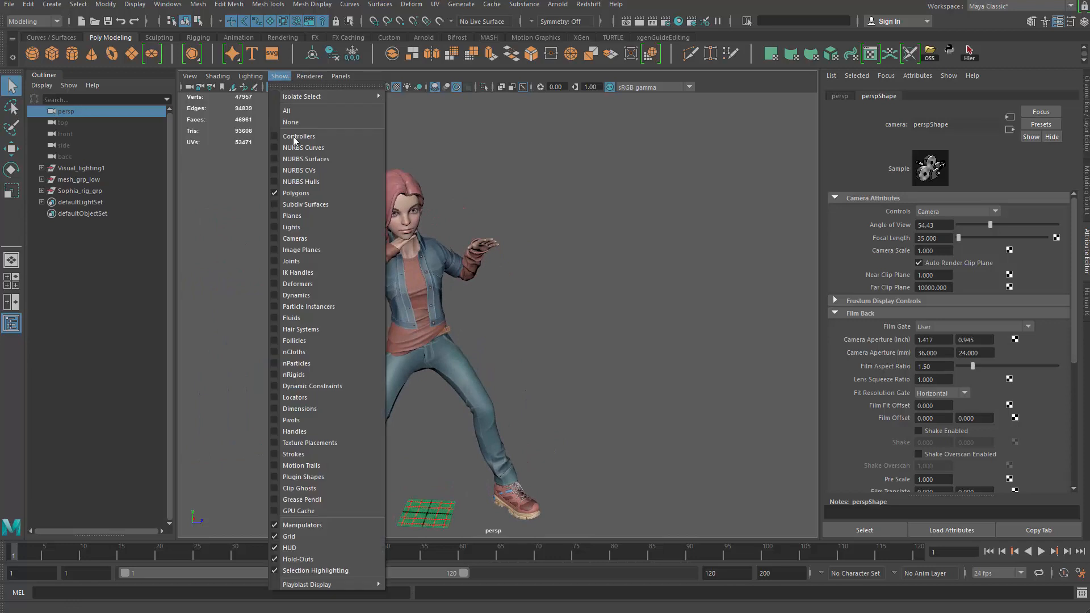
{"action": "left_click", "coordinate": [305, 260]}
{"action": "left_click", "coordinate": [424, 333]}
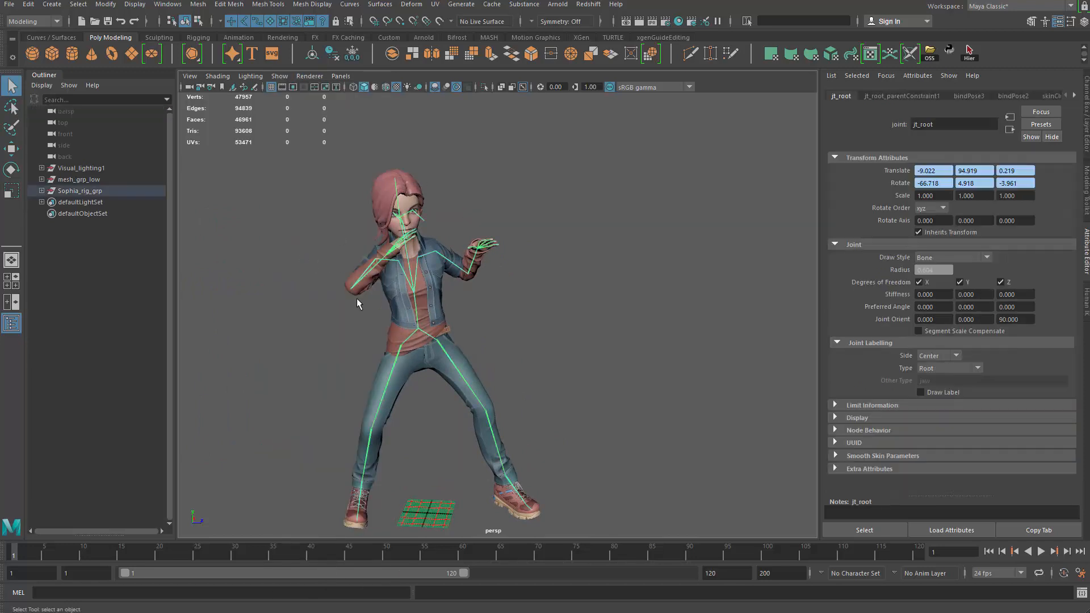
{"action": "key", "text": "f"}
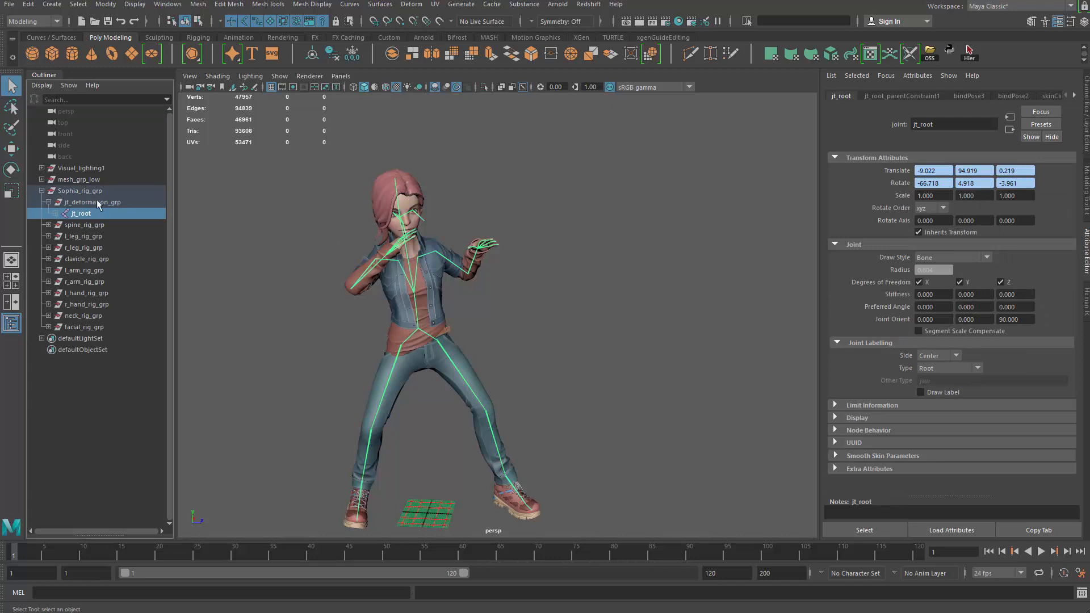
Examine the full joint hierarchy under jt_root and the rig groups from spine_rig_grp to facial_rig_grp
{"action": "left_click", "coordinate": [55, 213], "text": "shift"}
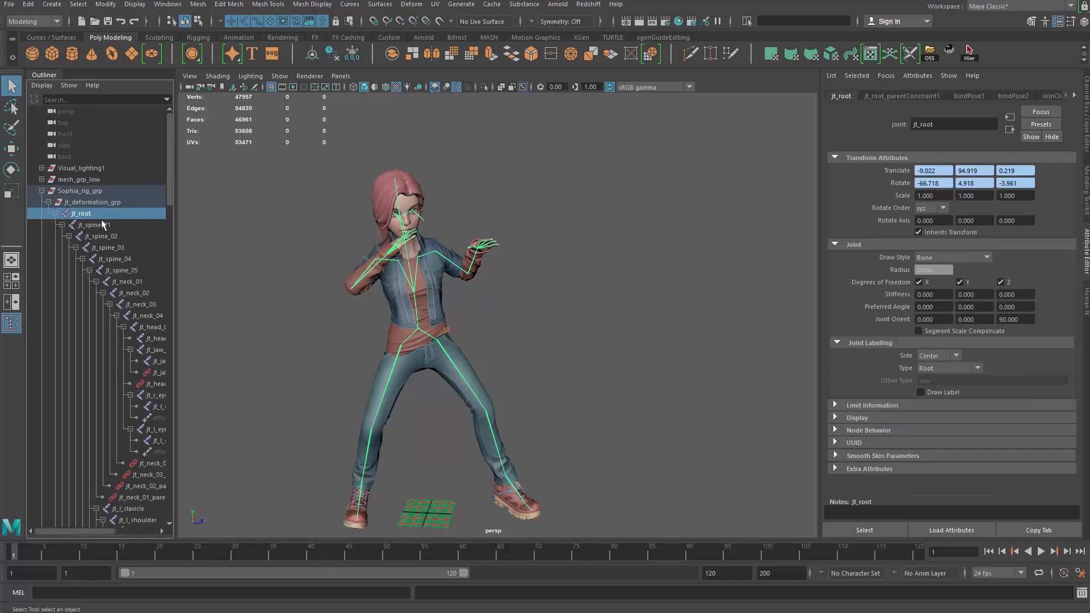
{"action": "scroll", "coordinate": [127, 358], "scroll_direction": "up", "scroll_amount": 15}
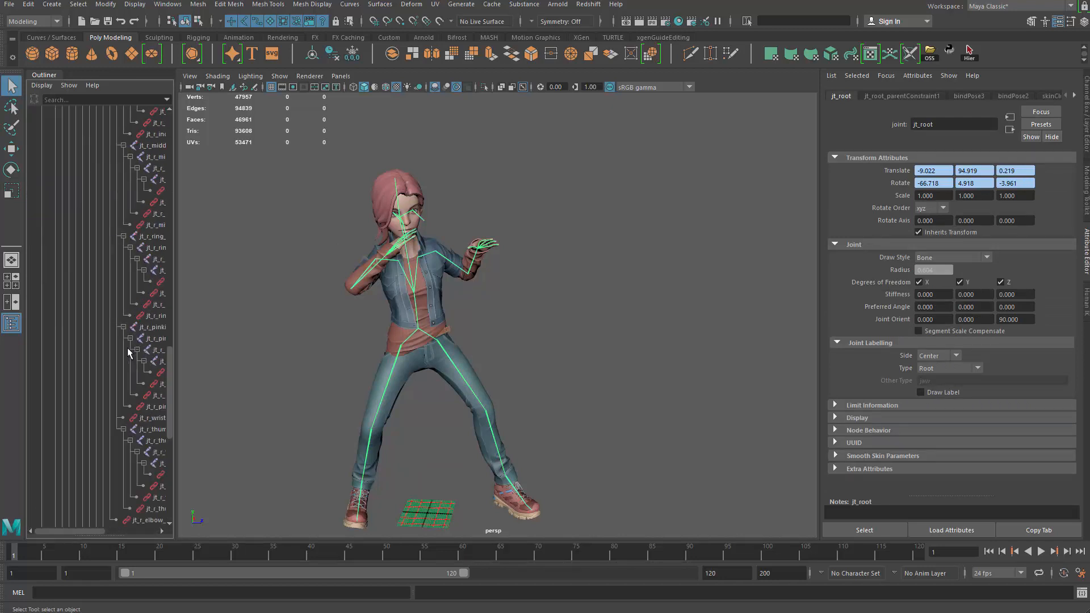
{"action": "left_click", "coordinate": [56, 214]}
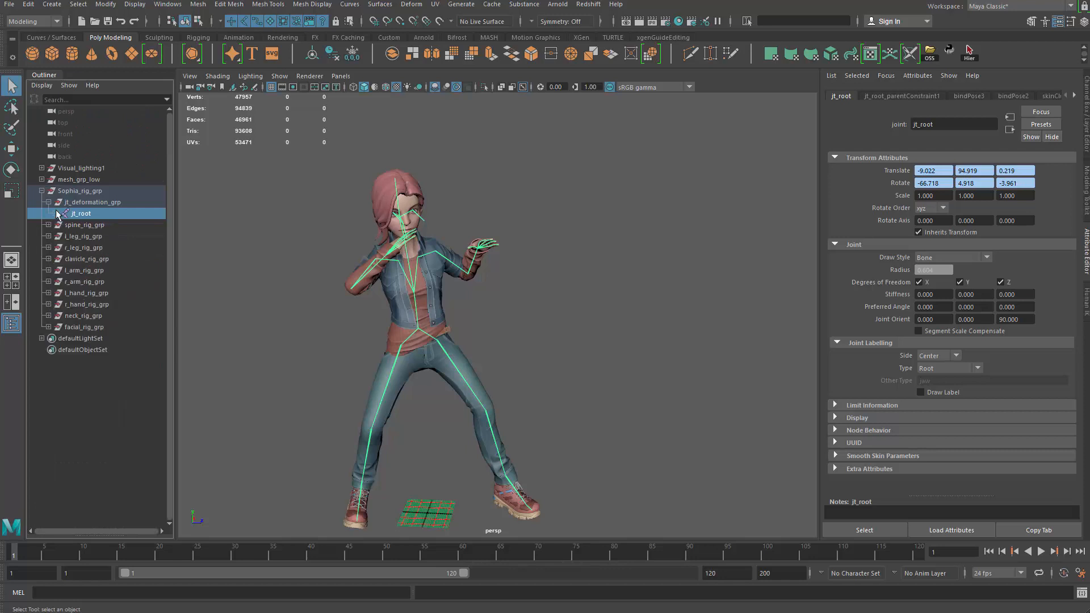
{"action": "left_click", "coordinate": [124, 225]}
{"action": "left_click", "coordinate": [114, 327], "text": "shift"}
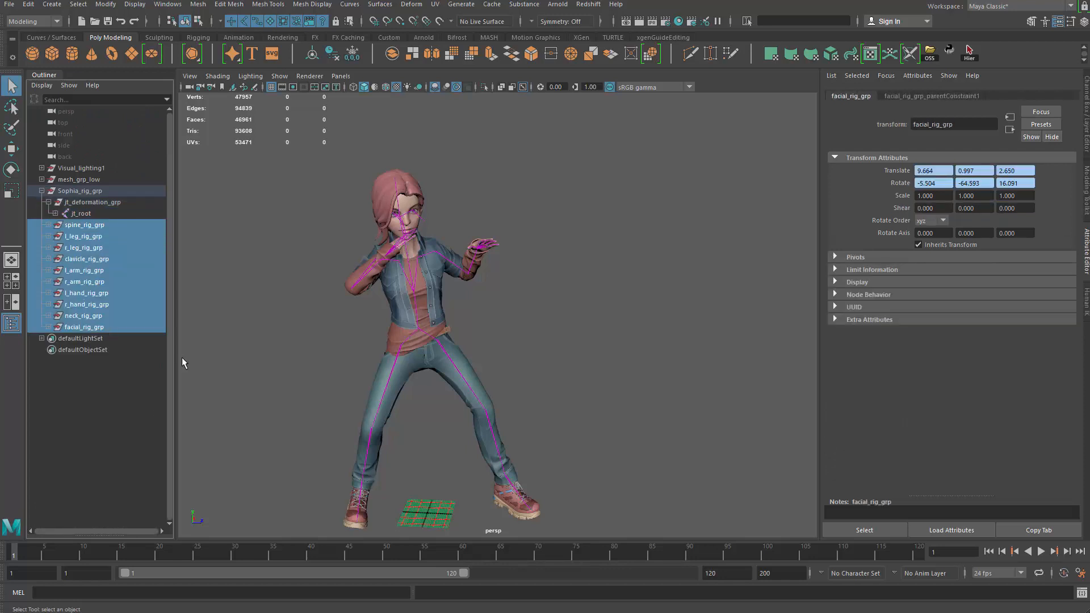
{"action": "left_click", "coordinate": [157, 389]}
{"action": "left_click", "coordinate": [81, 214]}
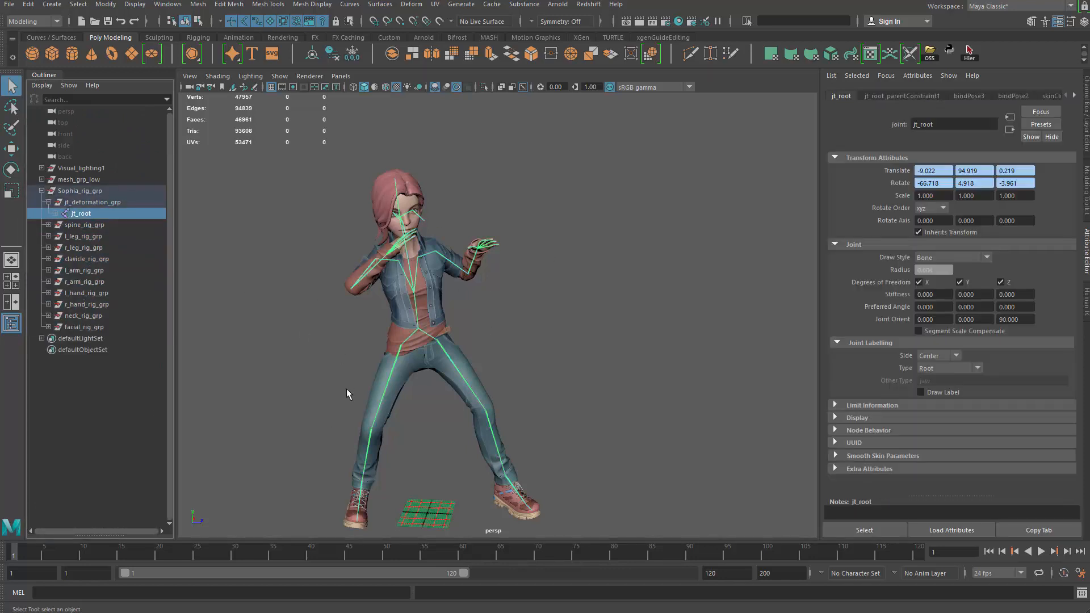
Collapse jt_deformation_grp in the Outliner and clear the selection
{"action": "left_click_drag", "start_coordinate": [585, 309], "coordinate": [688, 297], "text": "alt"}
{"action": "left_click", "coordinate": [50, 202]}
{"action": "left_click", "coordinate": [647, 226]}
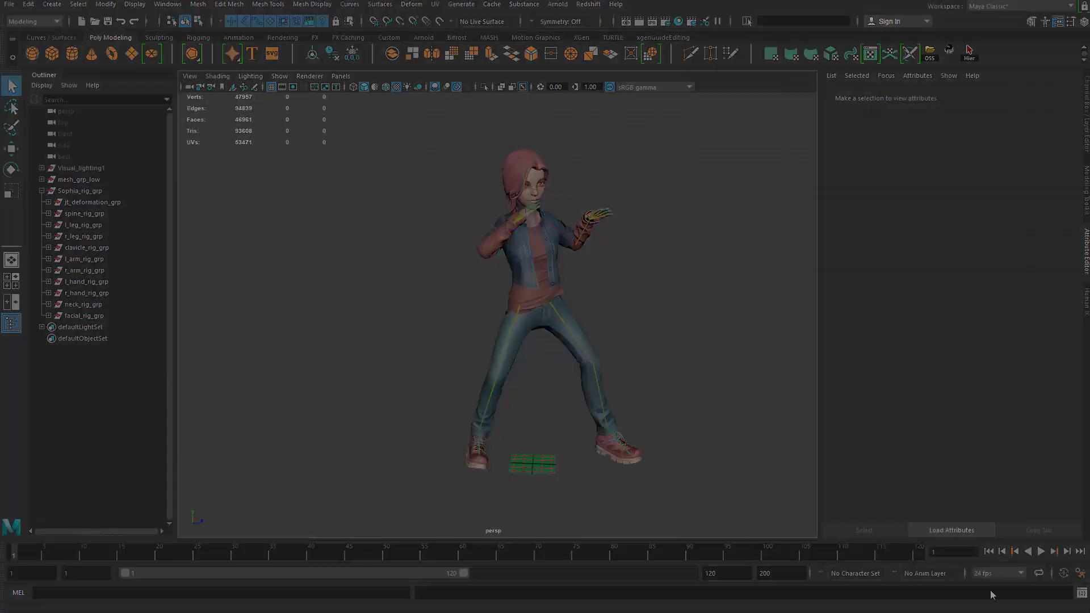